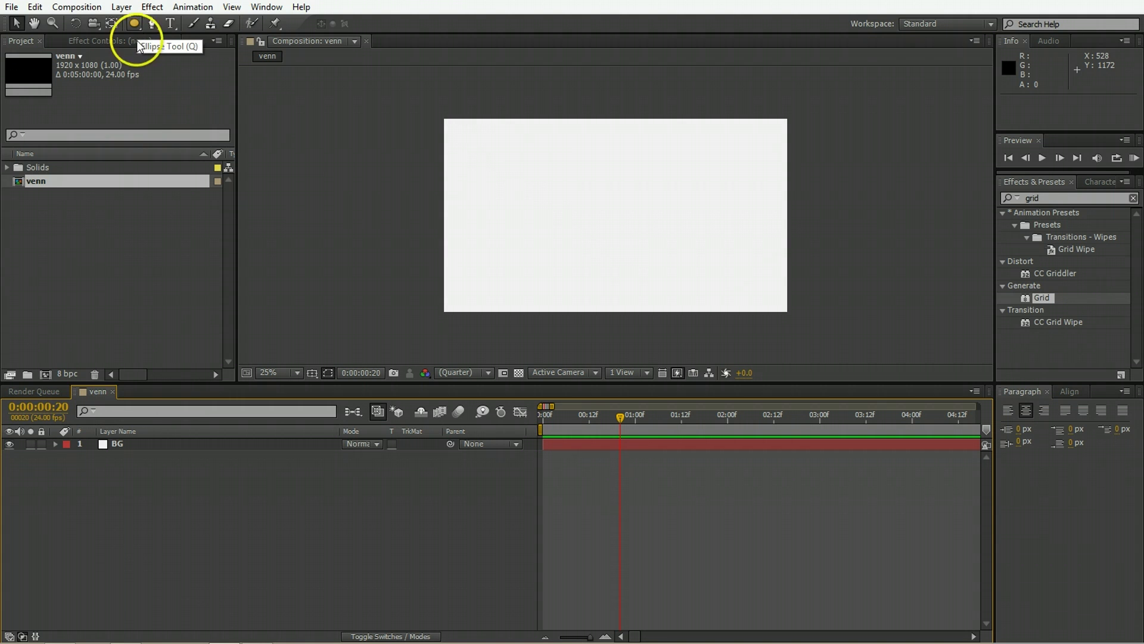
Create a composition-sized ellipse shape layer with no fill and a solid-color stroke
double_click(133, 24)
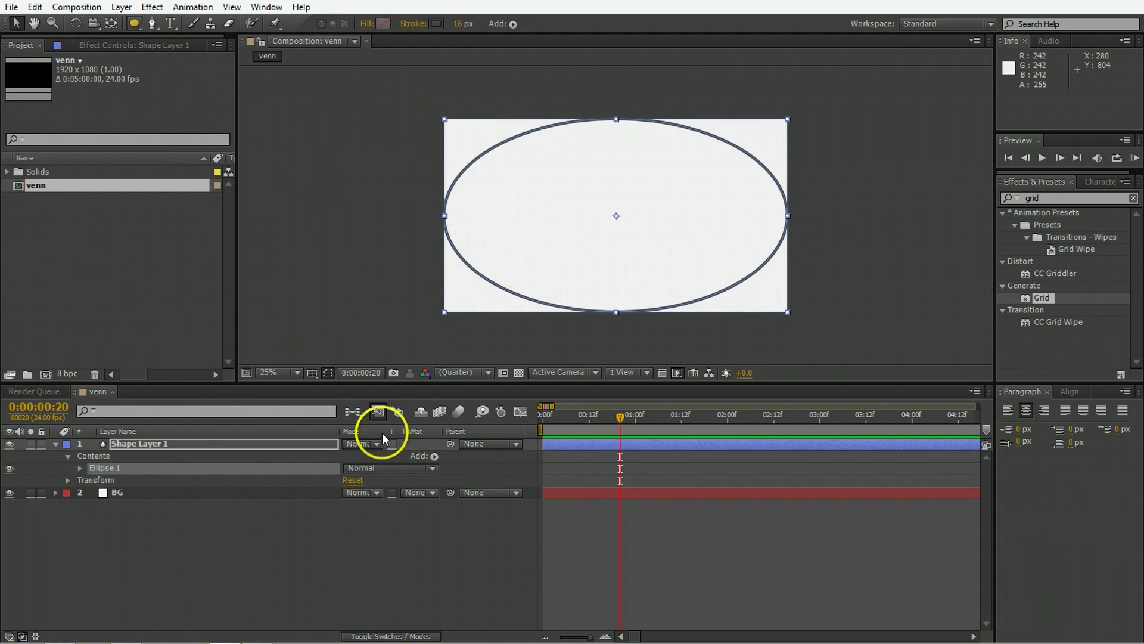
left_click(378, 25)
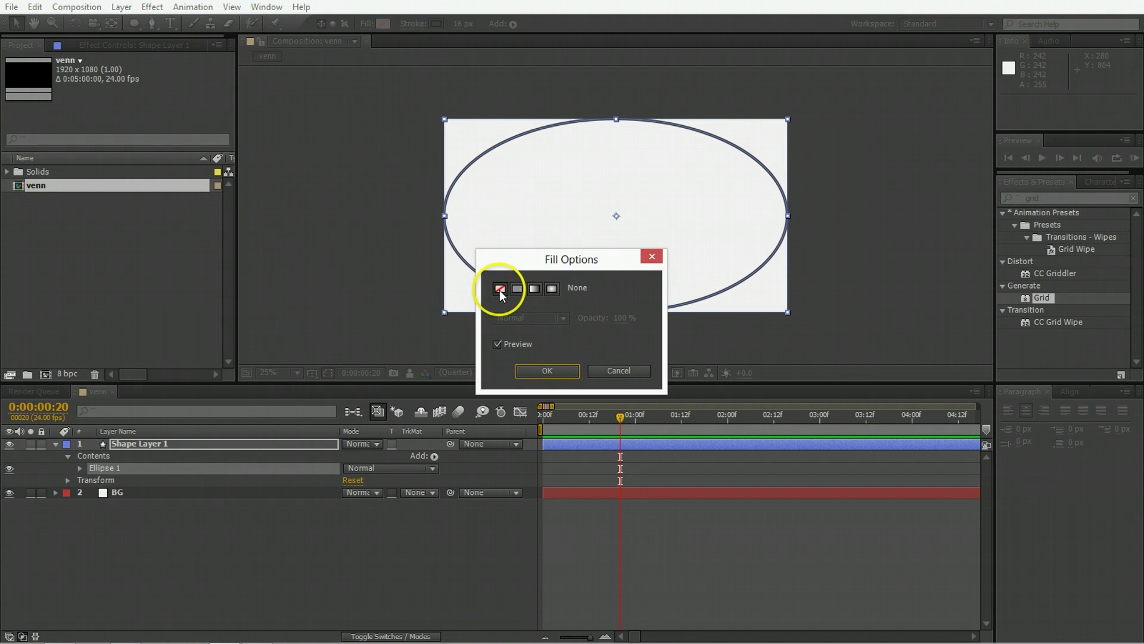
left_click(536, 372)
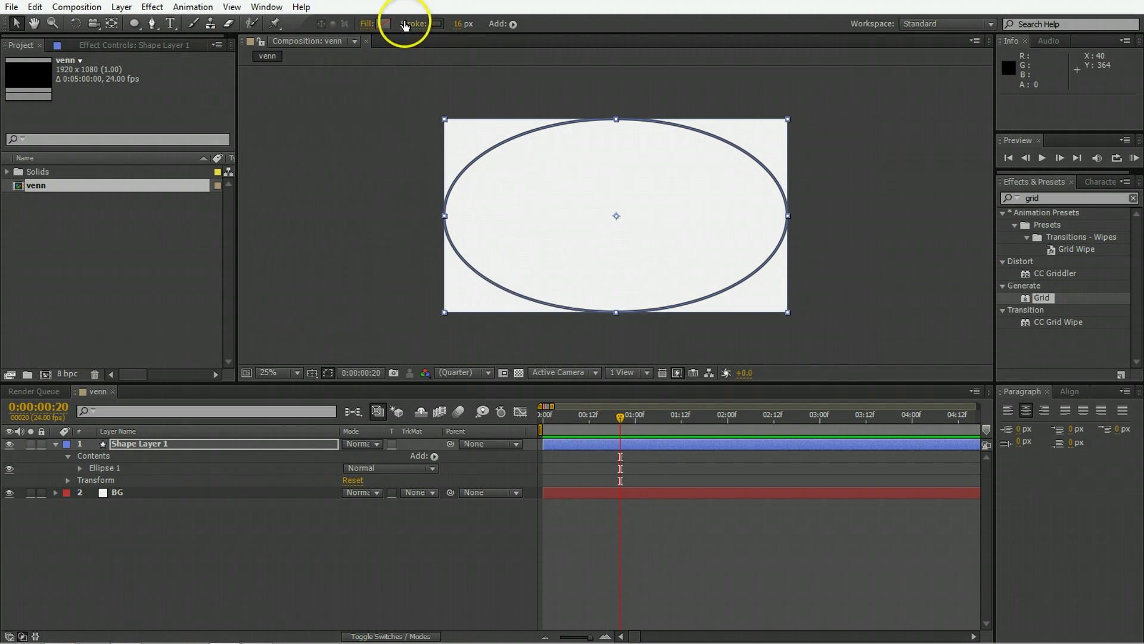
left_click(410, 27)
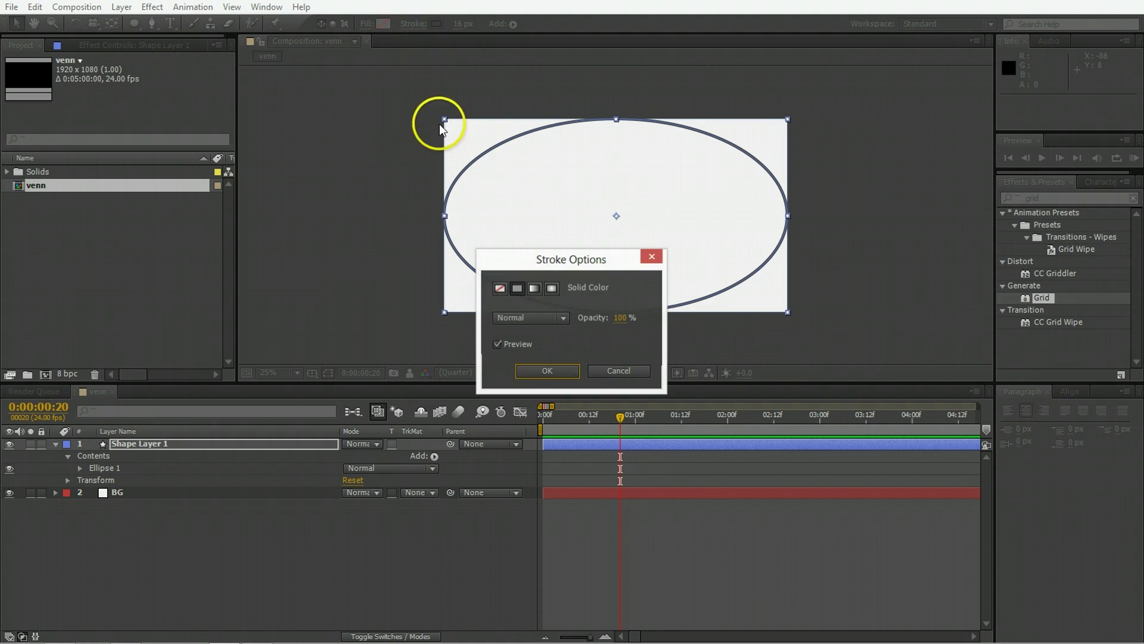
left_click(543, 371)
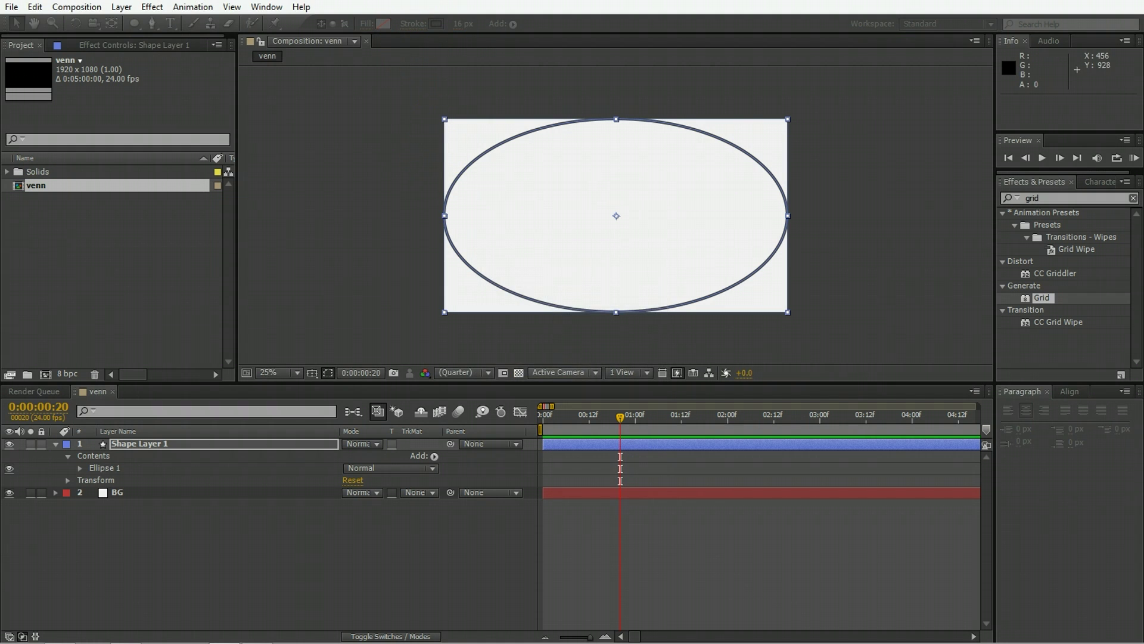
left_click(466, 26)
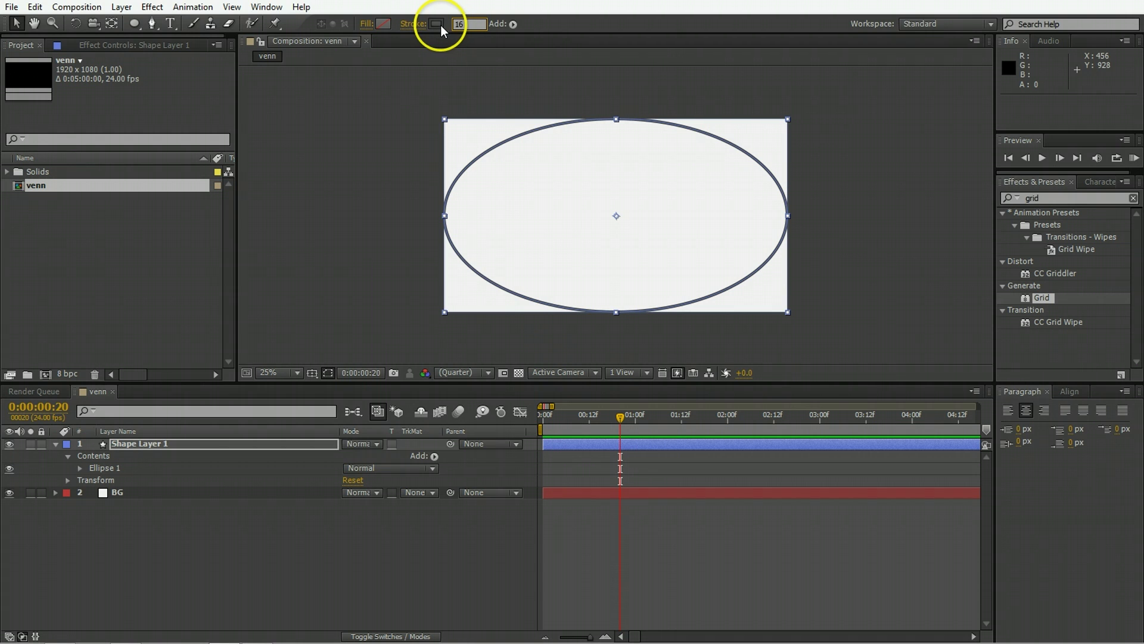
left_click(437, 24)
left_click(451, 268)
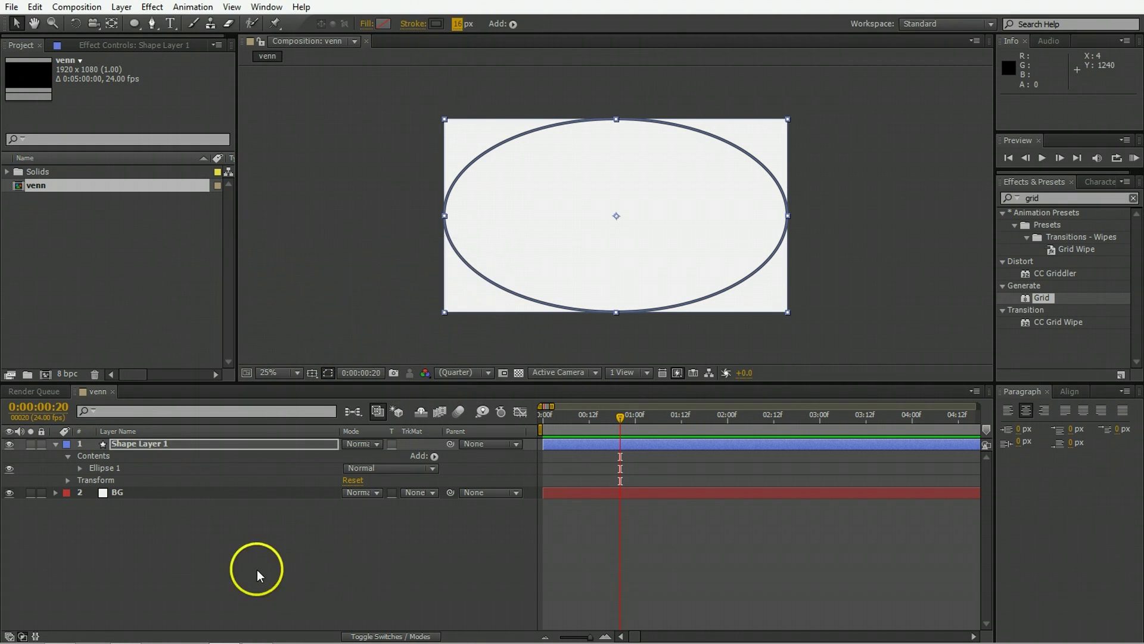
Set the size of Ellipse Path 1 to 500 by 500
left_click(87, 519)
left_click(81, 469)
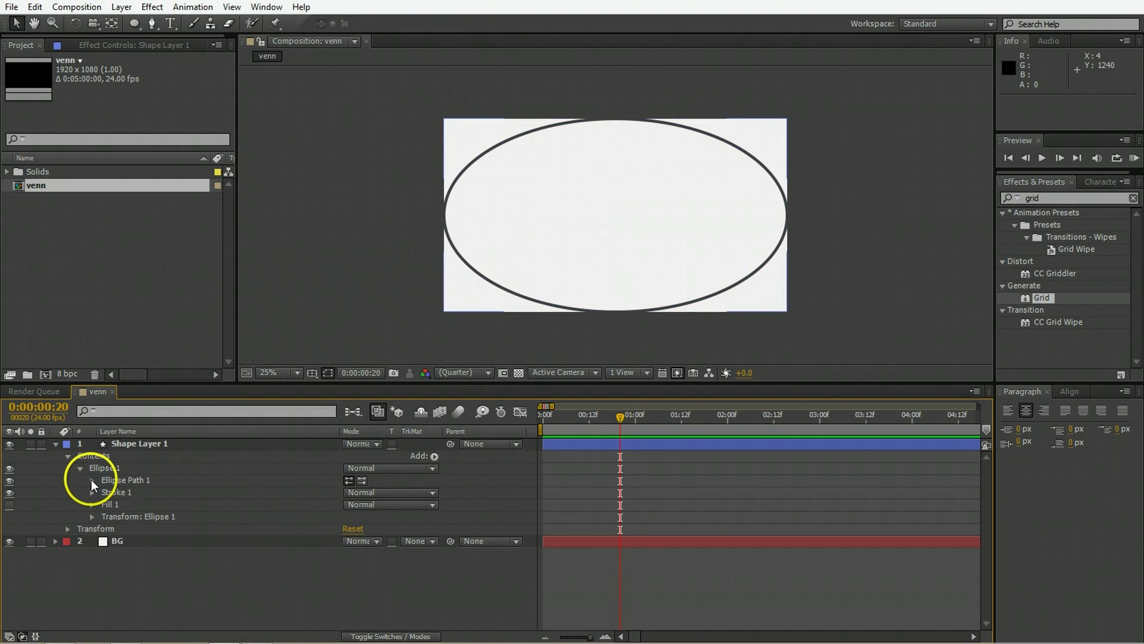
left_click(93, 479)
left_click(363, 493)
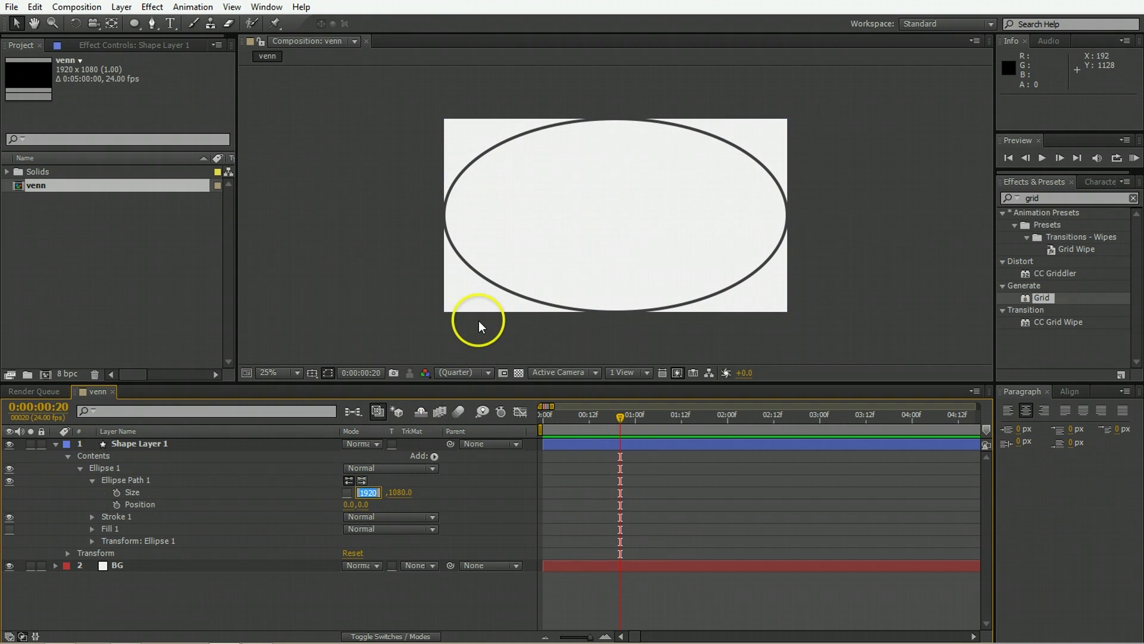
type("500")
key("Tab")
type("500")
key("Return")
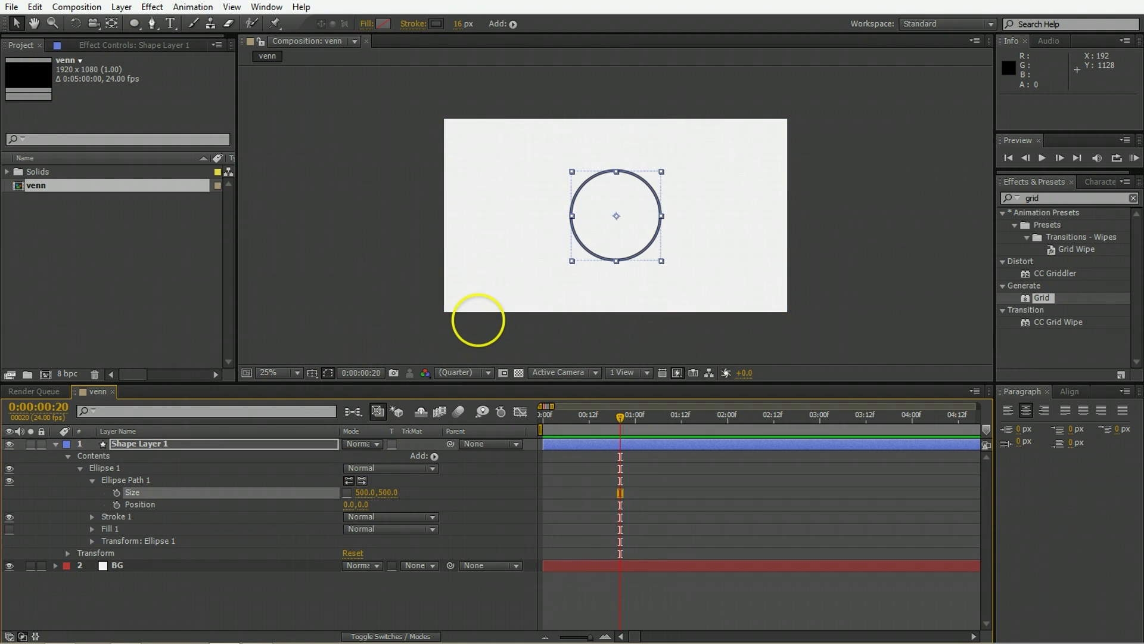
Keyframe the ellipse size at frame 20, add a keyframe of size 0 at the first frame, and preview the growth
key("alt+shift+s")
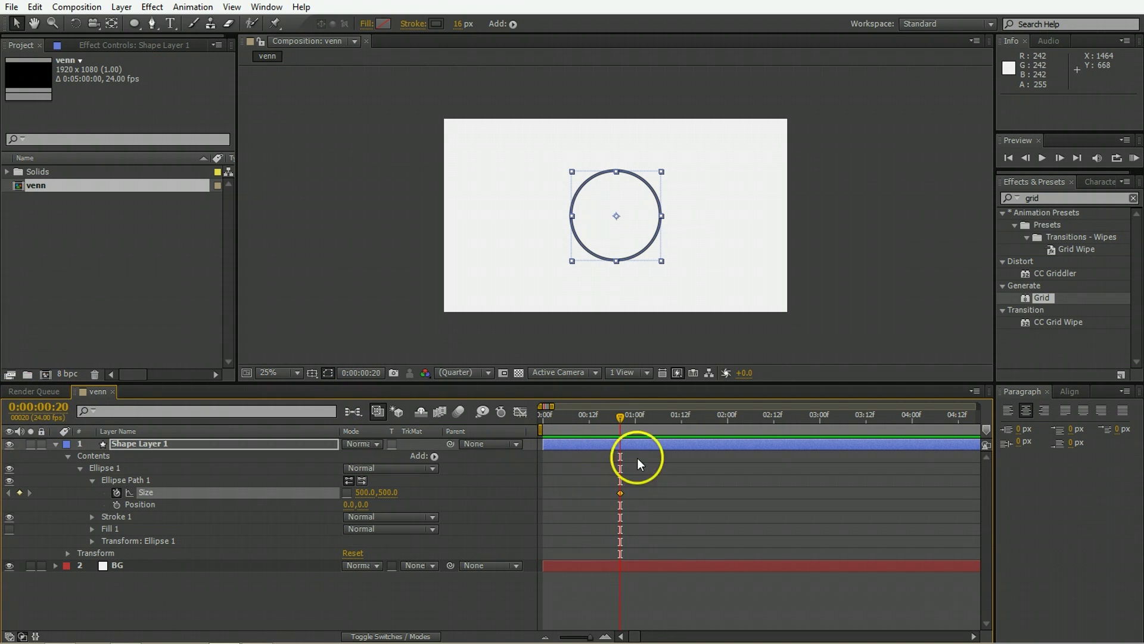
left_click(553, 424)
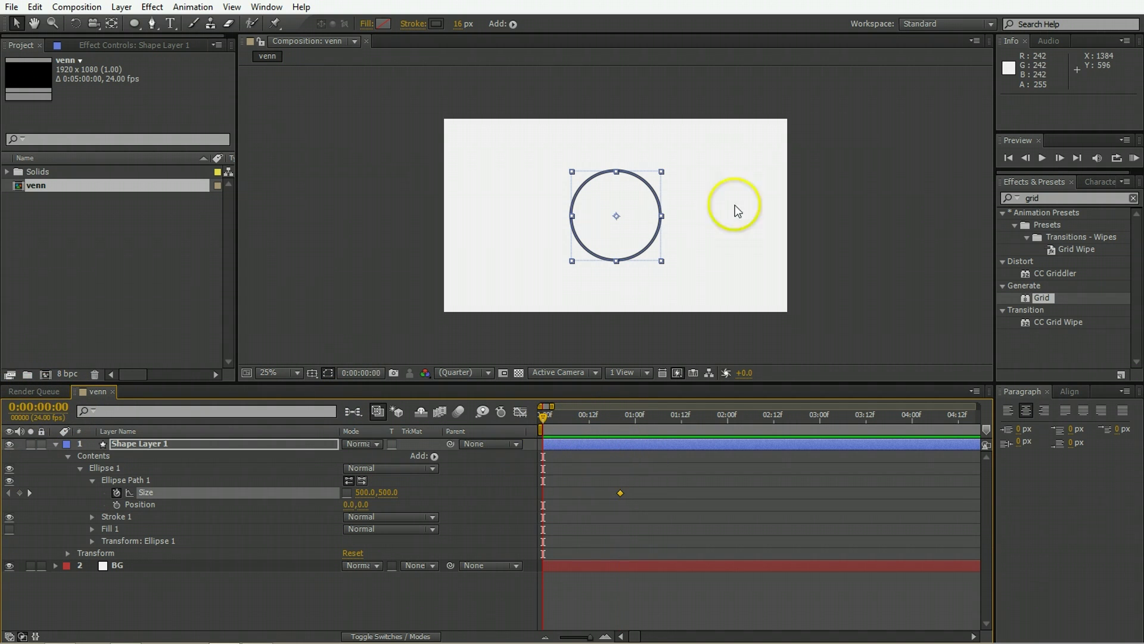
left_click(365, 492)
type("0")
key("Return")
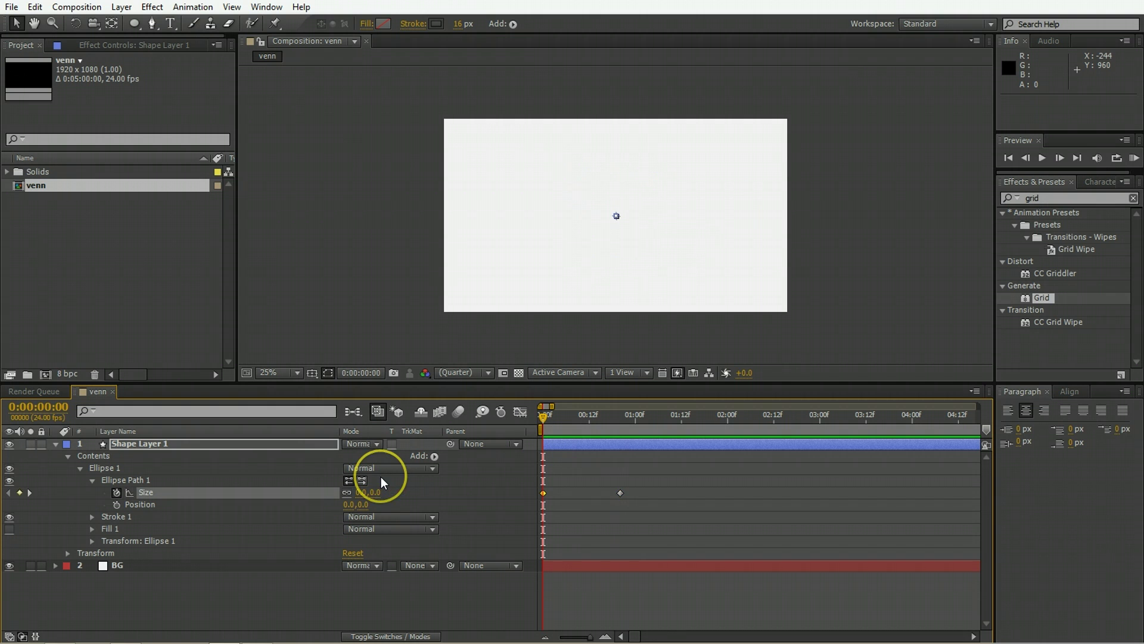
key("space")
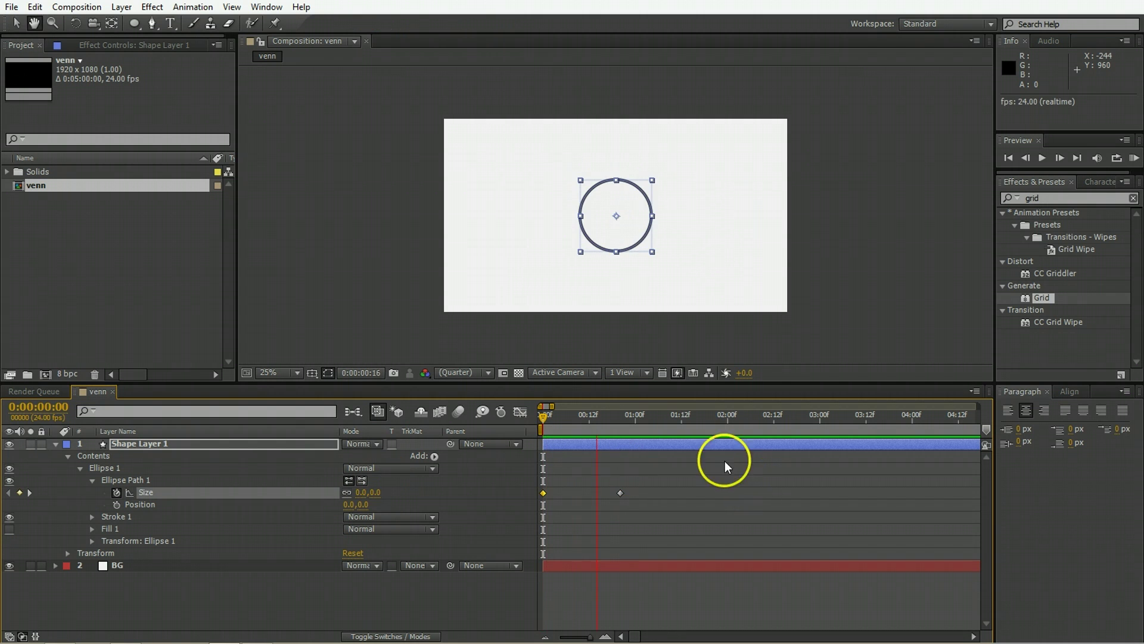
At 0:00:00:21, move the circle layer horizontally to position 840, 540 and set a position keyframe
left_click(623, 422)
key("Page_Down")
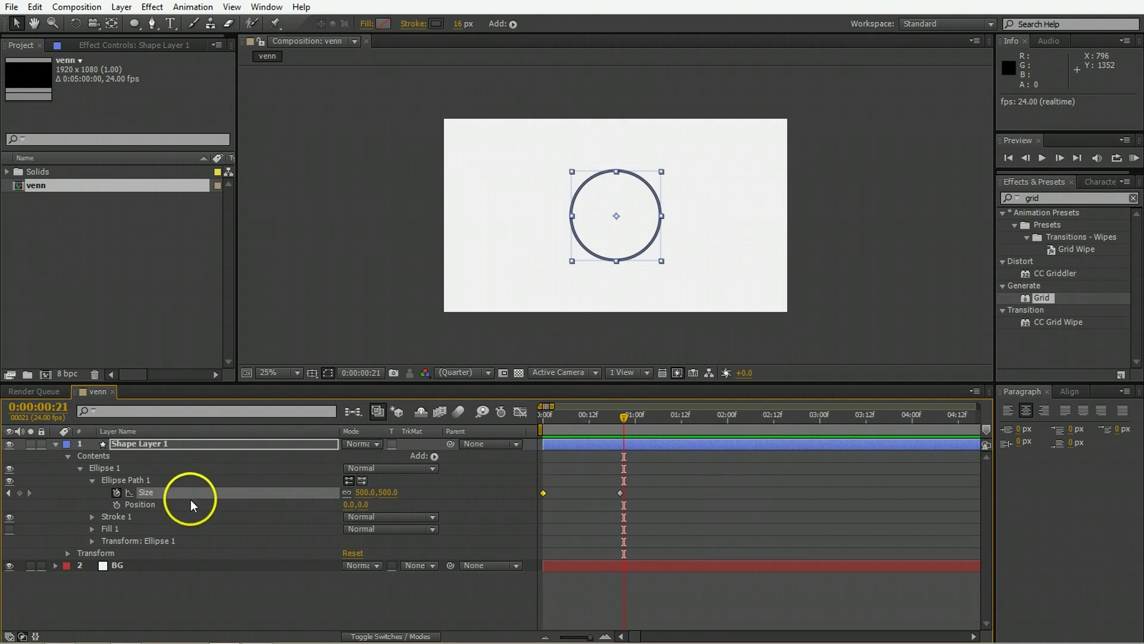
left_click(613, 449)
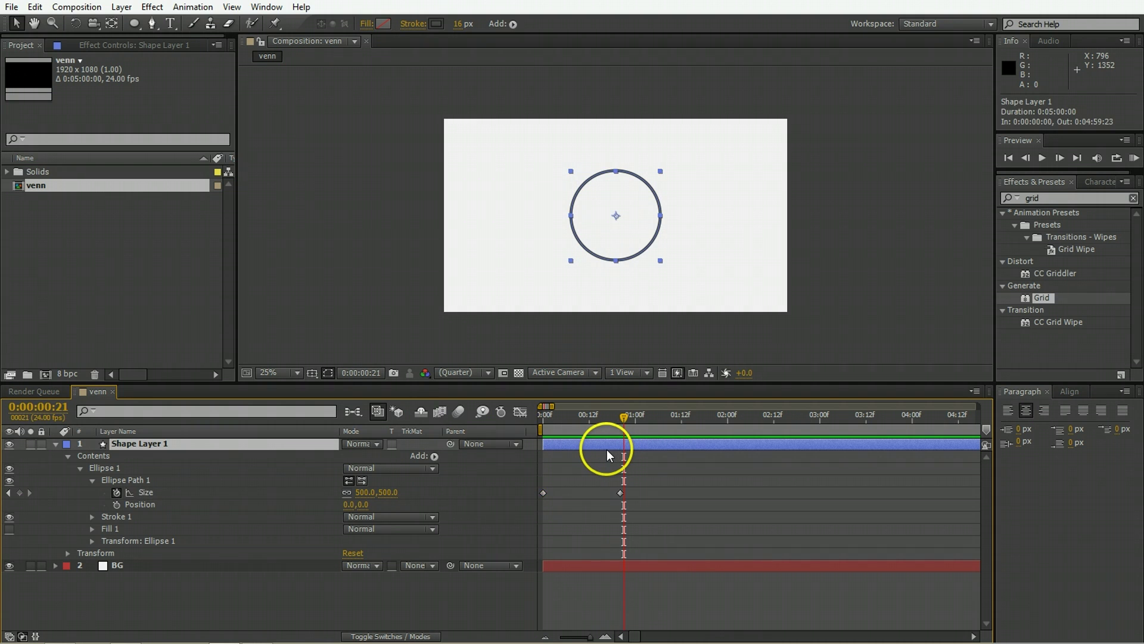
key("p")
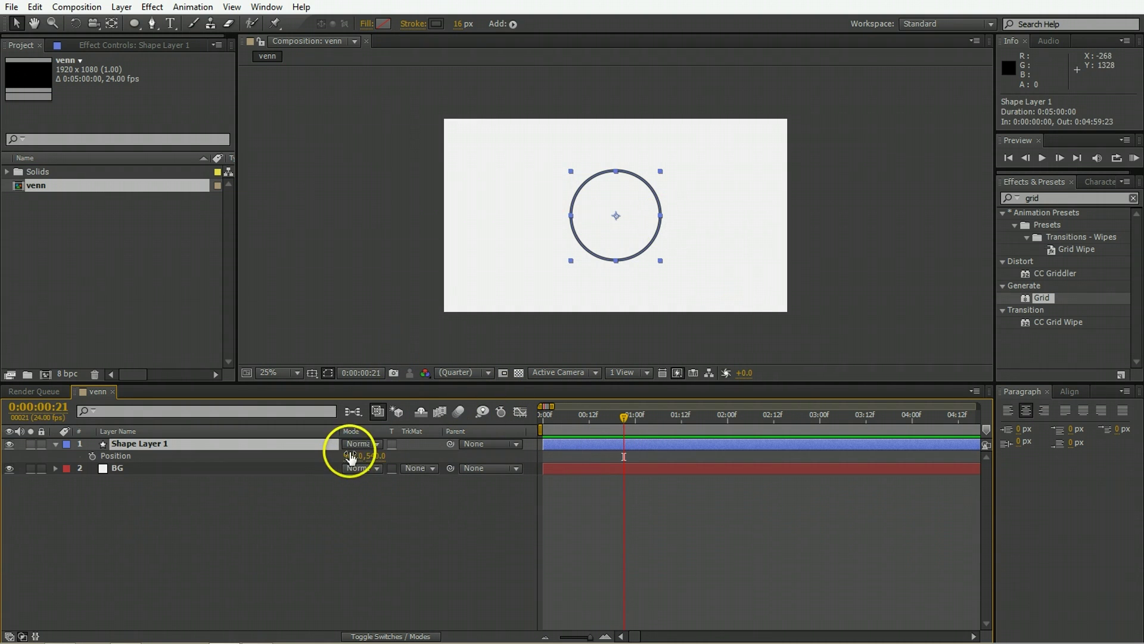
left_click(467, 504)
left_click(611, 192)
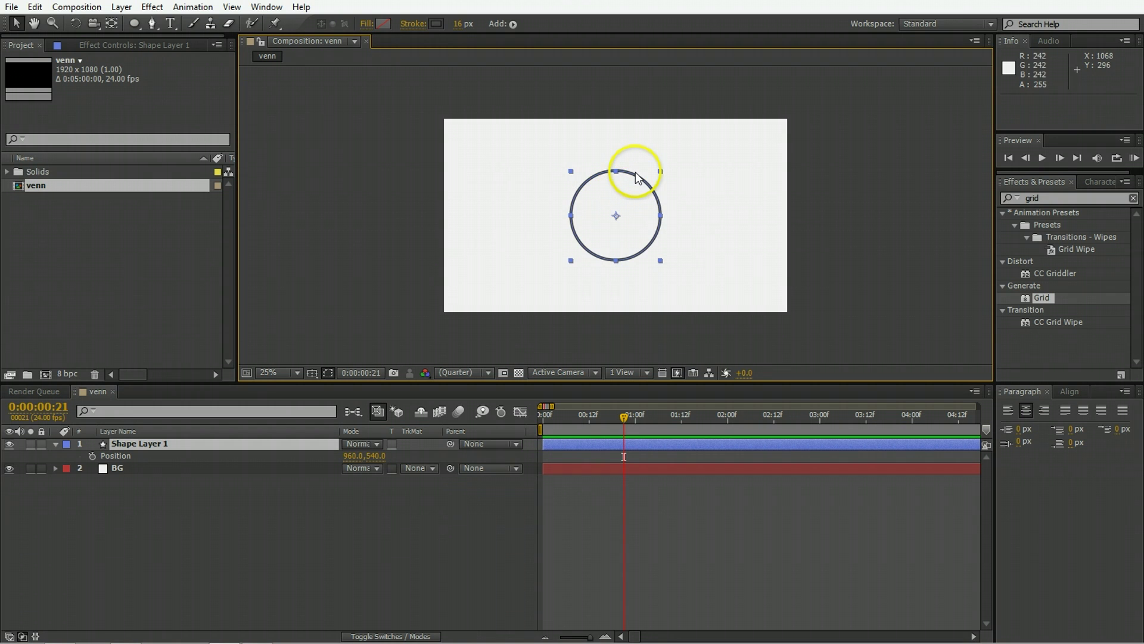
key("alt+shift+p")
key("shift+Left")
key("shift+Left")
key("shift+Left")
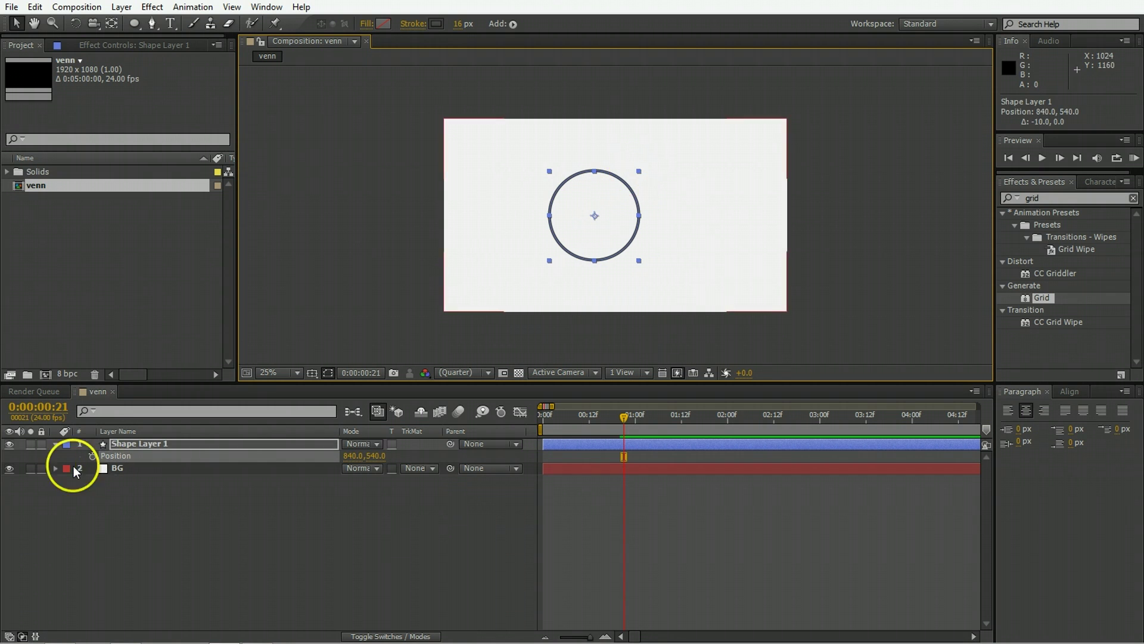
left_click(92, 456)
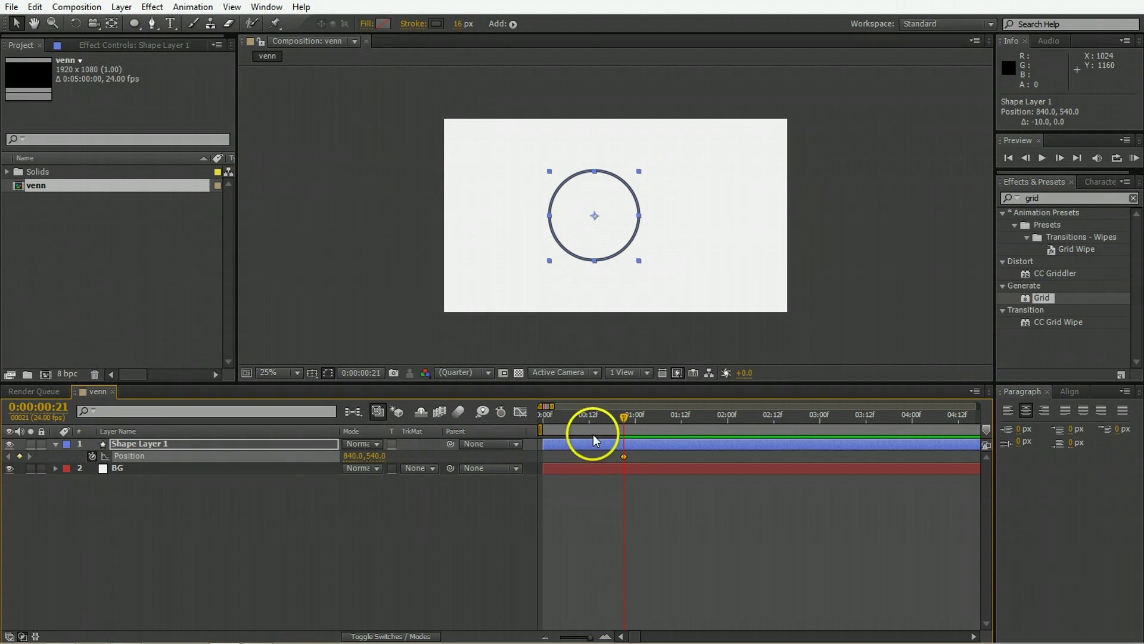
Add a position keyframe at the first frame with the circle moved to 600, 540, and preview the slide
left_click_drag(571, 422, 536, 422)
key("shift+Left")
key("shift+Left")
key("shift+Left")
key("shift+Left")
key("shift+Left")
key("shift+Left")
key("space")
left_click(622, 422)
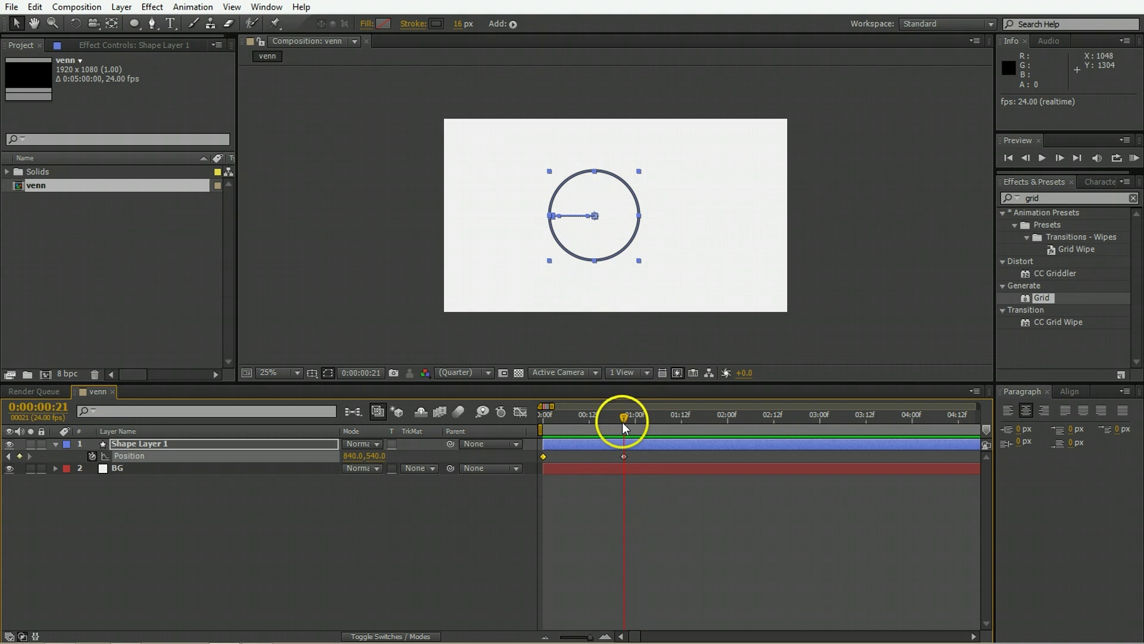
Shift both position keyframes to 0:00:00:20 and 0:00:01:16 so the slide starts when the size animation ends
key("u")
left_click(625, 468)
key("alt+Left")
left_click(542, 468, "shift")
key("alt+shift+Right")
key("alt+shift+Right")
key("alt+Left")
key("alt+Left")
key("alt+Left")
key("alt+Left")
key("alt+Left")
key("alt+Left")
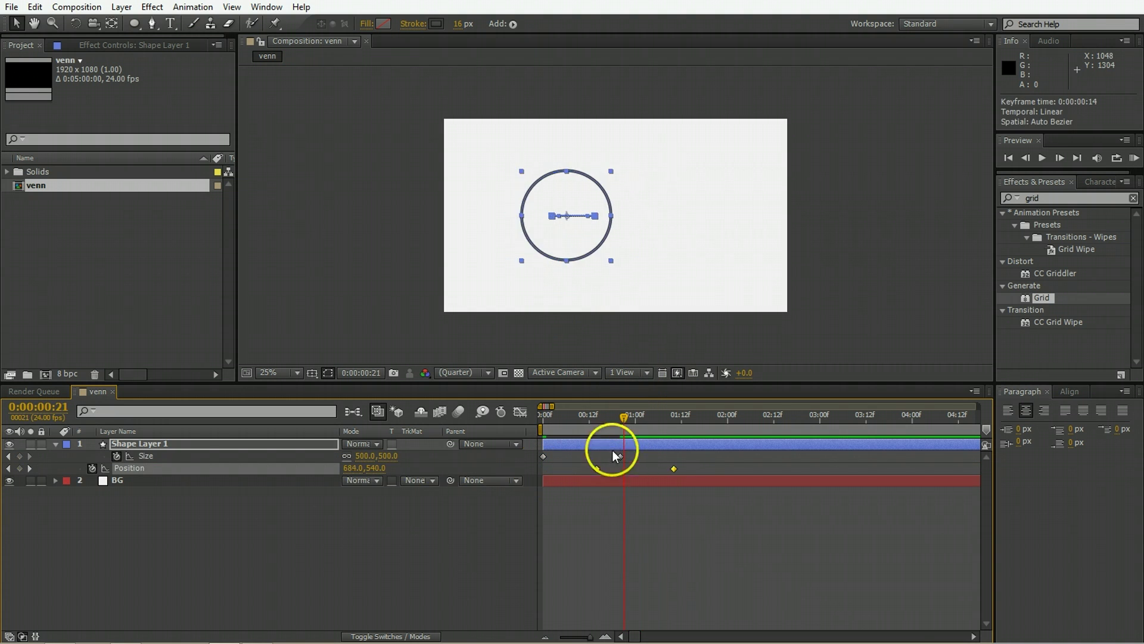
key("alt+Right")
key("alt+Right")
key("alt+Right")
key("alt+Right")
key("alt+Right")
key("alt+Right")
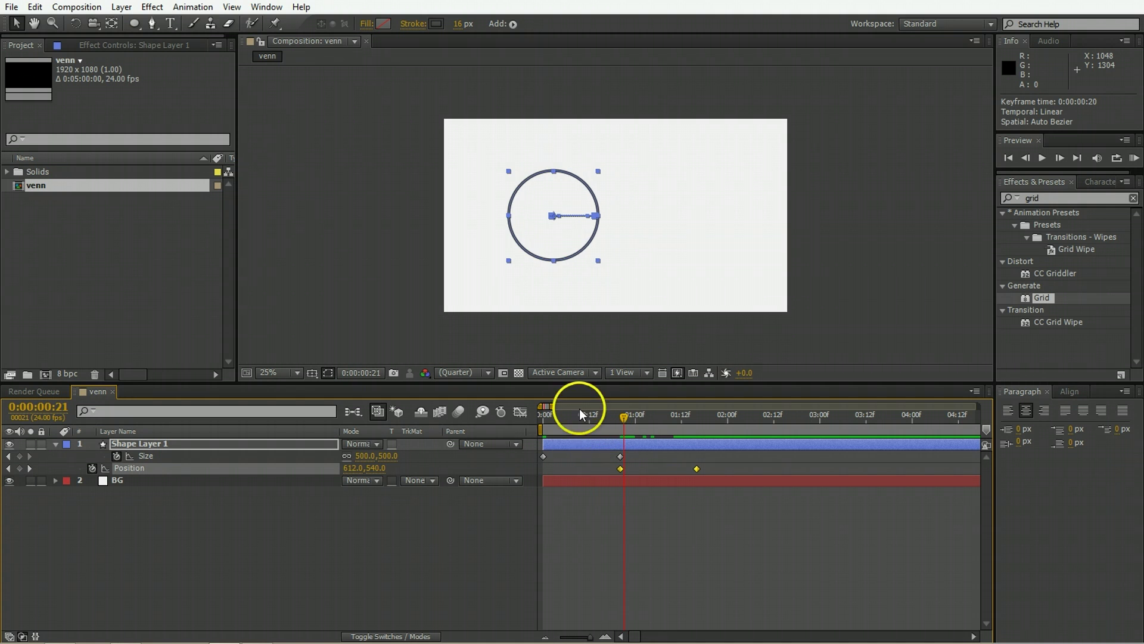
key("Page_Up")
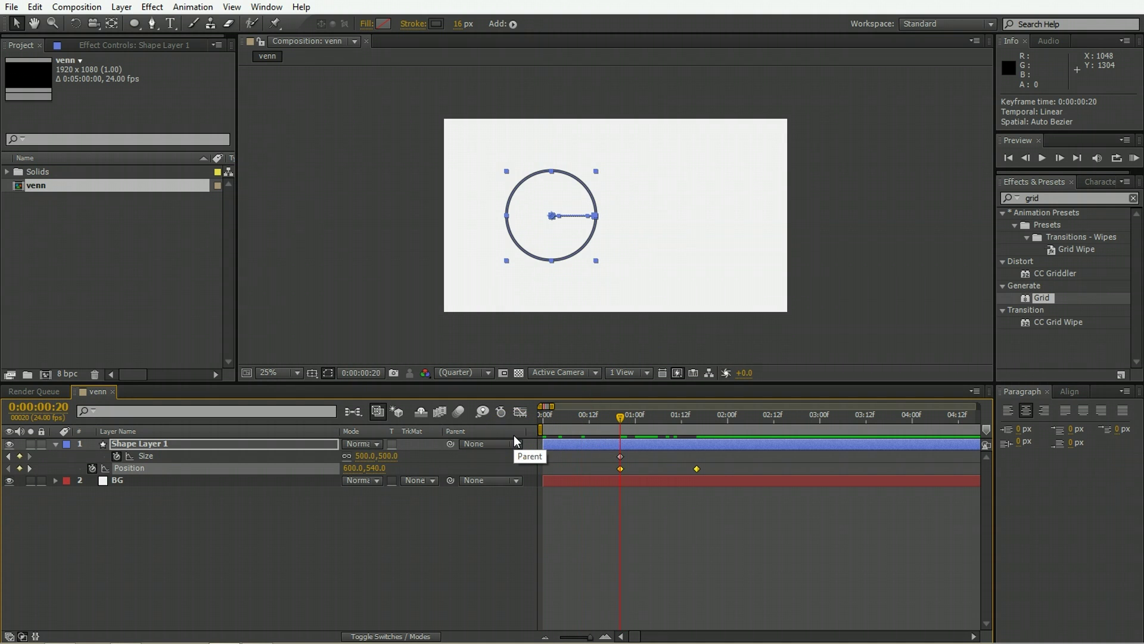
key("space")
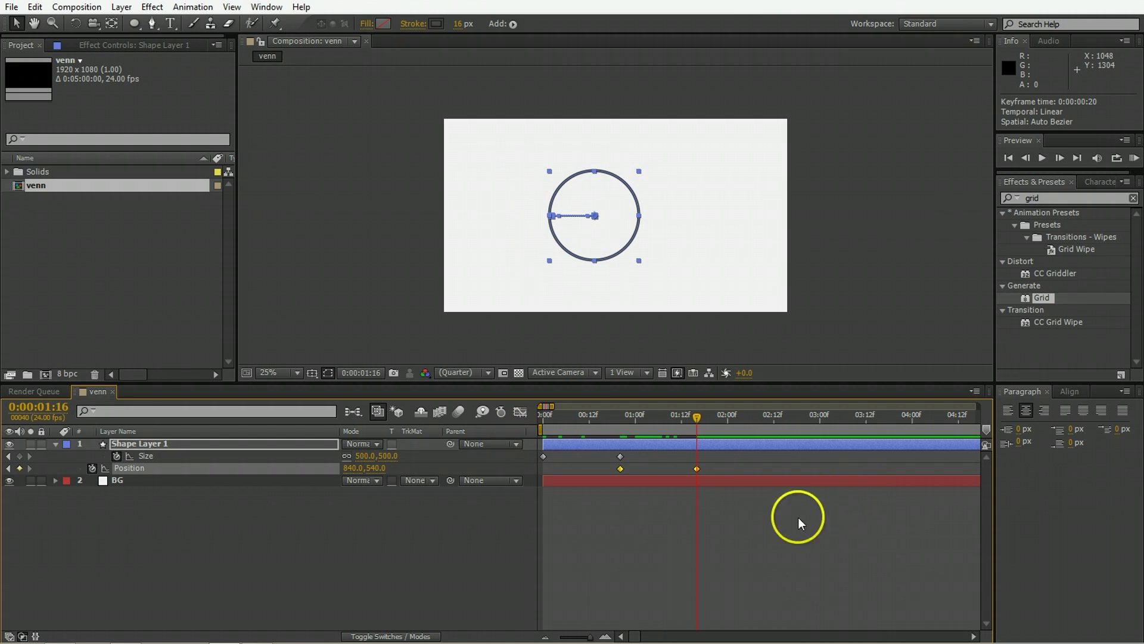
Apply Easy Ease to all size and position keyframes, reshape their speed curves for a fast start and long slow finish, and preview
left_click_drag(709, 456, 539, 470)
key("F9")
left_click(518, 413)
left_click_drag(729, 569, 514, 606)
left_click_drag(685, 591, 646, 589)
left_click_drag(550, 417, 535, 420)
key("space")
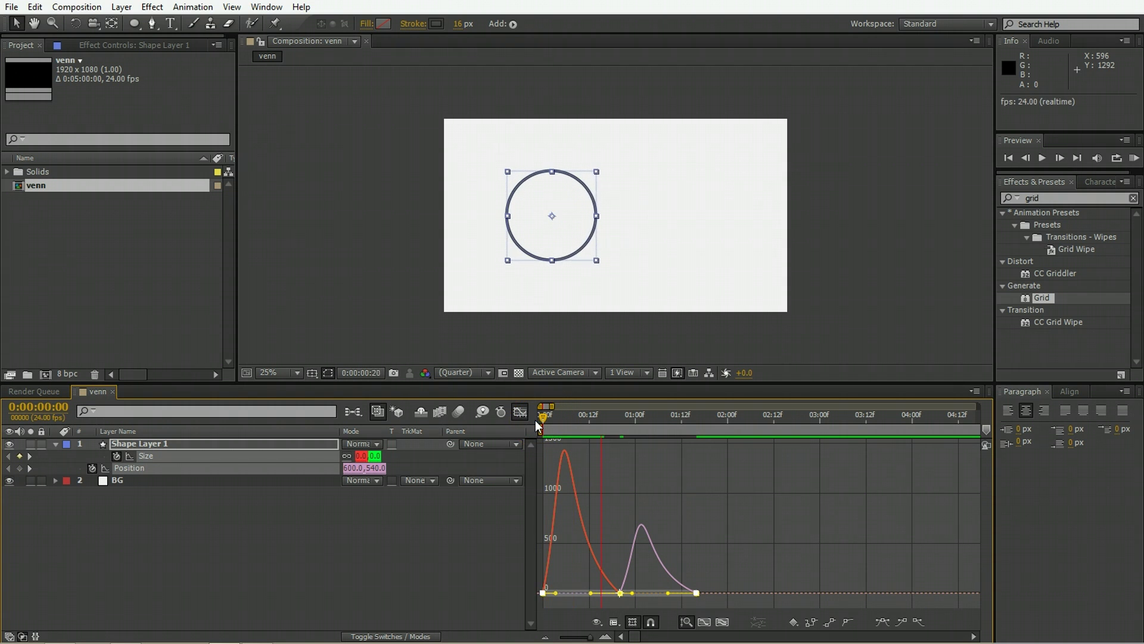
left_click(557, 434)
left_click(521, 411)
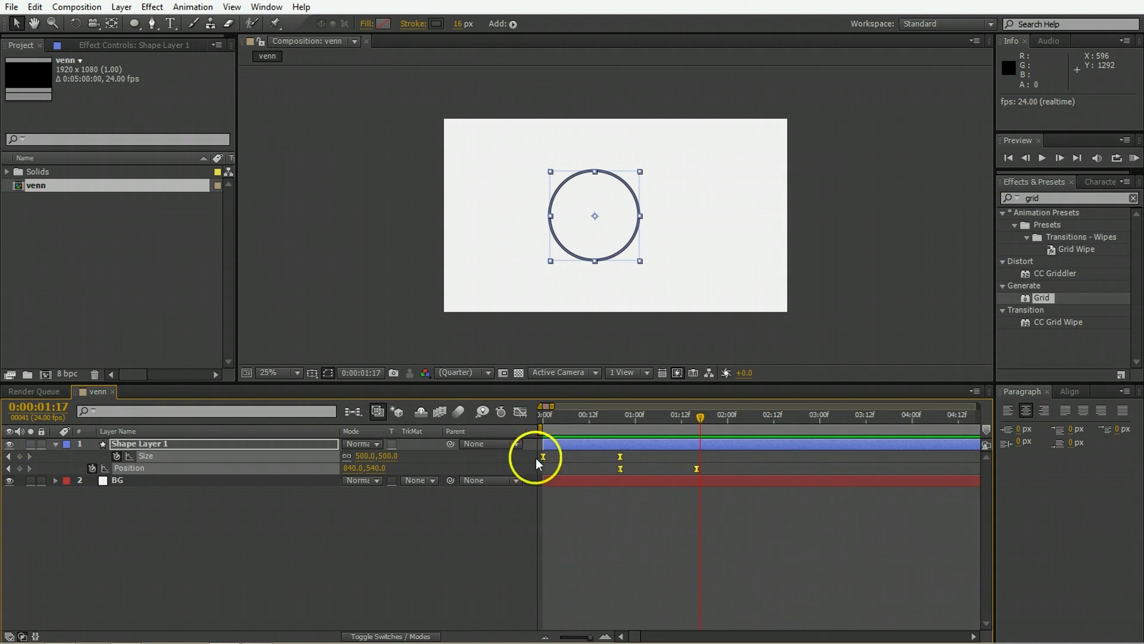
Rename the circle's shape layer to "A lines"
left_click(625, 477)
left_click(158, 445)
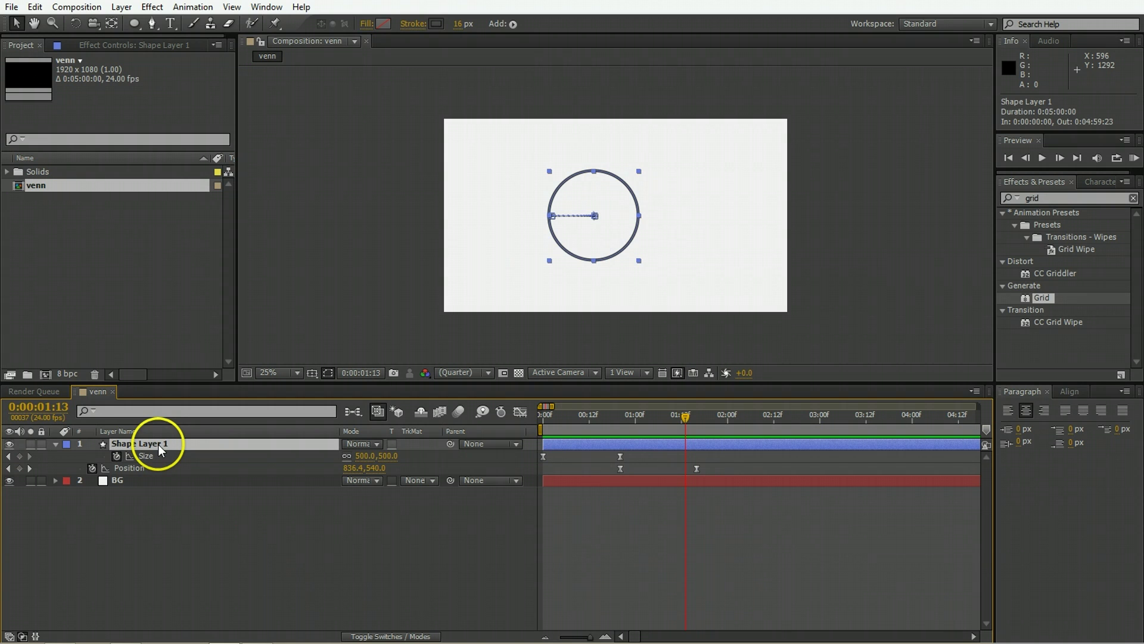
key("Return")
type("A lines")
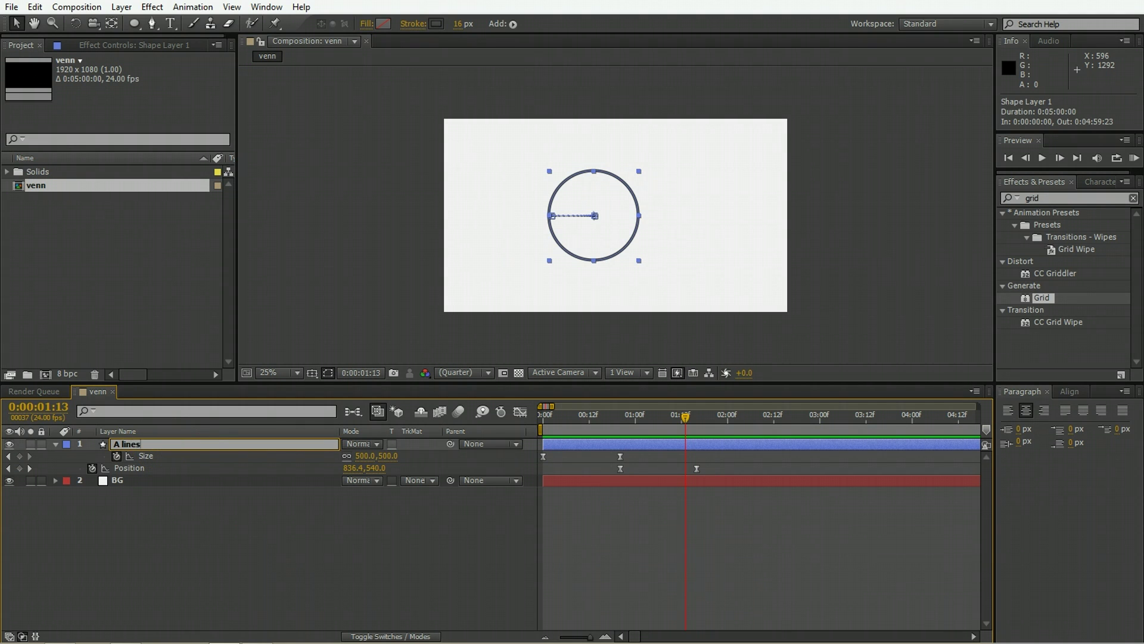
key("Return")
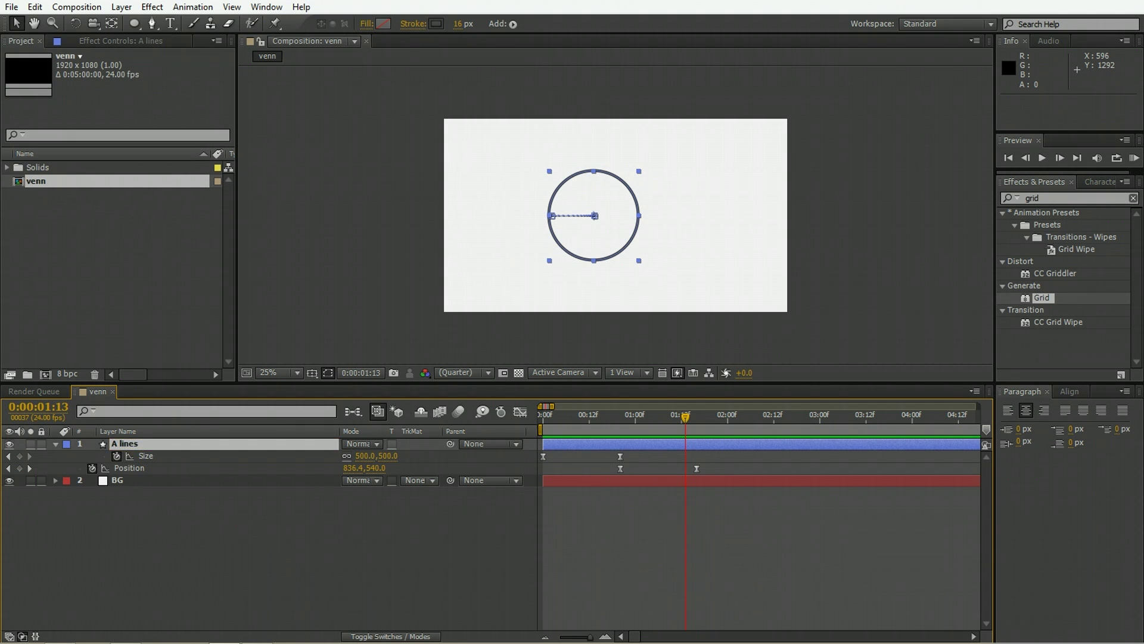
Duplicate the A lines layer and name the copy "B Lines"
left_click(310, 558)
left_click(150, 443)
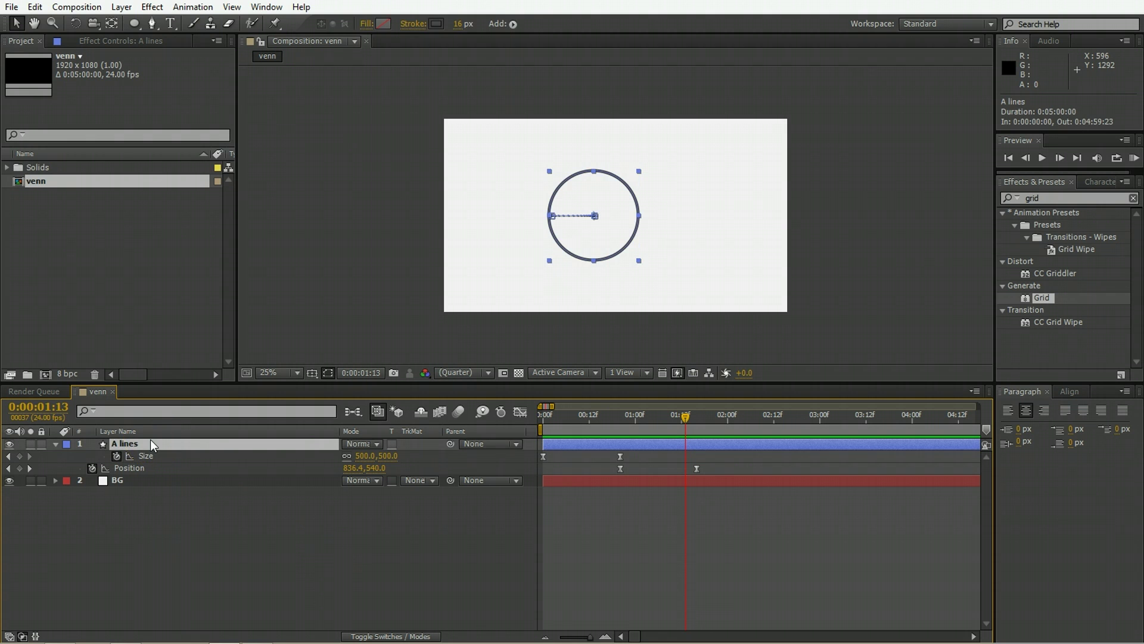
key("ctrl+d")
key("Return")
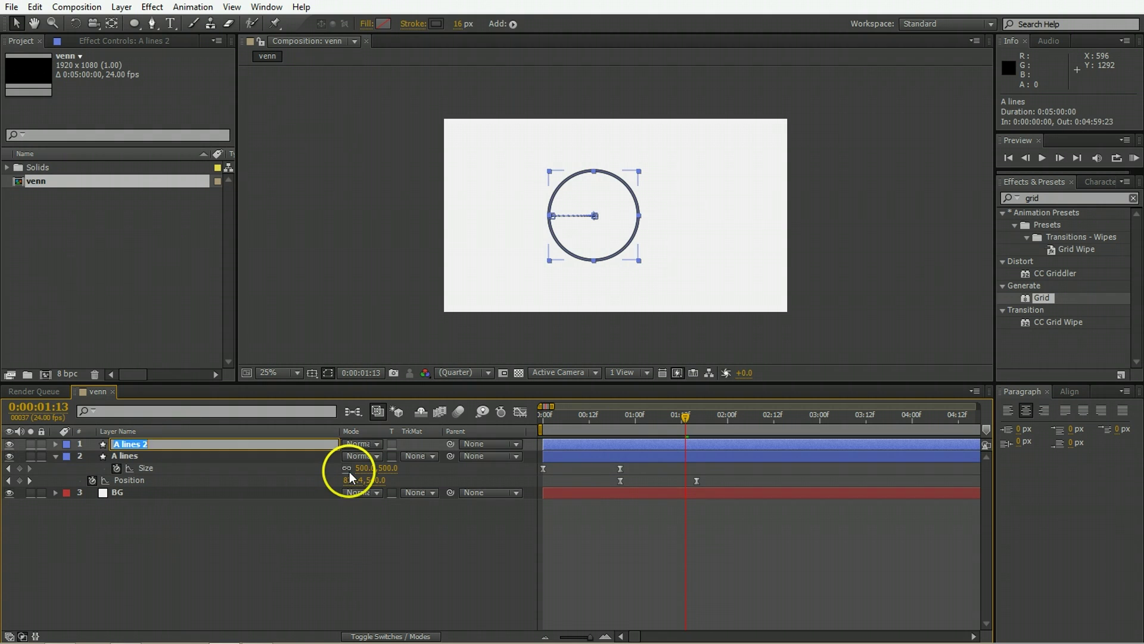
type("B Lines")
key("Return")
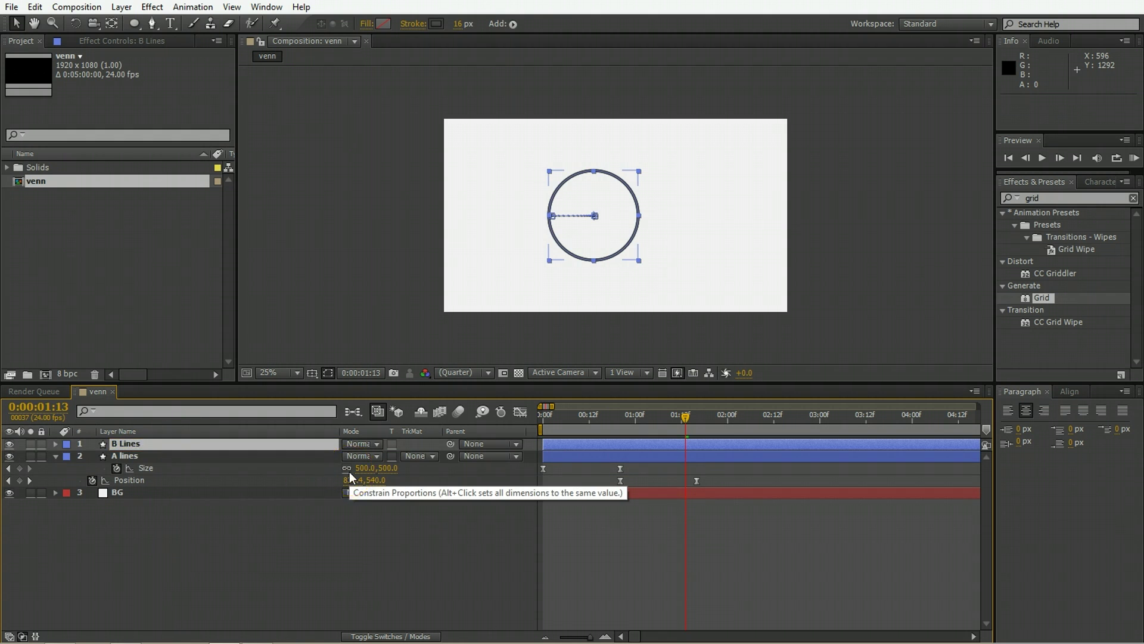
Set the B Lines layer's end position keyframe to 1080, 540 at 0:00:01:16
key("p")
left_click_drag(686, 415, 705, 420)
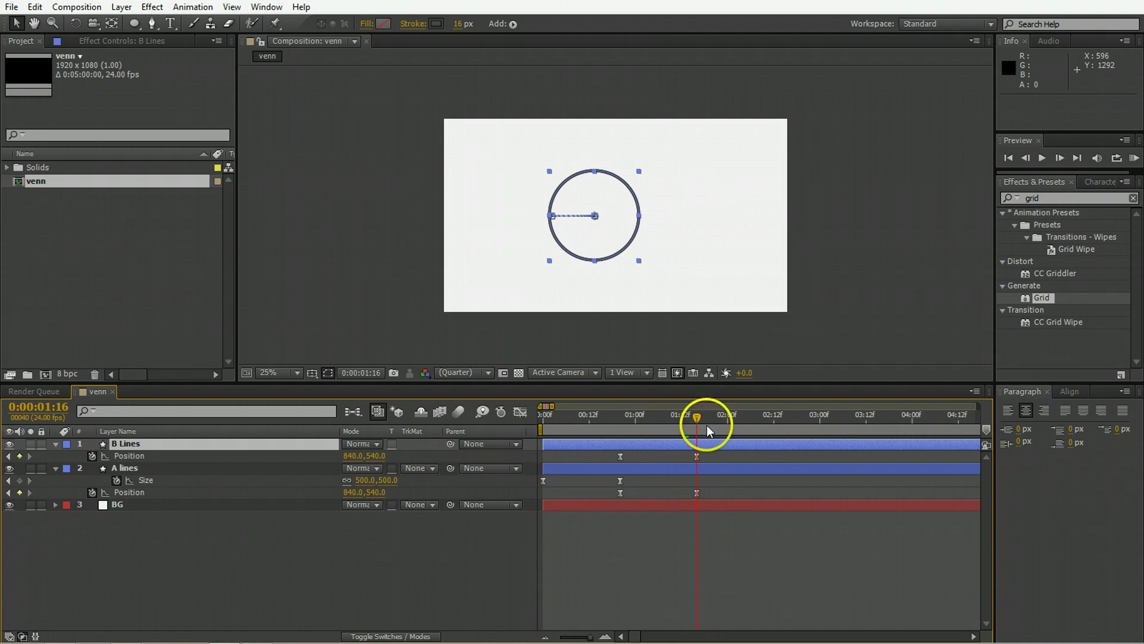
left_click(713, 443)
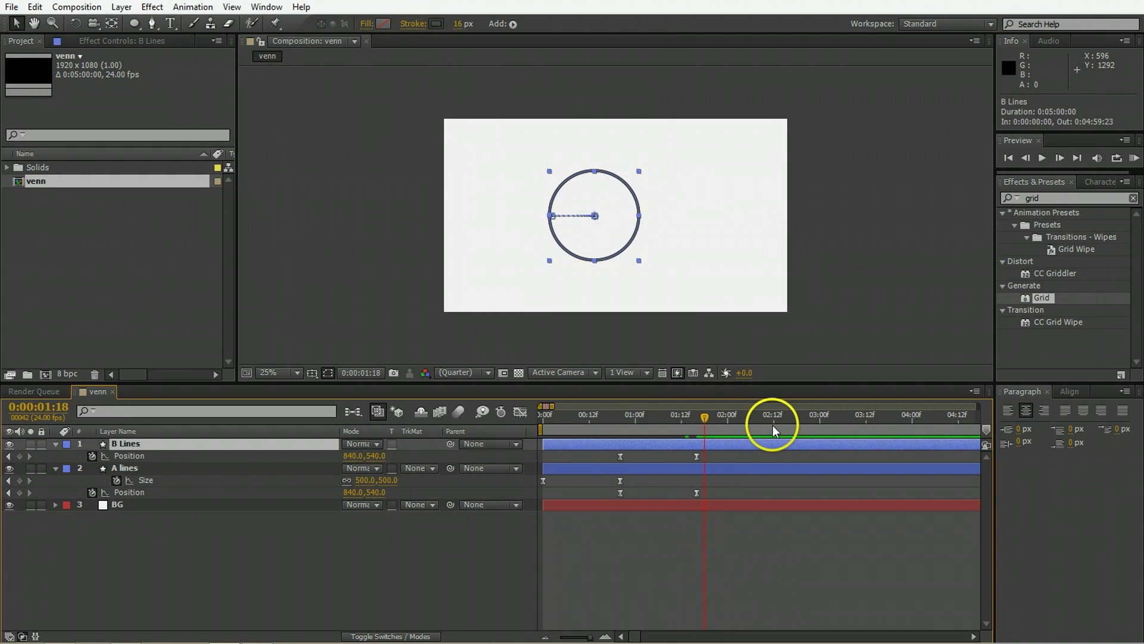
key("shift+Right")
key("shift+Right")
key("shift+Right")
key("shift+Right")
key("shift+Right")
key("shift+Right")
key("shift+Right")
key("shift+Right")
key("shift+Right")
key("shift+Right")
key("shift+Right")
key("shift+Right")
key("shift+Right")
key("shift+Right")
key("shift+Right")
key("shift+Right")
key("shift+Right")
key("shift+Right")
key("shift+Right")
key("shift+Right")
key("shift+Right")
key("shift+Right")
key("shift+Right")
key("shift+Right")
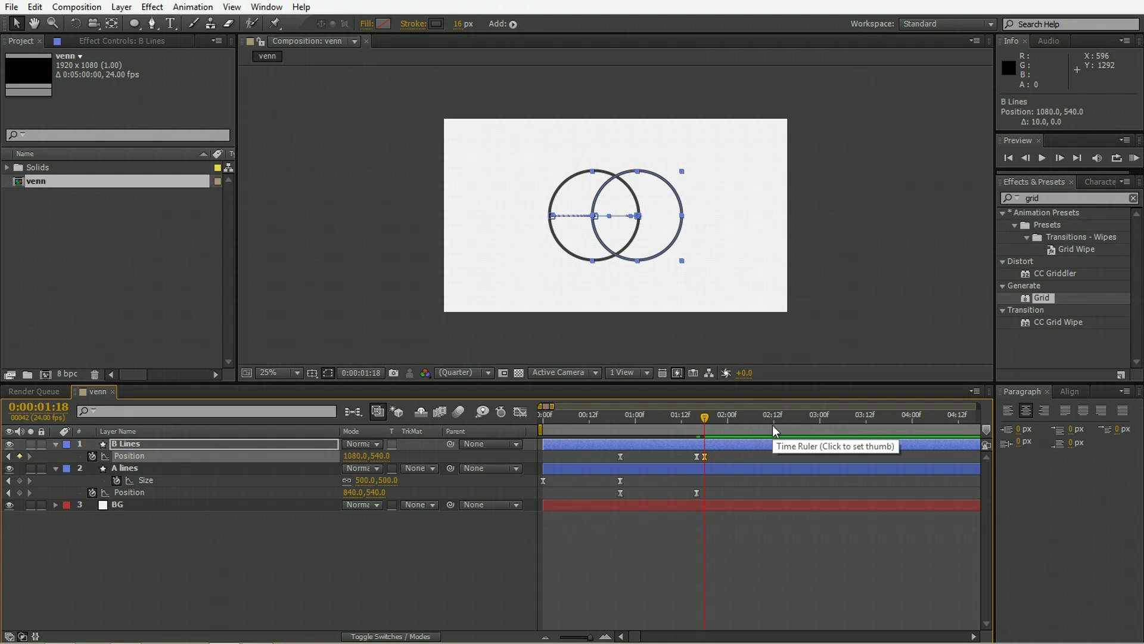
left_click_drag(707, 456, 705, 455)
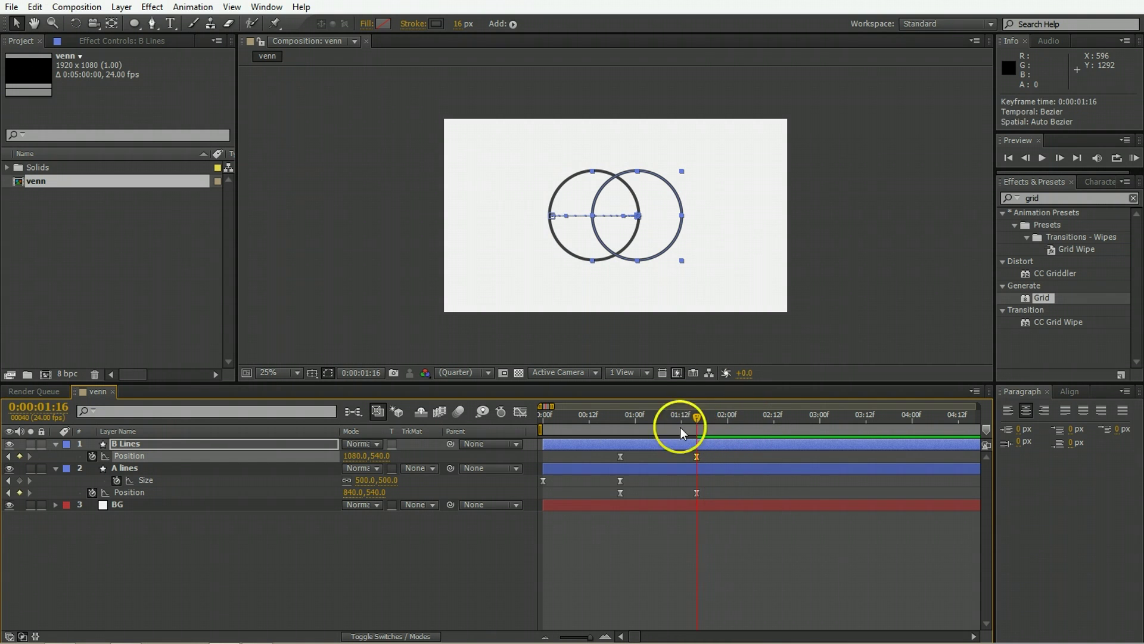
Set the B Lines layer's starting position keyframe to 1360, 540 at 0:00:00:20 and preview the slide
left_click_drag(680, 427, 628, 419)
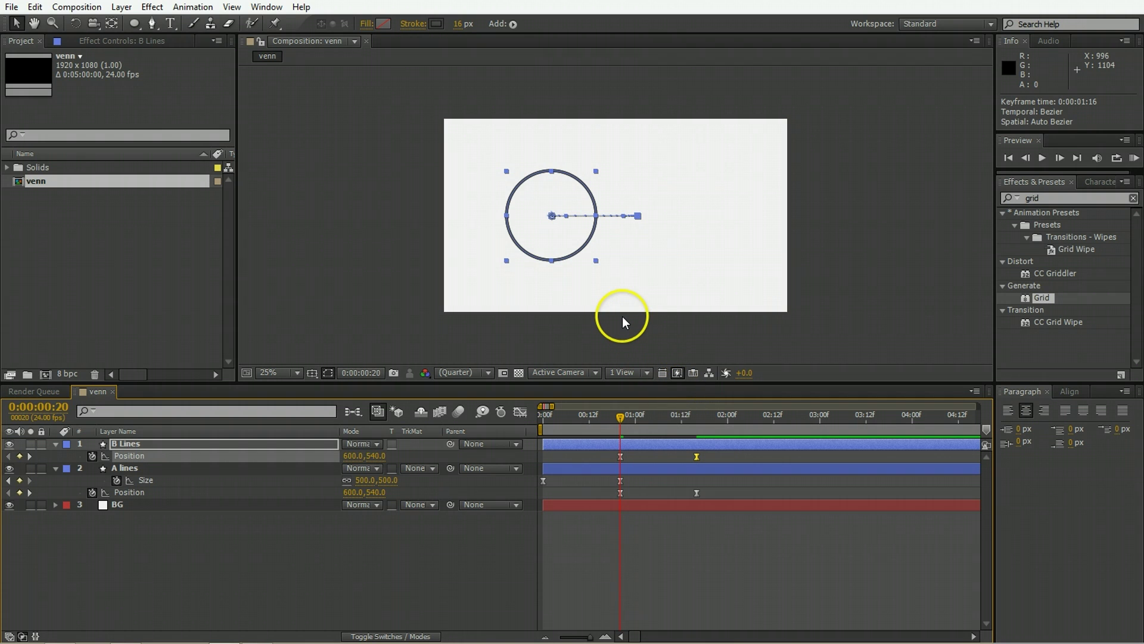
key("shift+Right")
key("shift+Right")
key("shift+Right")
key("shift+Right")
key("shift+Right")
key("shift+Right")
key("shift+Right")
key("shift+Right")
key("shift+Right")
key("shift+Right")
key("shift+Right")
key("shift+Right")
key("shift+Right")
key("shift+Right")
key("shift+Right")
key("shift+Right")
key("shift+Right")
key("shift+Right")
key("shift+Right")
key("shift+Right")
key("shift+Right")
key("shift+Right")
key("shift+Right")
key("shift+Right")
key("shift+Right")
key("shift+Right")
key("shift+Right")
key("shift+Right")
key("shift+Right")
key("shift+Right")
key("shift+Right")
key("shift+Right")
key("shift+Right")
key("shift+Right")
key("shift+Right")
key("shift+Right")
key("shift+Right")
key("shift+Right")
key("shift+Right")
key("shift+Right")
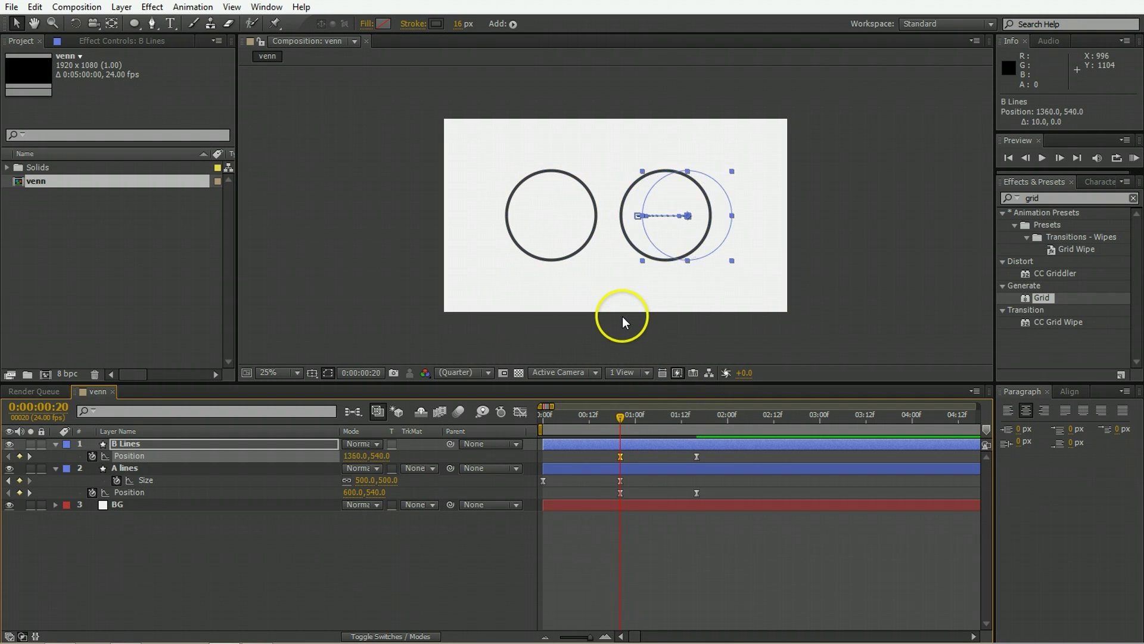
key("space")
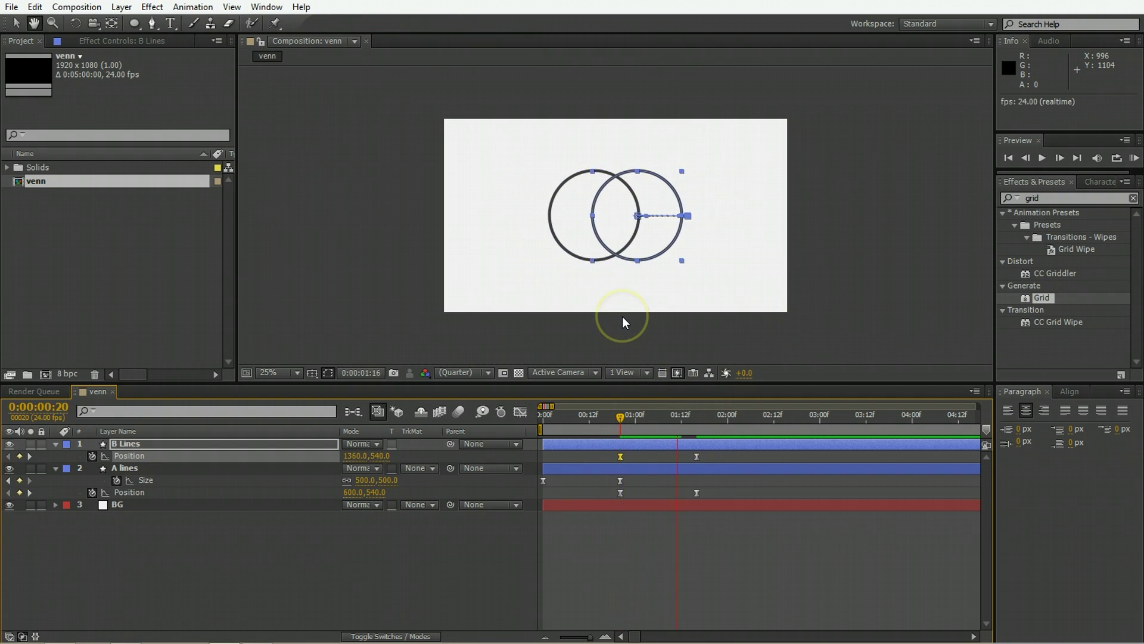
At 0:00:01:16, set the end positions to 1120, 540 for B Lines and 800, 540 for A lines, and preview
key("j")
key("shift+Right")
key("shift+Right")
key("shift+Right")
key("shift+Right")
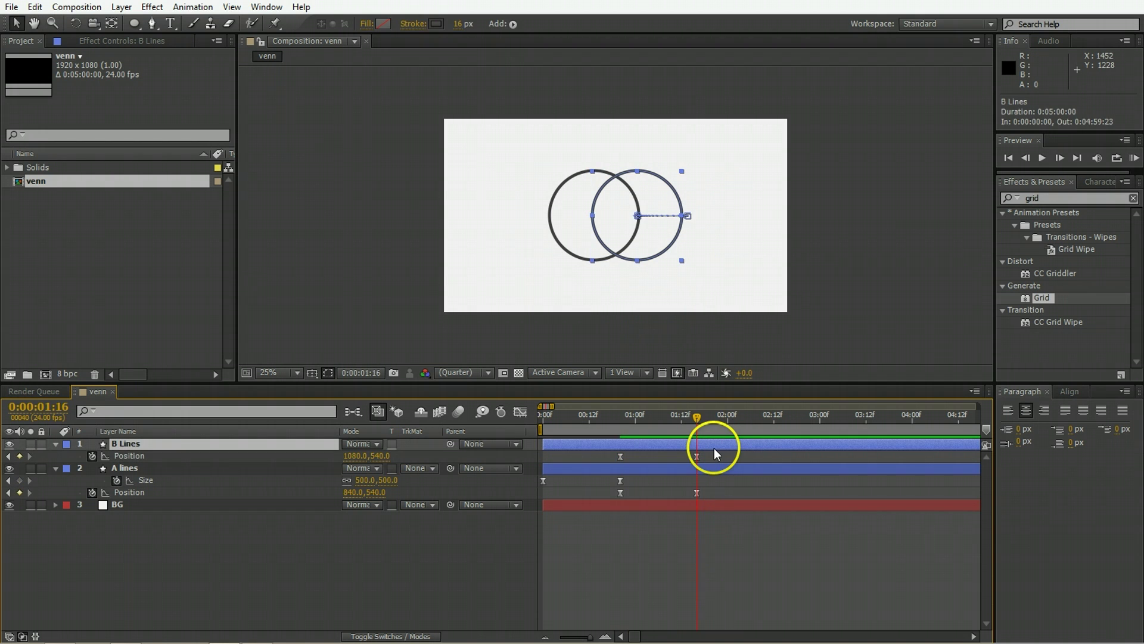
left_click(717, 466)
key("shift+Left")
key("shift+Left")
key("shift+Left")
key("shift+Left")
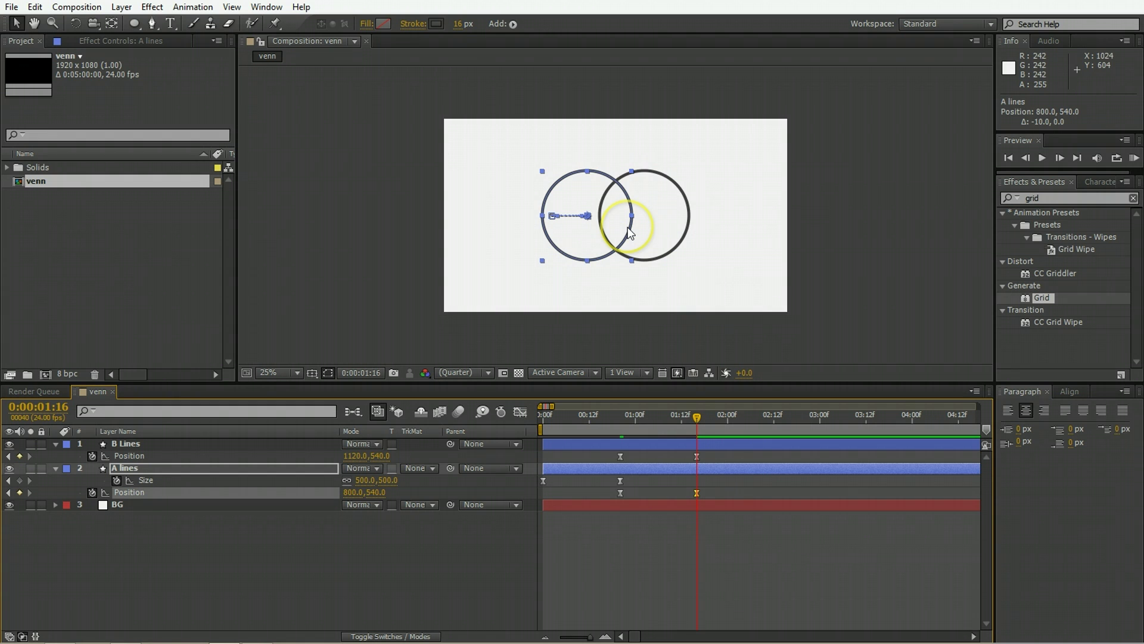
left_click(728, 517)
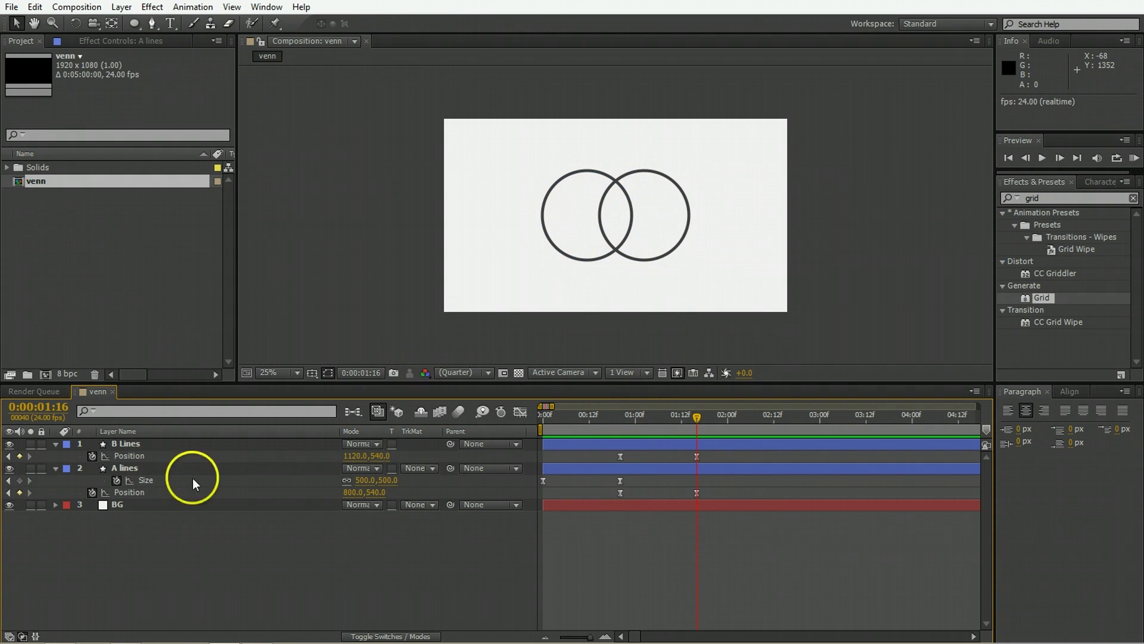
Duplicate both line layers, place the copies between A lines and BG, and rename the B copy as "B Fill"
left_click(264, 504)
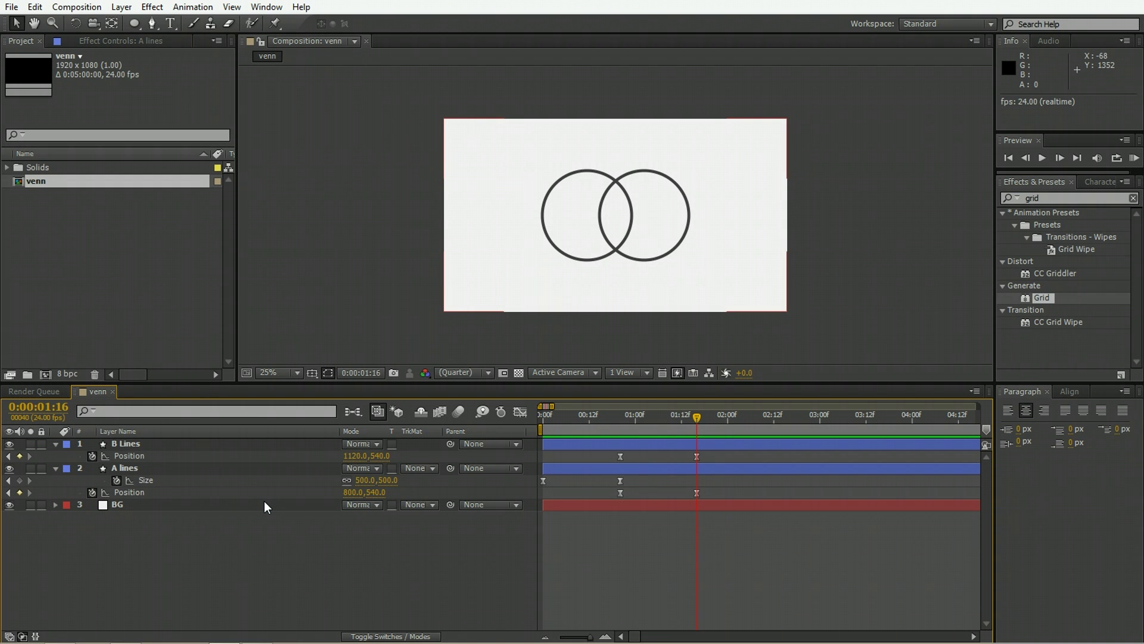
left_click(217, 560)
left_click_drag(167, 490, 127, 516)
key("ctrl+d")
left_click(141, 507)
key("Return")
type("B Fill")
key("Return")
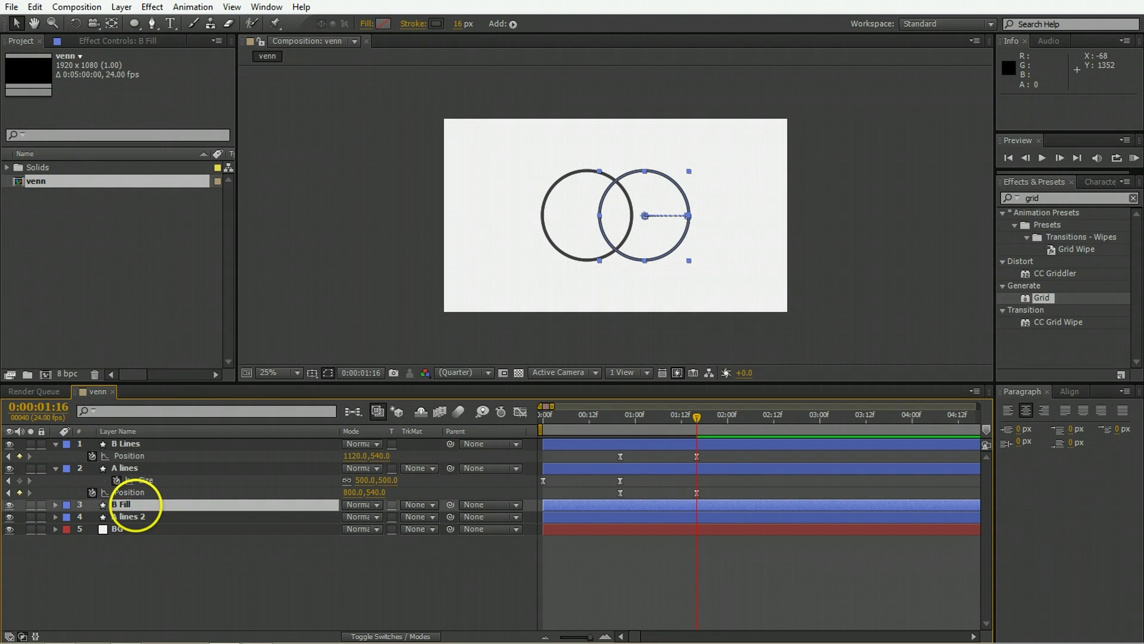
Rename the copy of the A lines layer as "A Fill"
left_click(136, 516)
key("Return")
type("A Fill")
key("Return")
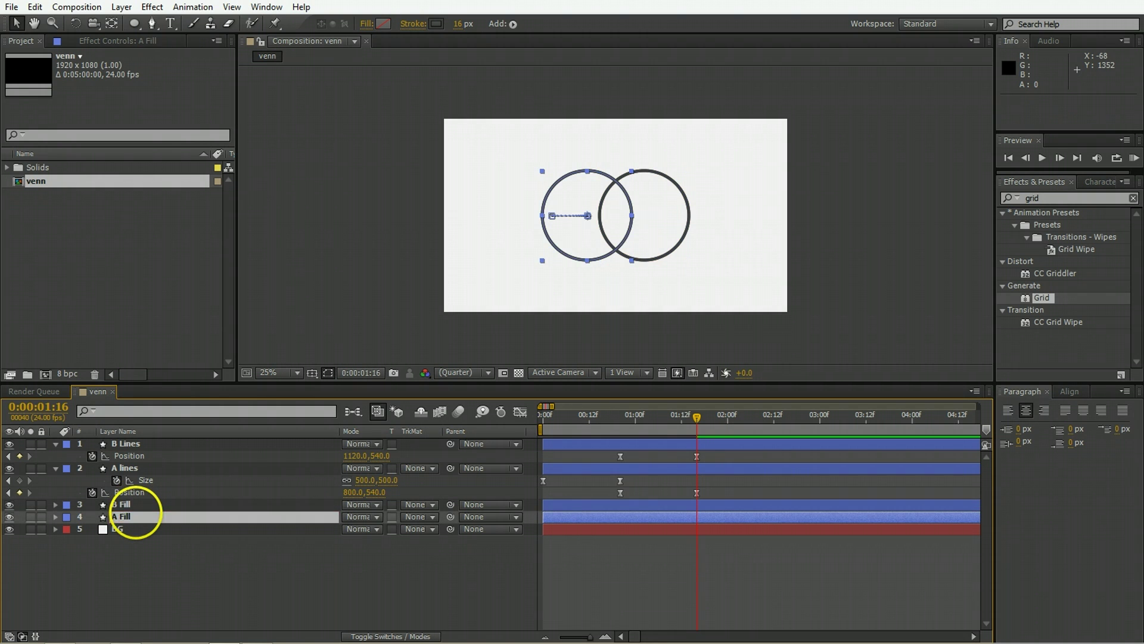
Reveal and delete all size and position keyframes on the B Fill and A Fill layers
key("ctrl+Up")
key("u")
left_click(129, 539)
key("u")
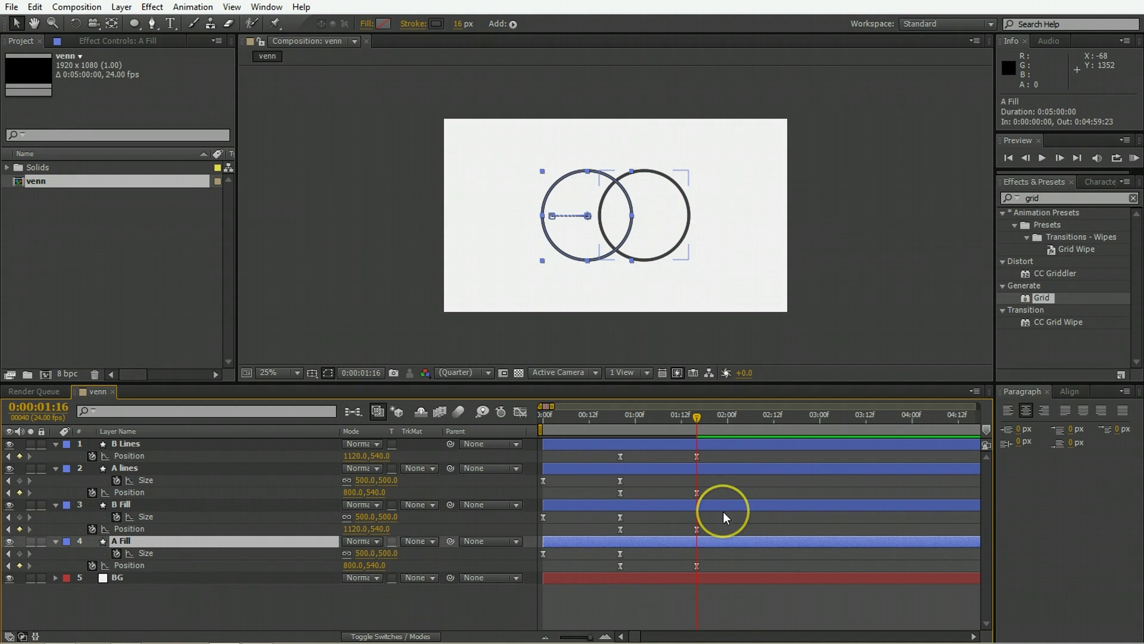
left_click_drag(724, 511, 471, 575)
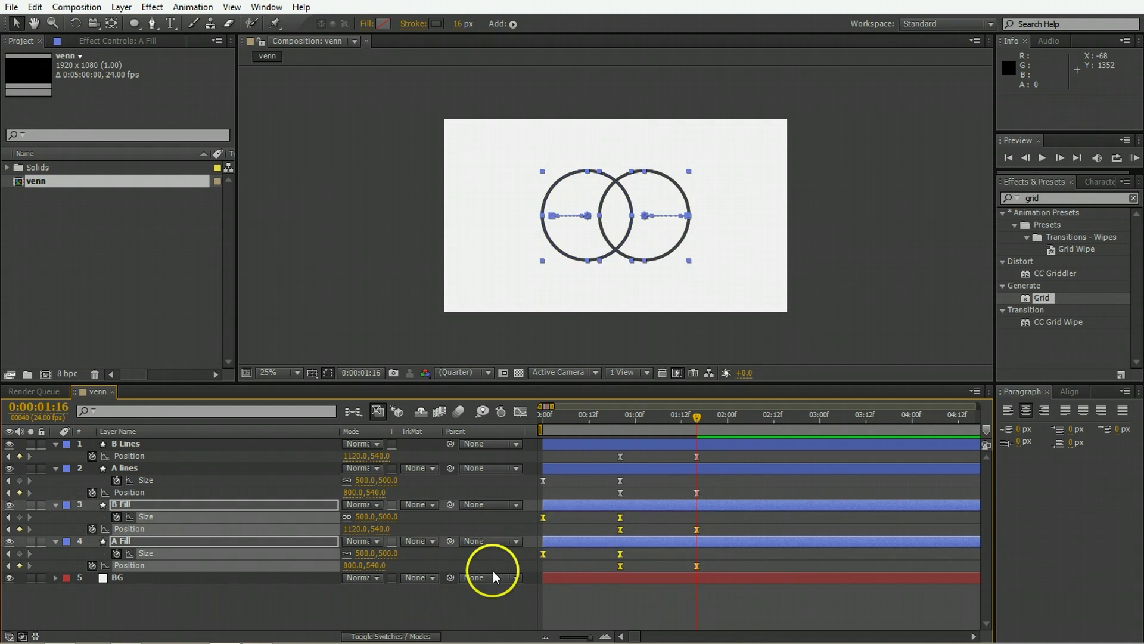
key("Delete")
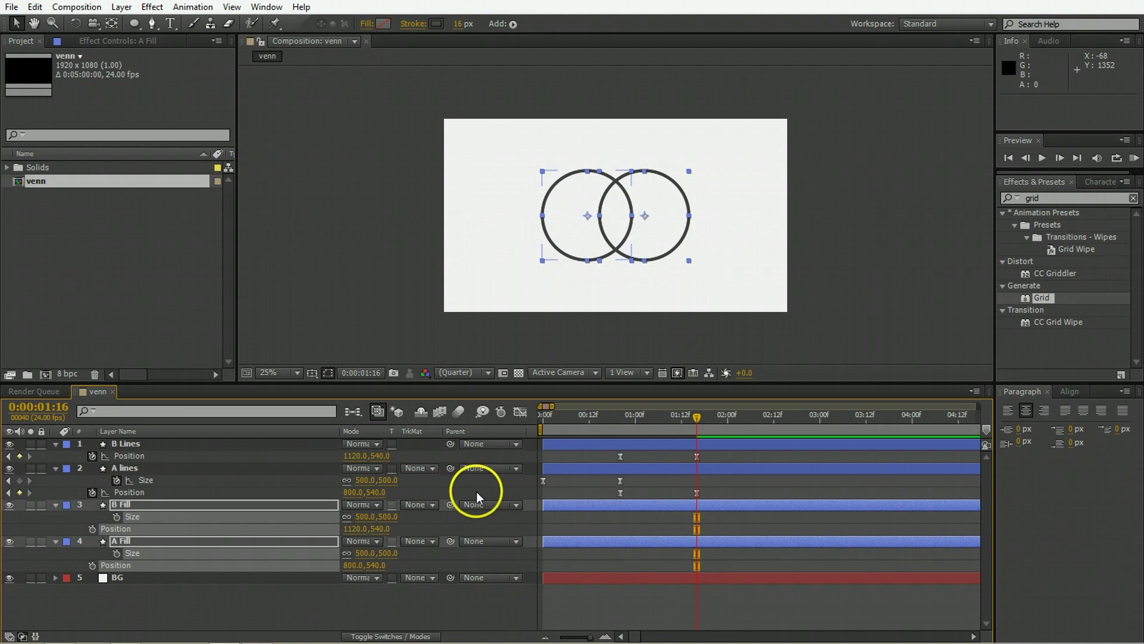
left_click(524, 517)
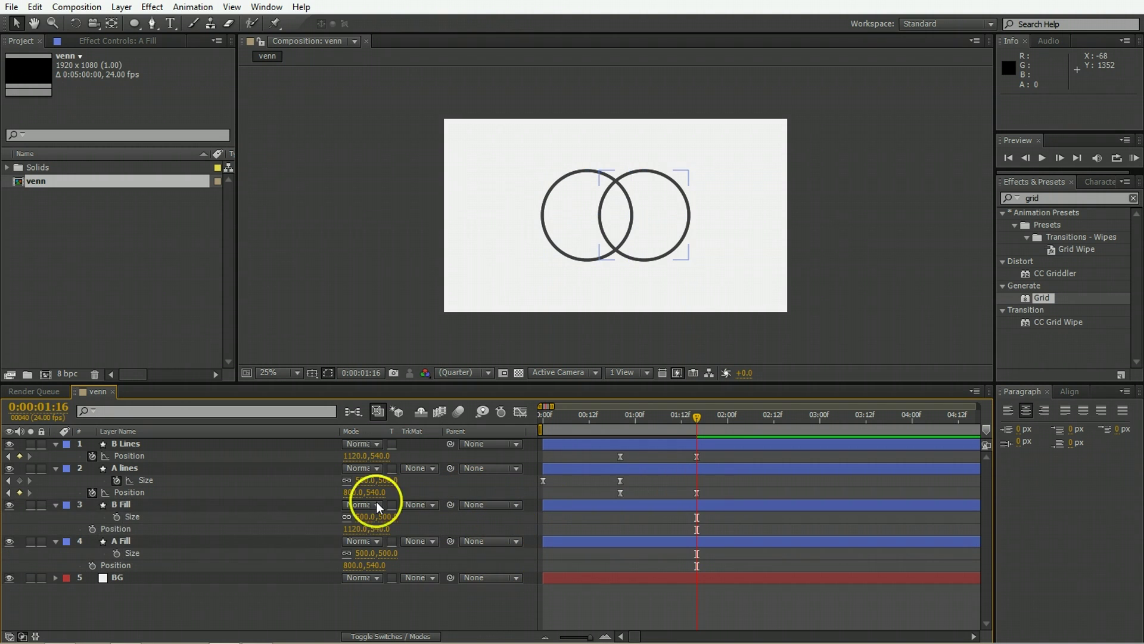
Add expressions to the Size and Position properties of both the B Fill and A Fill layers
left_click(117, 516, "alt")
left_click(93, 528, "alt")
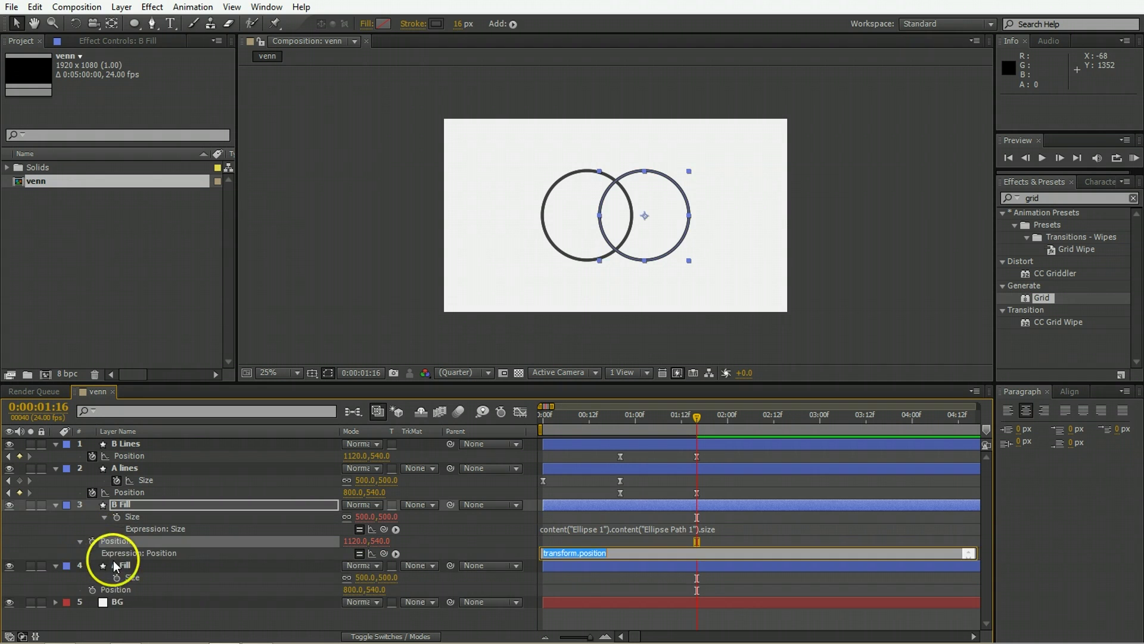
left_click(117, 577, "alt")
left_click(90, 602, "alt")
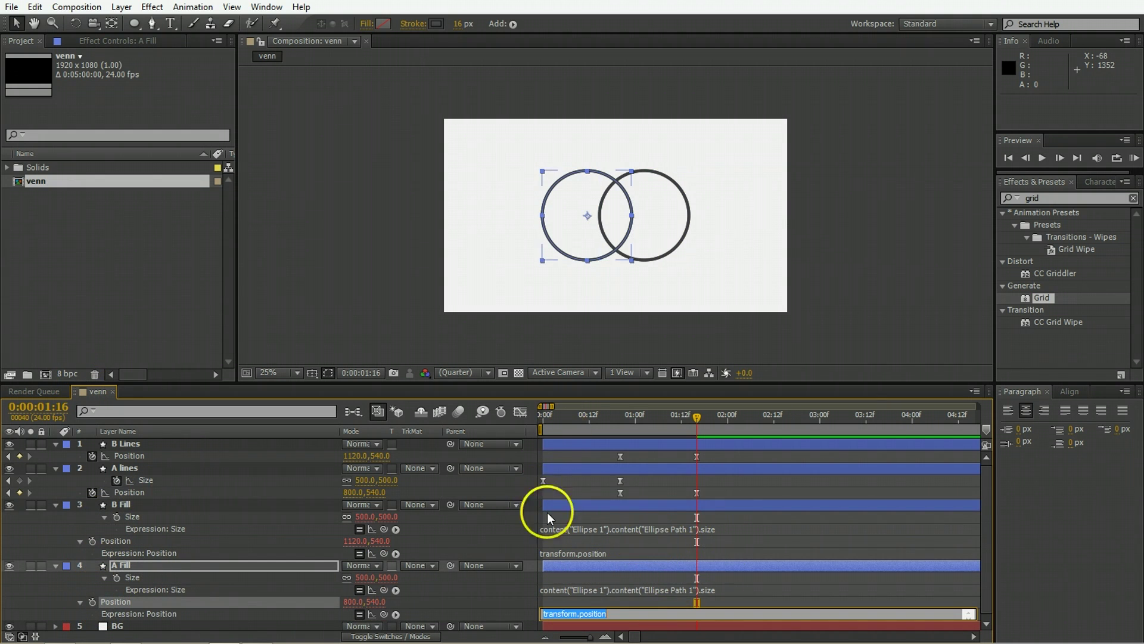
Link the B Fill layer's Size and Position expressions to the matching properties of B Lines
left_click(147, 506)
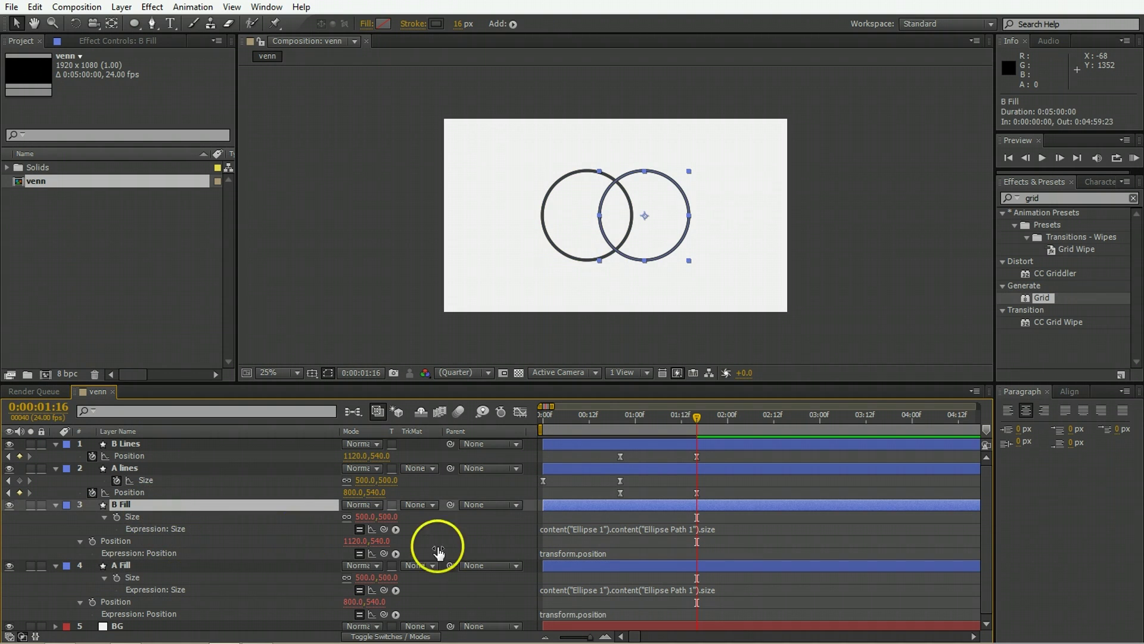
left_click(544, 530)
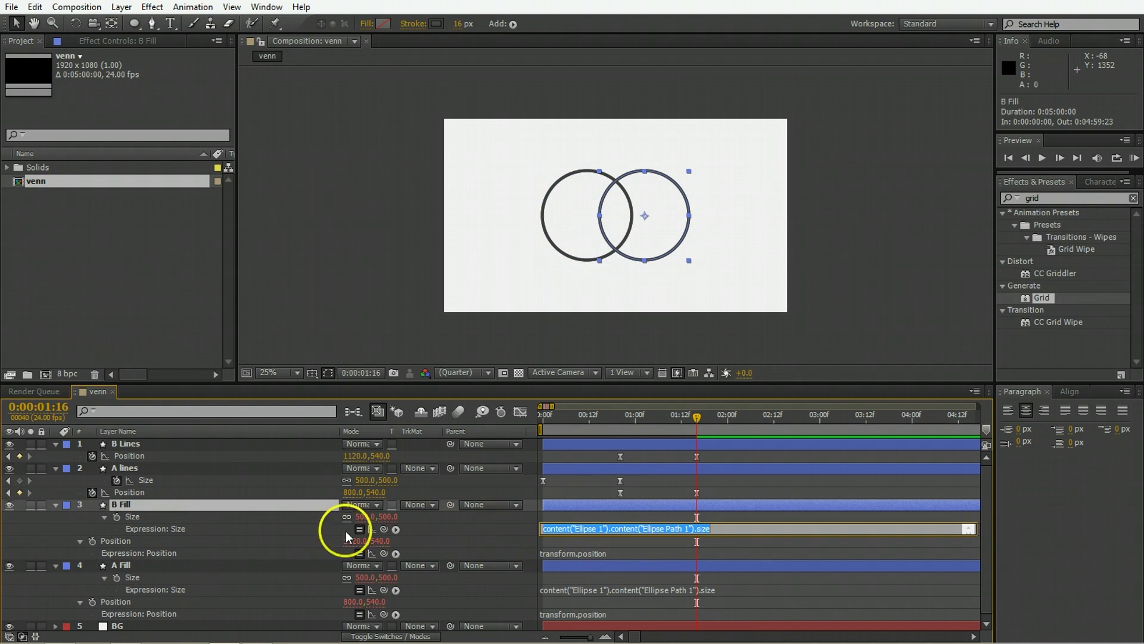
left_click_drag(384, 529, 287, 451)
left_click(281, 449)
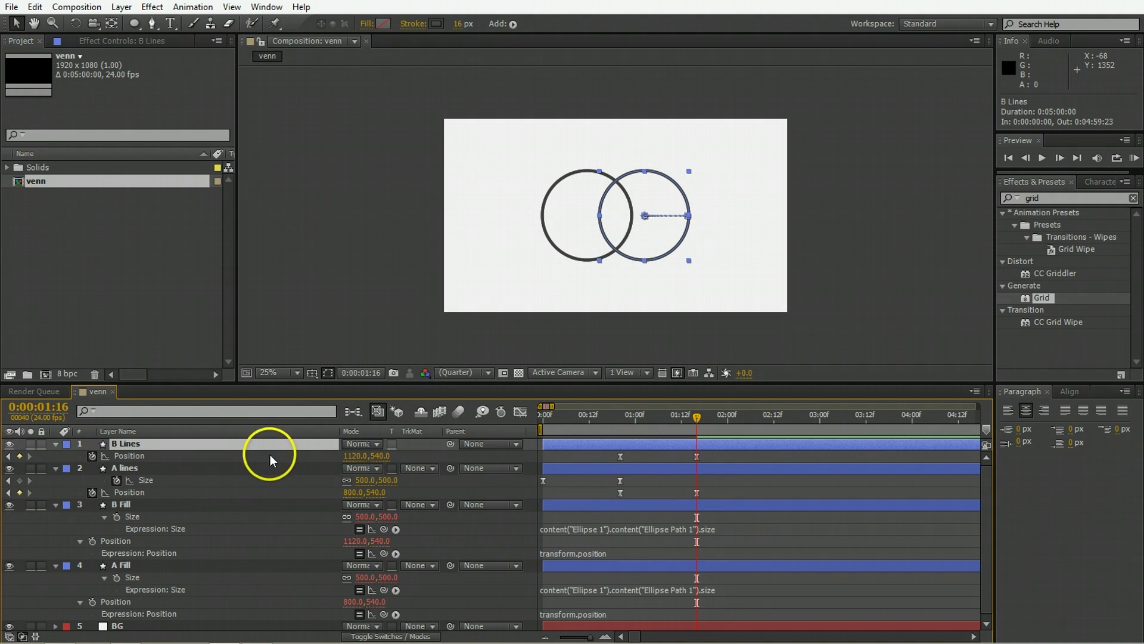
key("u")
left_click(224, 482)
left_click(127, 520)
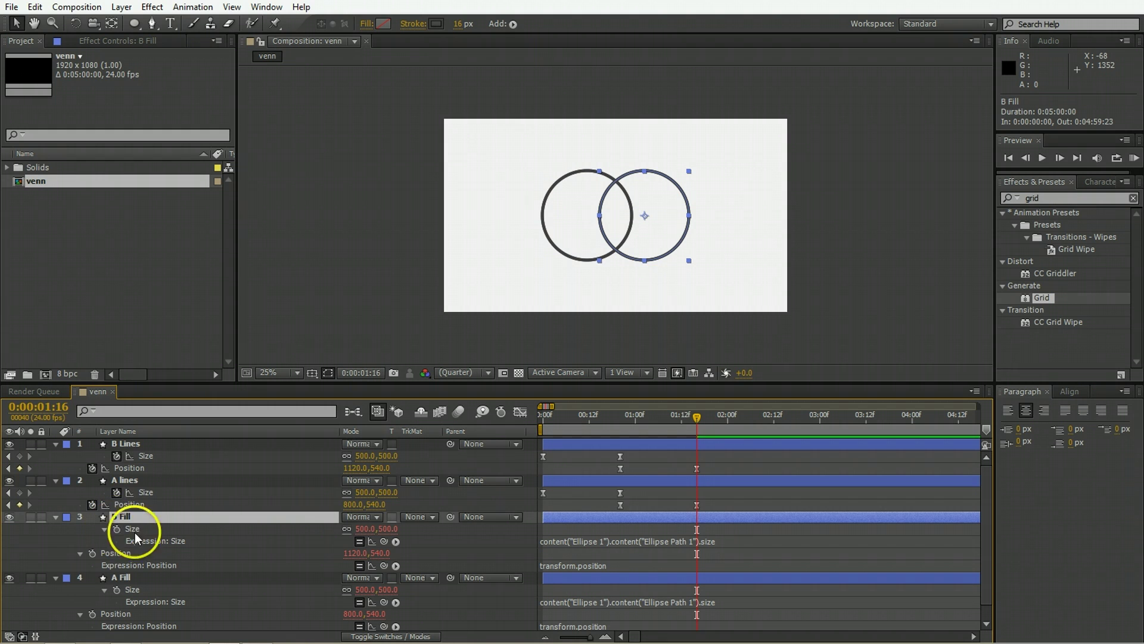
left_click_drag(384, 542, 167, 460)
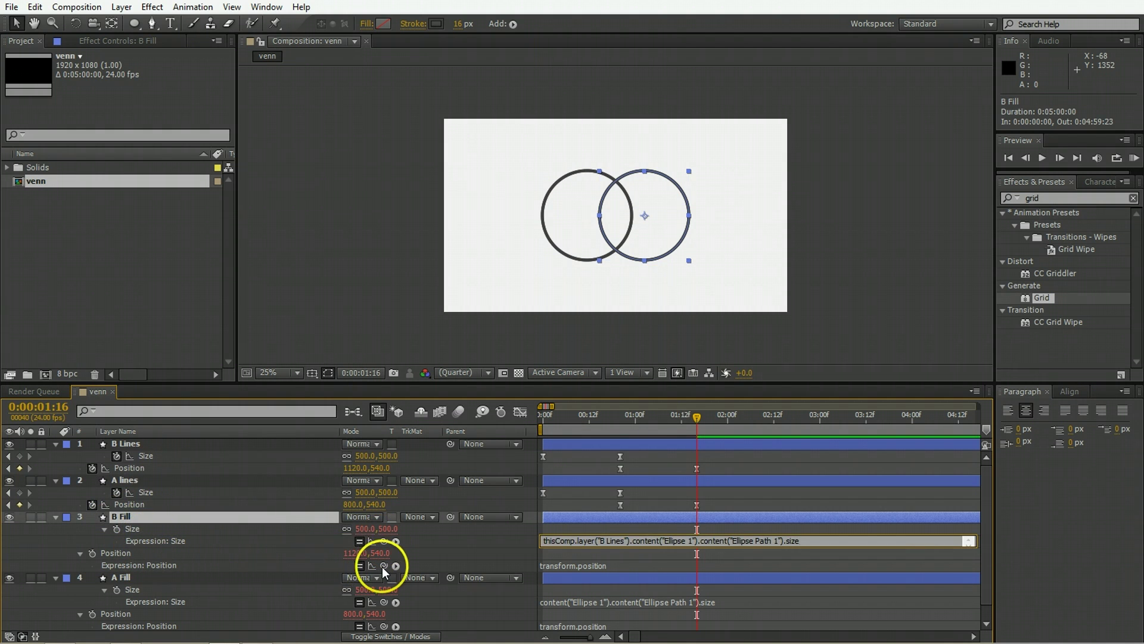
left_click_drag(383, 566, 170, 469)
left_click(189, 535)
scroll(184, 557, "down", 1)
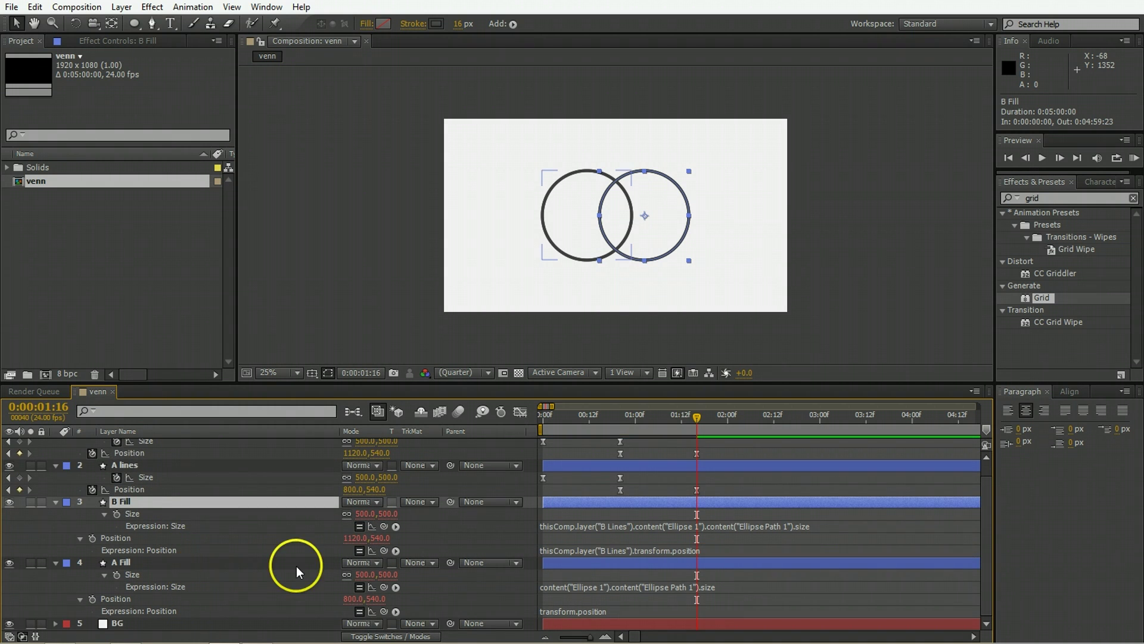
Link A Fill's Size and Position expressions to A lines, scrub the animation to check it, and collapse all layers
scroll(358, 572, "up", 1)
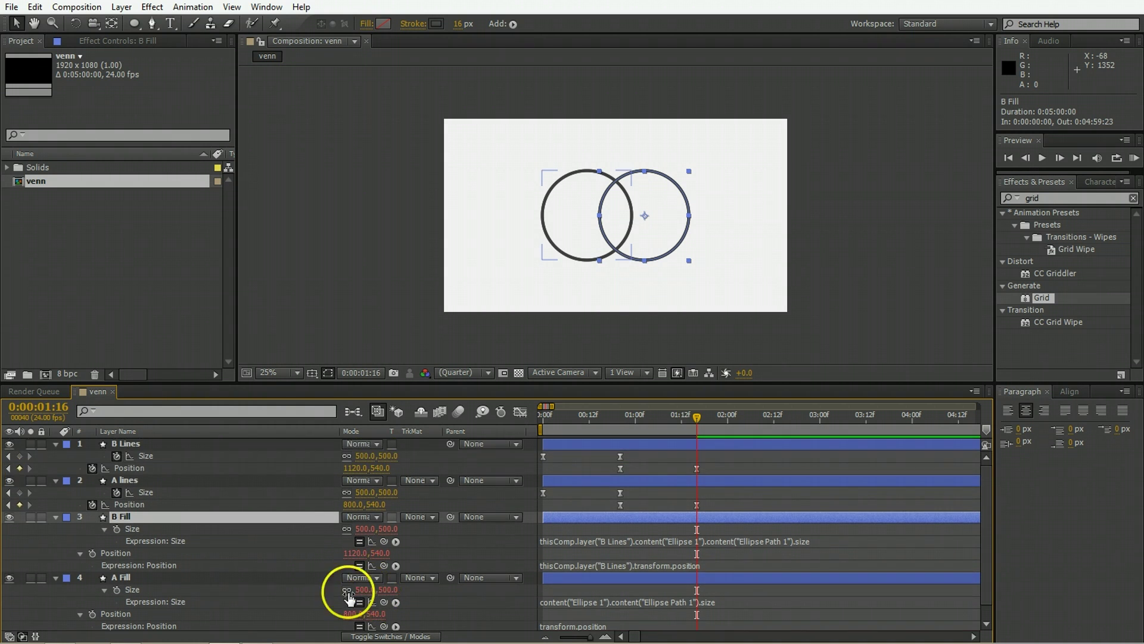
left_click_drag(385, 603, 146, 493)
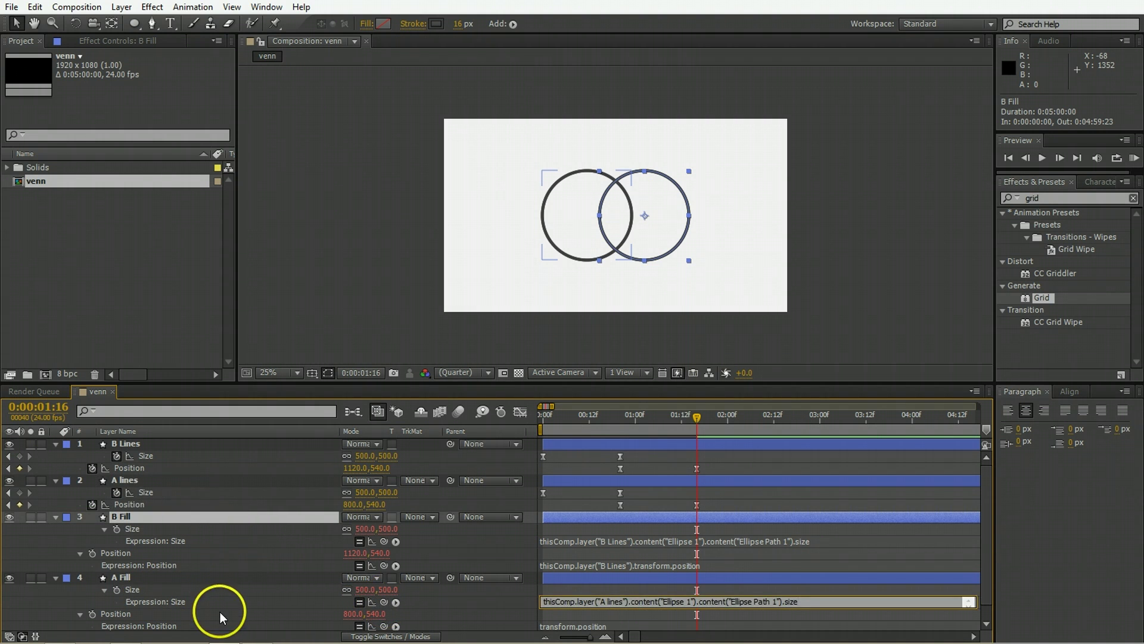
scroll(338, 619, "down", 1)
left_click_drag(383, 612, 137, 490)
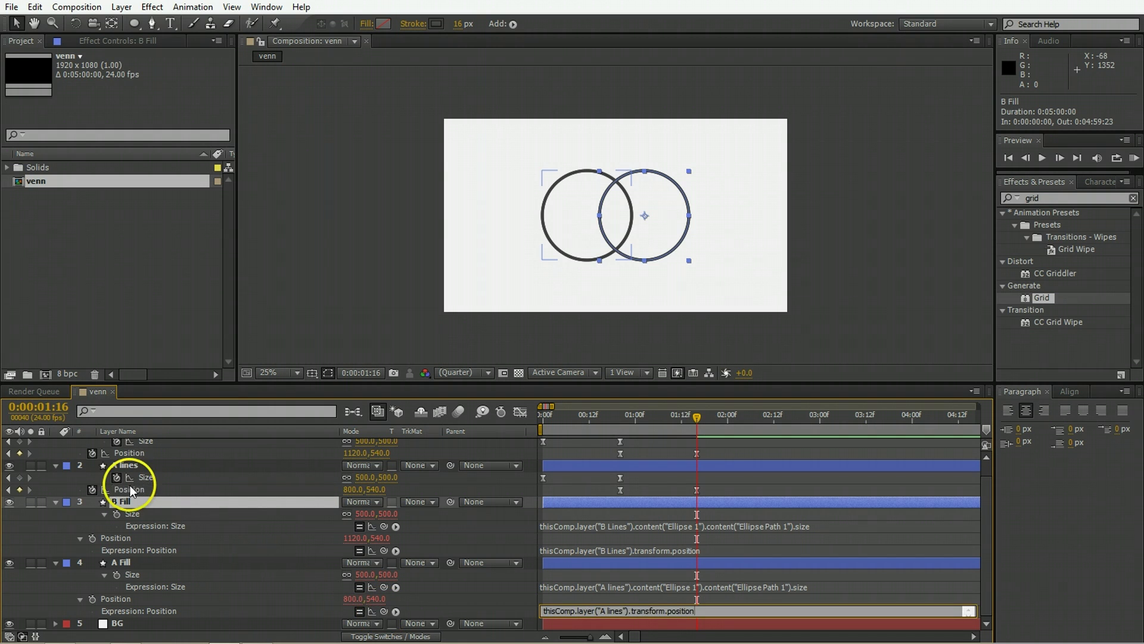
mouse_move(595, 417)
left_mouse_down()
mouse_move(583, 416)
mouse_move(593, 432)
left_mouse_up()
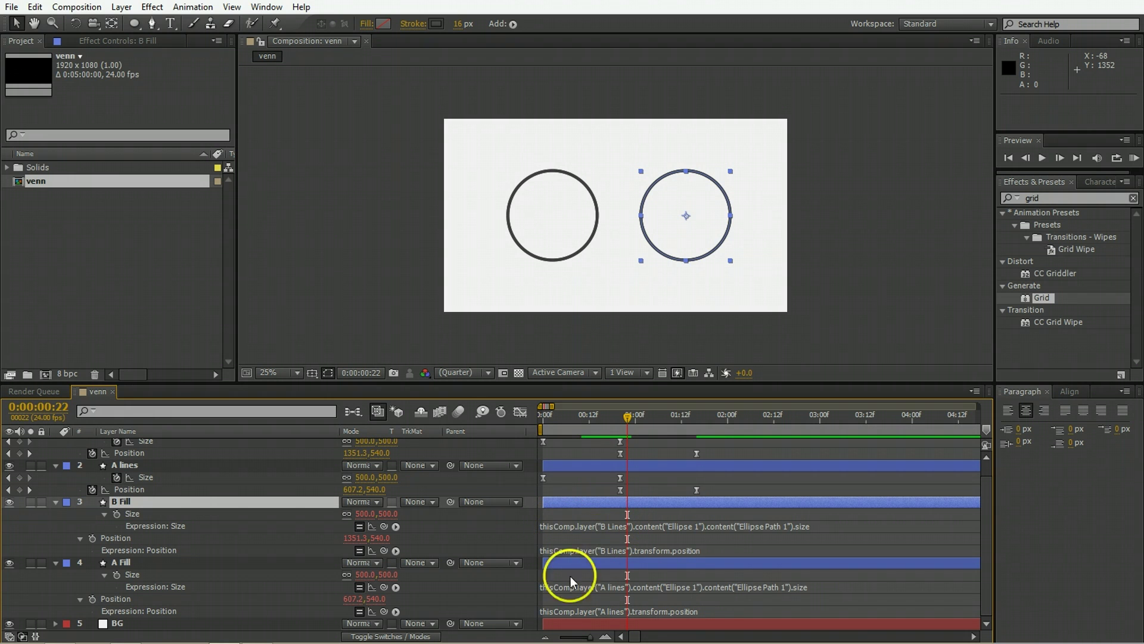
key("ctrl+grave")
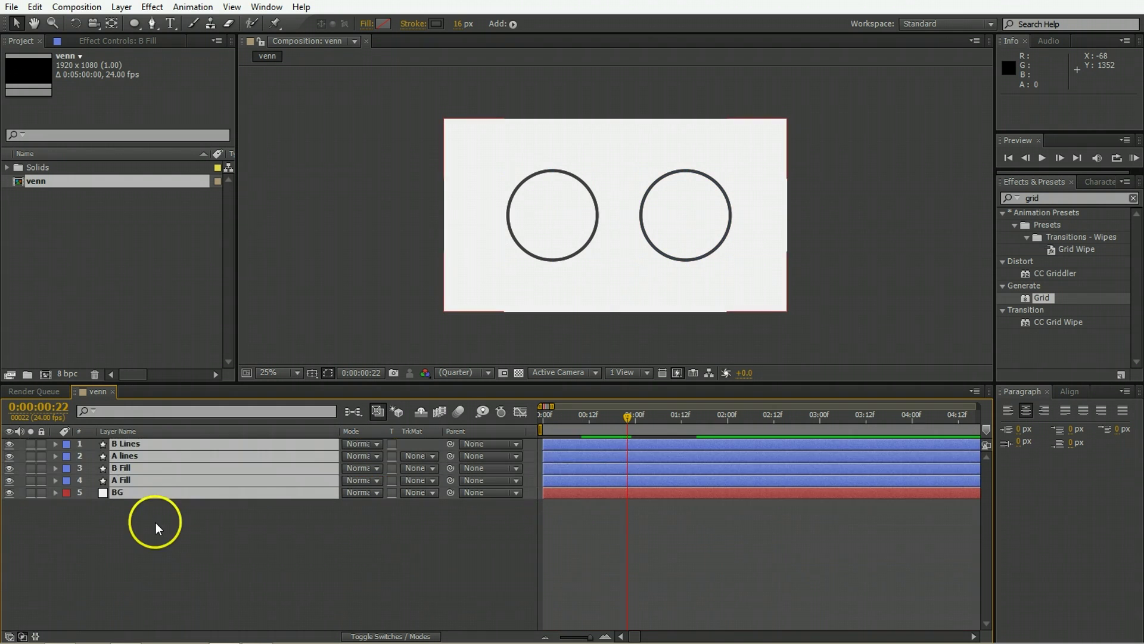
Set the label colour of A lines and A Fill to Red and that of BG to Dark Green
left_click(127, 457)
left_click(127, 478, "ctrl")
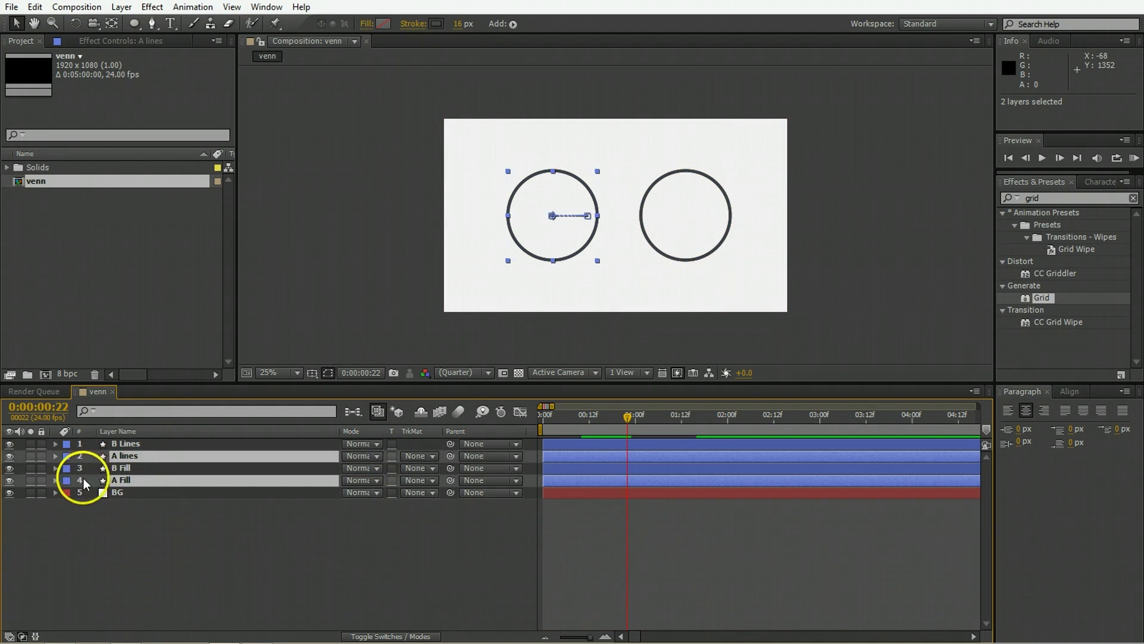
left_click(66, 479)
left_click(93, 241)
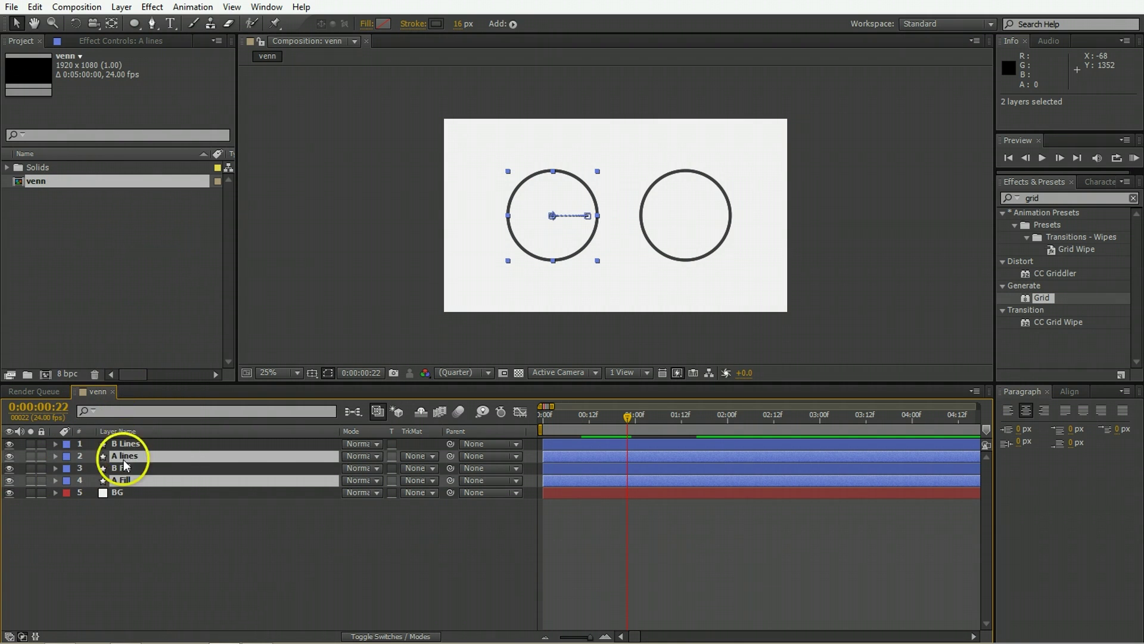
left_click(127, 445)
left_click(127, 463, "shift")
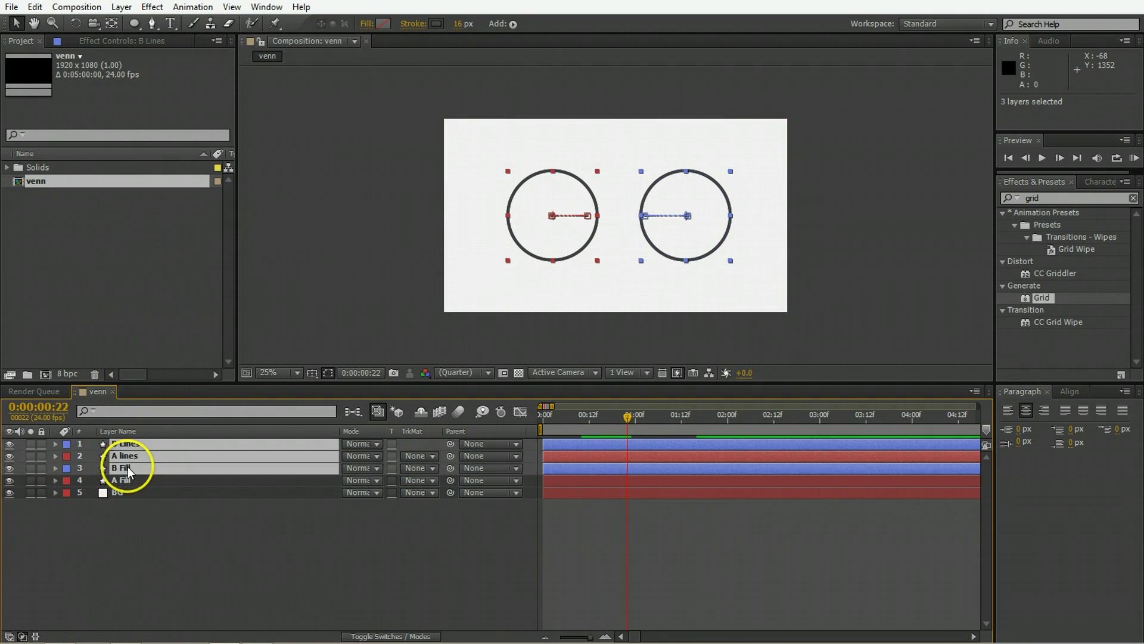
left_click(120, 494)
left_click(66, 492)
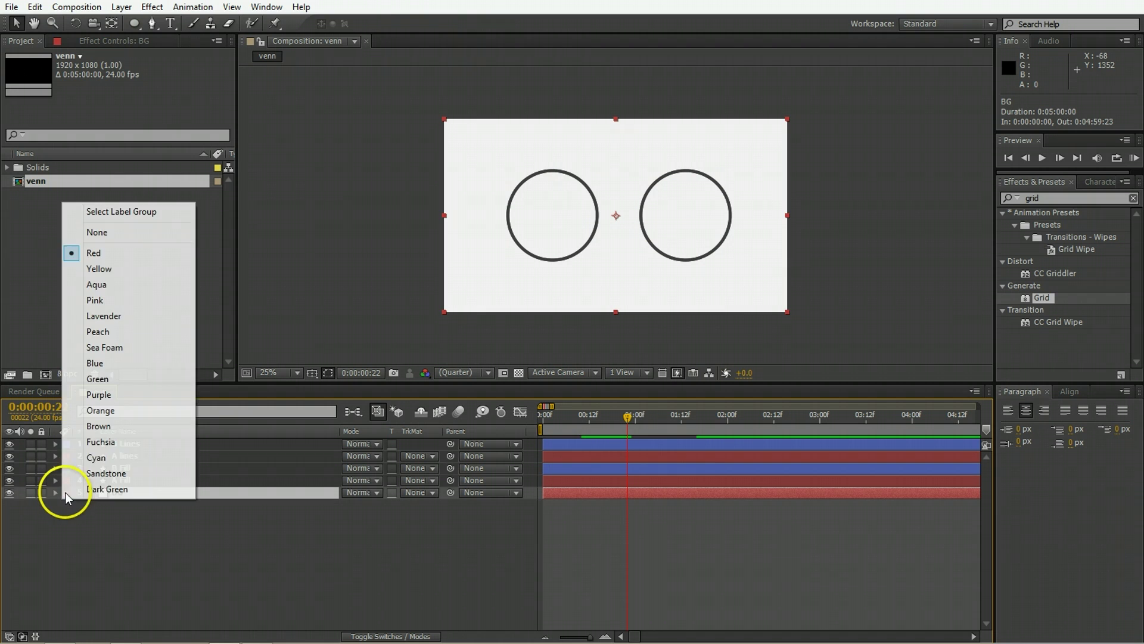
left_click(89, 487)
Preview the animation from near the start and select the A Fill layer
left_click_drag(605, 415, 549, 422)
key("space")
left_click(594, 478)
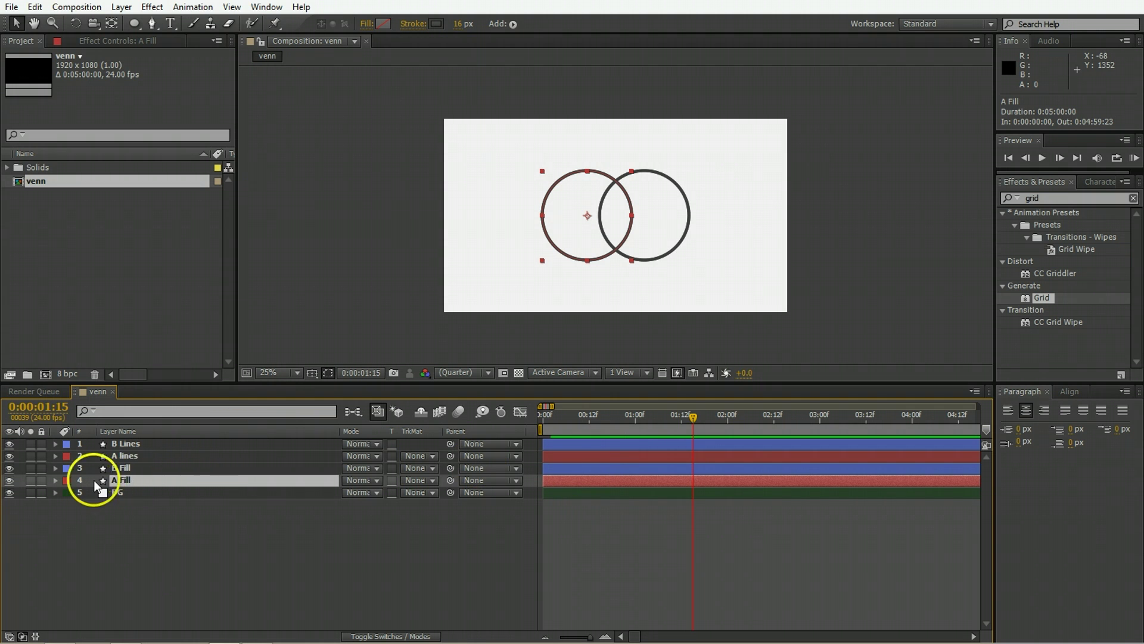
Change the A Fill layer's fill type from none to Solid Color
left_click(364, 28)
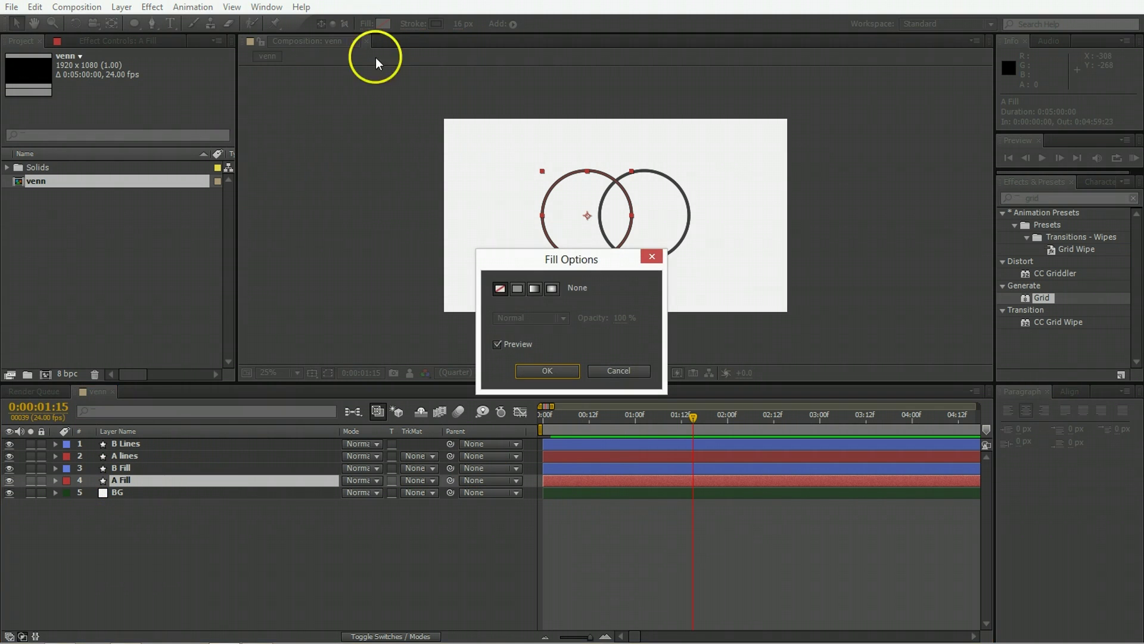
left_click(517, 288)
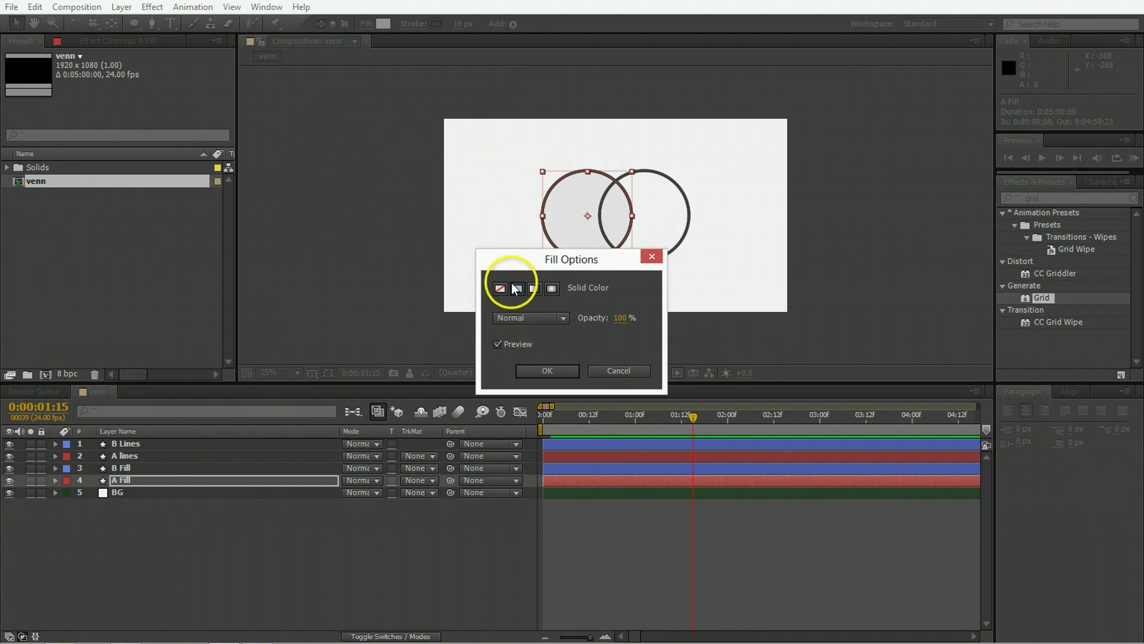
left_click(531, 370)
Set A Fill's fill colour to a bright red with 75% saturation and 100% brightness
left_click(386, 23)
left_click(361, 271)
left_click_drag(362, 271, 360, 248)
left_click(399, 346)
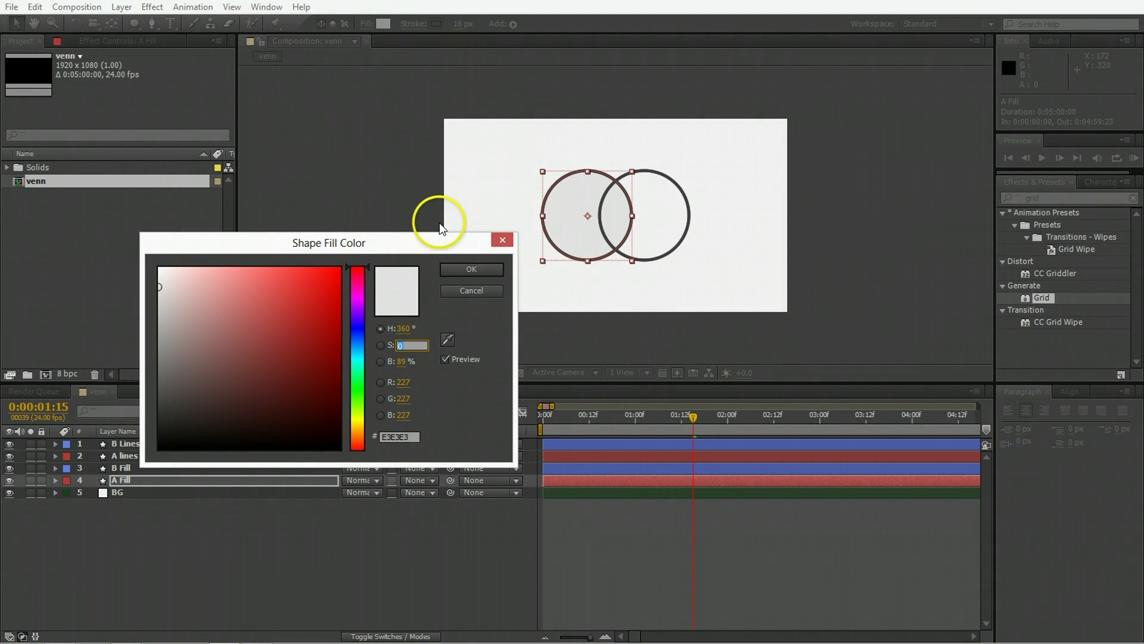
type("75")
key("Tab")
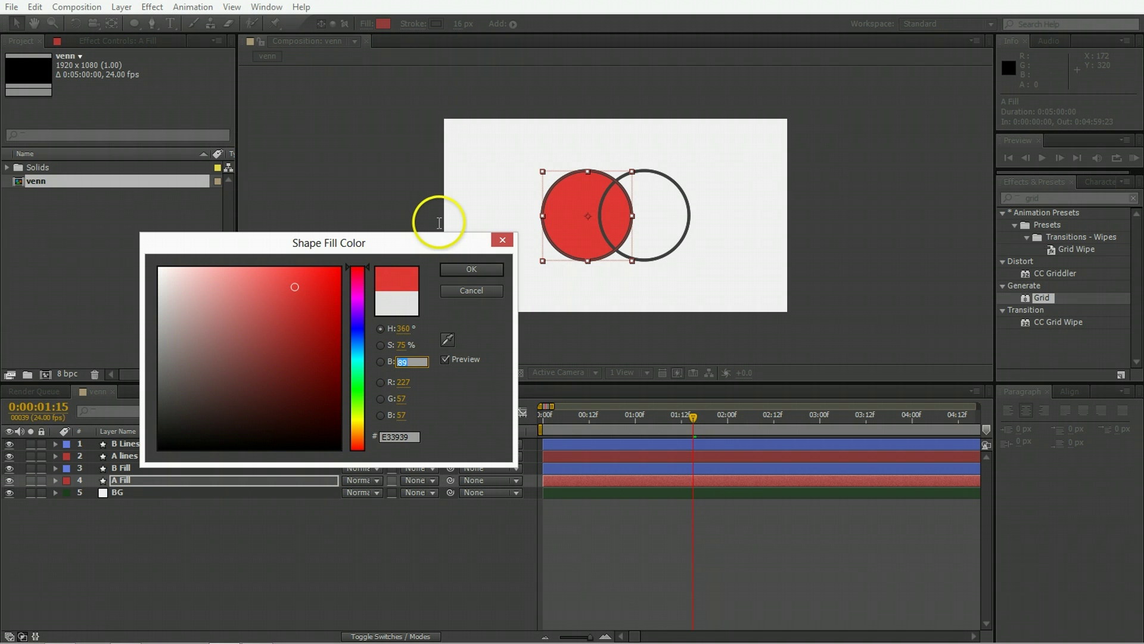
type("100")
key("Return")
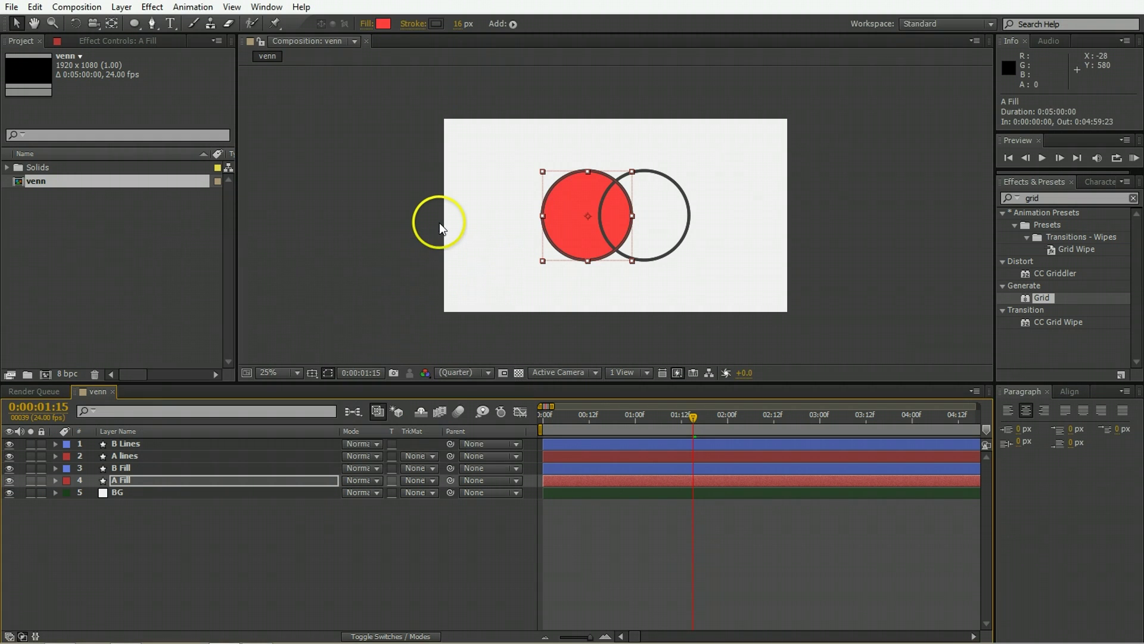
Give the B Fill layer a solid fill and set its hue to 180° for a cyan colour
left_click(557, 468)
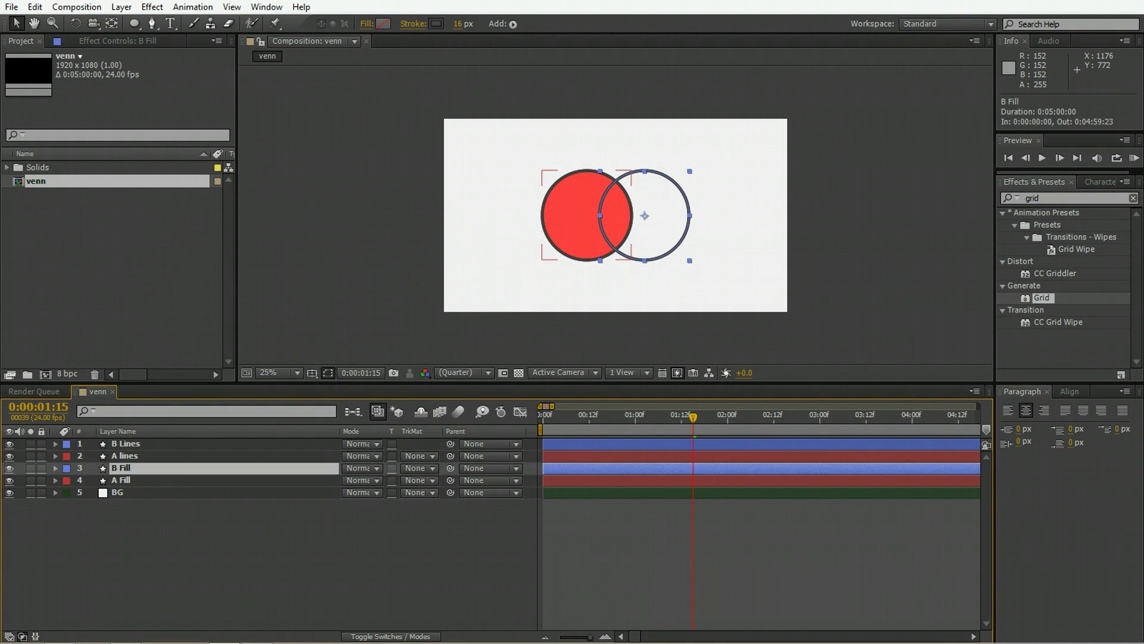
left_click(382, 23)
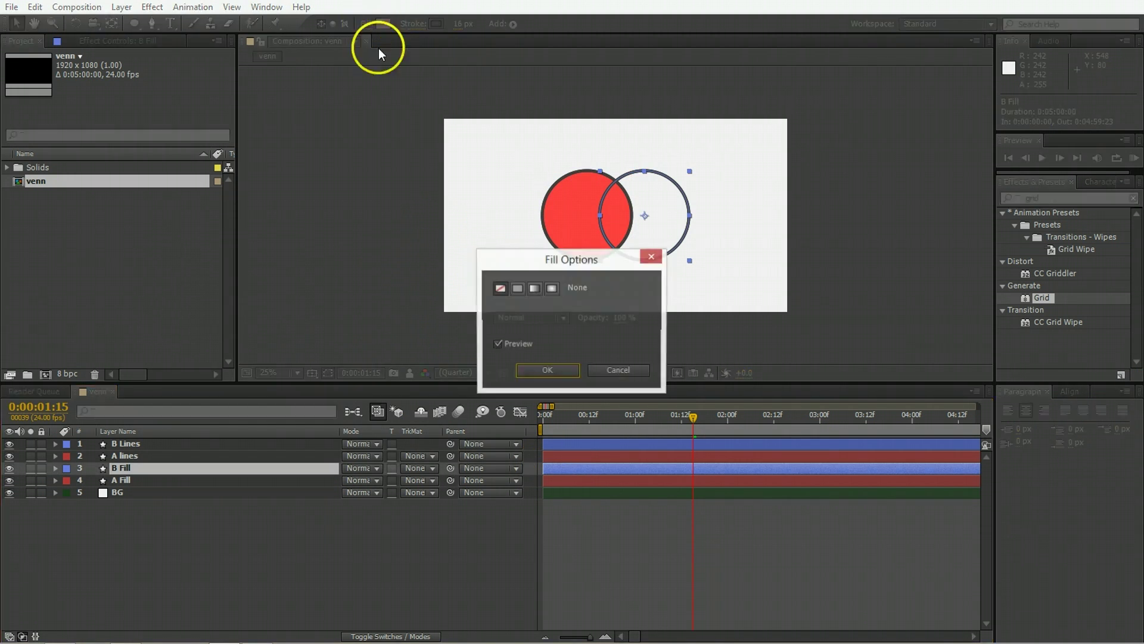
left_click(518, 288)
left_click(545, 371)
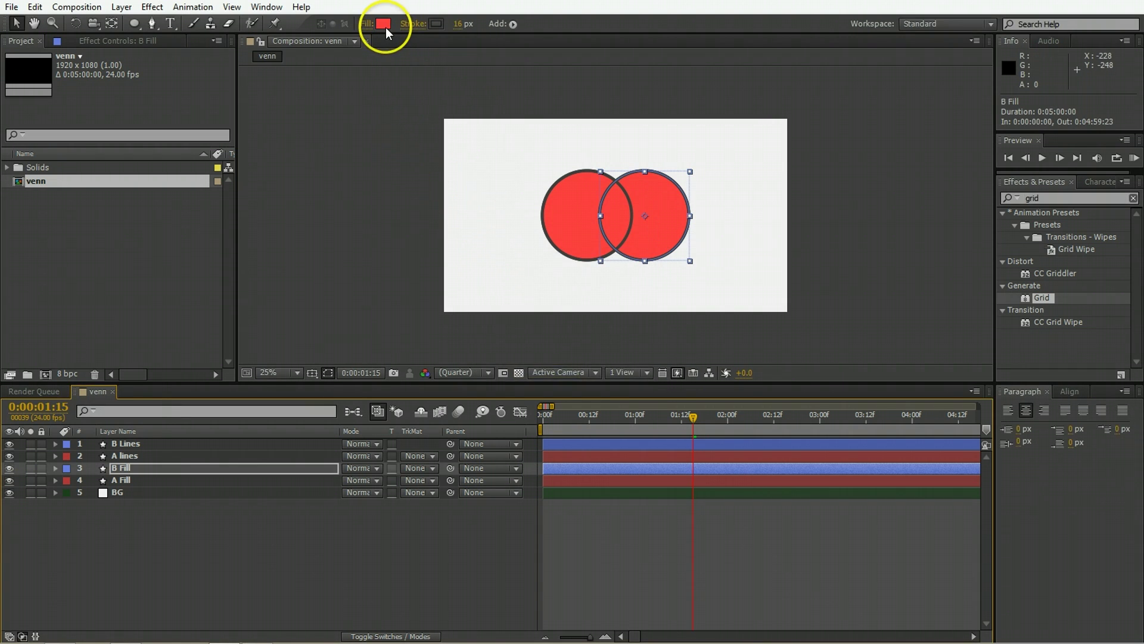
left_click(384, 25)
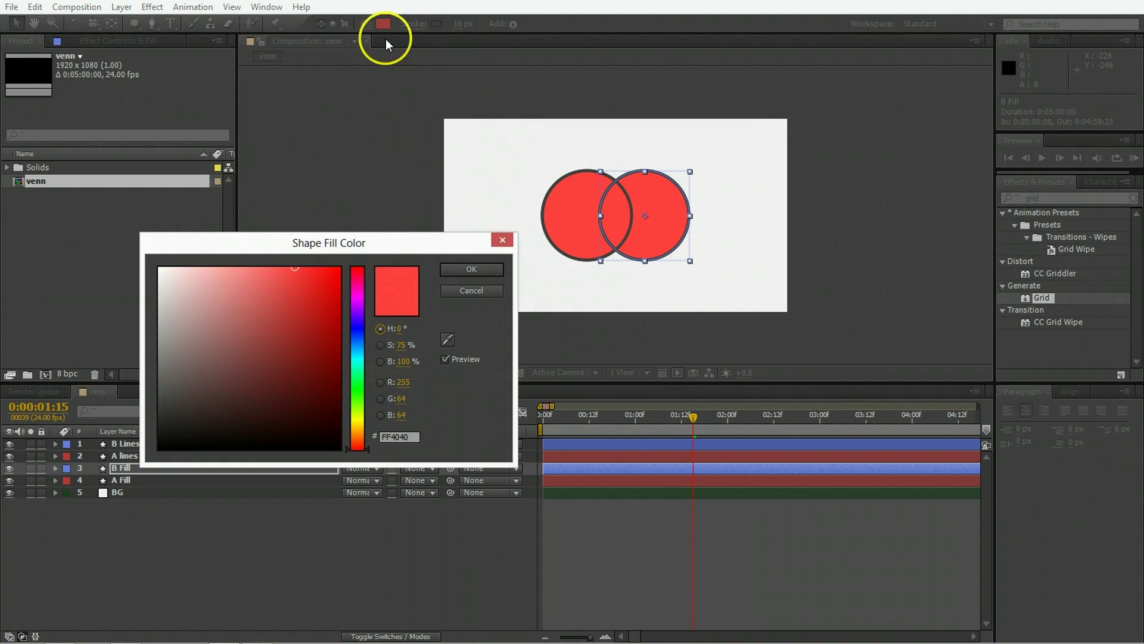
left_click(400, 328)
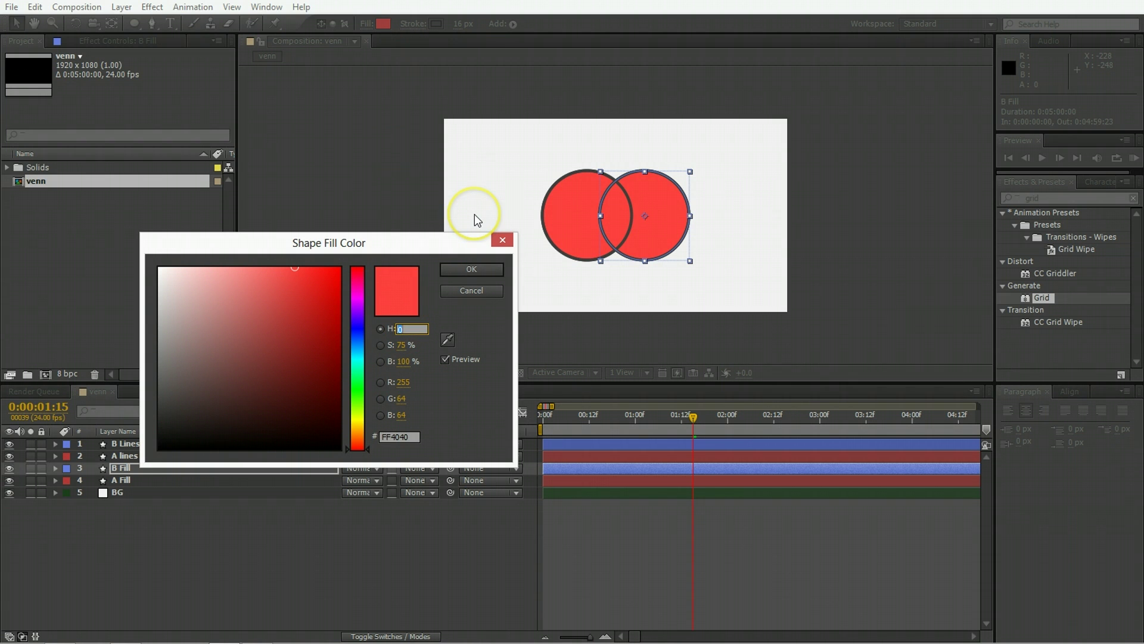
type("180")
key("Return")
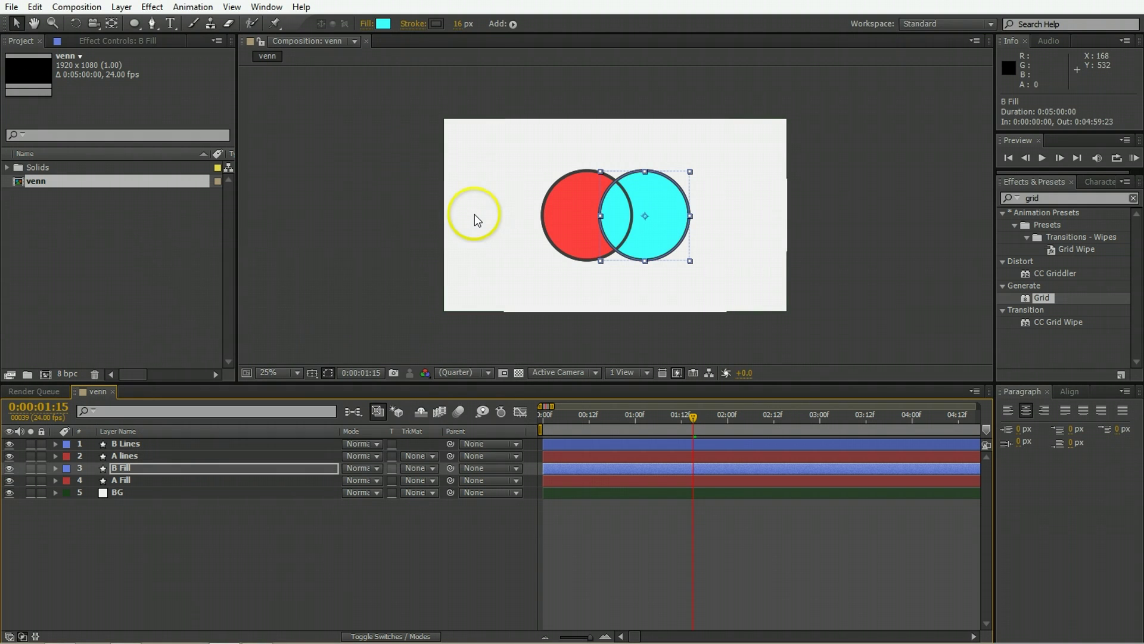
left_click(386, 540)
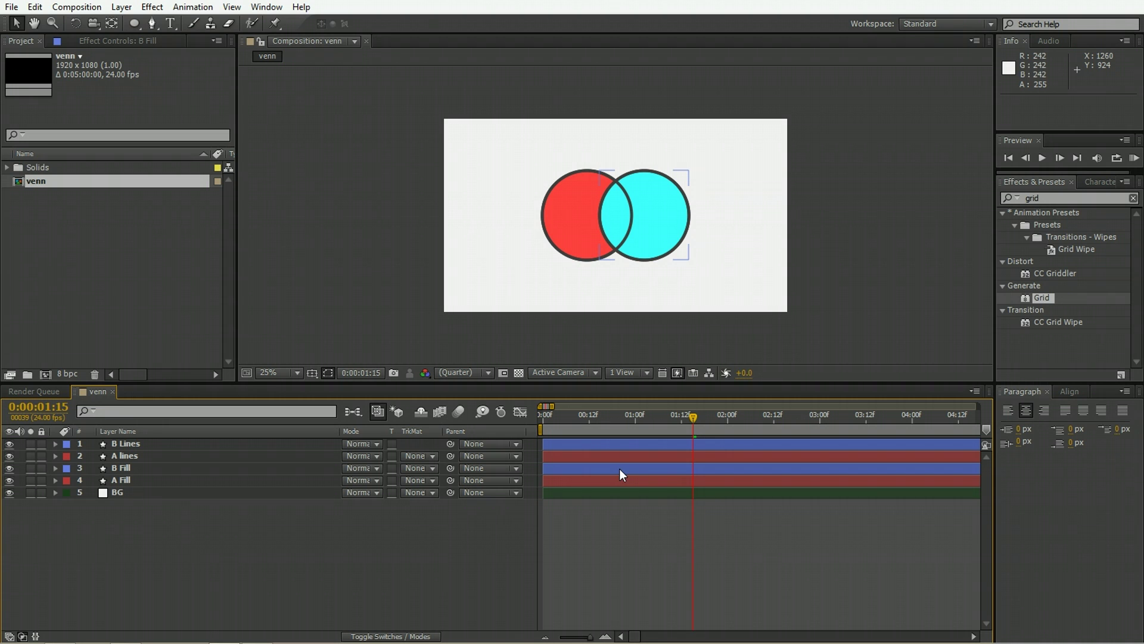
Preview the coloured circles' animation from the first frame
left_click(587, 230)
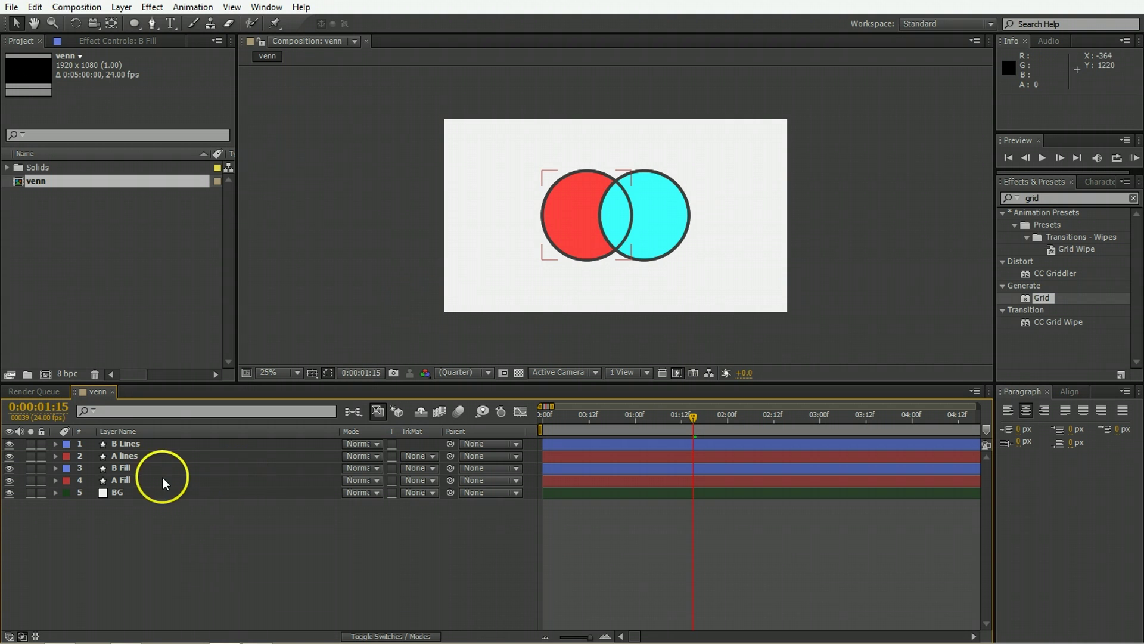
left_click(535, 420)
key("space")
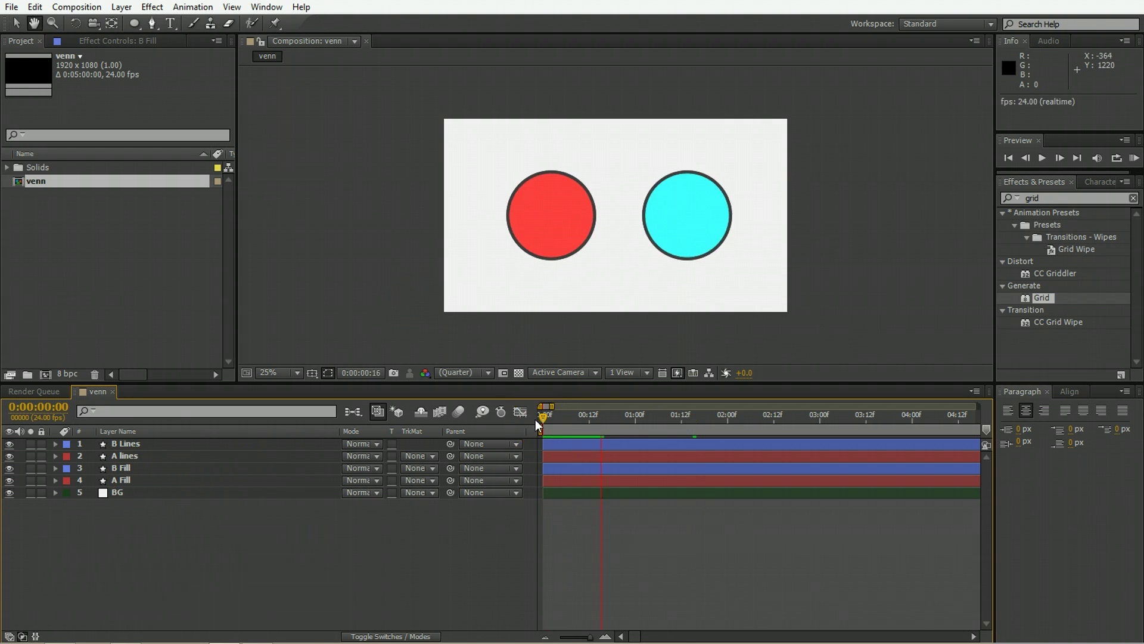
key("space")
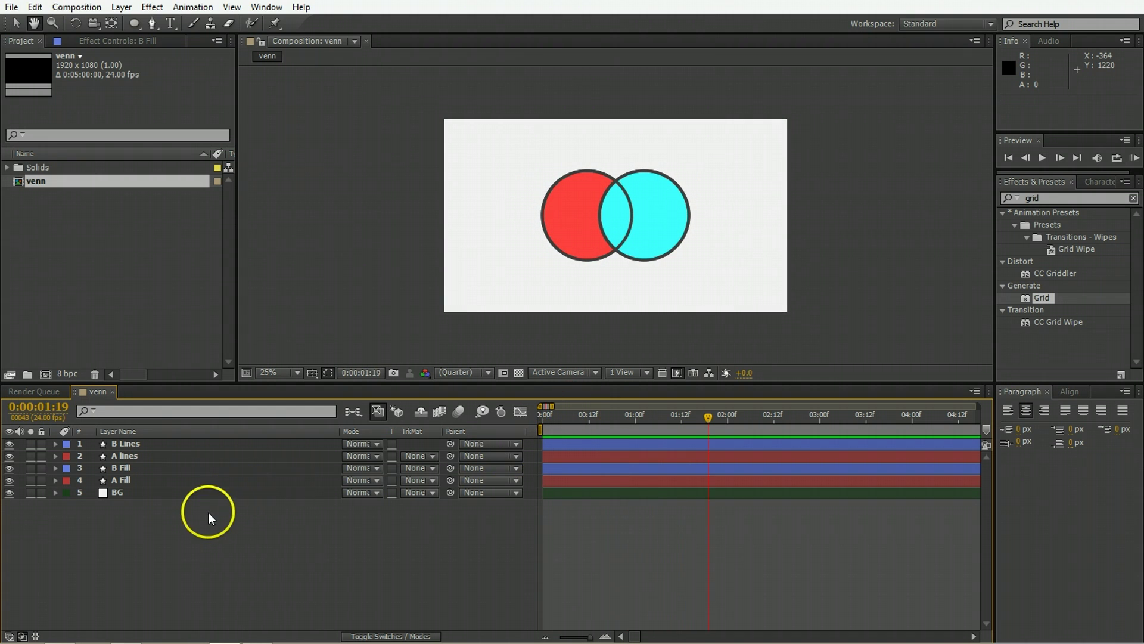
Duplicate the A Fill and B Fill layers and stack both copies directly above B Fill, with A Fill 2 under B Fill 2
left_click(126, 481)
left_click(127, 469, "shift")
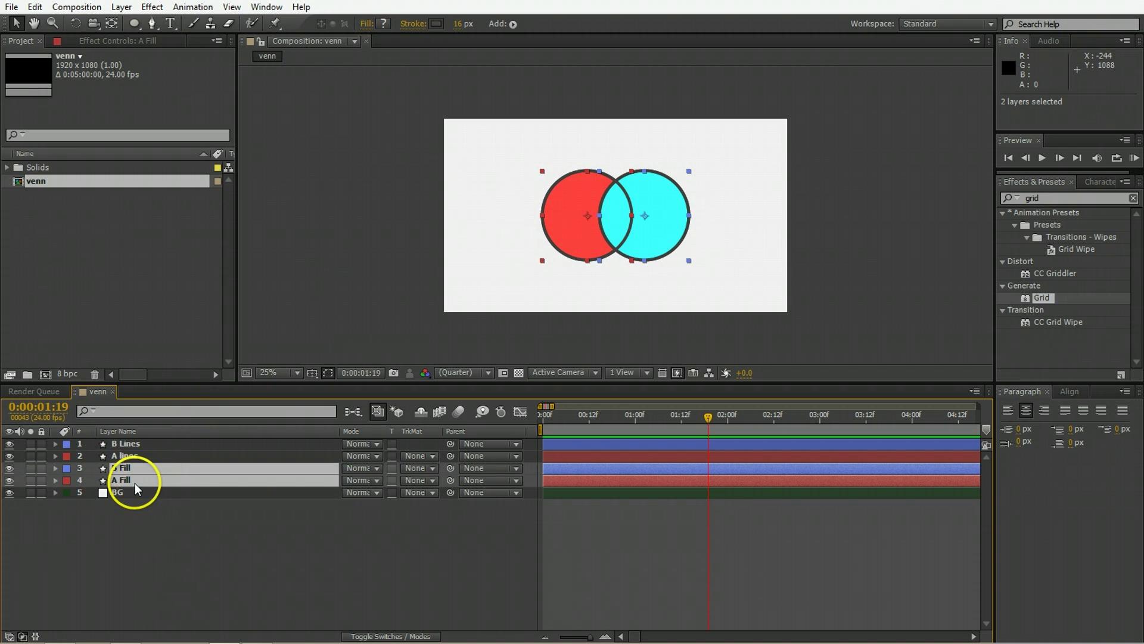
key("ctrl+d")
mouse_move(128, 490)
left_mouse_down()
mouse_move(127, 471)
mouse_move(124, 482)
left_mouse_up()
Set A Fill 2's track matte to Alpha Matte "B Fill 2"
left_click(190, 479)
left_click(422, 480)
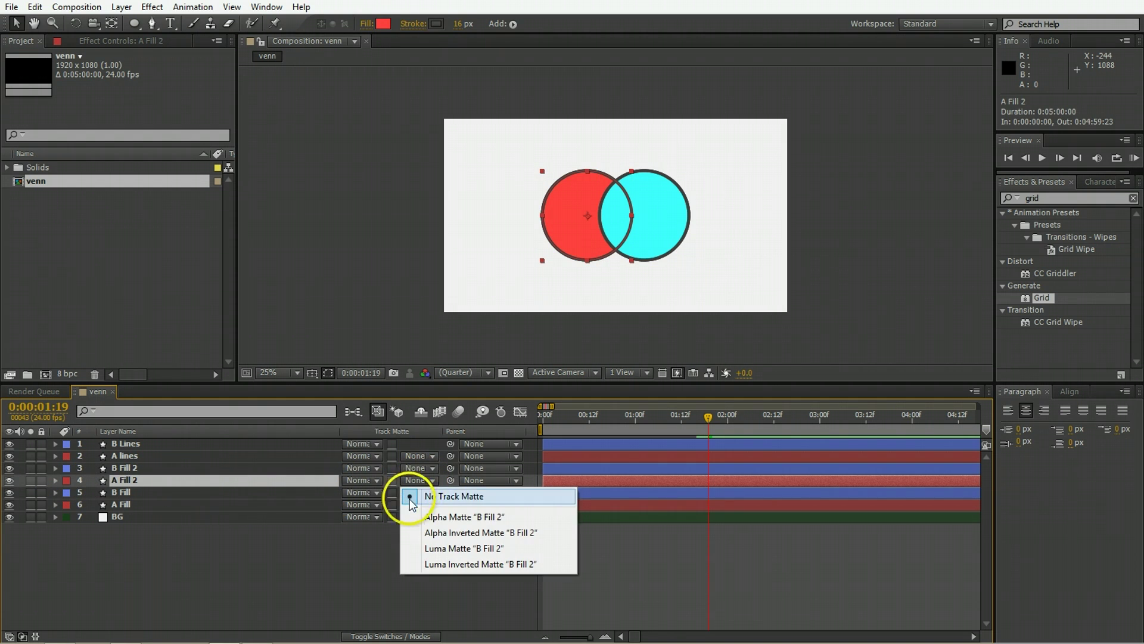
left_click(470, 517)
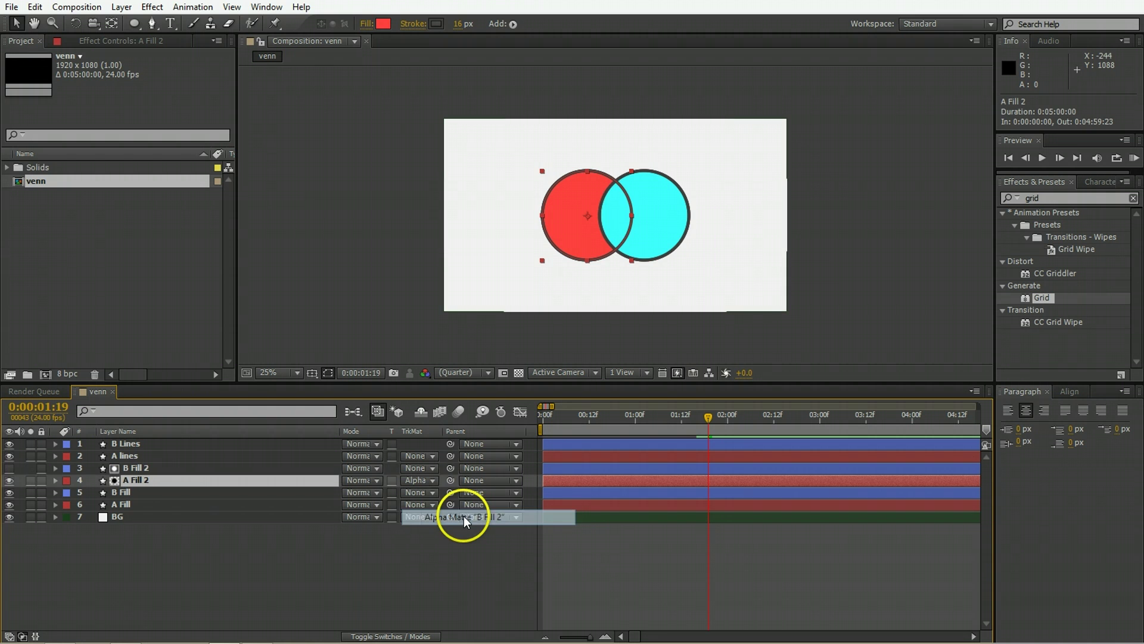
Change A Fill 2's fill colour to bright green 5BFF40 to mark the circles' overlap
left_click(150, 478)
left_click(384, 24)
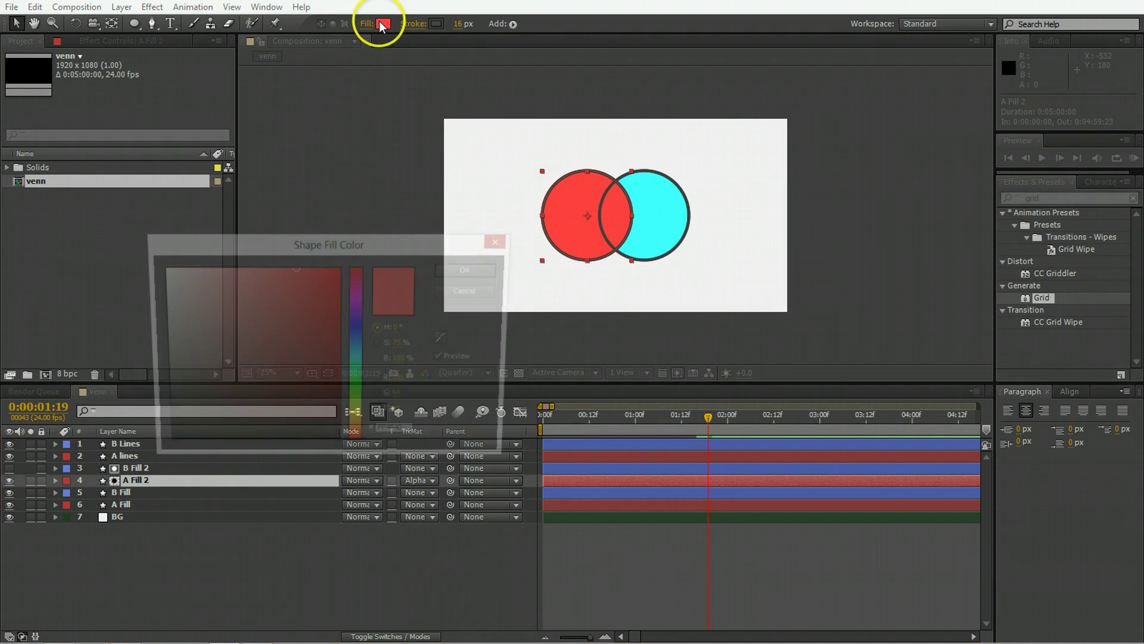
left_click(360, 392)
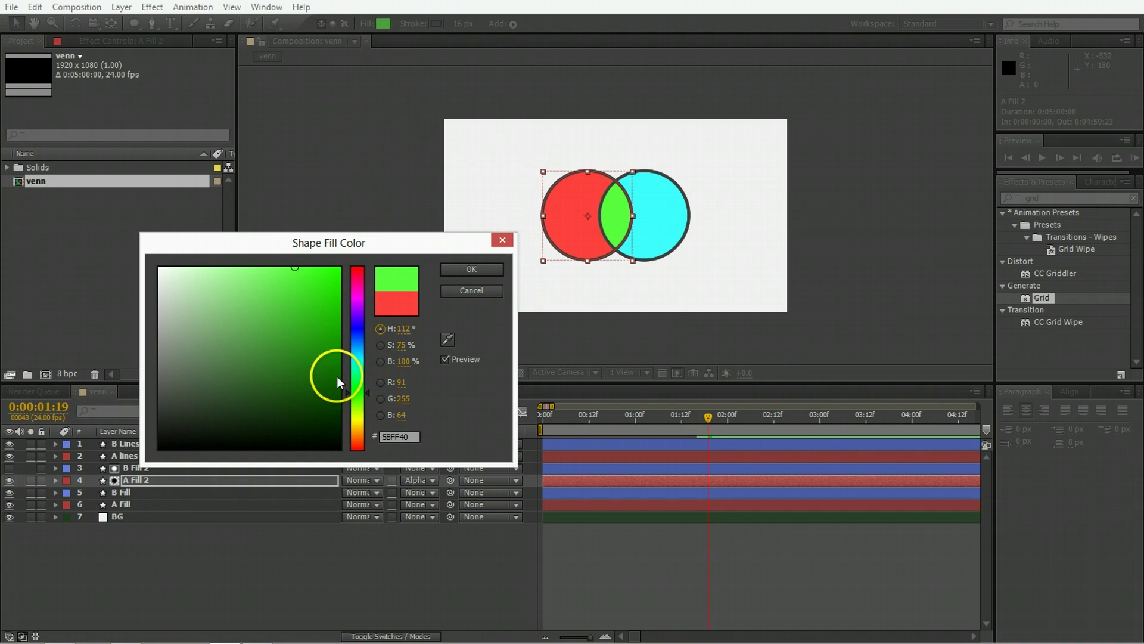
left_click(467, 275)
left_click(358, 552)
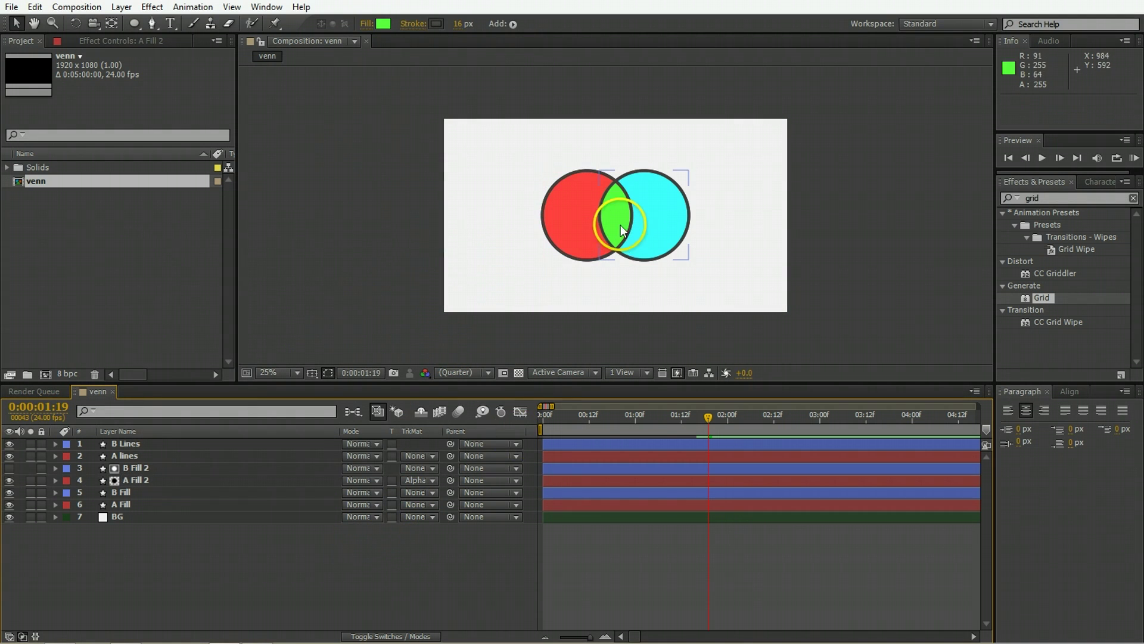
Set the label colour of the B Fill 2 and A Fill 2 layers to Yellow
left_click(128, 468)
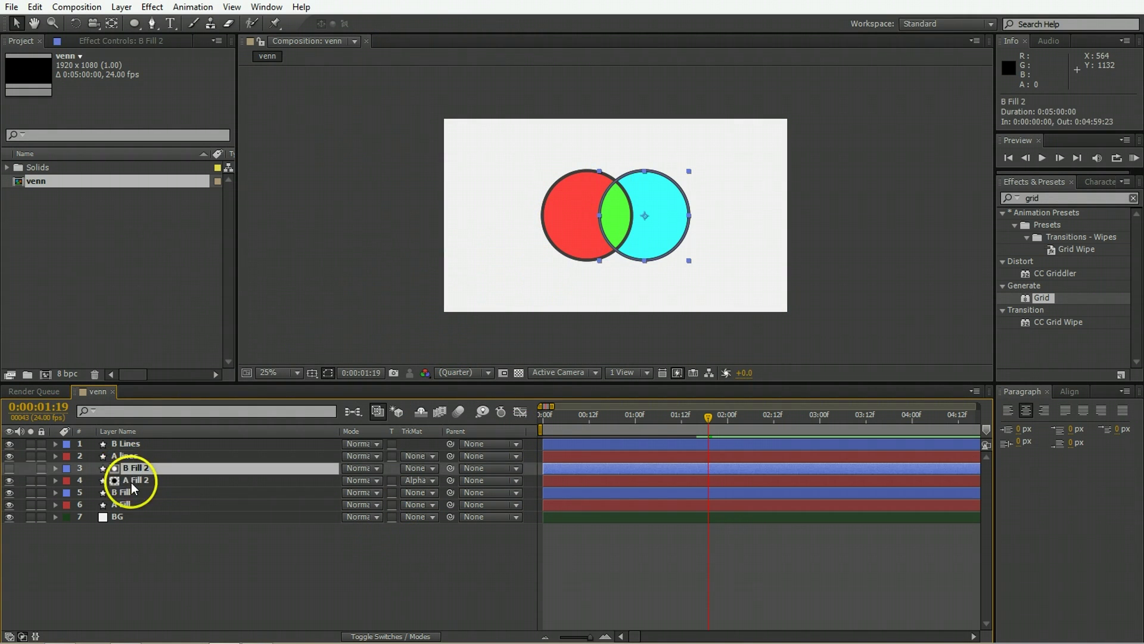
left_click(131, 482, "shift")
left_click(63, 482)
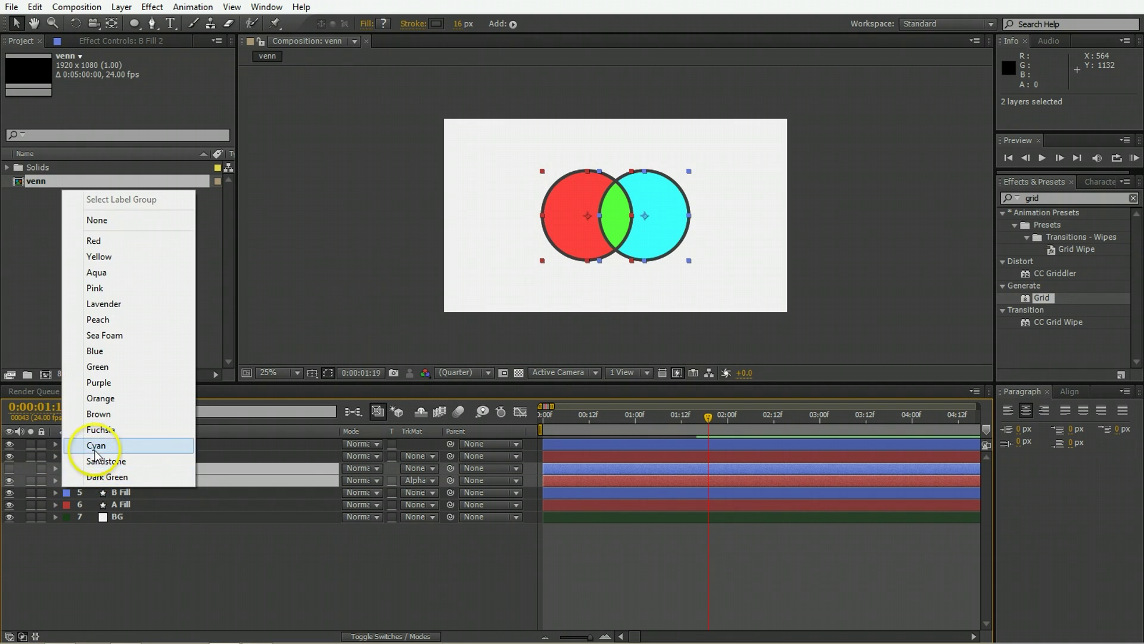
left_click(96, 445)
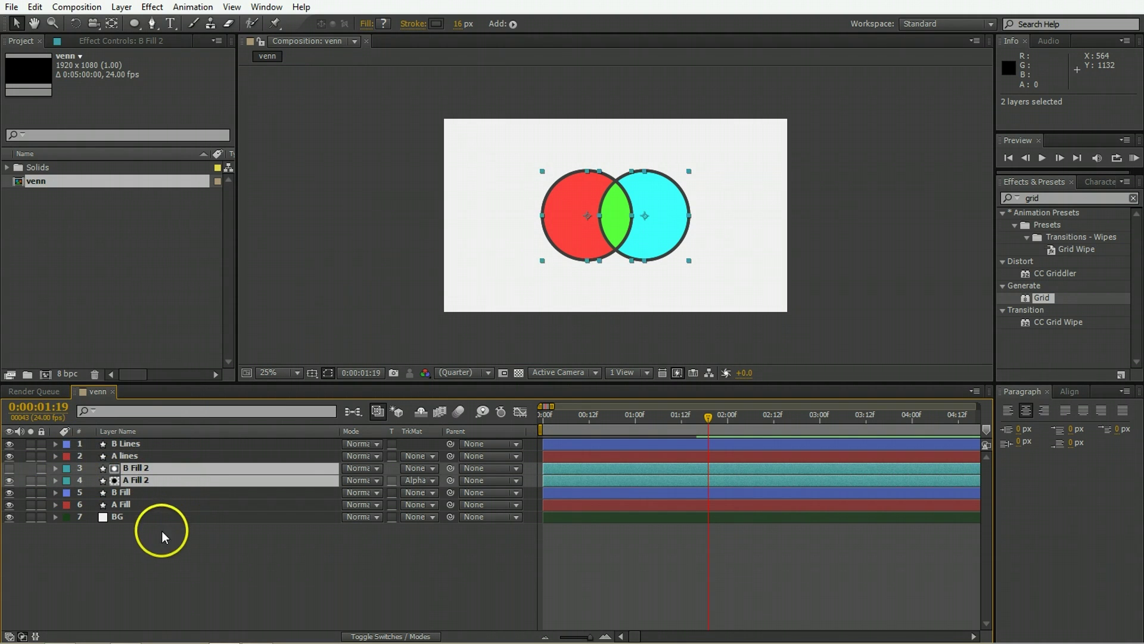
left_click(66, 468)
left_click(113, 258)
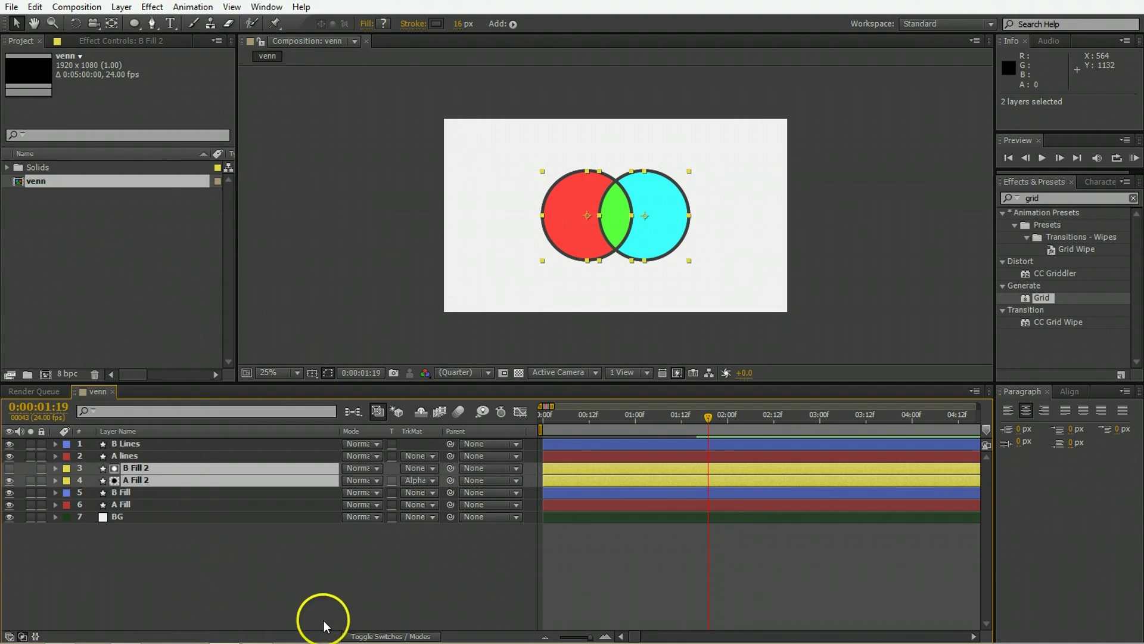
left_click(280, 554)
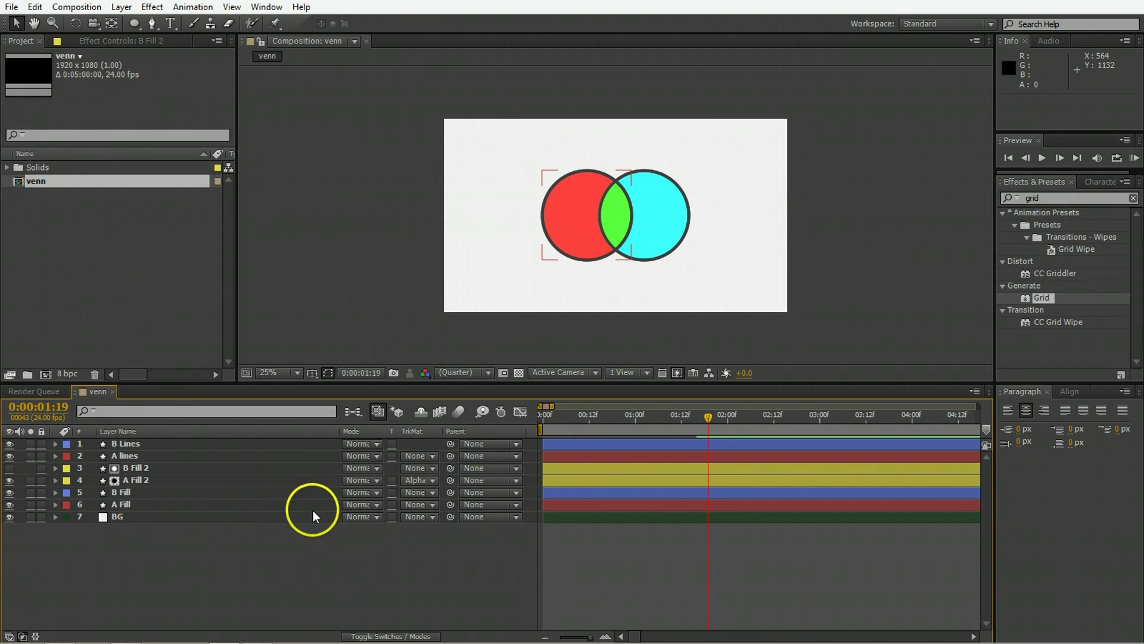
Set the stroke to None on B Fill 2, A Fill 2, B Fill and A Fill, and preview the animation from the start
left_click(133, 468)
left_click(132, 495, "shift")
left_click(130, 504, "shift")
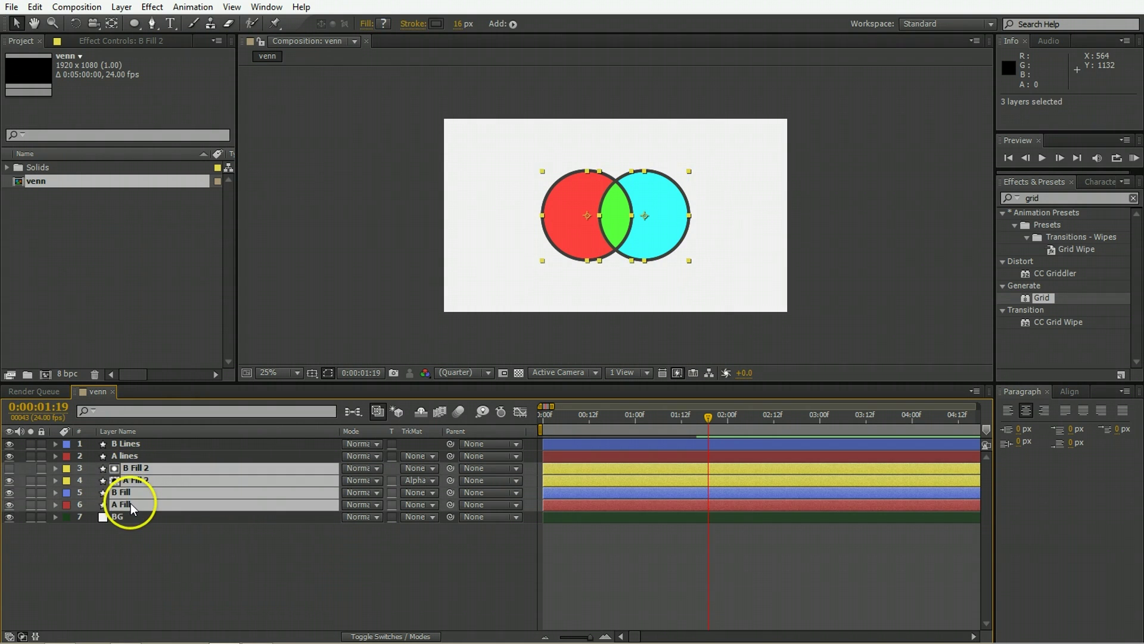
left_click(414, 27)
left_click(501, 290)
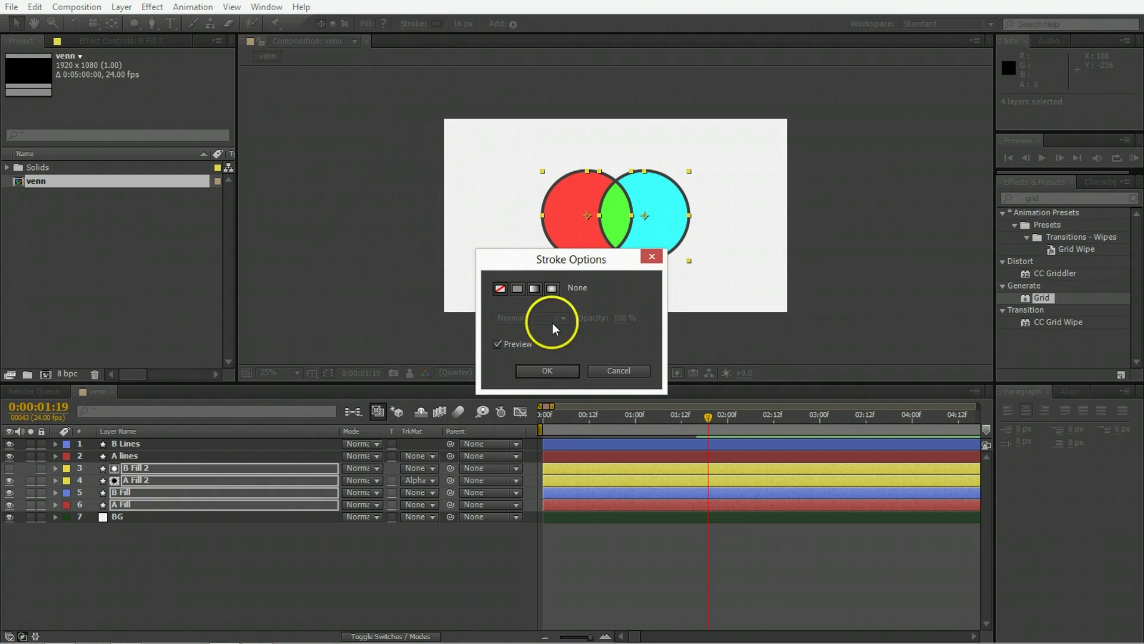
left_click(556, 374)
left_click(501, 599)
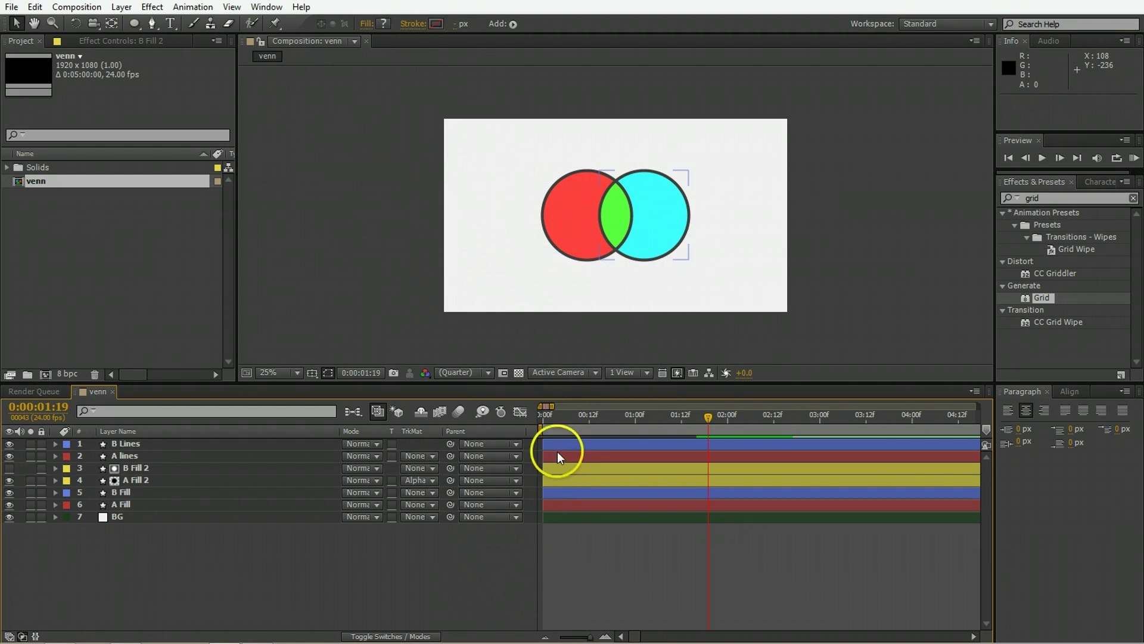
left_click(544, 420)
key("space")
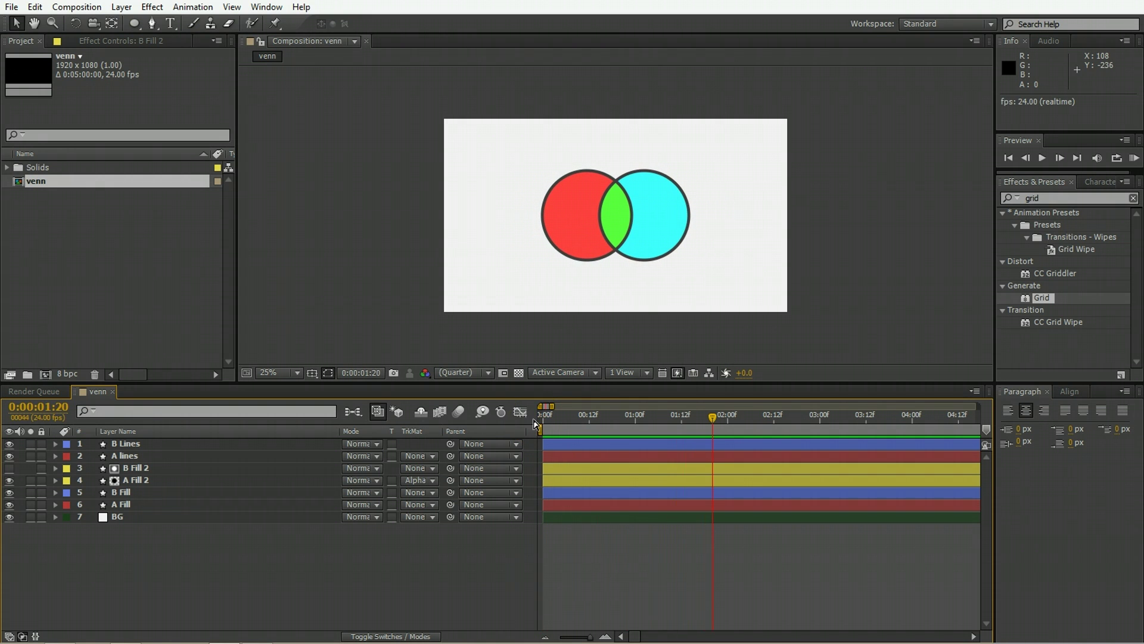
Reveal the A lines layer's keyframes and try shifting its Position horizontally at the 0:00:01:16 keyframe
left_click(169, 456)
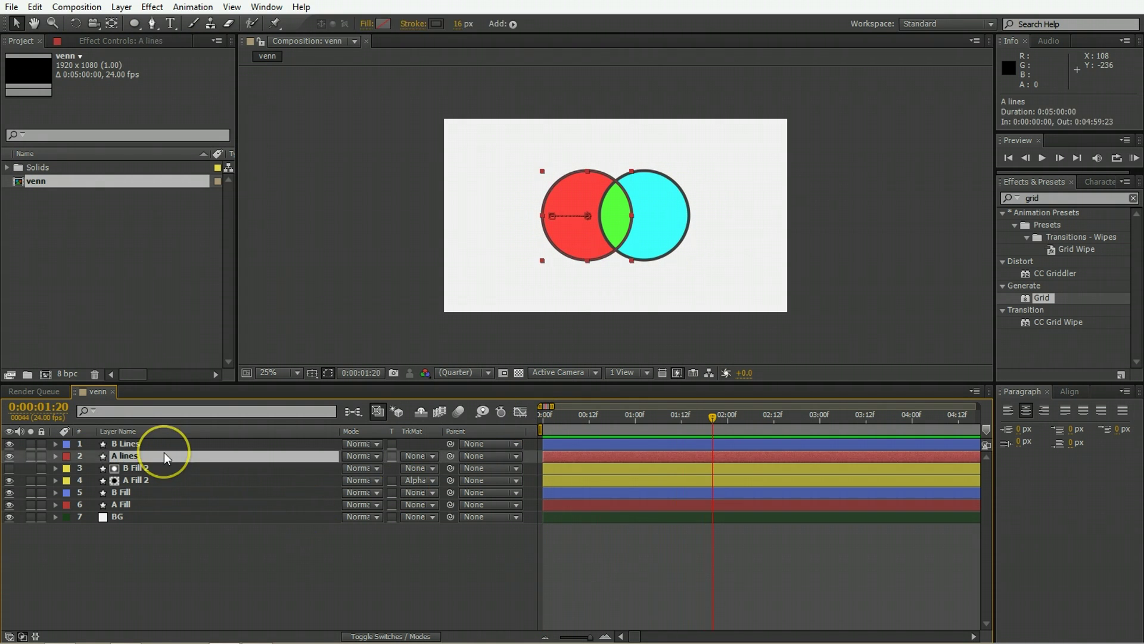
key("u")
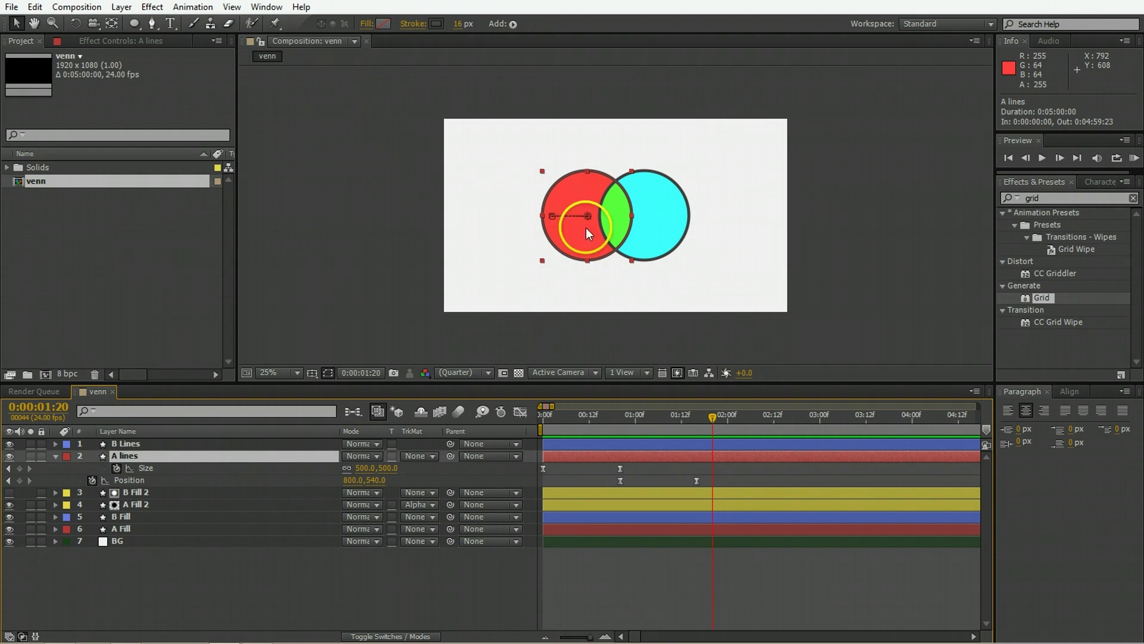
left_click(198, 480)
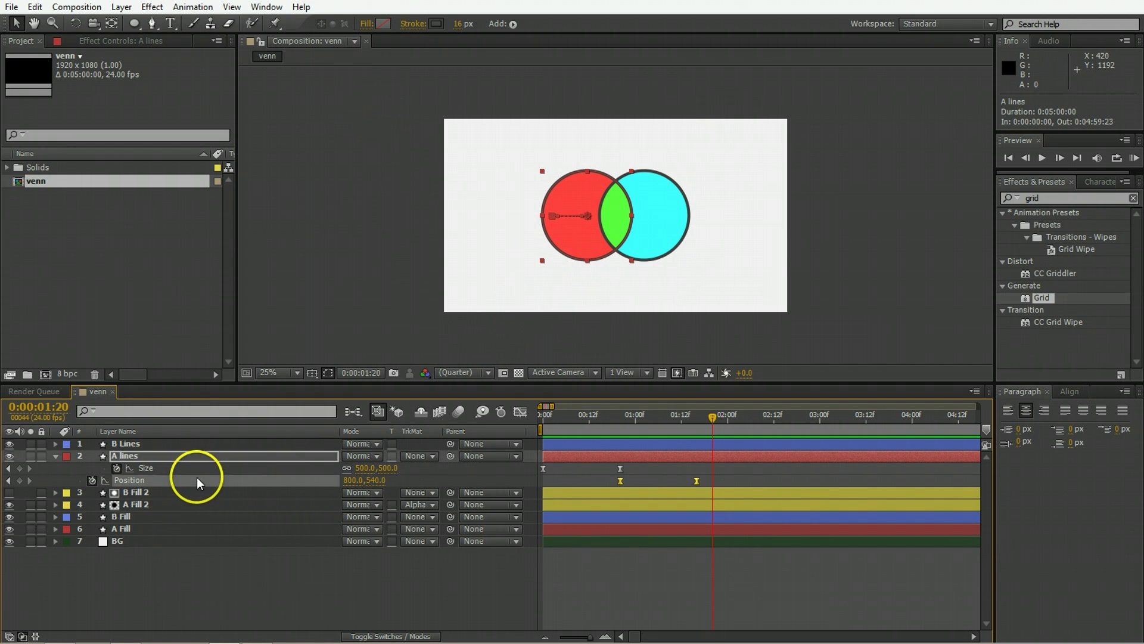
left_click(695, 424)
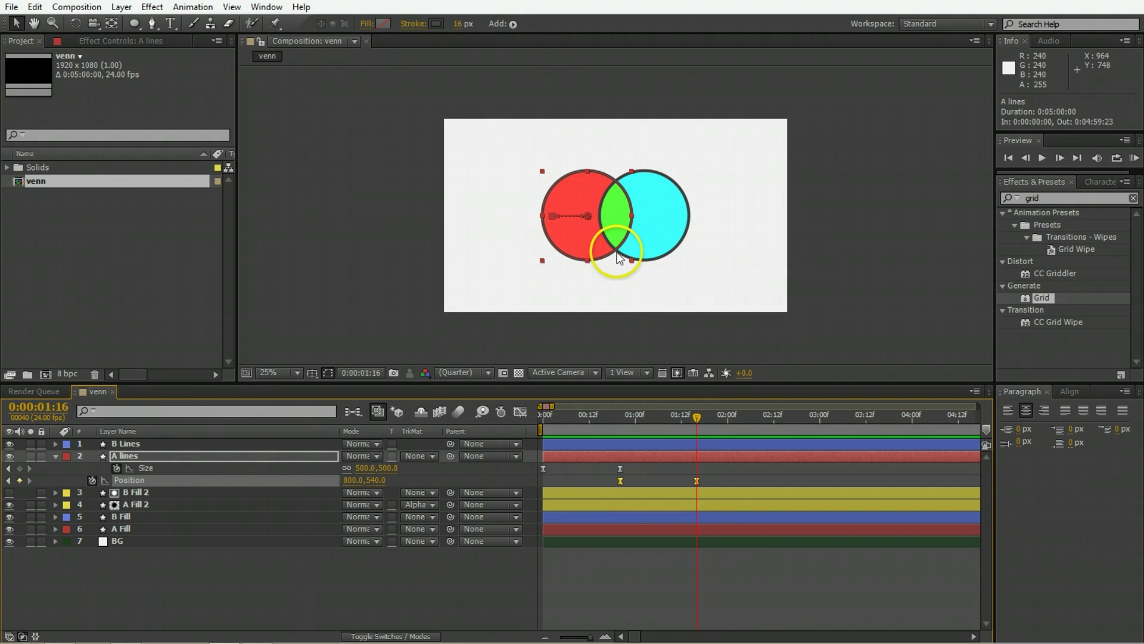
left_click_drag(370, 481, 425, 473)
left_click_drag(357, 480, 225, 453)
key("ctrl+x")
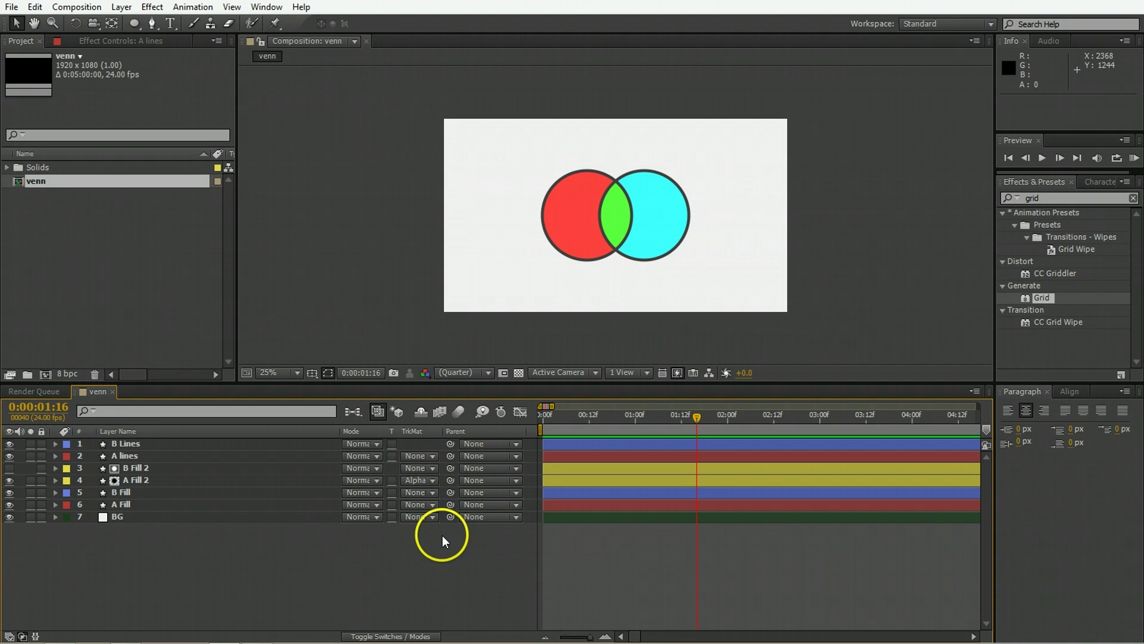
Delete the B Fill 2 and A Fill 2 layers
left_click(138, 468)
left_click(145, 479, "ctrl")
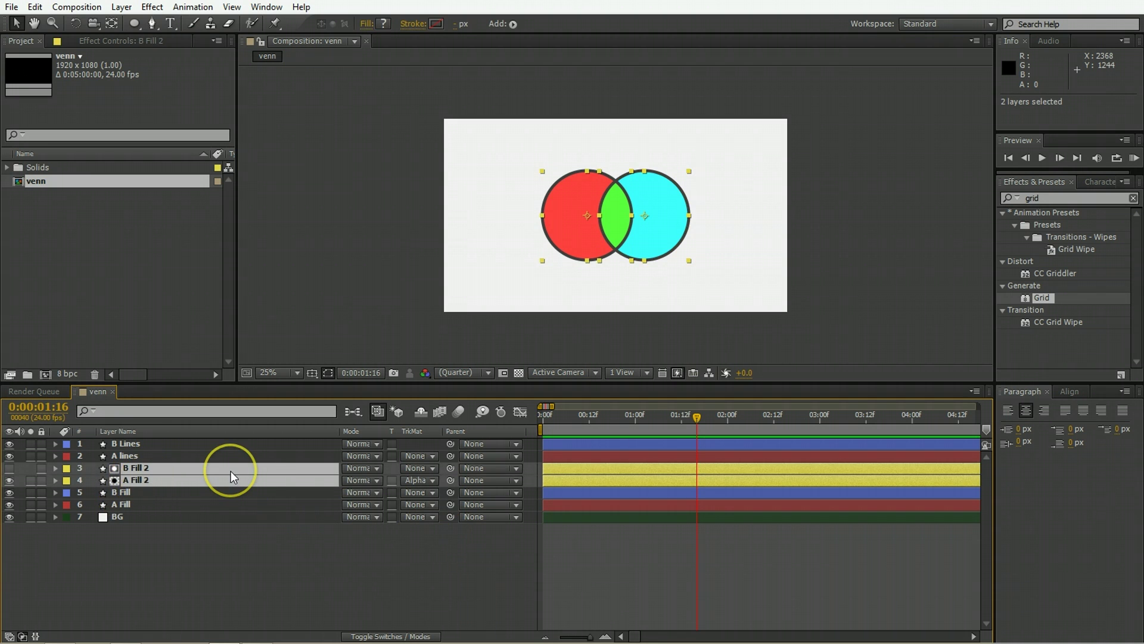
key("Delete")
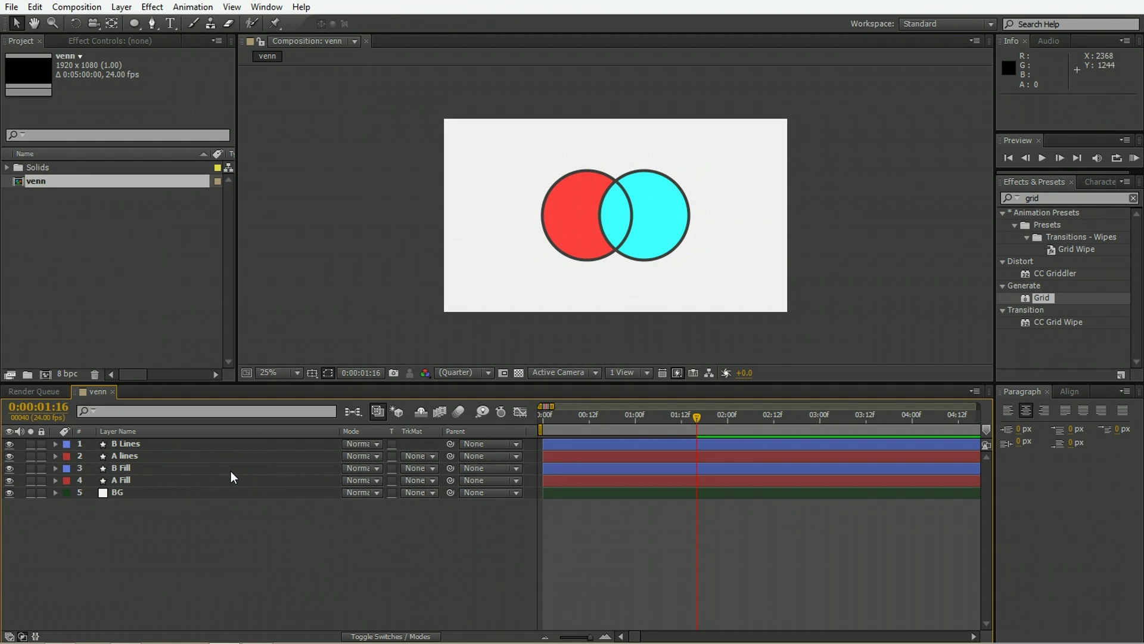
left_click(163, 455)
left_click(143, 444)
left_click(134, 477)
left_click(130, 466)
left_click(130, 463)
left_click(127, 446)
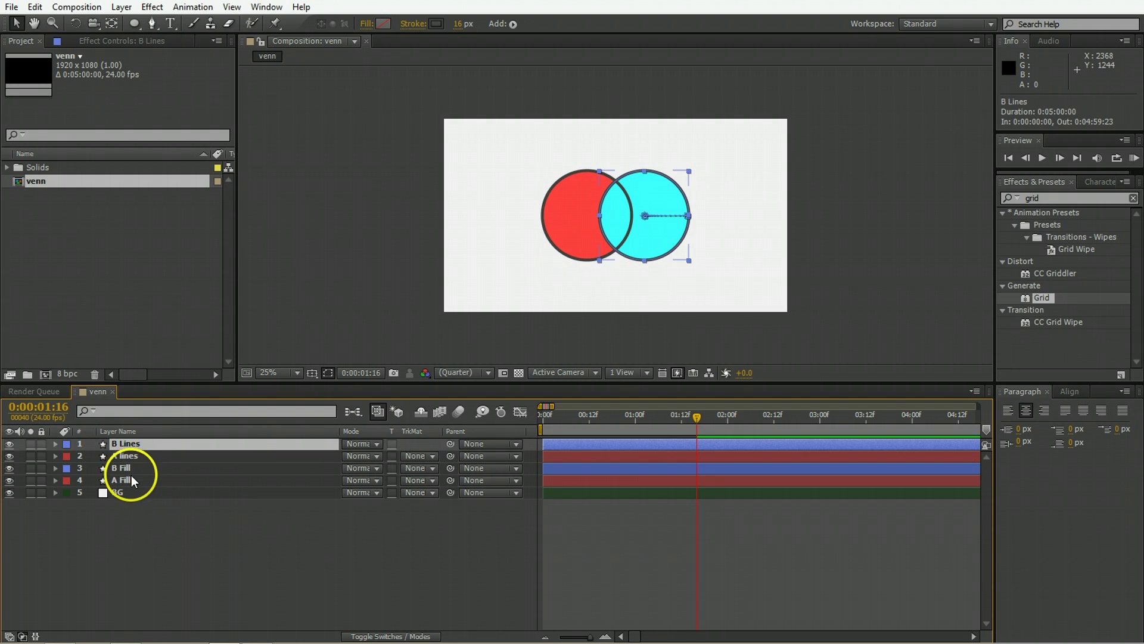
left_click(131, 478)
left_click(127, 469)
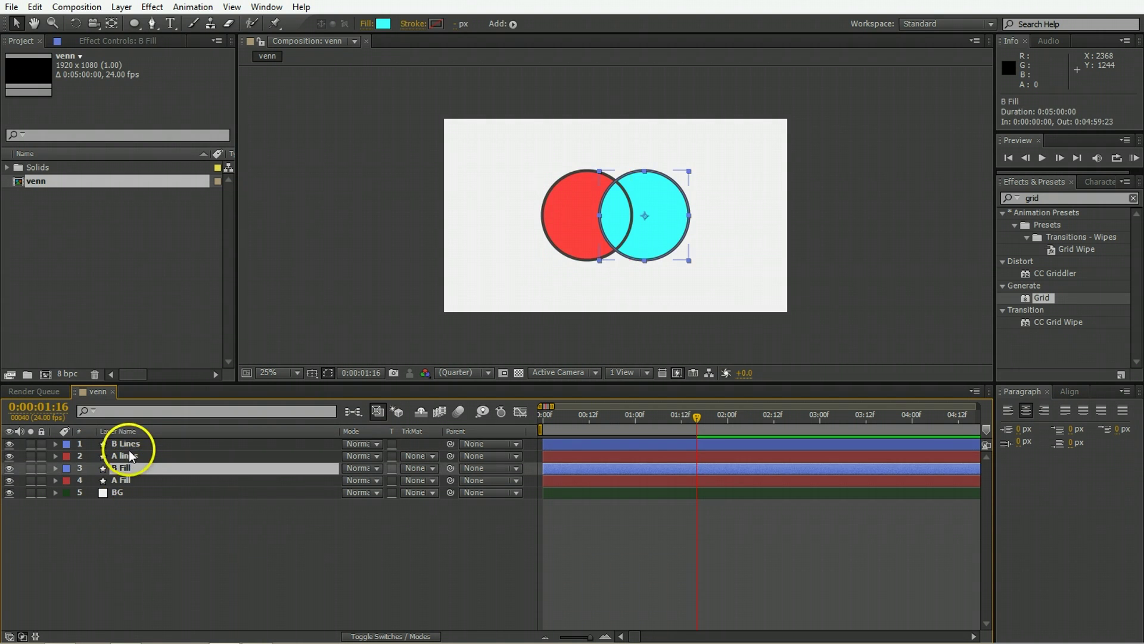
Duplicate the B Lines layer and rename the copy C Lines
left_click(147, 441)
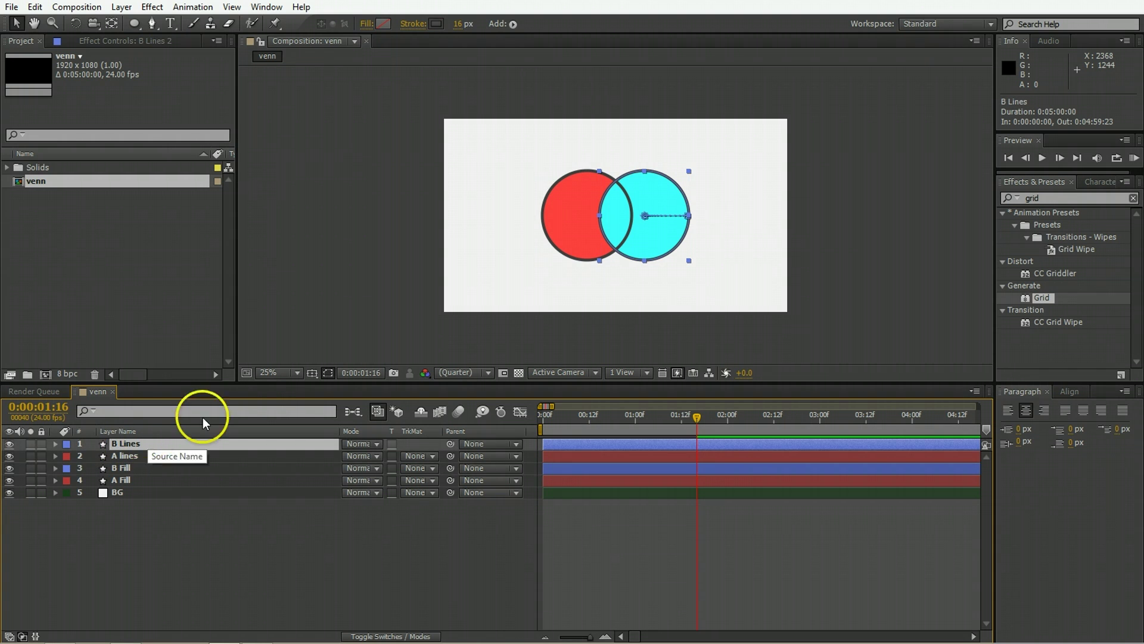
key("ctrl+d")
key("Return")
type("C Lines")
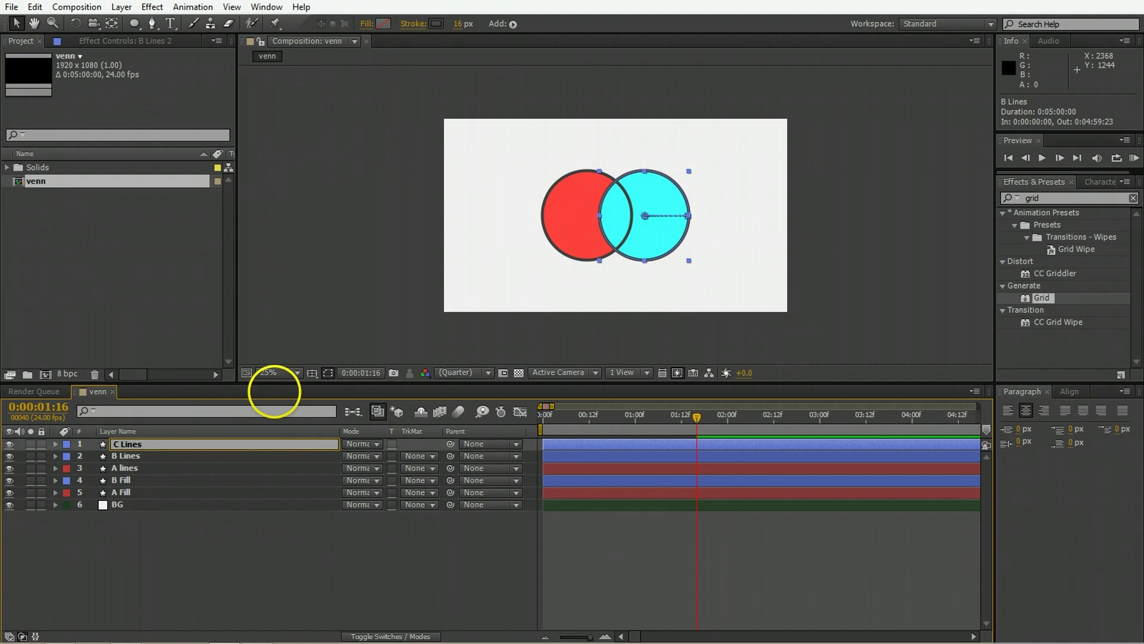
key("Return")
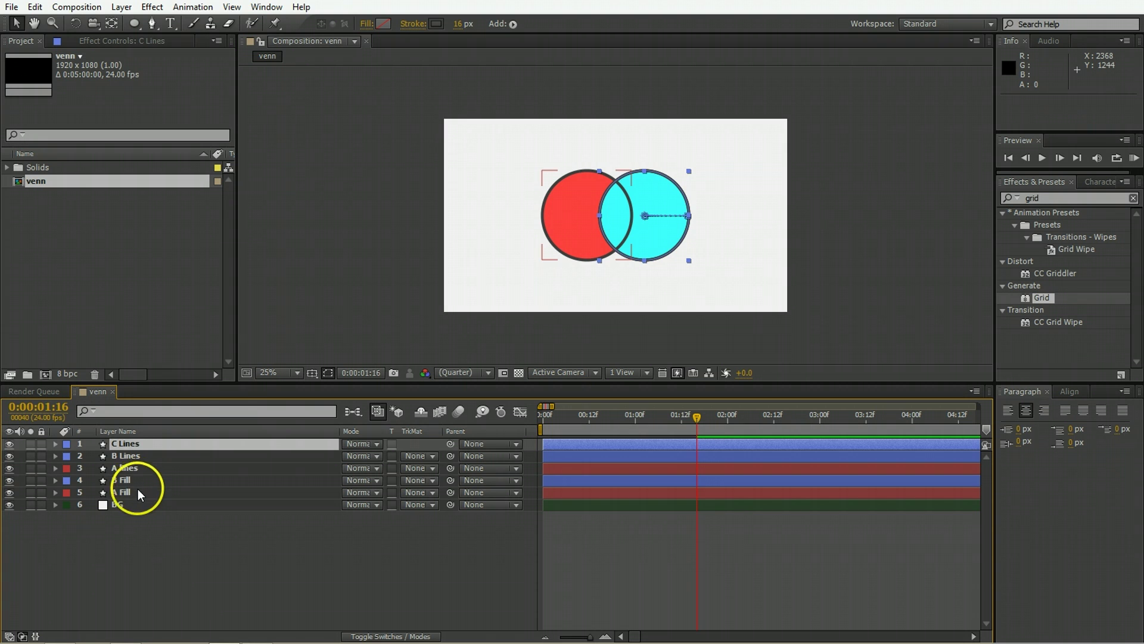
Duplicate the B Fill layer and rename the copy C Fill
left_click(124, 481)
key("ctrl+d")
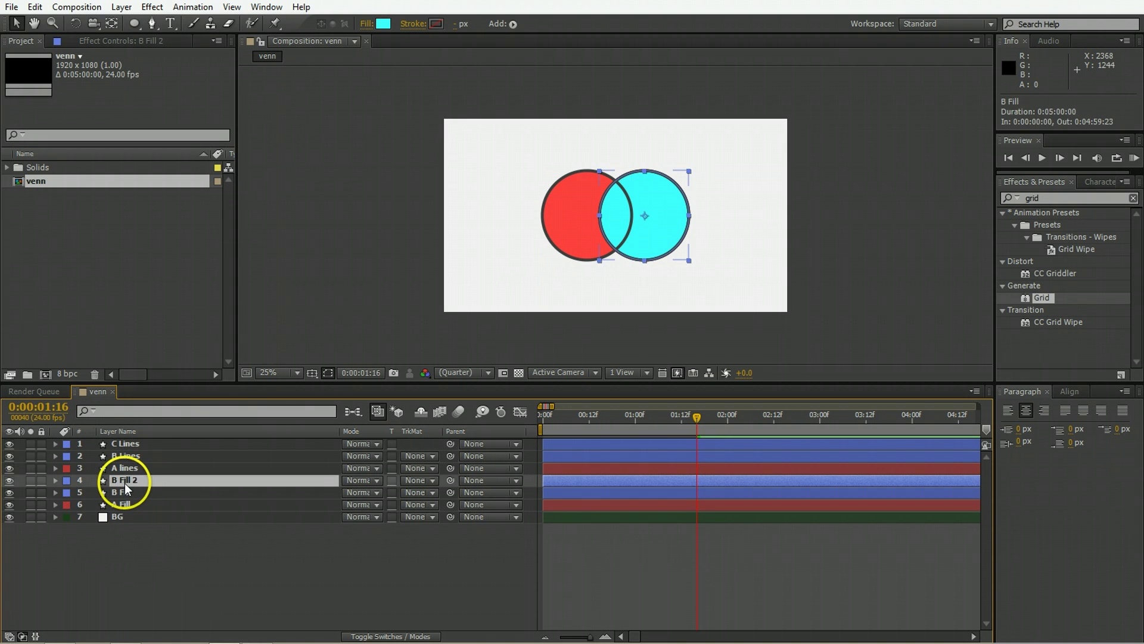
key("Return")
type("C Fill")
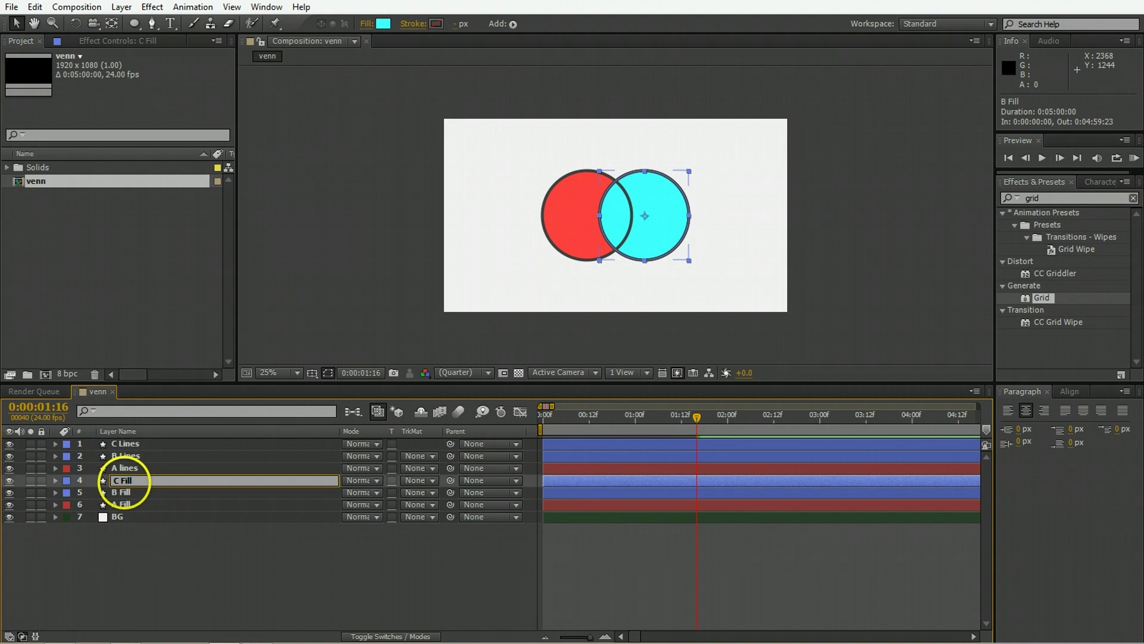
key("Return")
Set the label colour of the C Lines and C Fill layers to Yellow
left_click(131, 446, "ctrl")
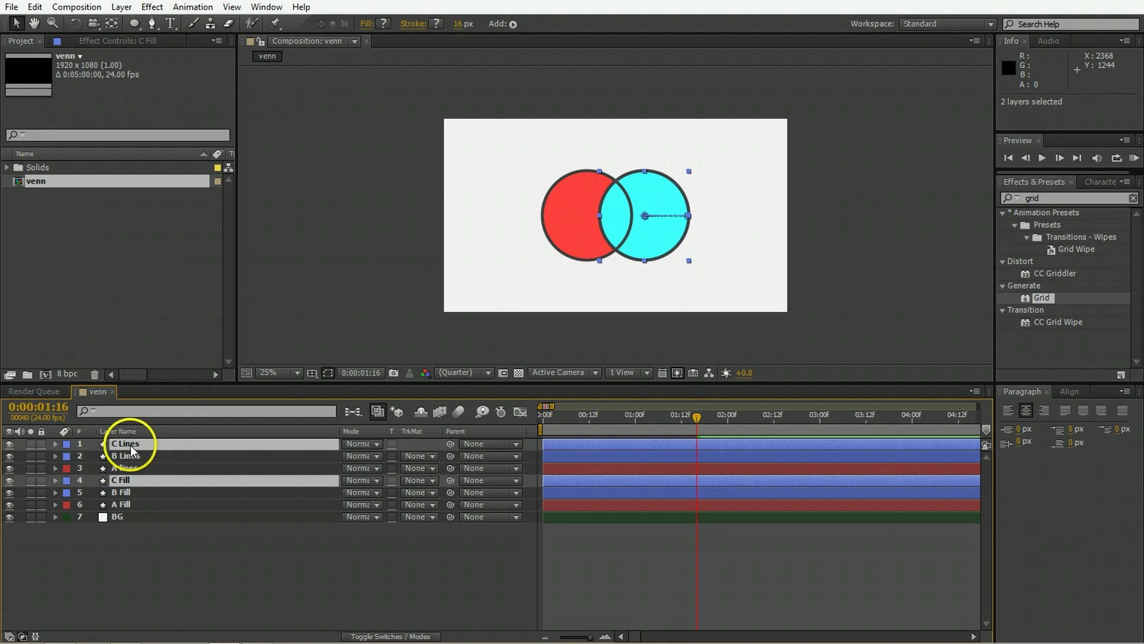
left_click(67, 443)
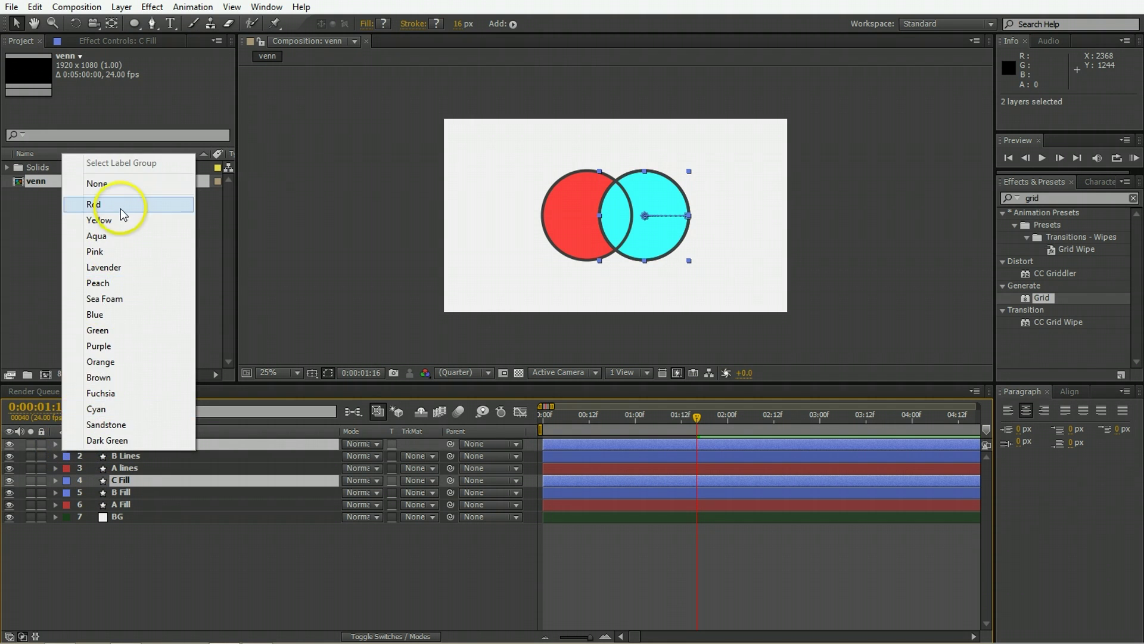
key("Escape")
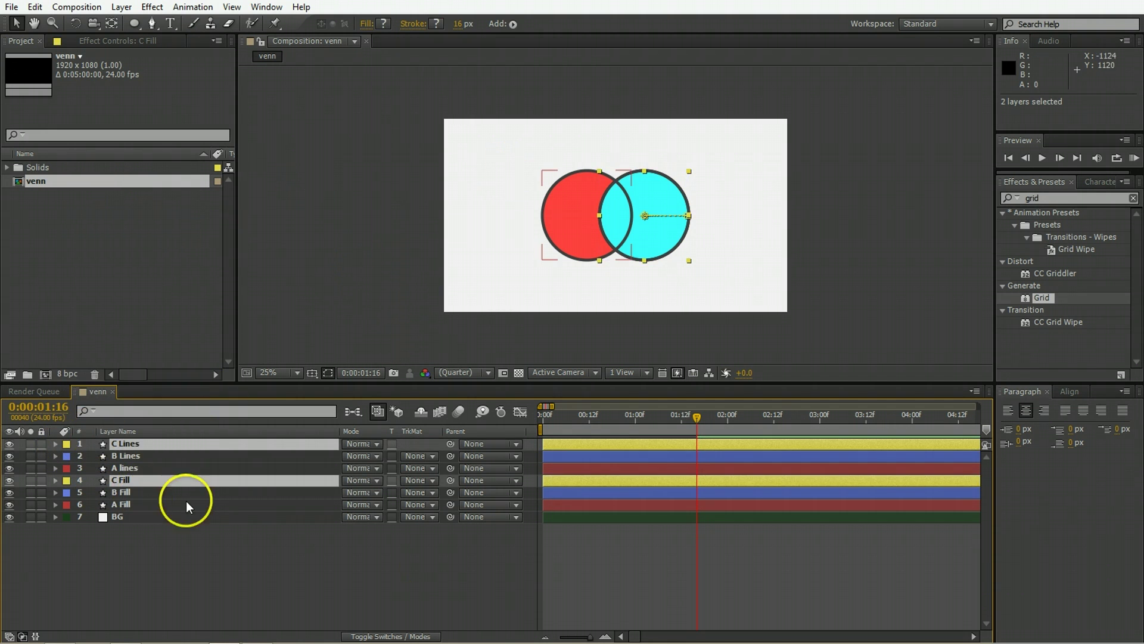
left_click(393, 549)
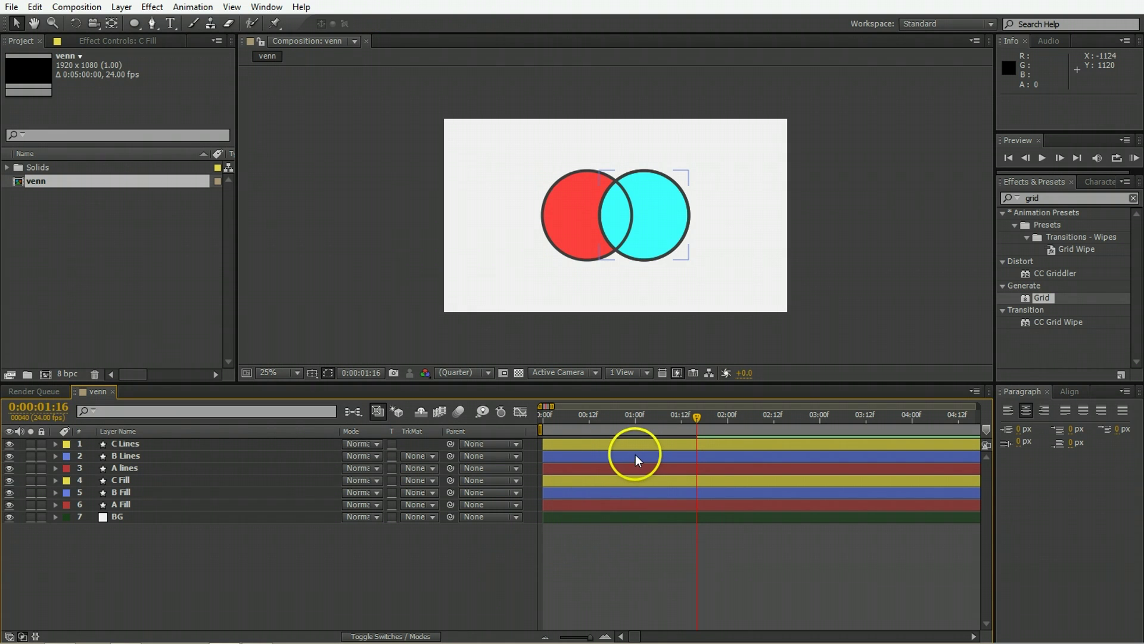
Raise the 0:00:01:16 Position keyframes of C Lines, B Lines and A lines together to a Y value of 460
left_click(219, 445)
left_click(173, 468, "shift")
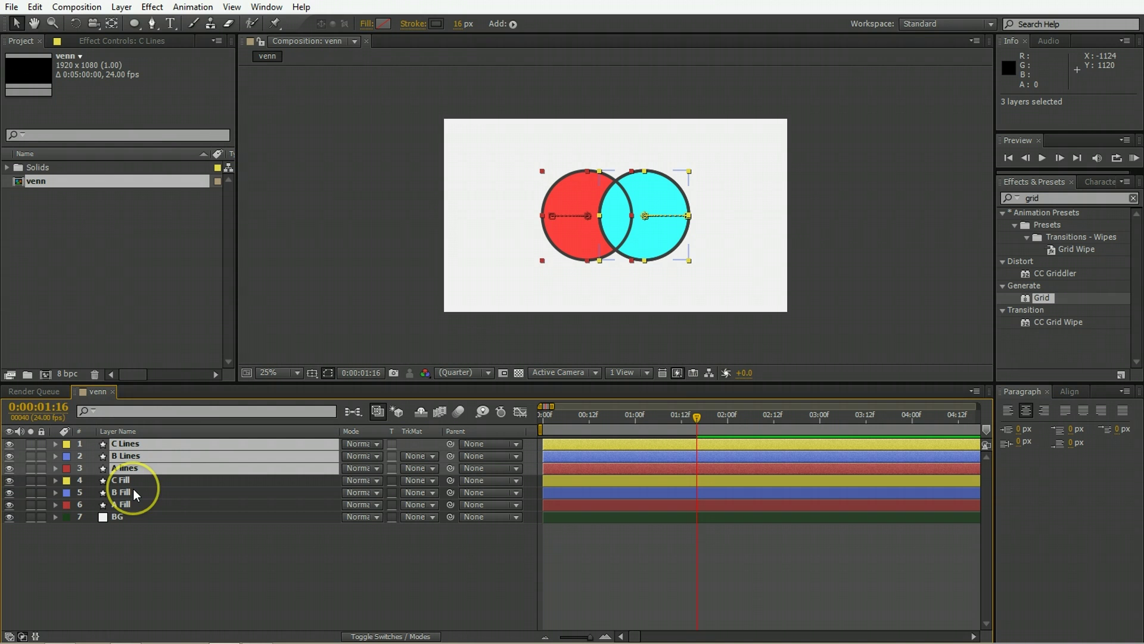
key("p")
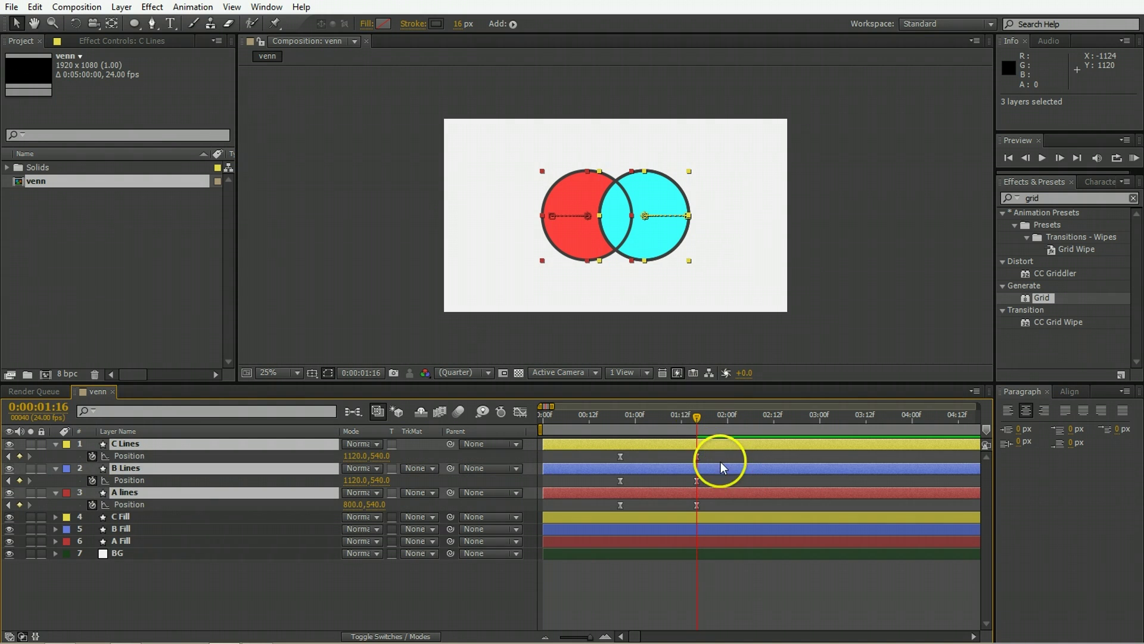
left_click(697, 457)
left_click(697, 481, "shift")
left_click(697, 505, "shift")
key("shift+Up")
key("shift+Up")
key("shift+Up")
key("shift+Up")
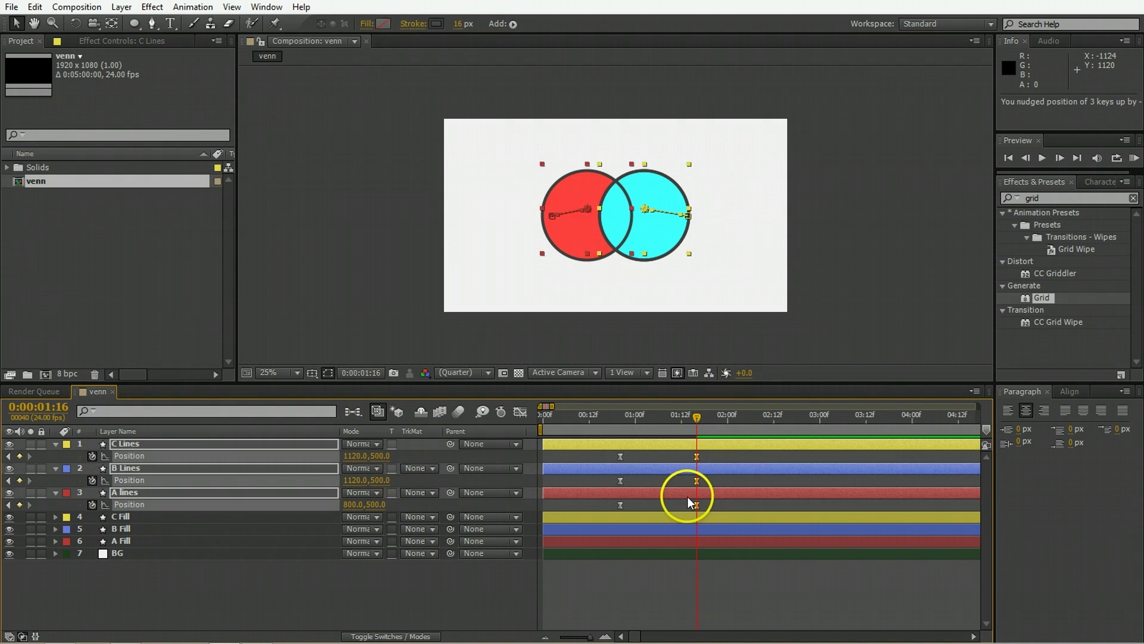
key("shift+Up")
key("shift+Up")
key("shift+Up")
key("shift+Up")
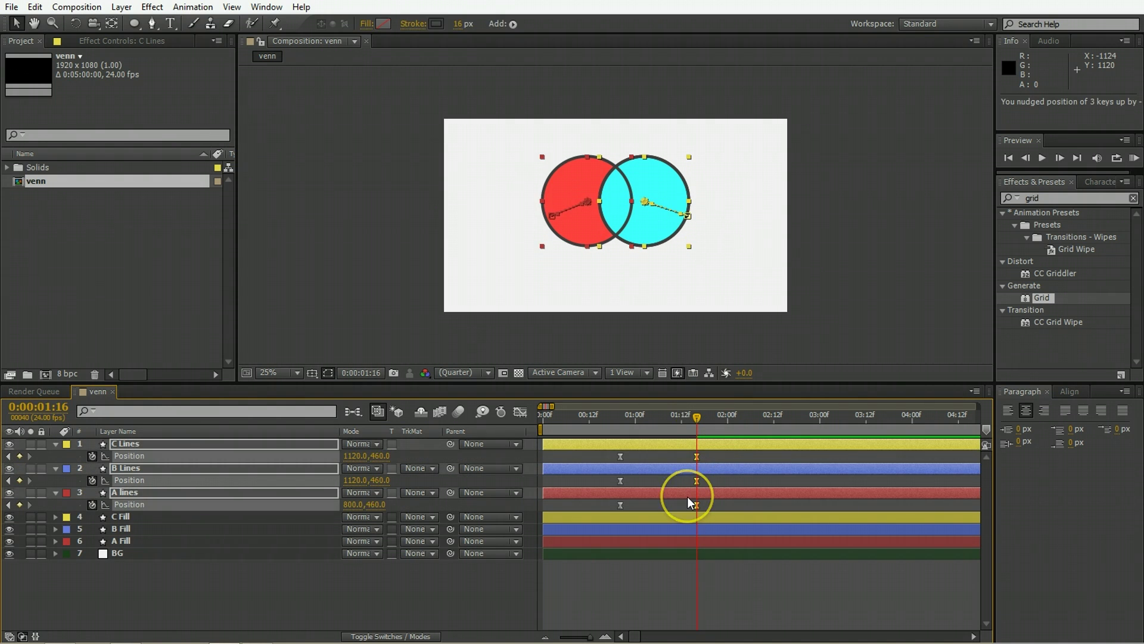
Centre the C Lines circle below the other two and raise all three end keyframes, giving C Lines 960, 700 and A lines and B Lines Y 420
left_click(706, 445)
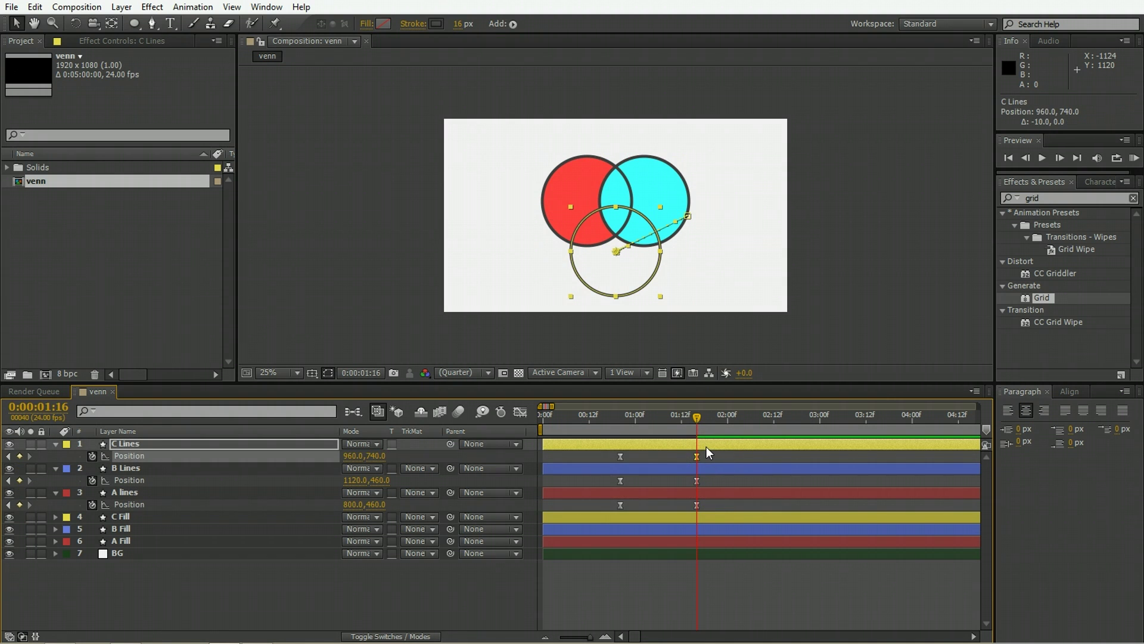
left_click(719, 463, "shift")
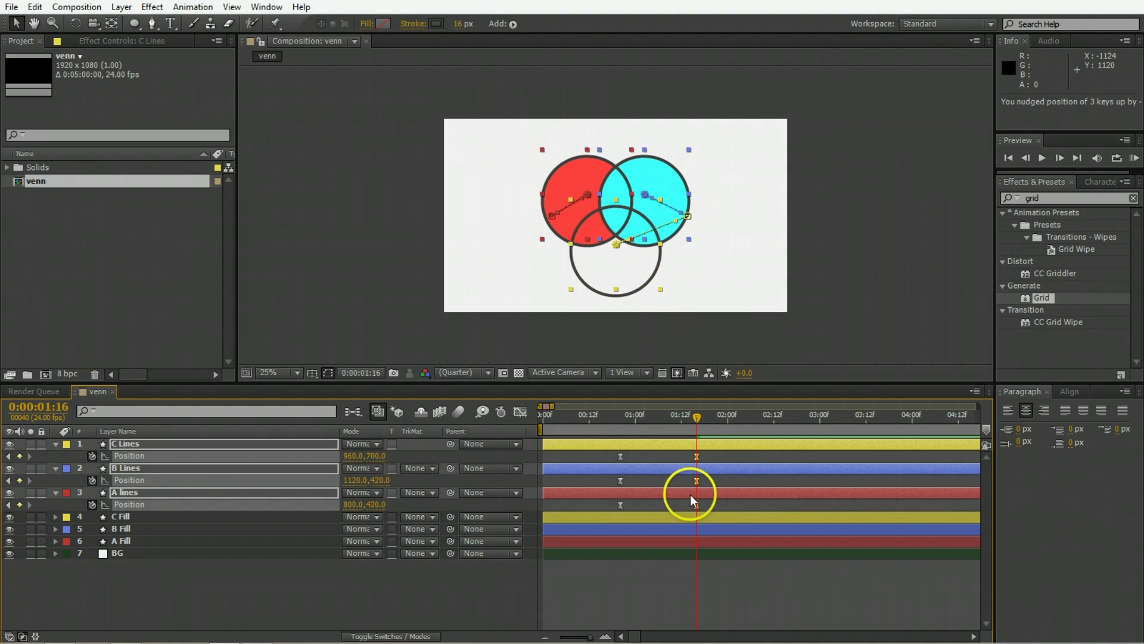
left_click(690, 495, "shift")
key("shift+Up")
key("shift+Up")
key("shift+Up")
key("shift+Up")
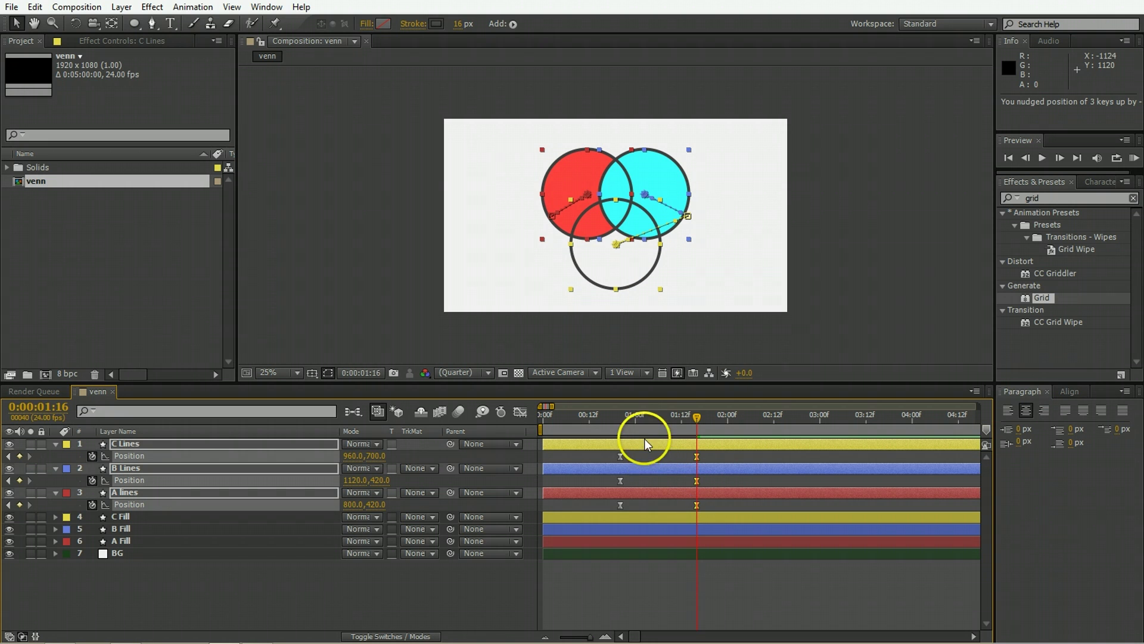
Copy the 0:00:01:16 Position keyframe of C Lines, B Lines and A lines onto each layer's keyframe at 0:00:00:20
left_click(696, 456)
key("j")
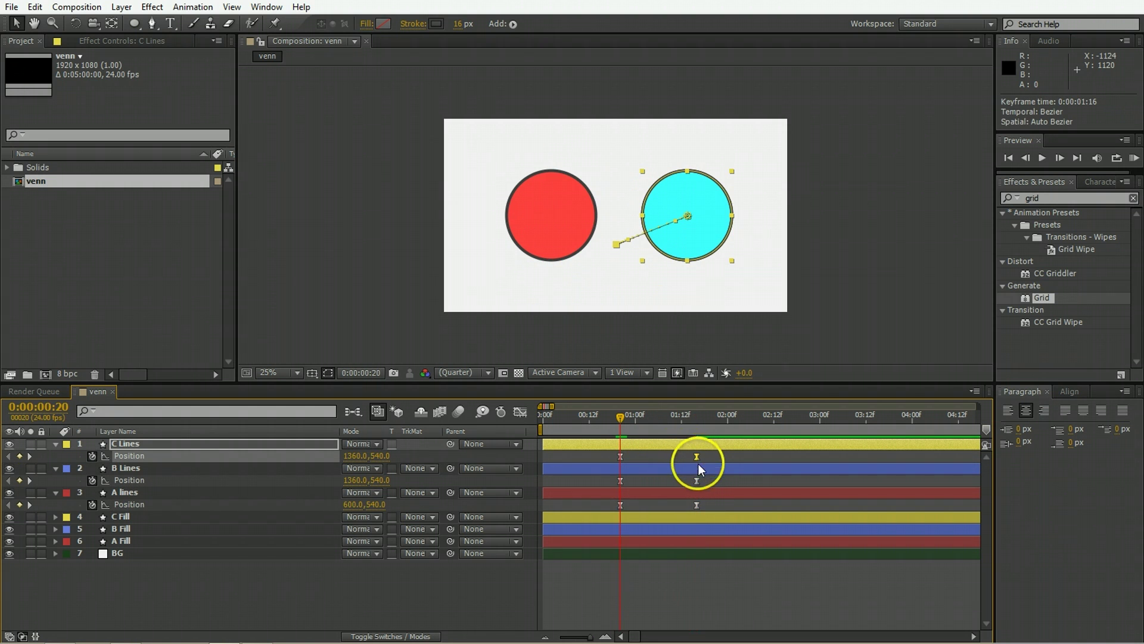
key("ctrl+c")
key("ctrl+v")
left_click(697, 481)
key("ctrl+c")
key("ctrl+v")
left_click(697, 505)
key("ctrl+c")
key("ctrl+v")
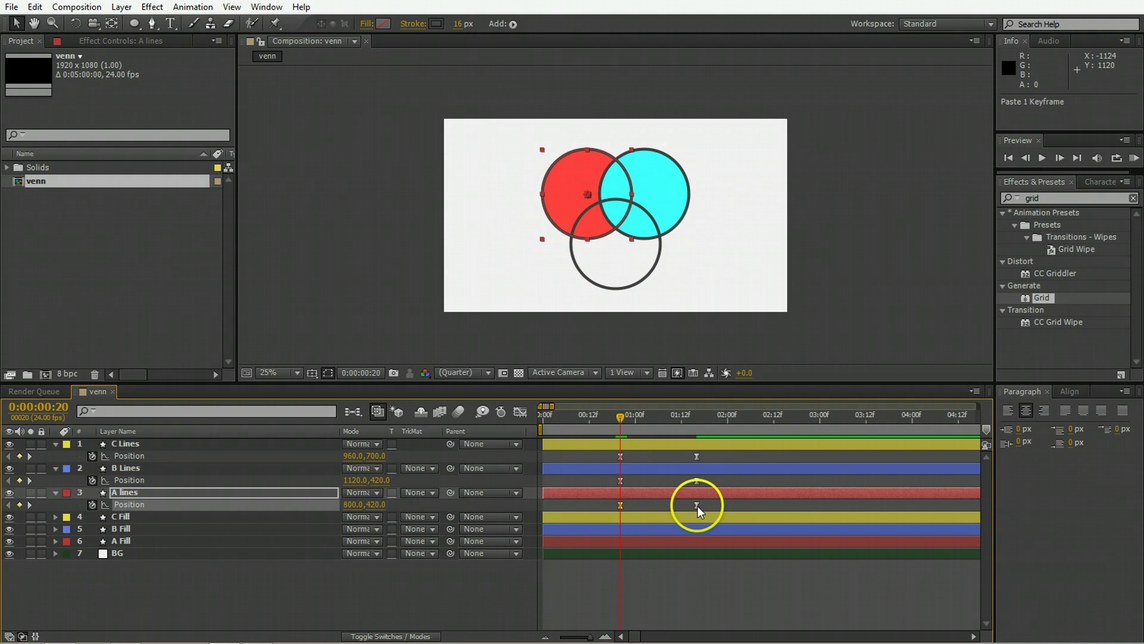
Move the C Lines circle straight down to Position 960, 820 at 0:00:00:20
left_click(631, 443)
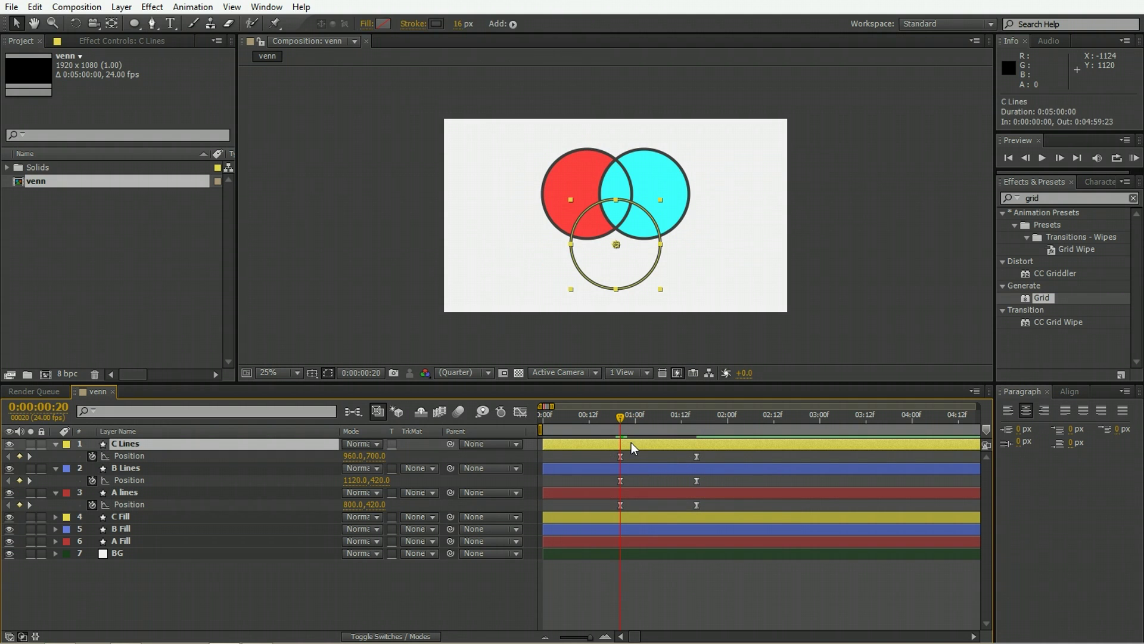
key("shift+Down")
key("shift+Down")
key("shift+Down")
key("shift+Down")
key("shift+Down")
key("shift+Down")
key("shift+Down")
key("shift+Down")
key("shift+Down")
key("shift+Down")
key("shift+Down")
key("shift+Down")
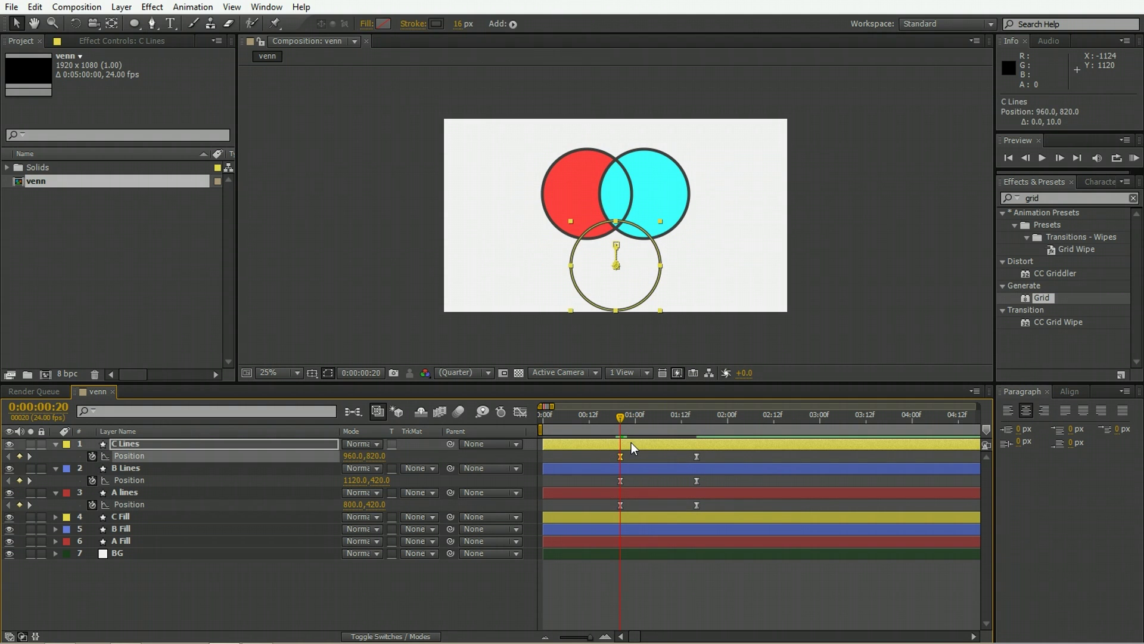
Move the B Lines circle up and to the right to Position 1280, 300 at 0:00:00:20
left_click(634, 470)
key("shift+Up")
key("shift+Up")
key("shift+Up")
key("shift+Up")
key("shift+Up")
key("shift+Up")
key("shift+Up")
key("shift+Up")
key("shift+Up")
key("shift+Up")
key("shift+Up")
key("shift+Up")
key("shift+Right")
key("shift+Right")
key("shift+Right")
key("shift+Right")
key("shift+Right")
key("shift+Right")
key("shift+Right")
key("shift+Right")
key("shift+Right")
key("shift+Right")
key("shift+Right")
key("shift+Right")
key("shift+Right")
key("shift+Right")
key("shift+Right")
key("shift+Right")
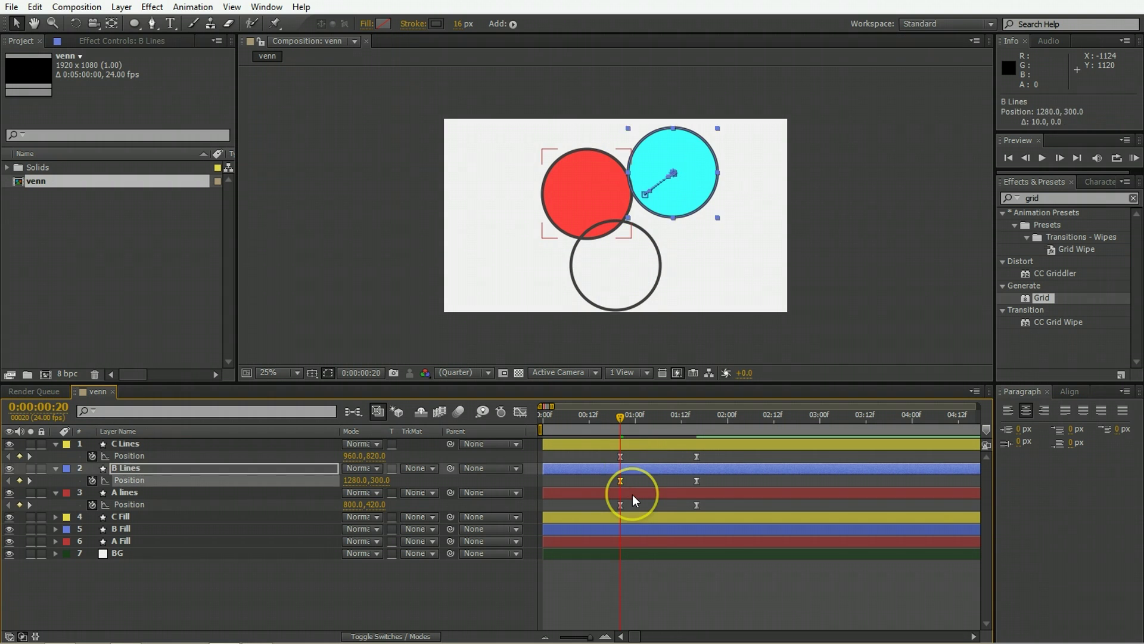
Move the A lines circle diagonally up and to the left at 0:00:00:20, mirroring B Lines, and preview the animation
left_click(631, 495)
key("shift+Up")
key("shift+Up")
key("shift+Up")
key("shift+Up")
key("shift+Up")
key("shift+Up")
key("shift+Up")
key("shift+Up")
key("shift+Left")
key("shift+Left")
key("shift+Left")
key("shift+Left")
key("shift+Left")
key("shift+Left")
key("shift+Left")
key("shift+Left")
key("shift+Left")
key("shift+Left")
key("shift+Left")
key("shift+Left")
key("space")
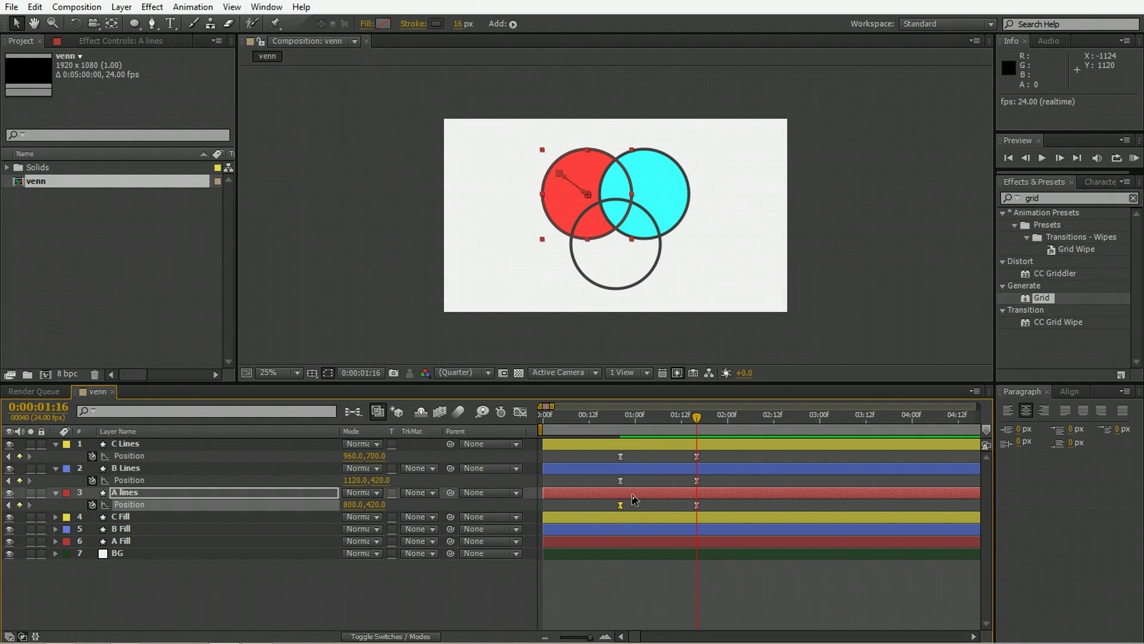
Examine the speed curves of the three outline layers' Position keyframes and preview the motion from about 0:00:00:21
left_click_drag(620, 496, 729, 454)
left_click(520, 412)
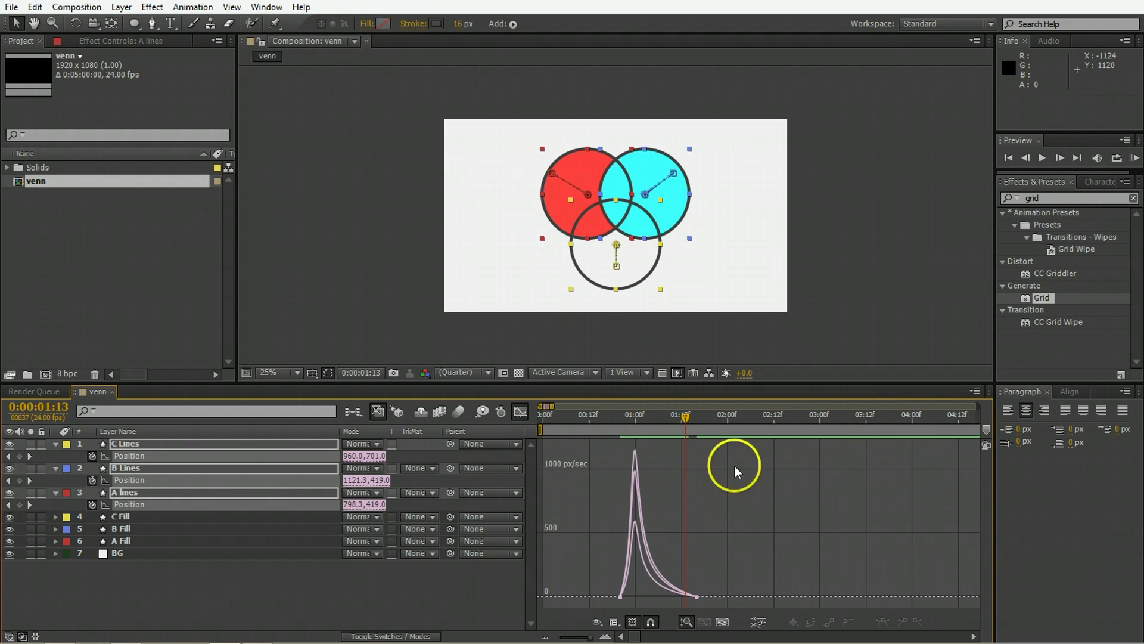
left_click(517, 417)
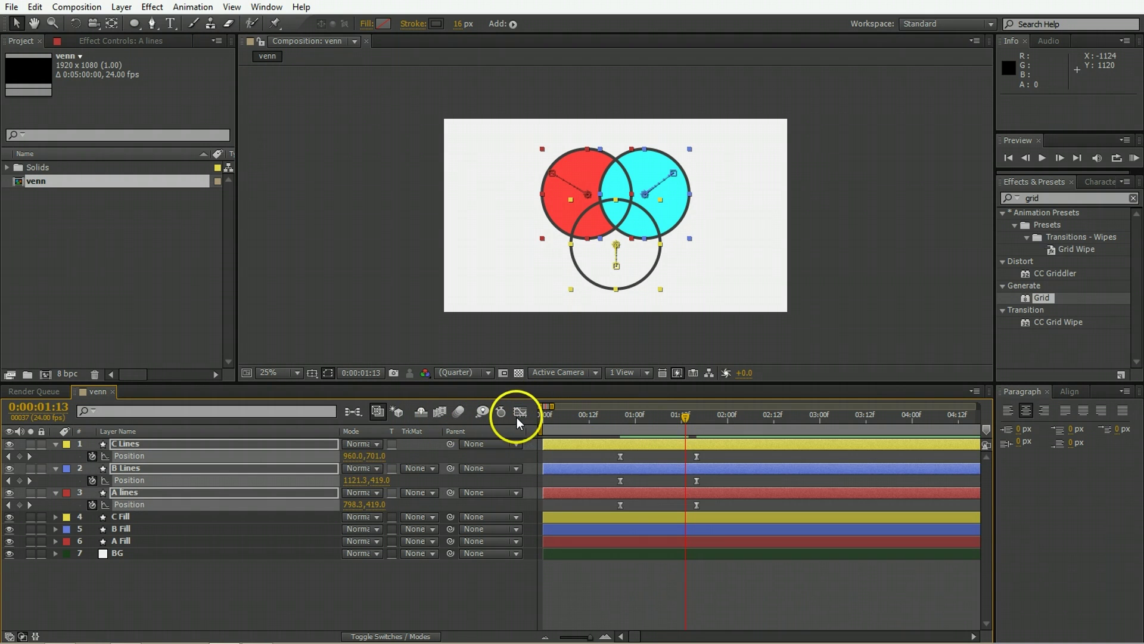
left_click_drag(618, 426, 624, 432)
key("space")
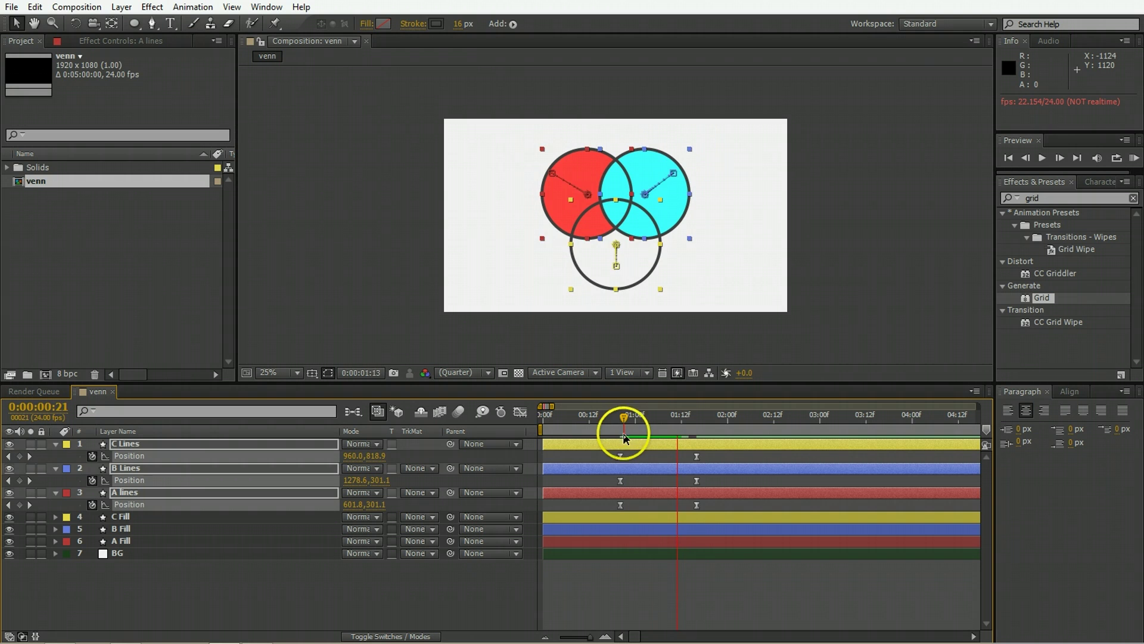
left_click(678, 549)
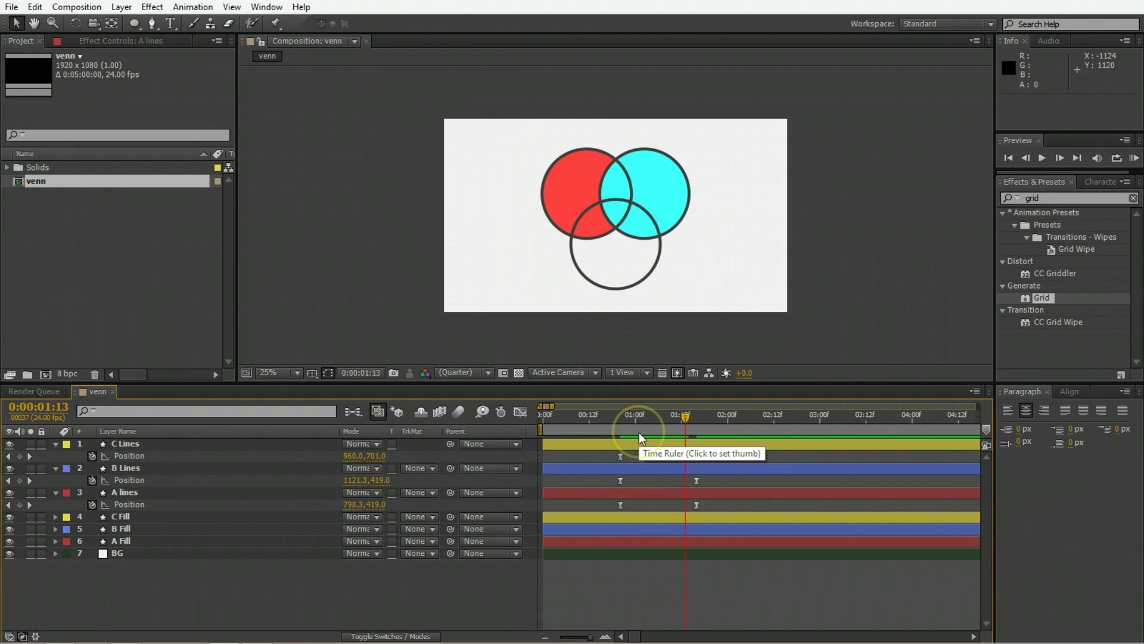
Reveal C Fill's expressions and change the Size expression's layer reference from B Lines to C Lines
left_click(165, 515)
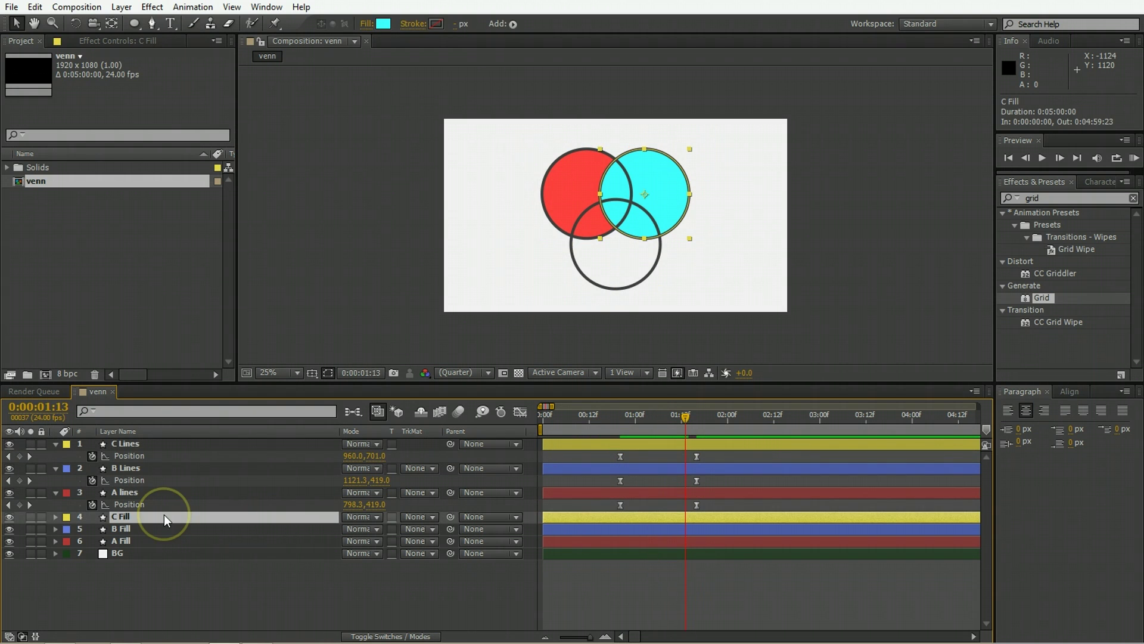
key("e")
key("e")
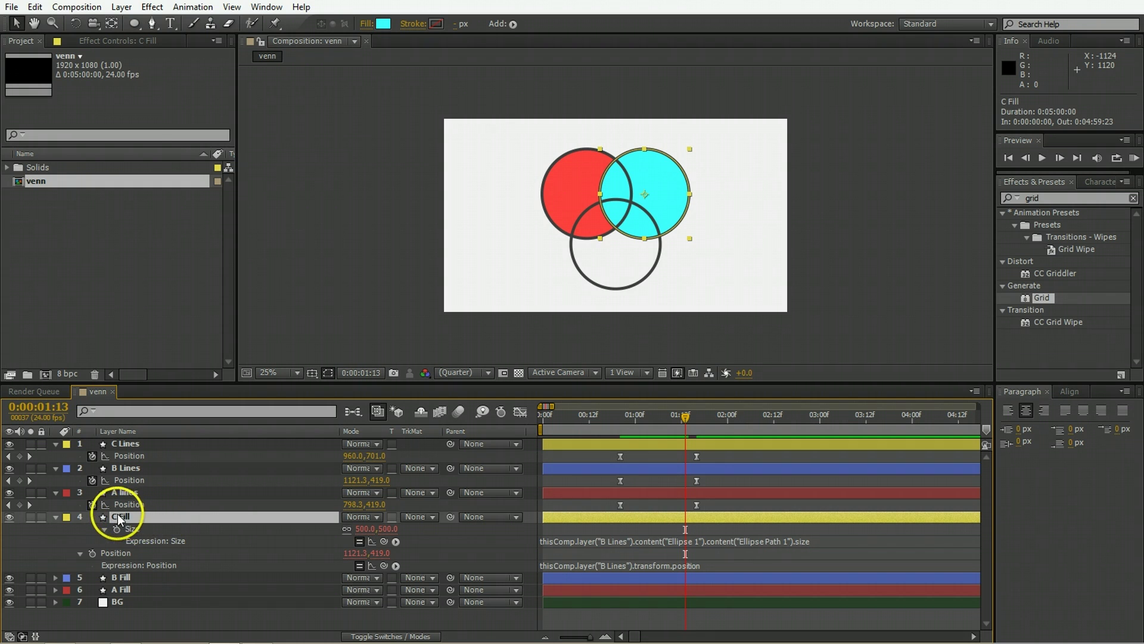
left_click(587, 541)
left_click(606, 541)
key("BackSpace")
key("BackSpace")
type("C")
key("KP_Enter")
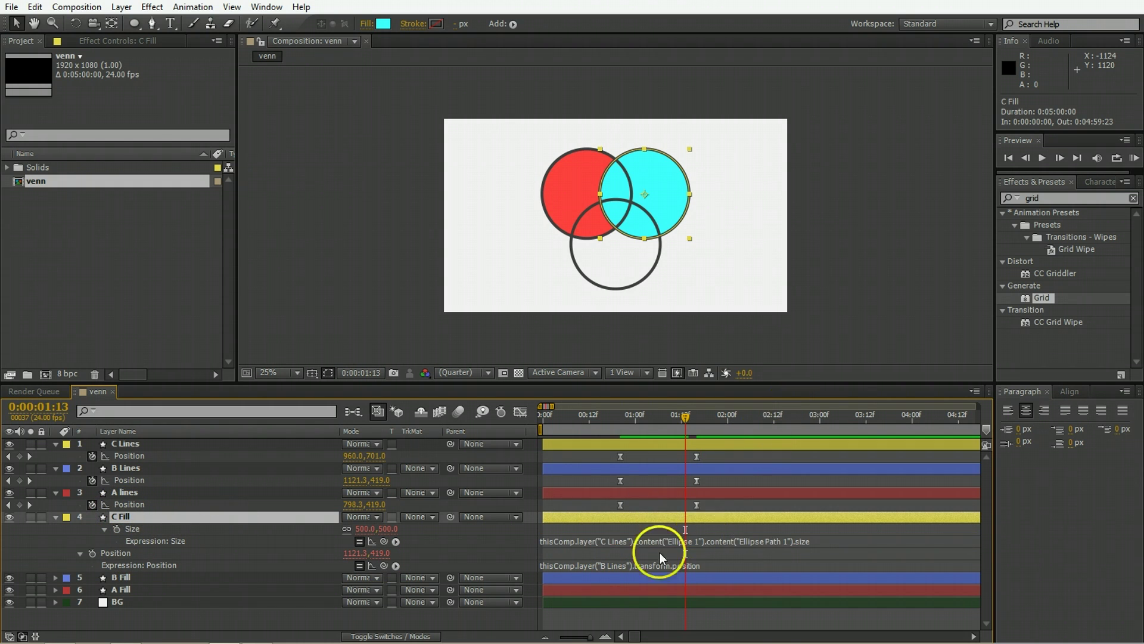
Change the layer reference in C Fill's Position expression to C Lines
left_click(606, 564)
left_click(606, 565)
key("BackSpace")
type("C")
key("KP_Enter")
Change the C Fill circle's fill colour to yellow-green, hex CBFF40
left_click(148, 518)
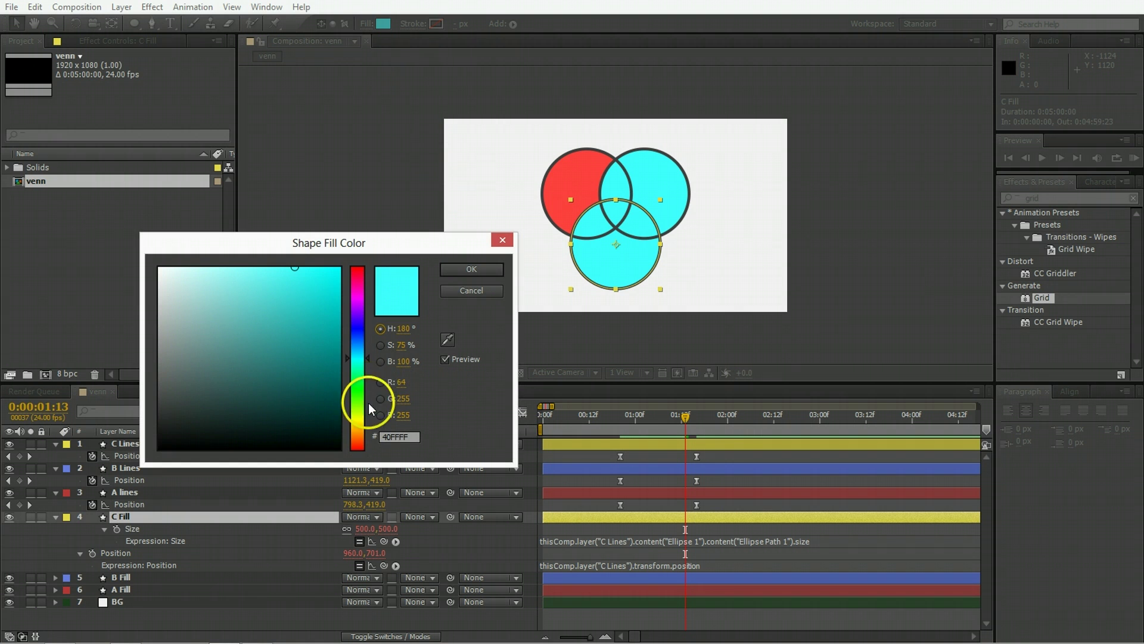
left_click(360, 410)
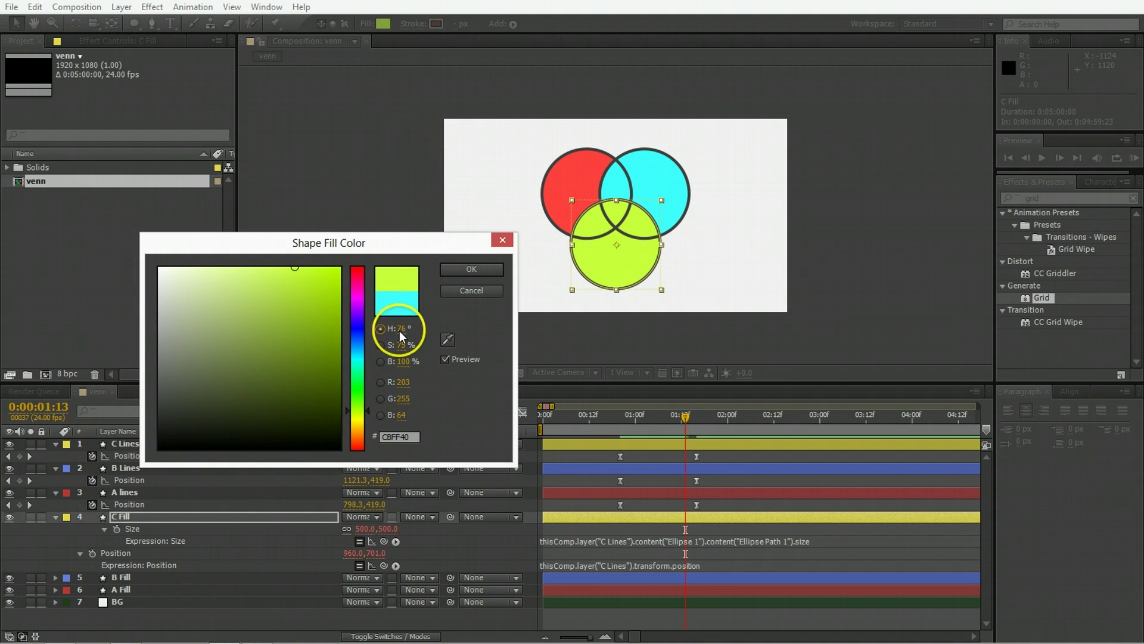
left_click(472, 269)
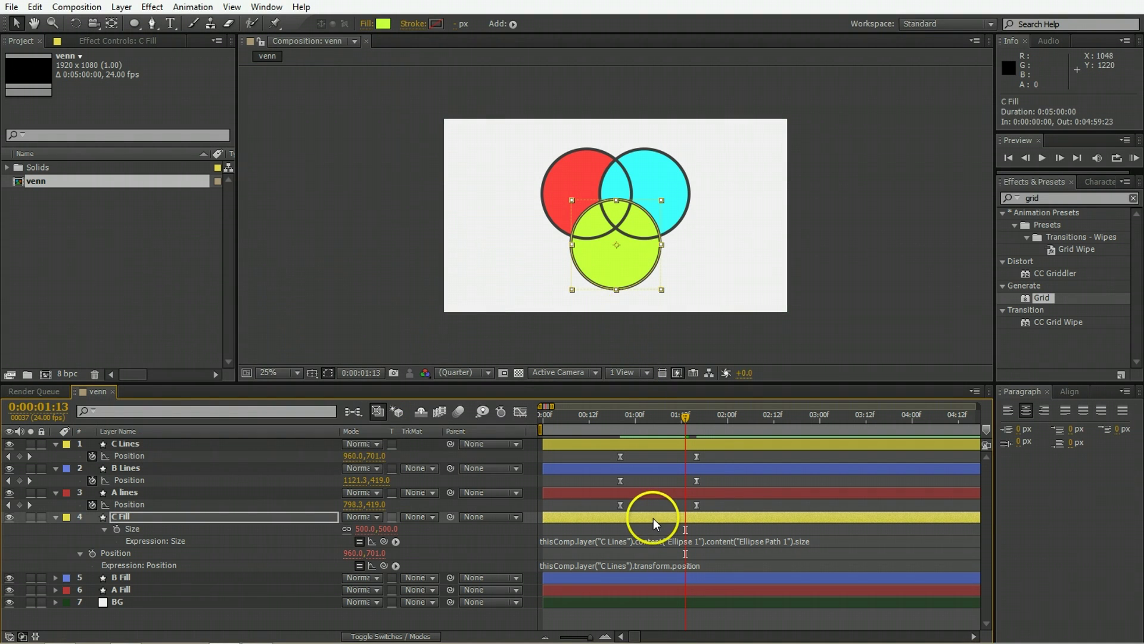
Collapse the properties of all layers, deselect everything, and preview the three-circle animation
key("ctrl+a")
key("ctrl+grave")
key("F2")
left_click(577, 414)
left_click_drag(545, 422, 535, 422)
key("KP_0")
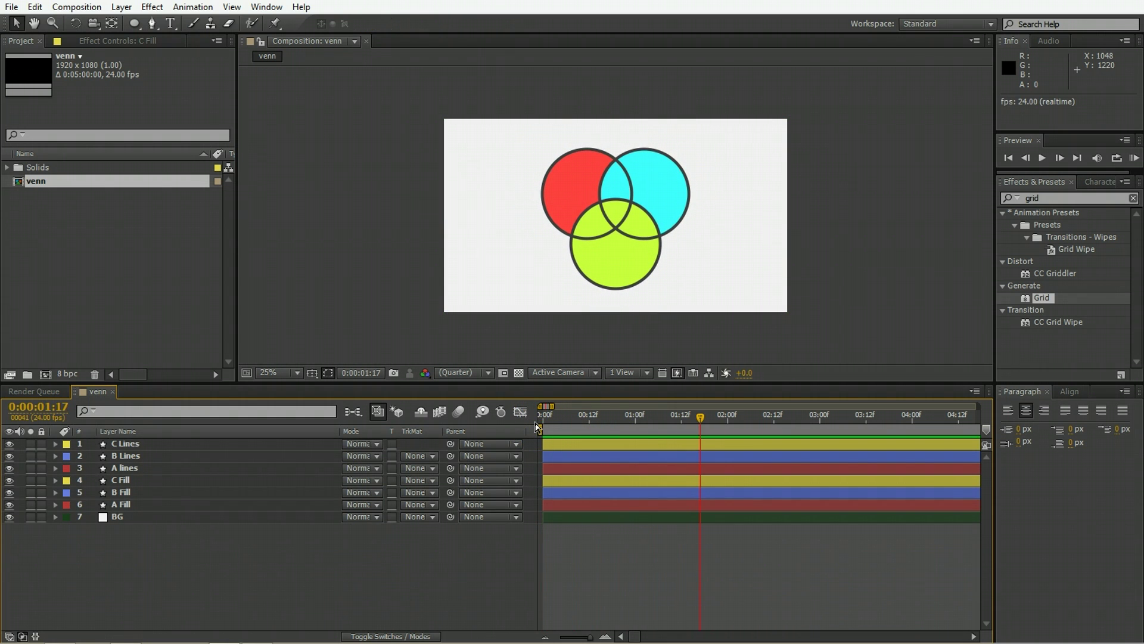
Duplicate the C Fill and B Fill layers together and give both copies a Pink label
left_click(130, 483)
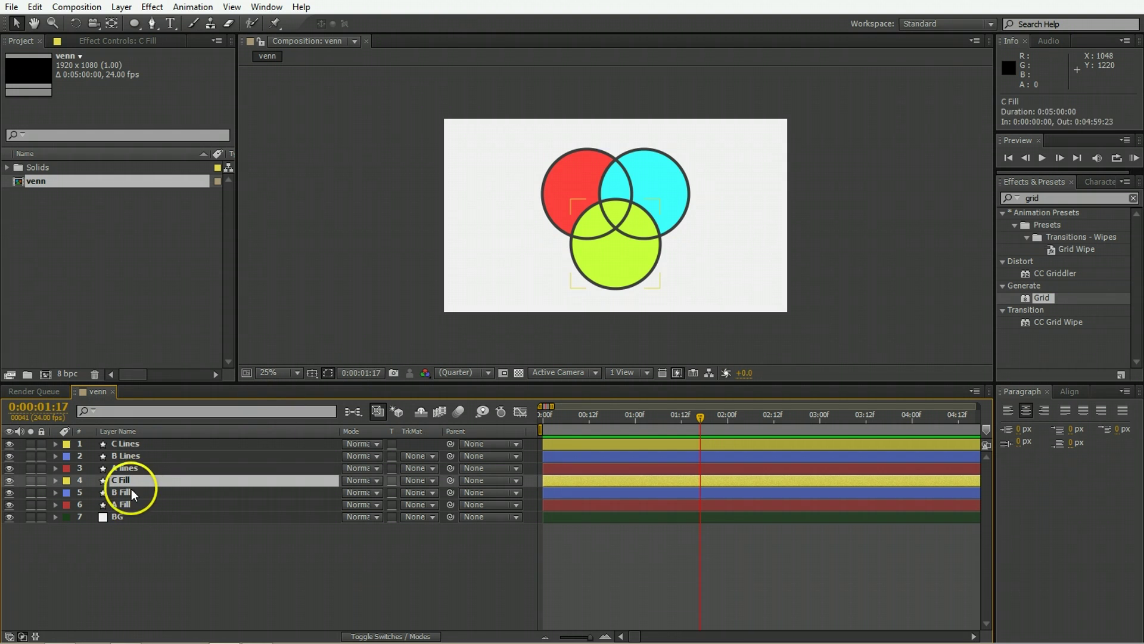
left_click(128, 492, "ctrl")
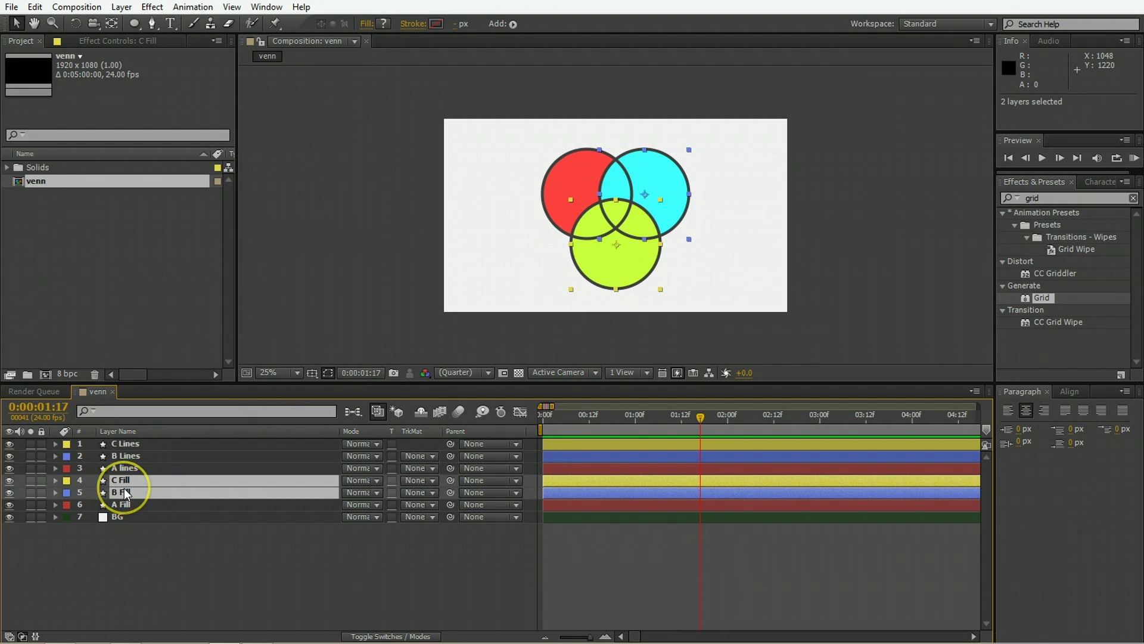
key("ctrl+d")
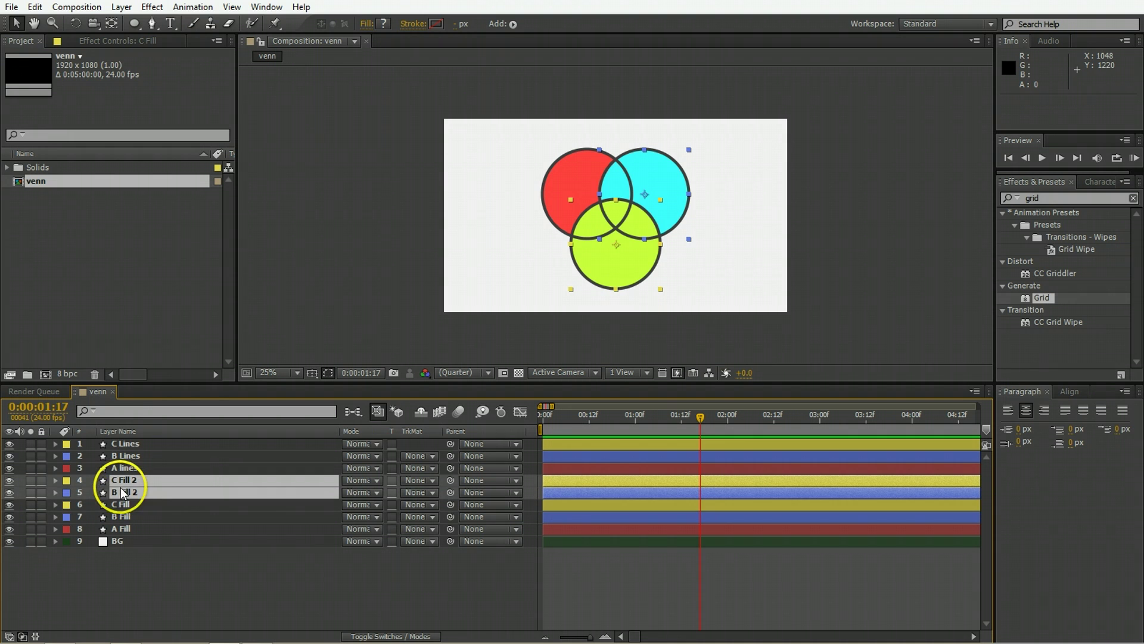
left_click(67, 492)
left_click(113, 299)
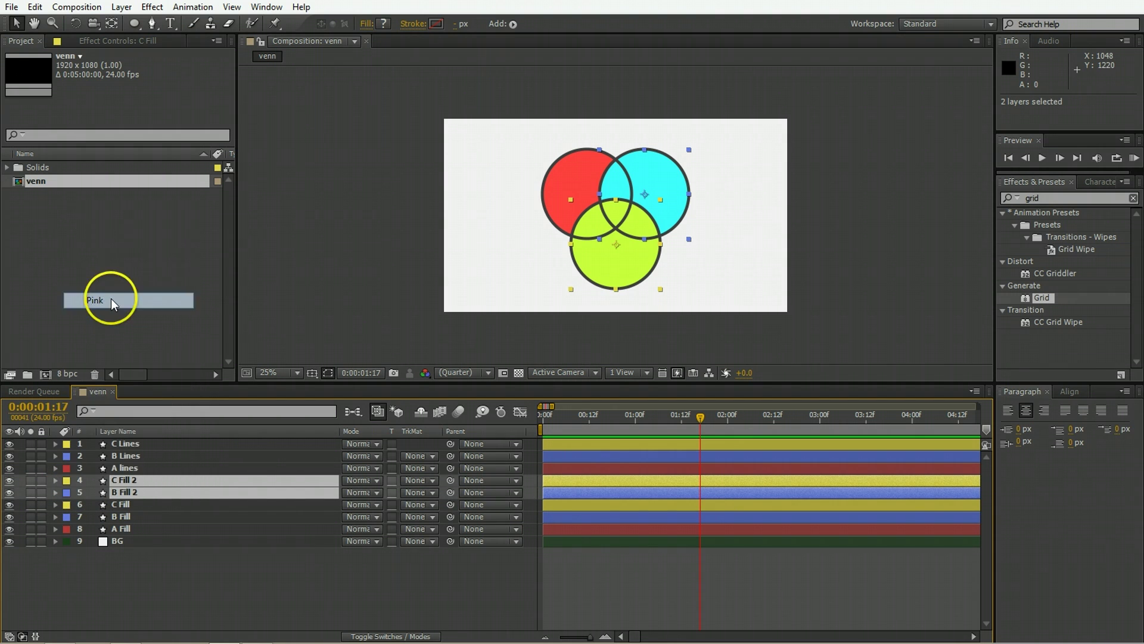
Set the fill colour of C Fill 2 and B Fill 2 to pink, hex FF40C7
left_click(382, 25)
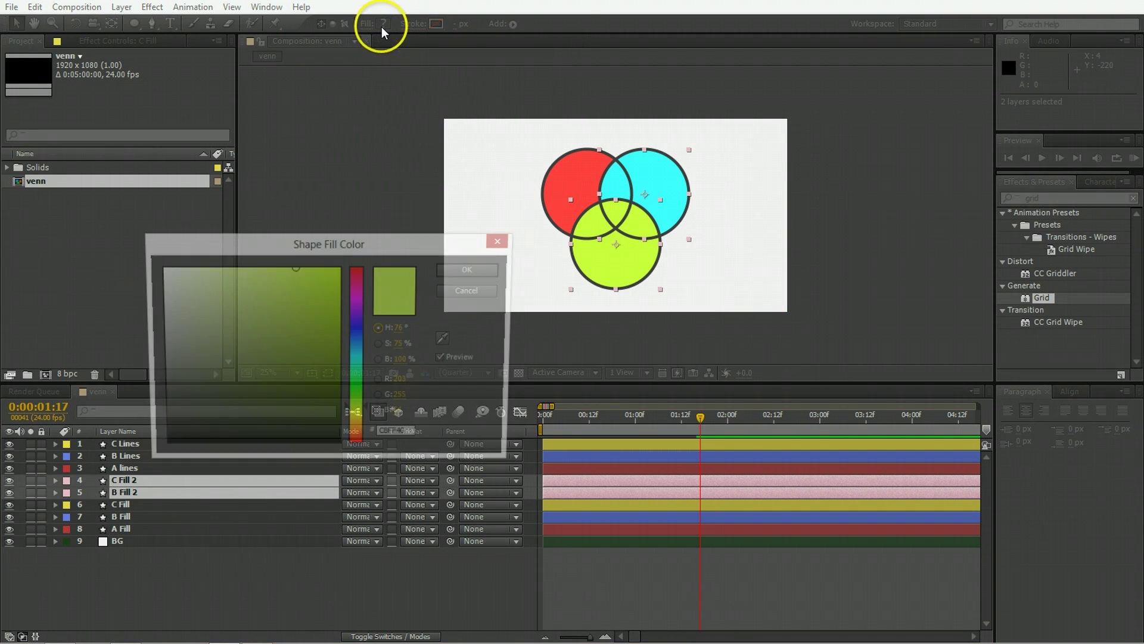
left_click_drag(361, 295, 356, 288)
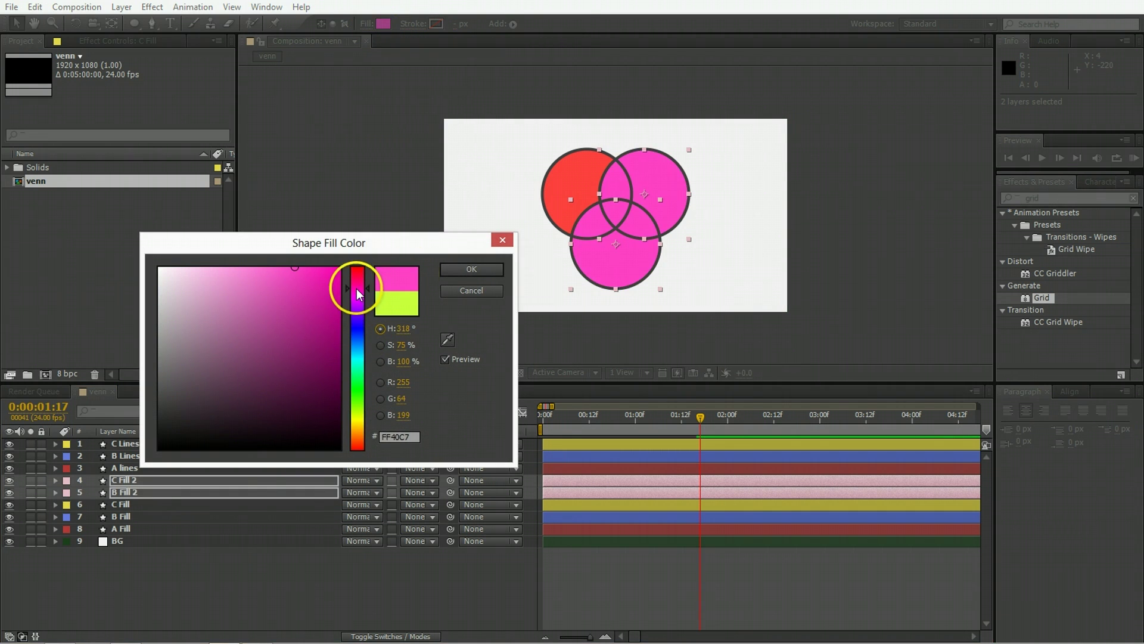
left_click(467, 270)
left_click(273, 563)
Set B Fill 2's track matte to Alpha Matte "C Fill 2"
left_click(225, 483)
left_click(137, 492)
left_click(418, 492)
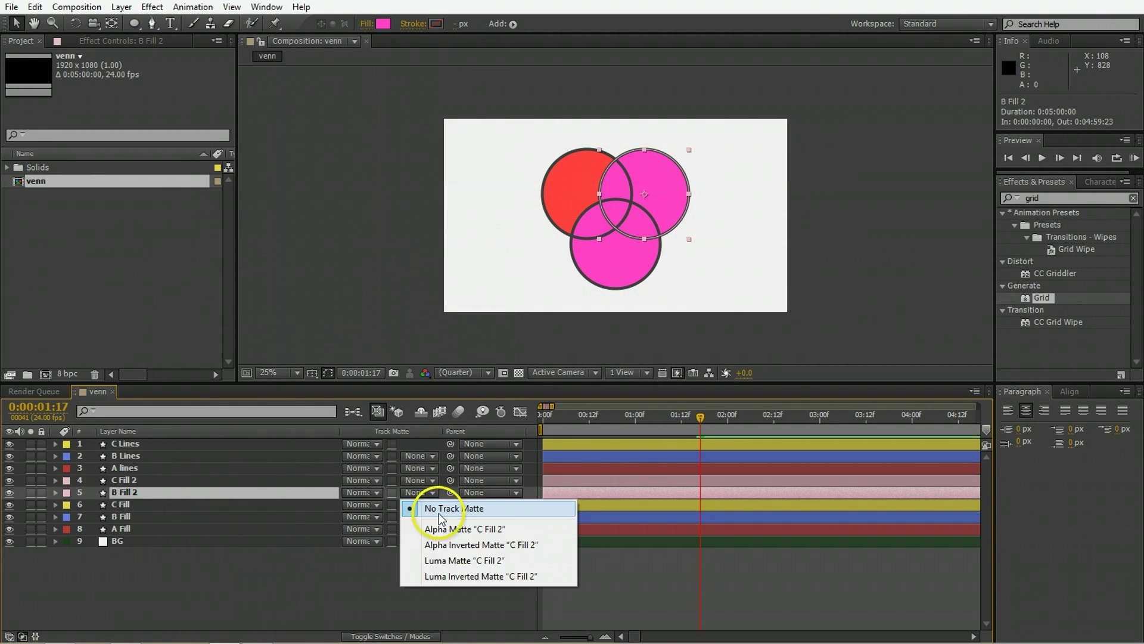
left_click(459, 530)
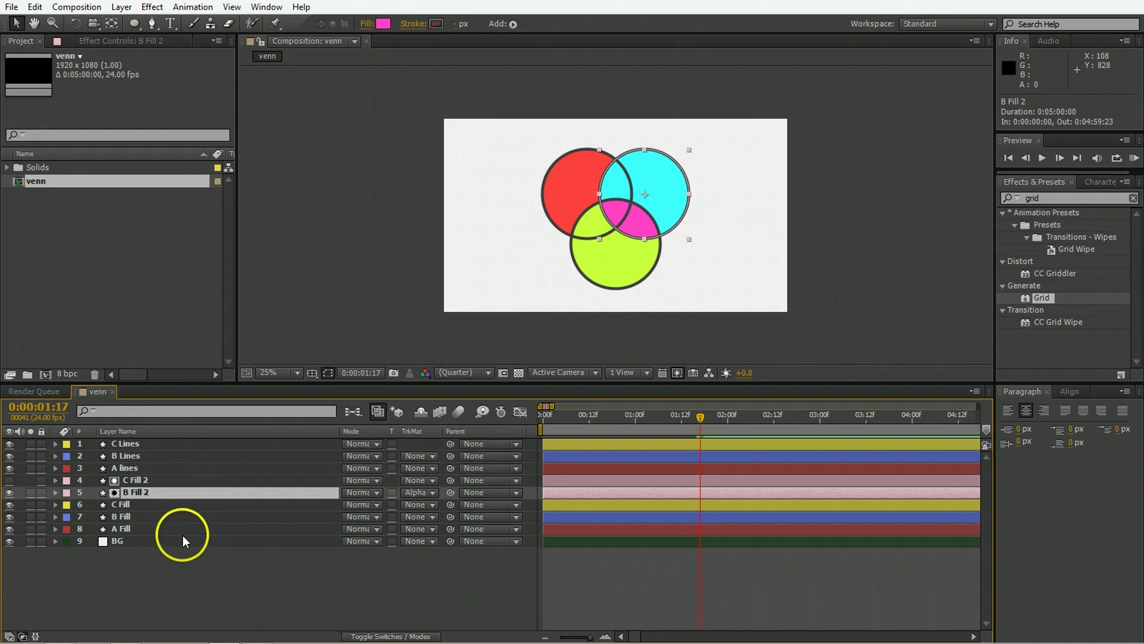
Duplicate the C Fill and A Fill layers and move both copies directly above C Fill 2
left_click(132, 507)
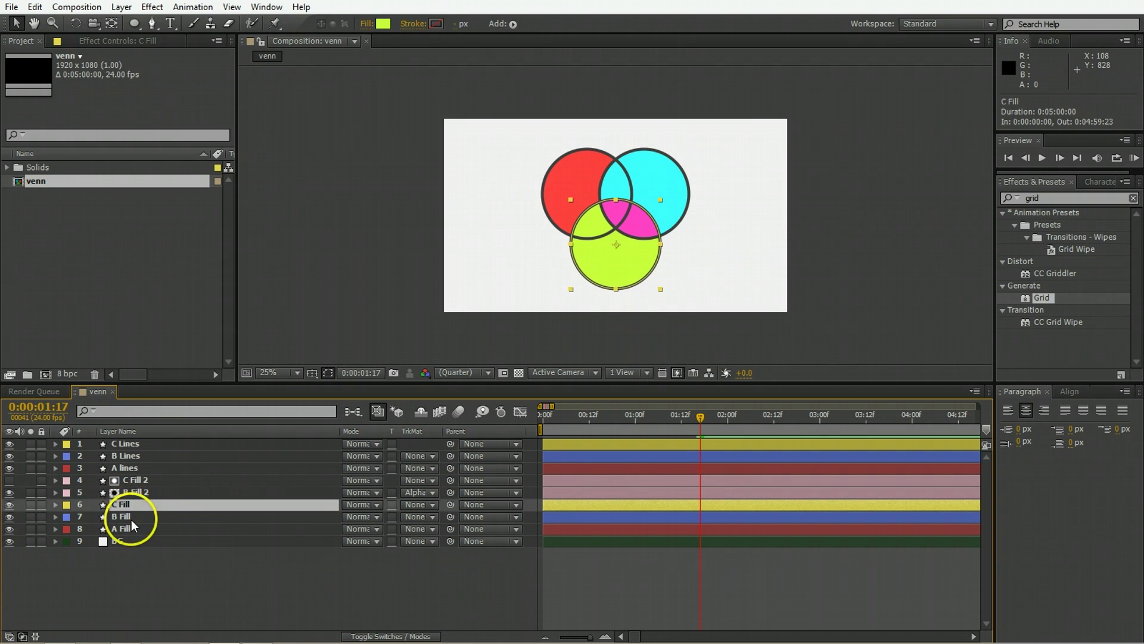
left_click(131, 523, "ctrl")
key("ctrl+d")
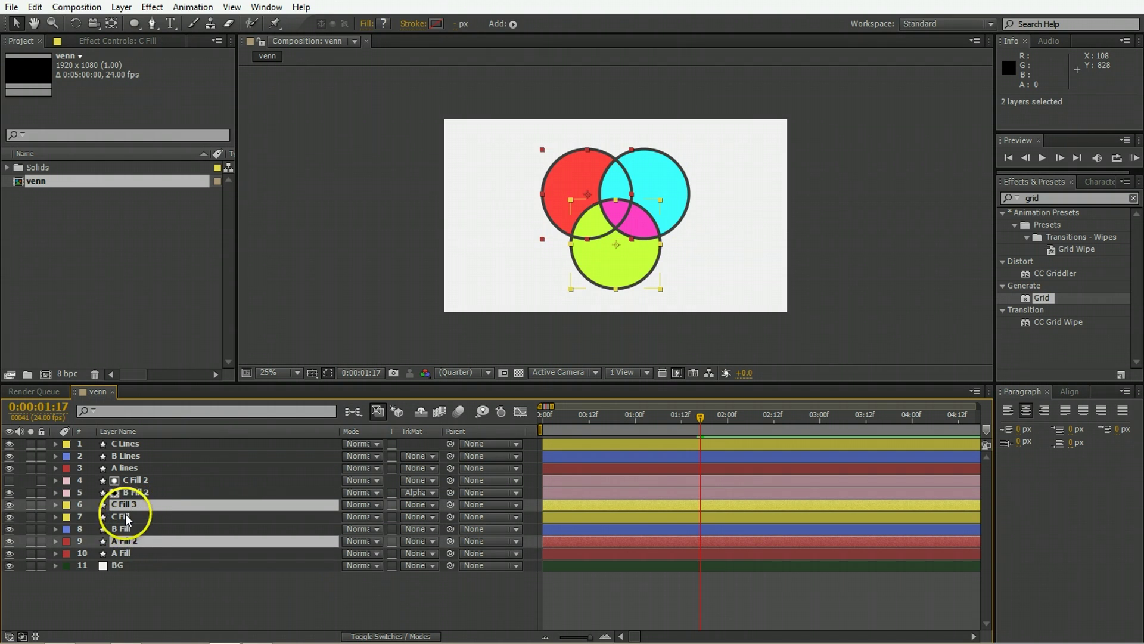
left_click_drag(125, 539, 122, 481)
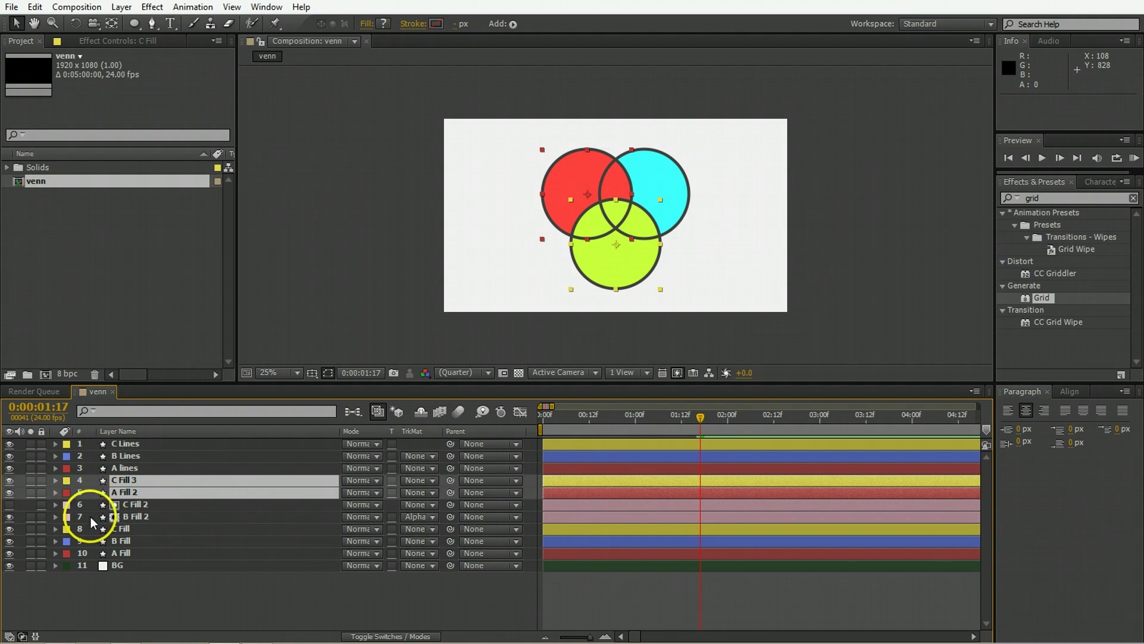
Give C Fill 3 and A Fill 2 a Brown label and a brown fill colour, hex 8E6724
left_click(66, 480)
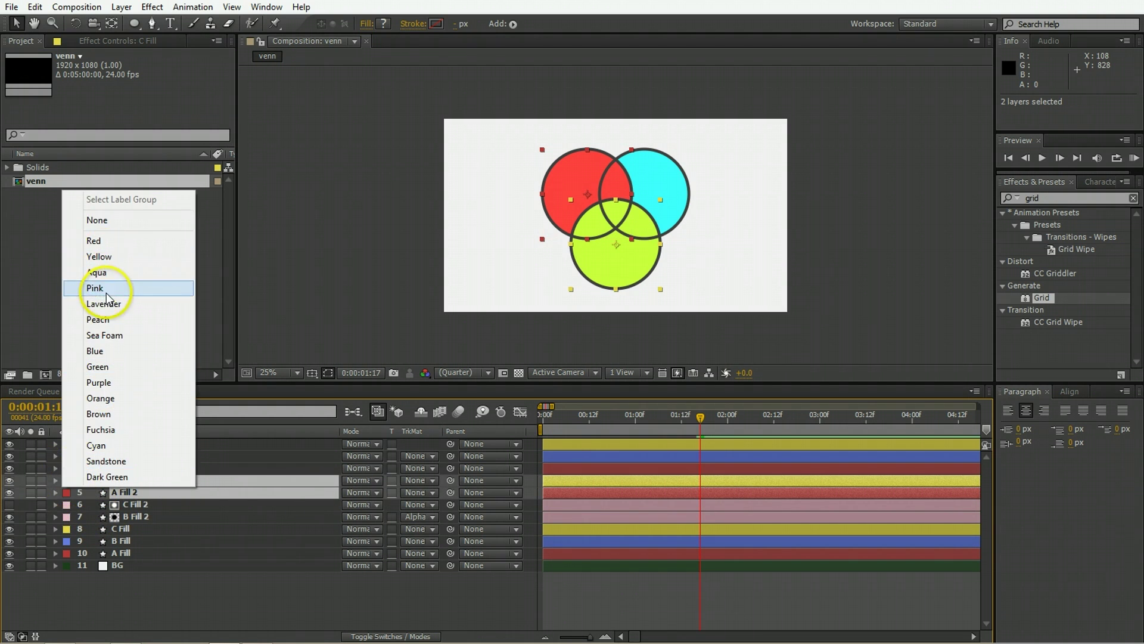
left_click(118, 339)
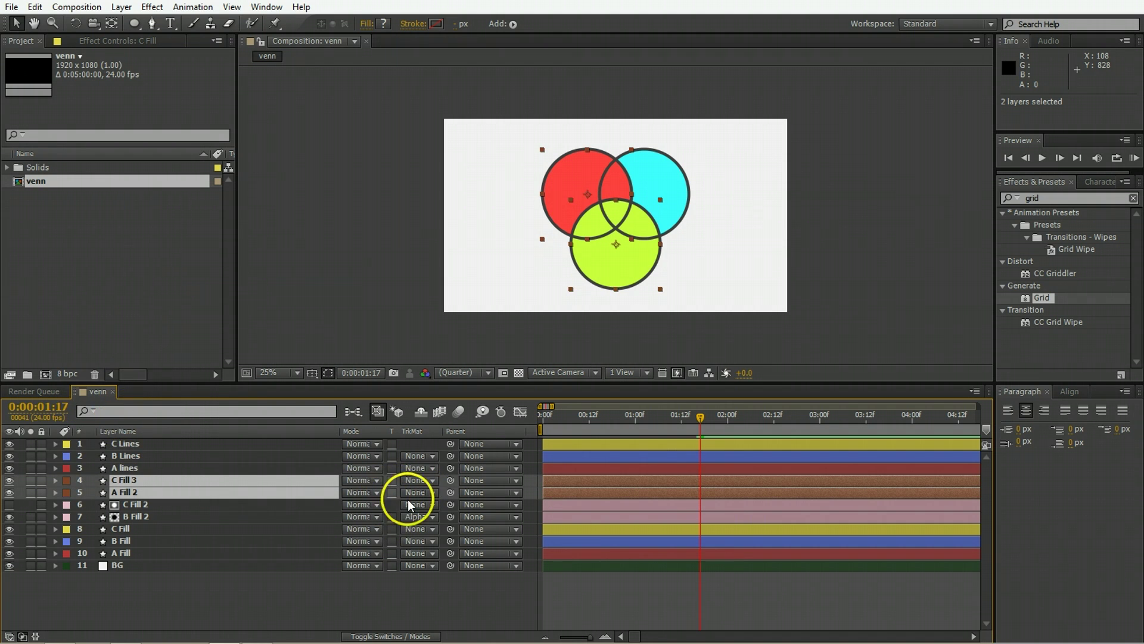
left_click(384, 24)
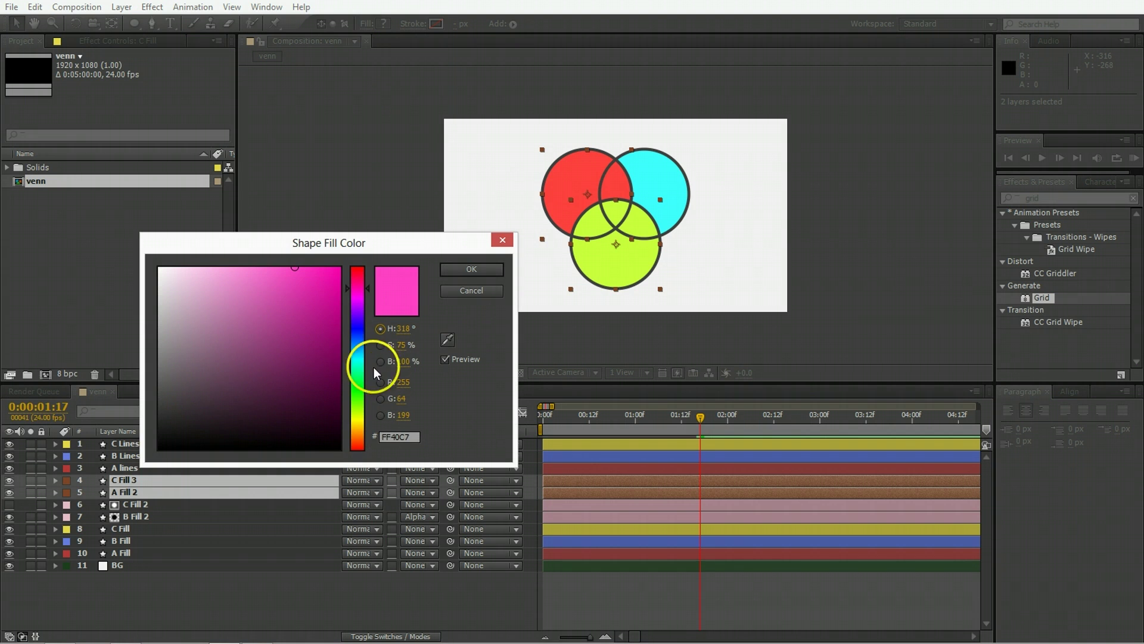
left_click(360, 428)
left_click(294, 348)
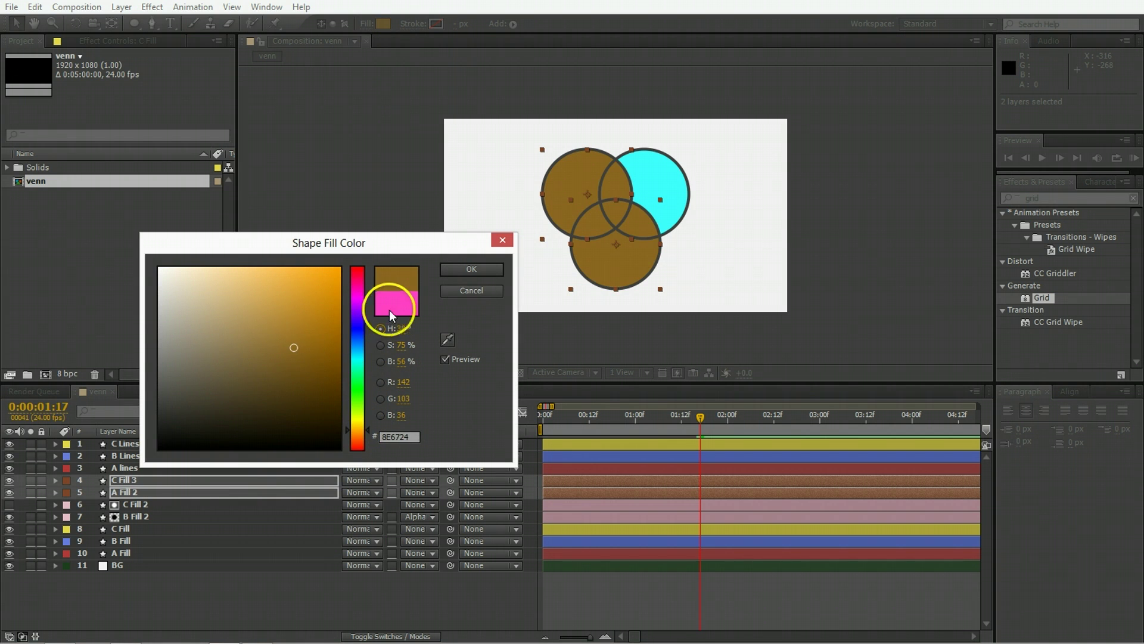
left_click(479, 273)
Set A Fill 2's track matte to Alpha Matte "C Fill 3"
left_click(343, 591)
left_click(425, 492)
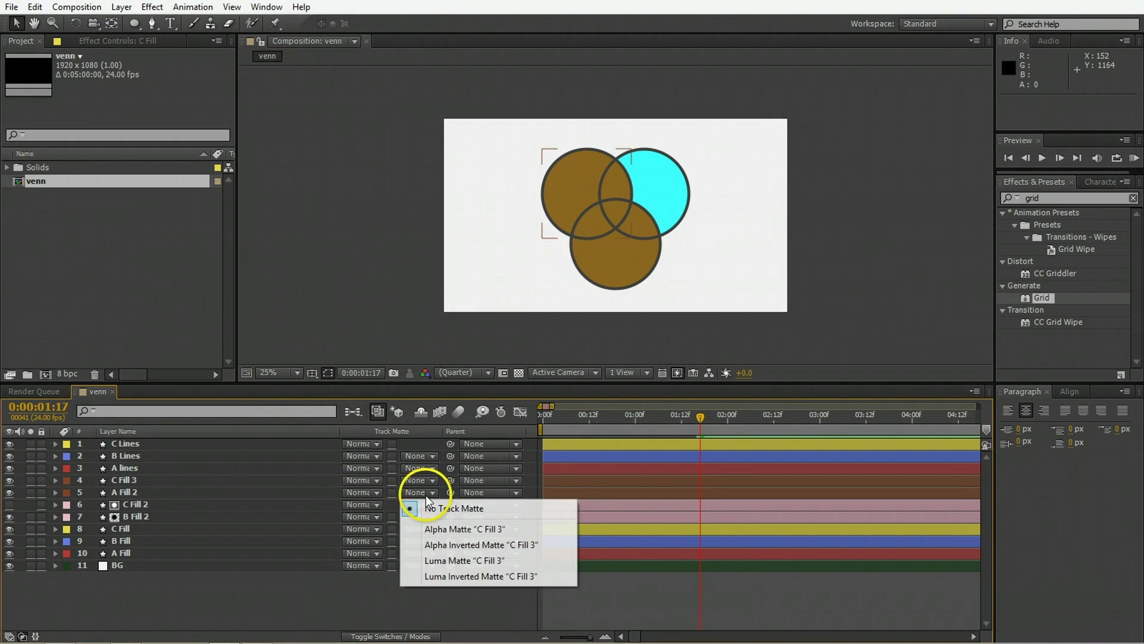
left_click(459, 529)
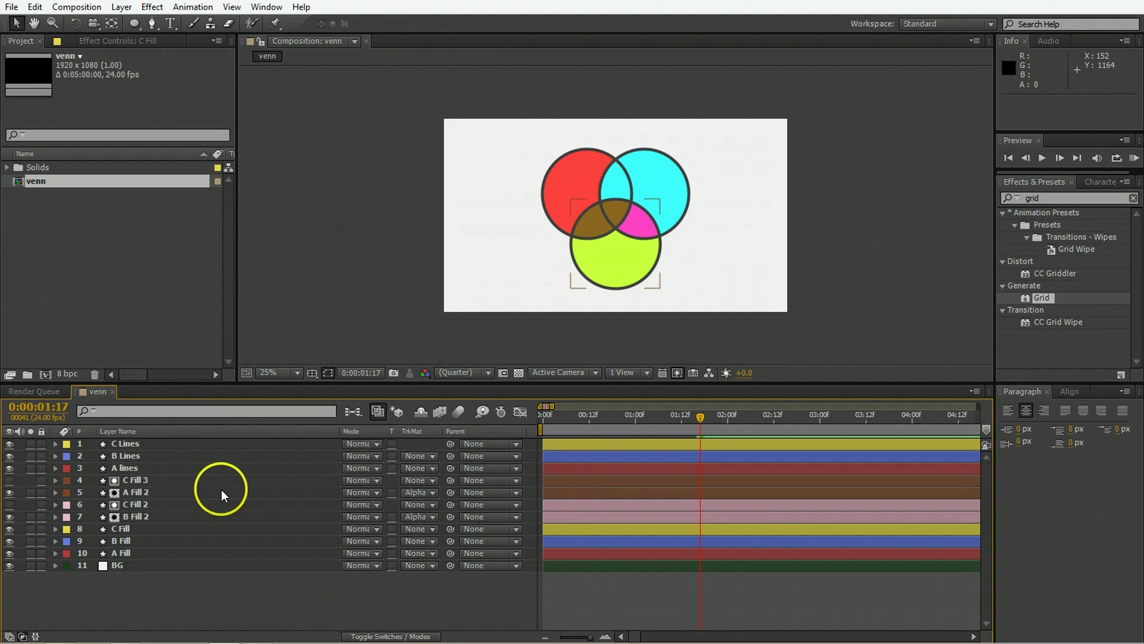
Duplicate the B Fill and A Fill layers and move both copies directly above C Fill 3
left_click(124, 546)
left_click(123, 552, "shift")
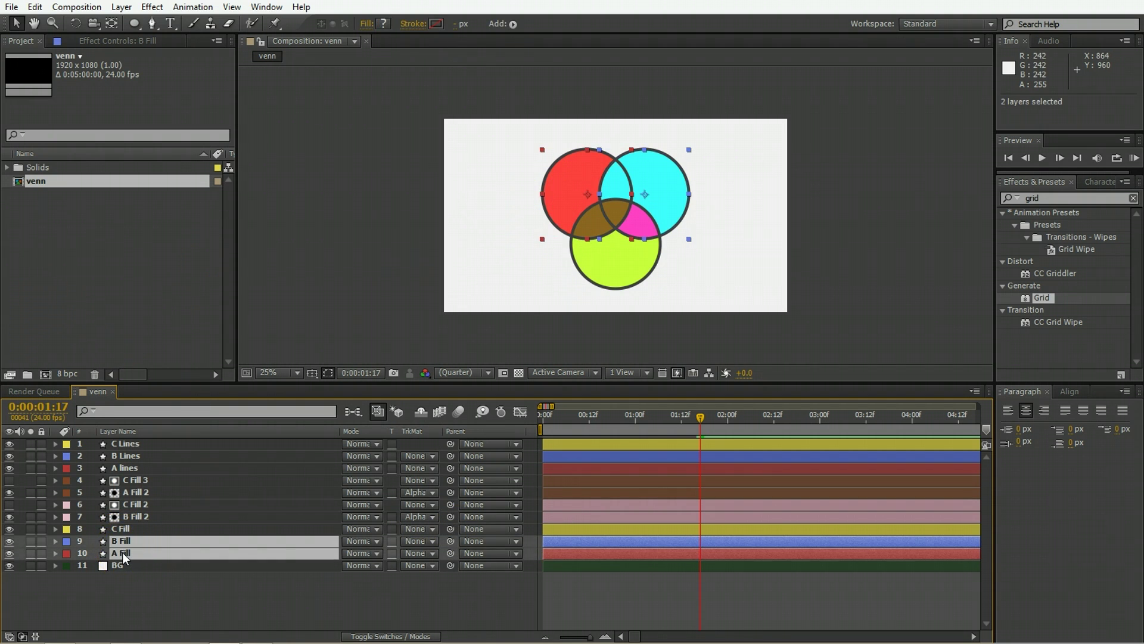
key("ctrl+d")
left_click_drag(123, 552, 88, 486)
Label B Fill 3 and A Fill 3 Sandstone and sample that label colour, hex A89677, as their fill
left_click(66, 493)
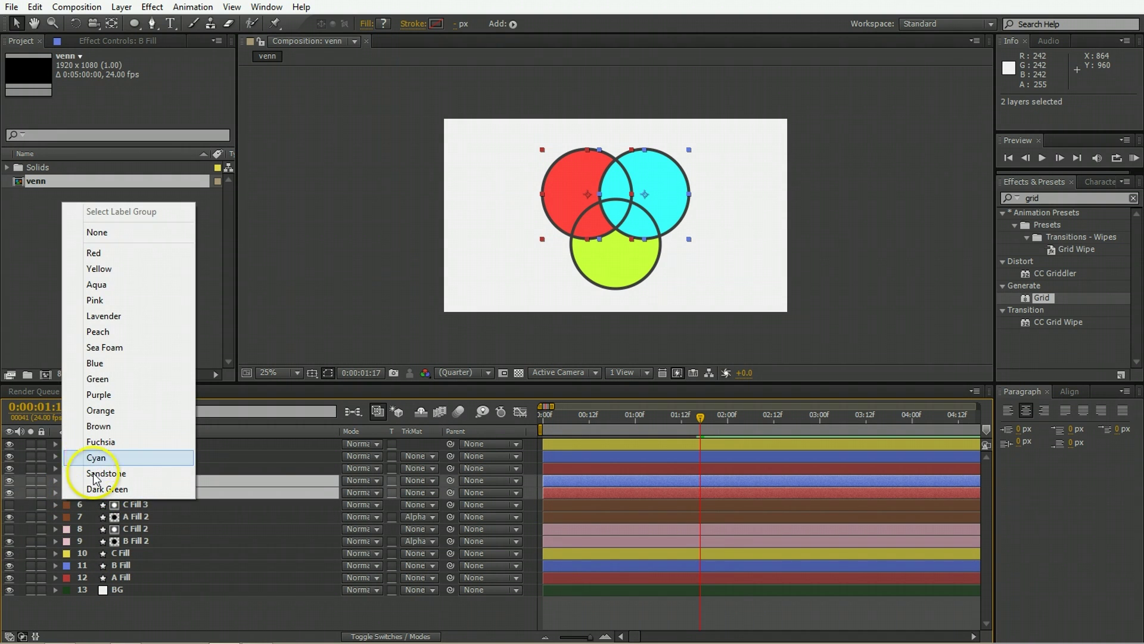
left_click(93, 474)
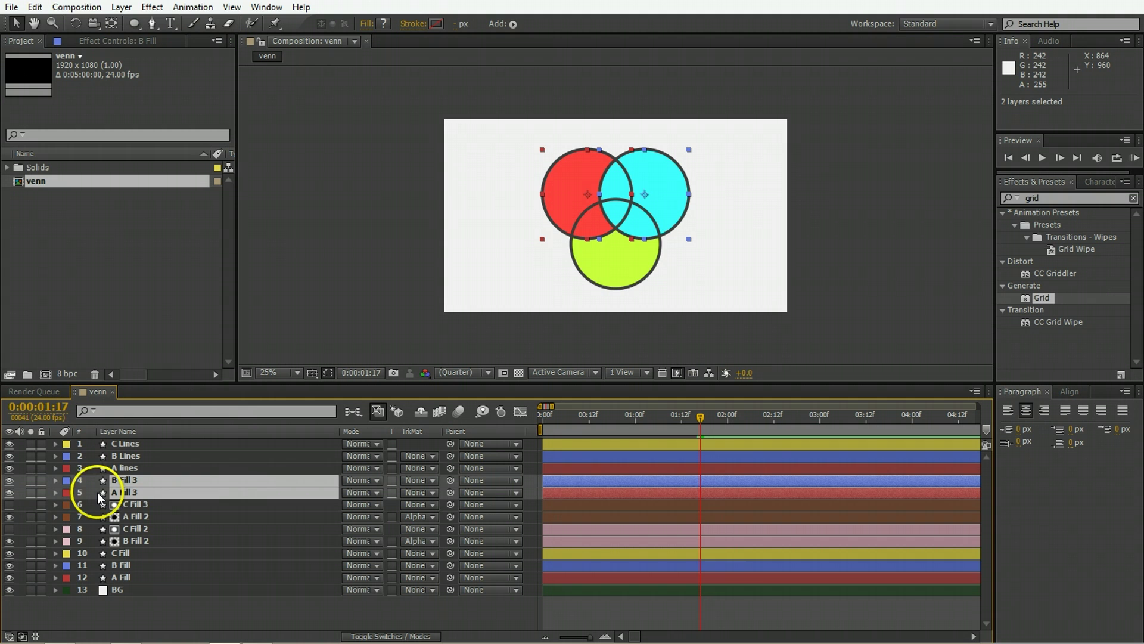
left_click(382, 23)
left_click(447, 340)
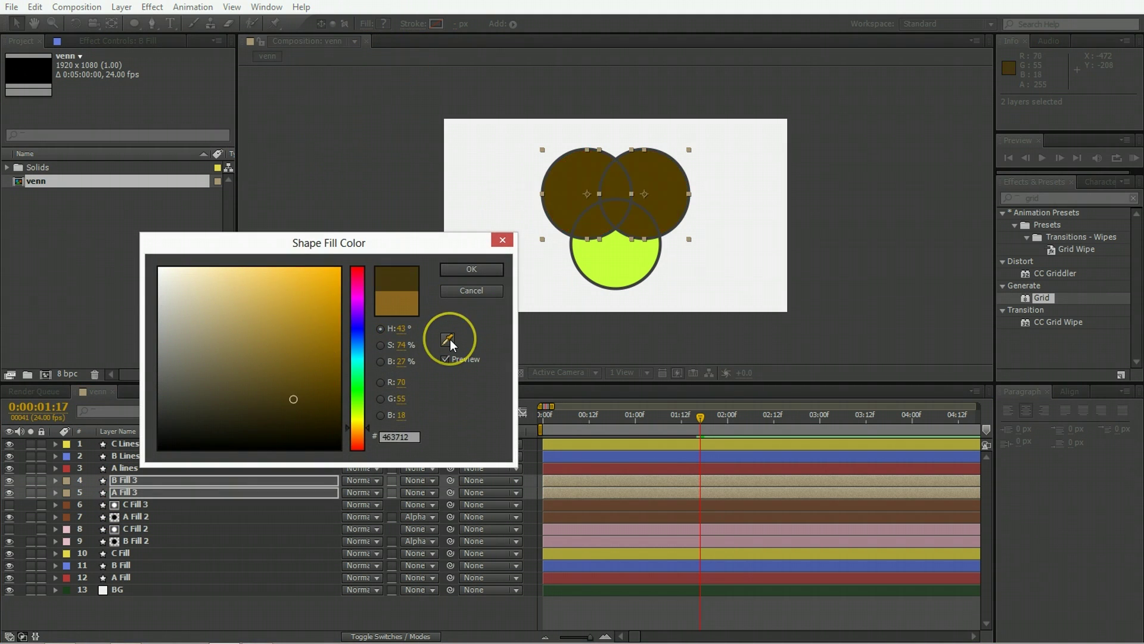
left_click(67, 492)
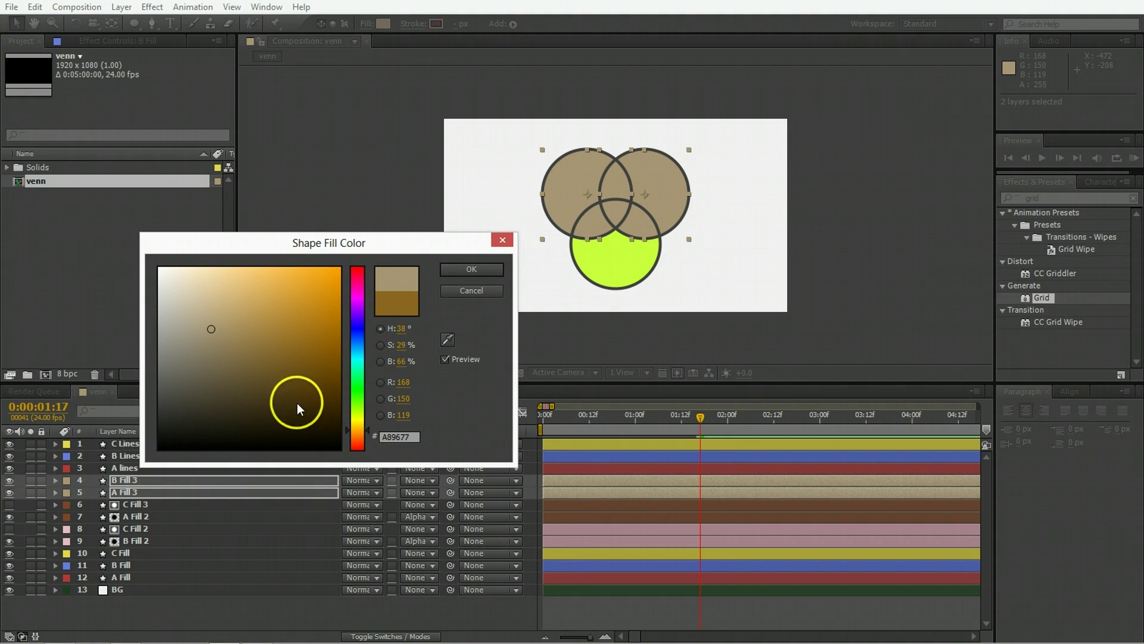
left_click(466, 272)
Set A Fill 3's track matte to Alpha Matte "B Fill 3" and deselect the layer
left_click(286, 493)
left_click(420, 494)
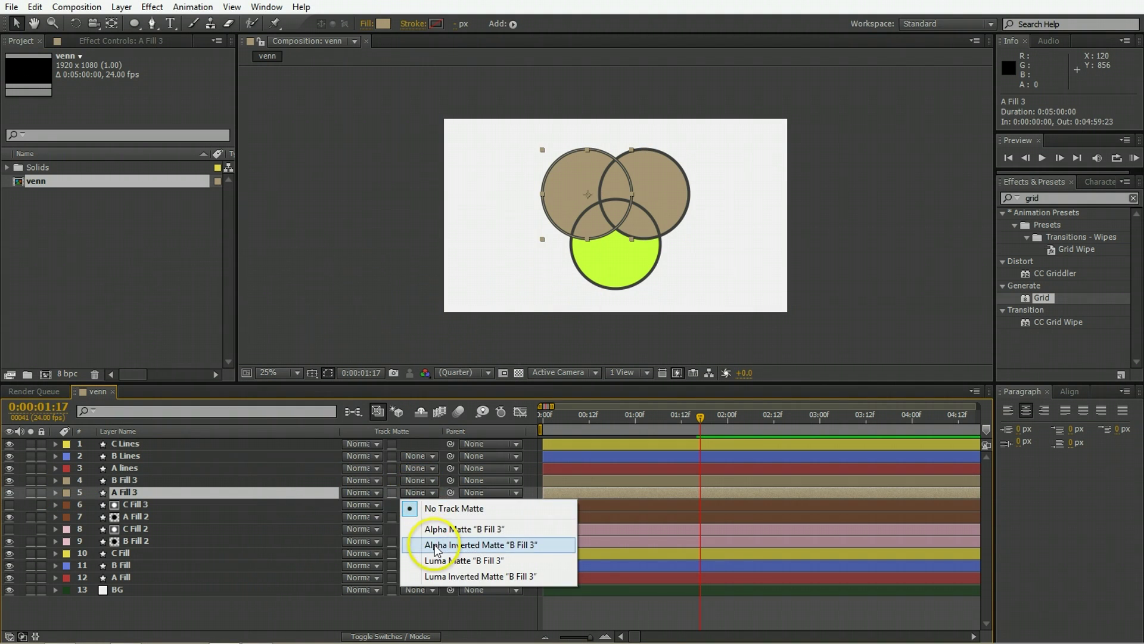
left_click(437, 530)
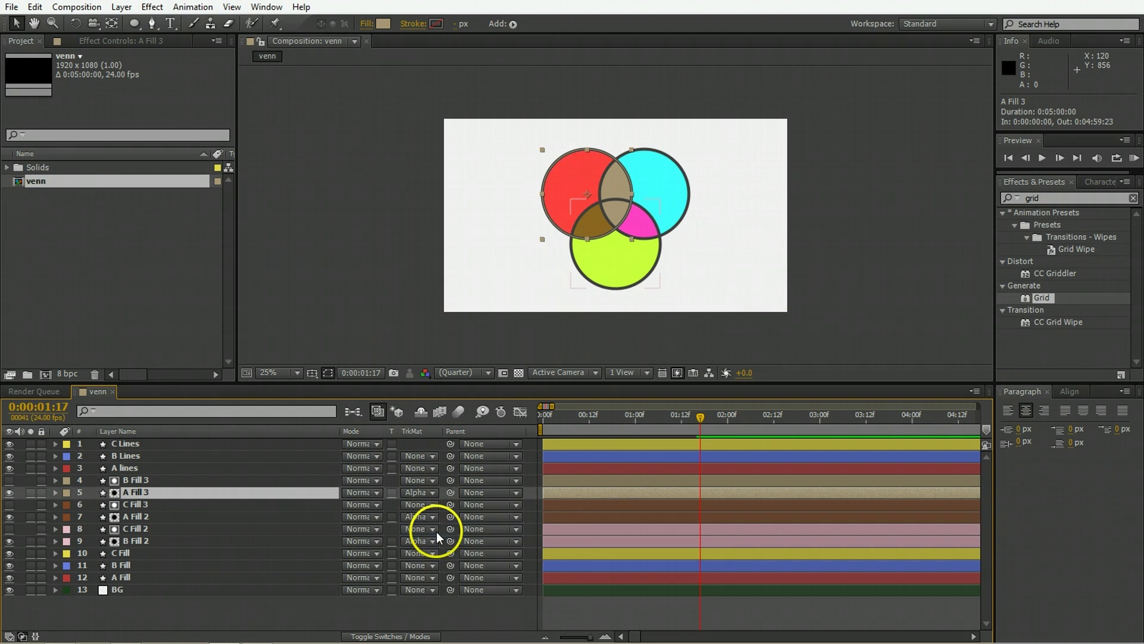
left_click(365, 600)
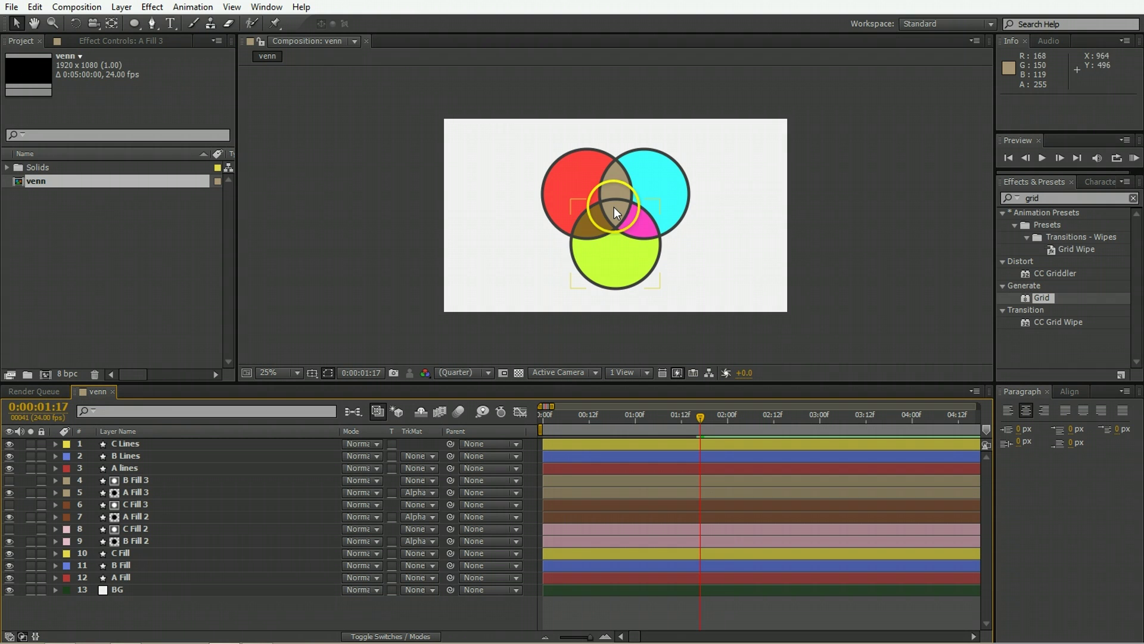
Inspect the overlapping areas of the circles up close and preview the animation from 0:00:00:03
key("period")
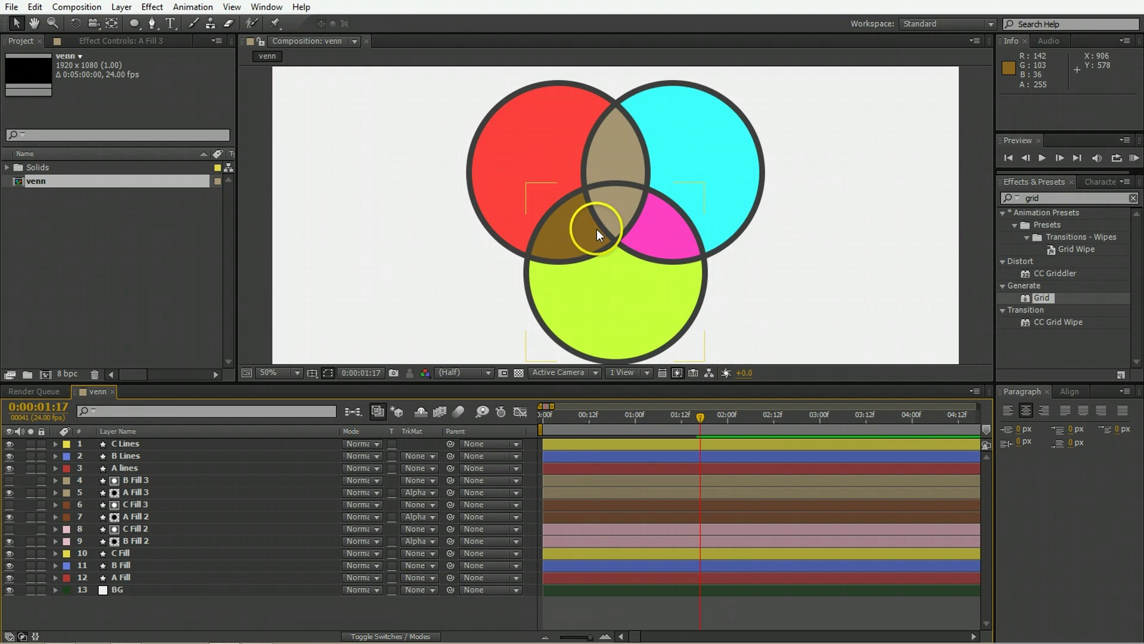
key("comma")
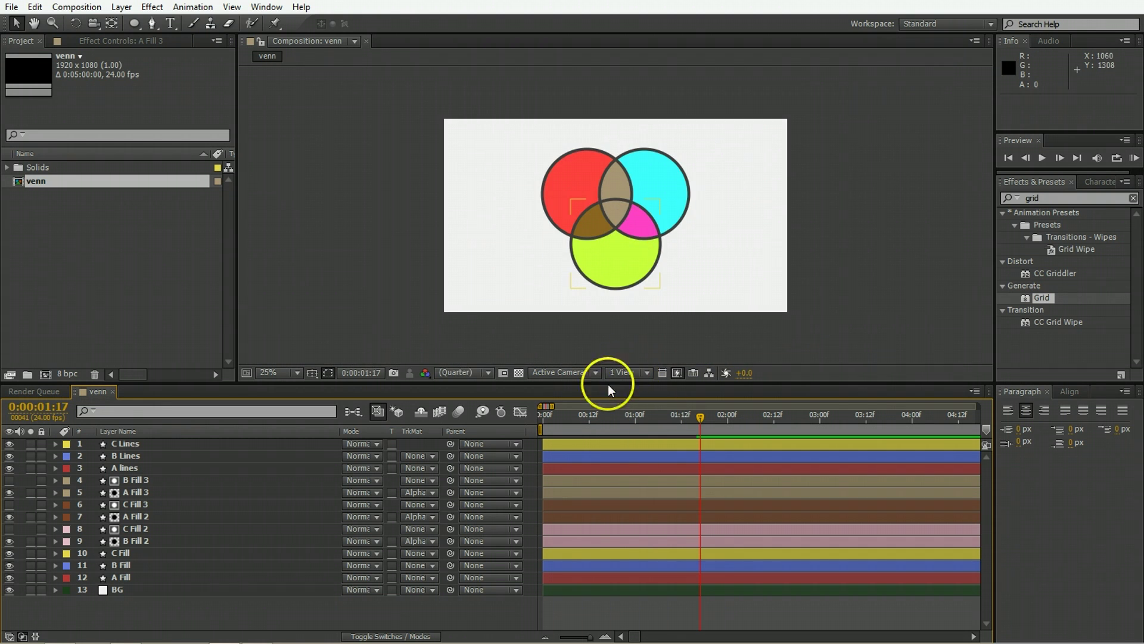
left_click(555, 422)
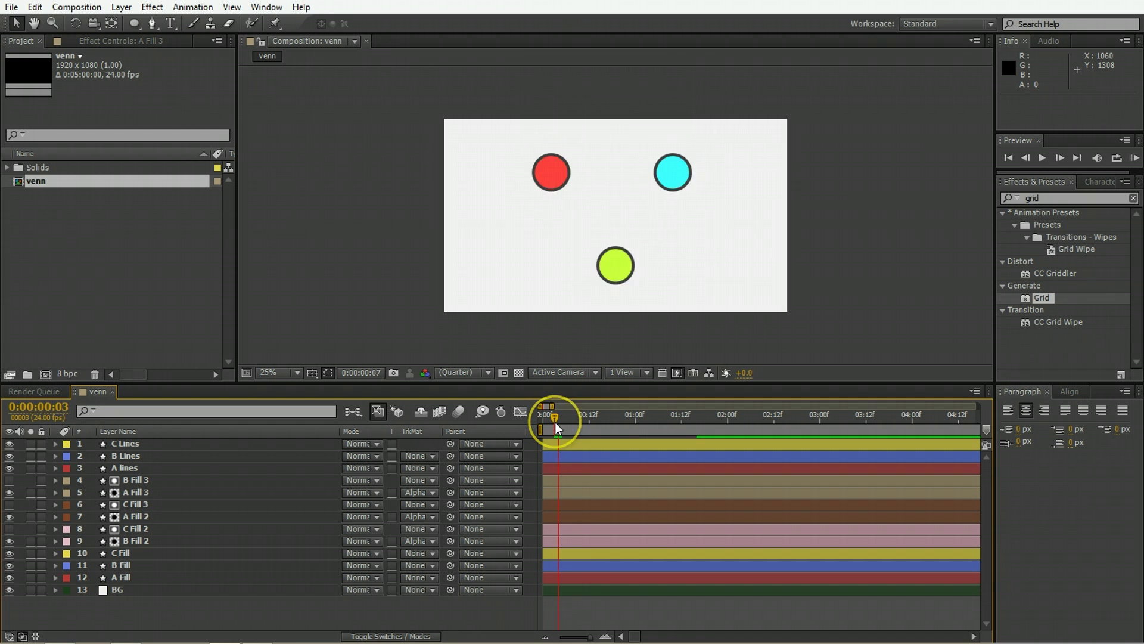
key("space")
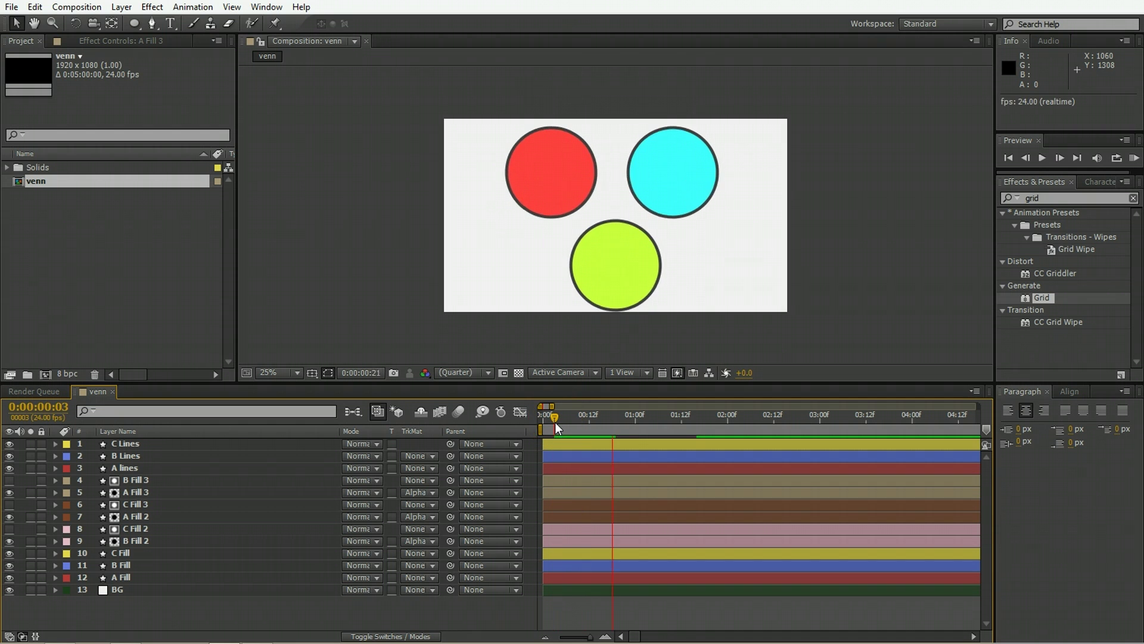
left_click(135, 606)
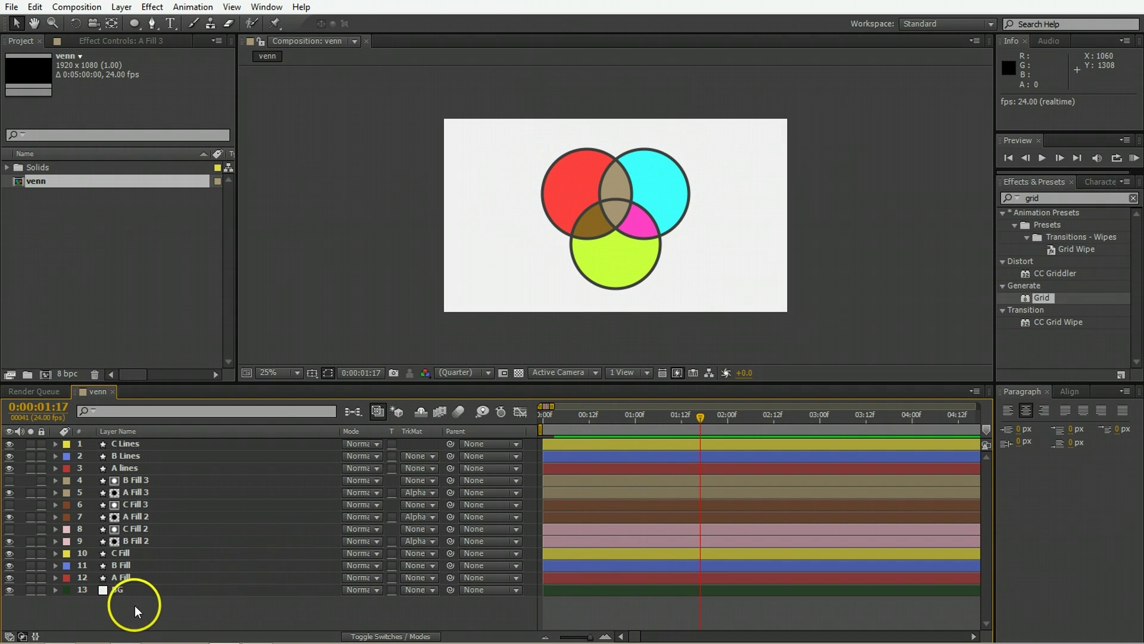
Duplicate the B Fill 3 and A Fill 3 layers and move a duplicate of C Fill directly below A Fill 4
left_click(142, 490)
left_click(134, 480)
left_click(134, 494, "shift")
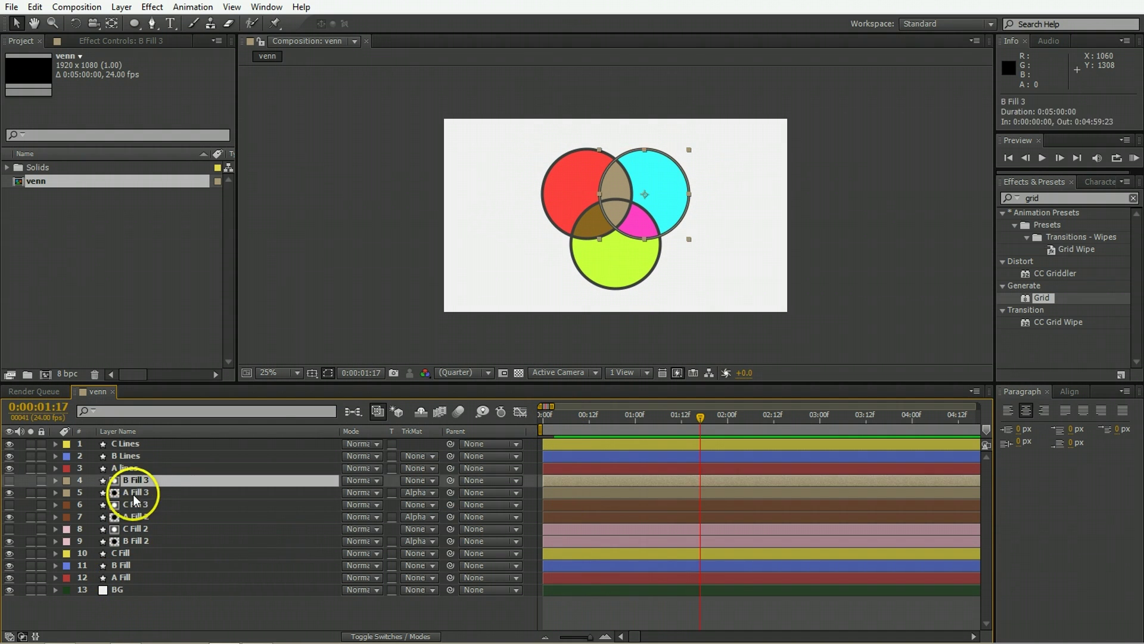
key("ctrl+d")
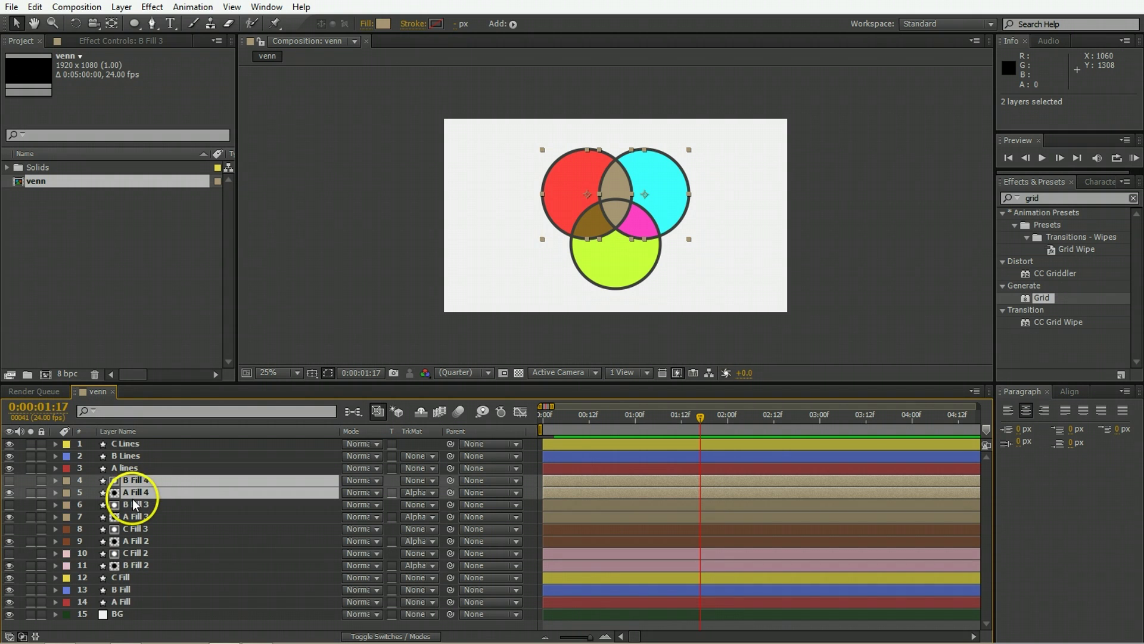
left_click(127, 578)
key("ctrl+d")
left_click_drag(127, 579, 124, 501)
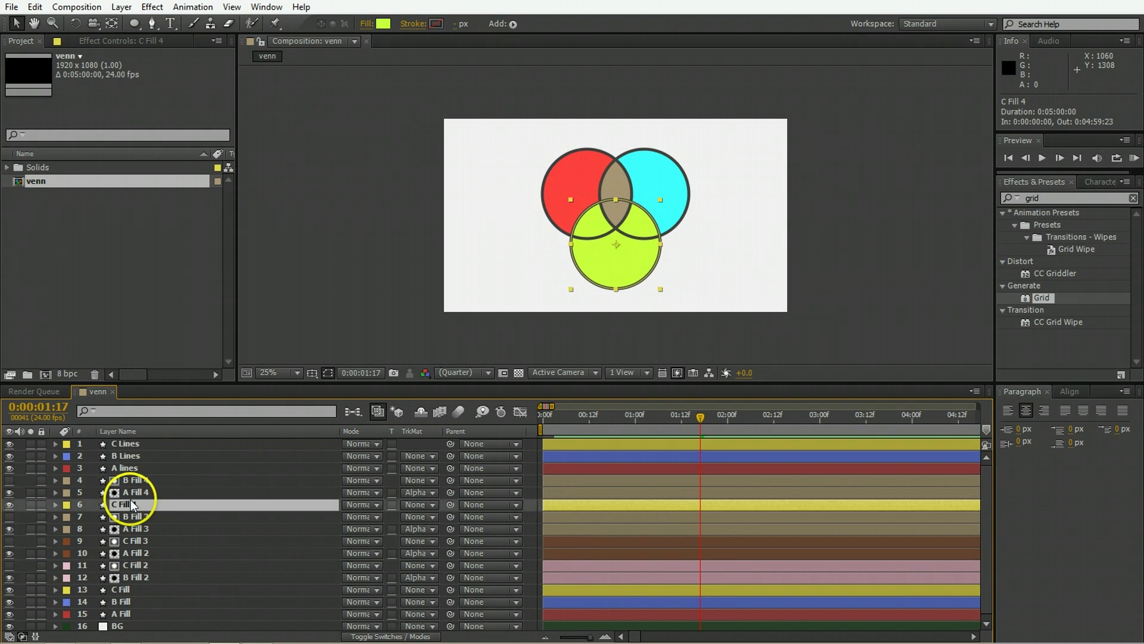
Try C Fill 4 with its track matte set to Alpha Matte "A Fill 4" and check the centre overlap
left_click(112, 494)
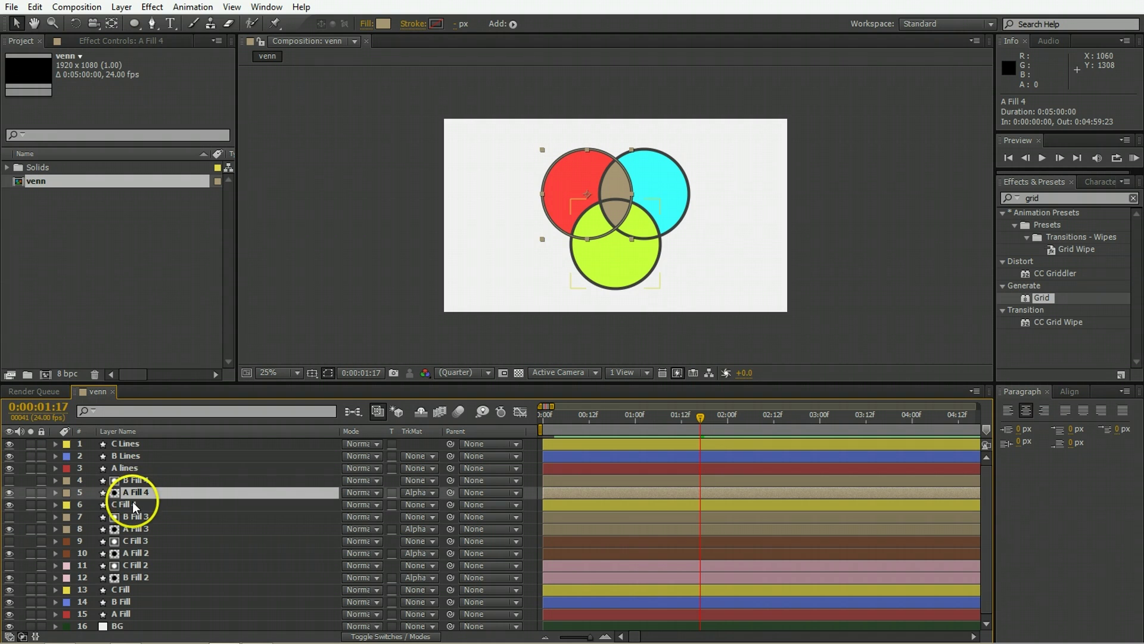
left_click(132, 503)
left_click(426, 504)
left_click(443, 537)
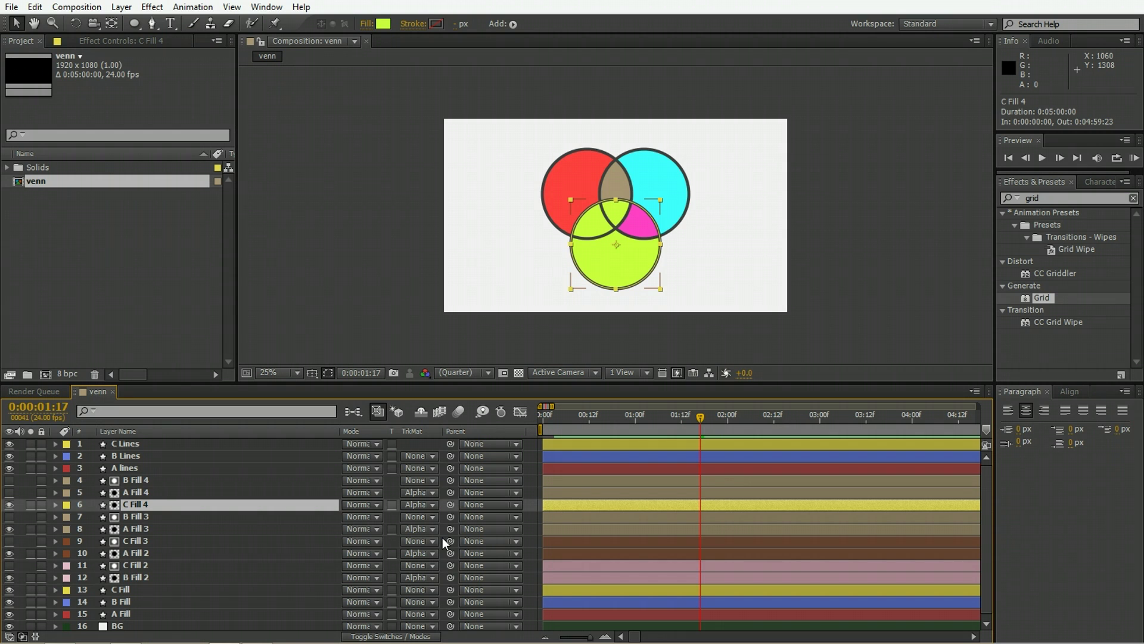
left_click(137, 493)
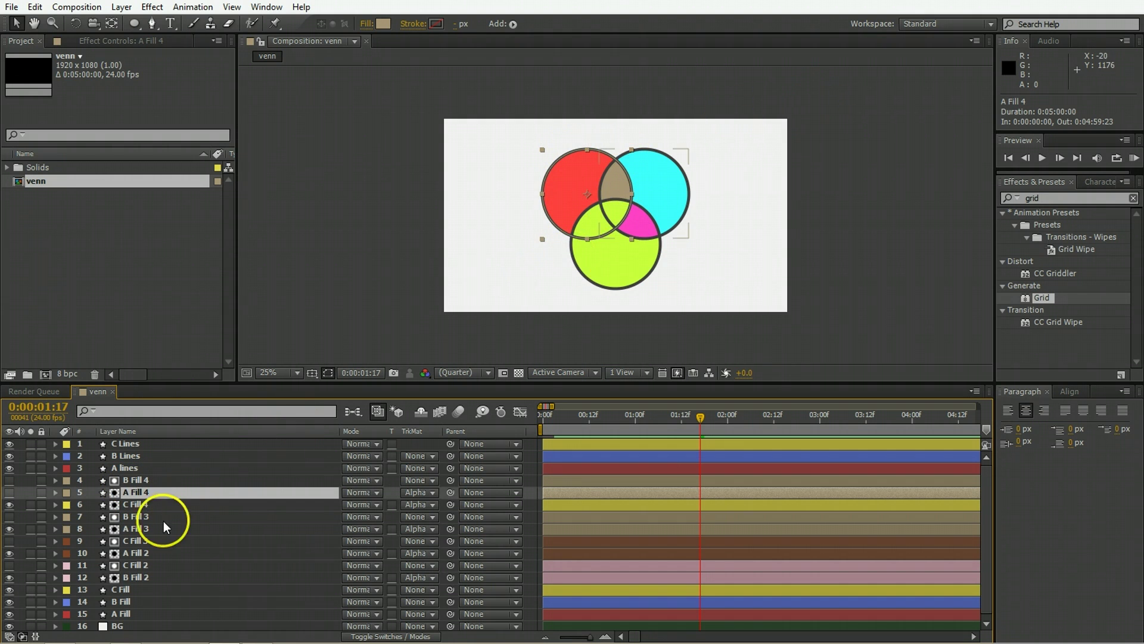
left_click(141, 506)
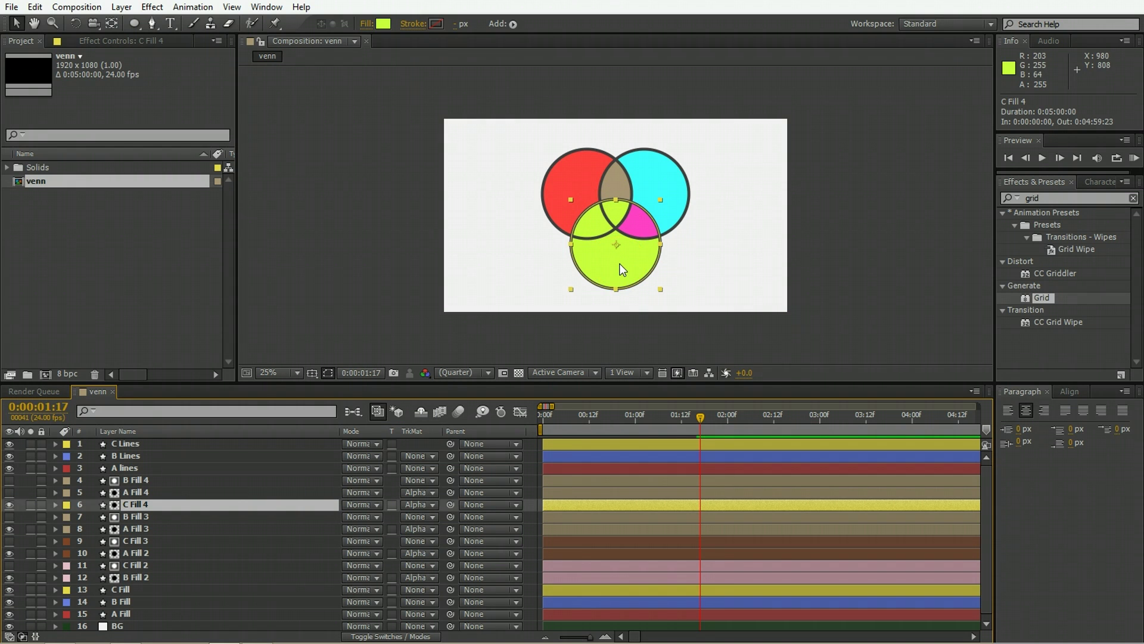
left_click(241, 462)
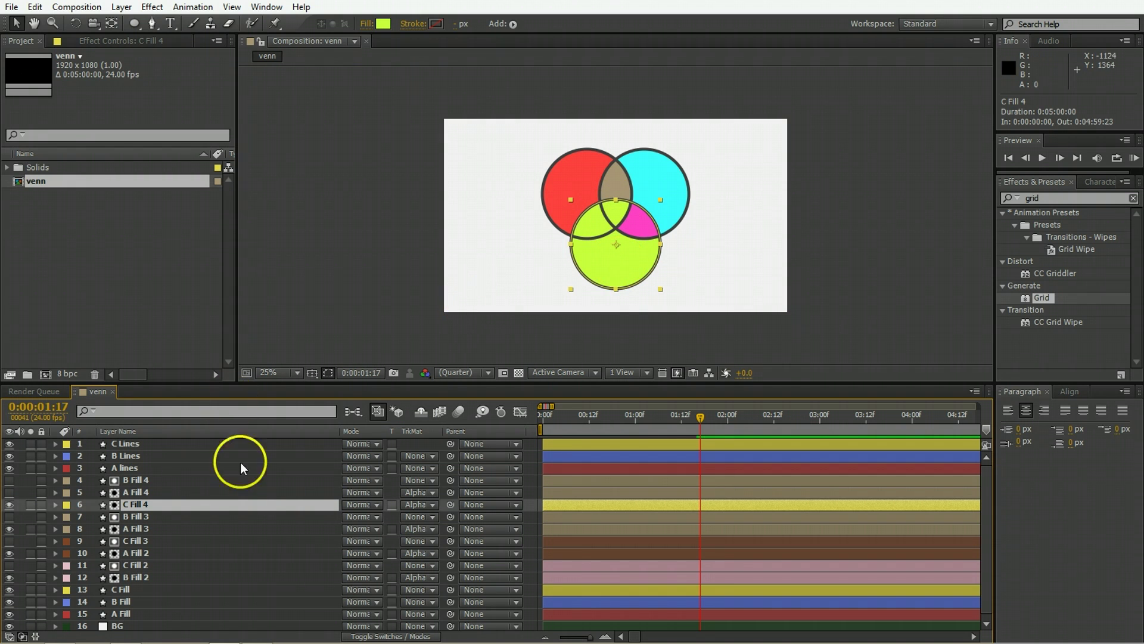
left_click(134, 492)
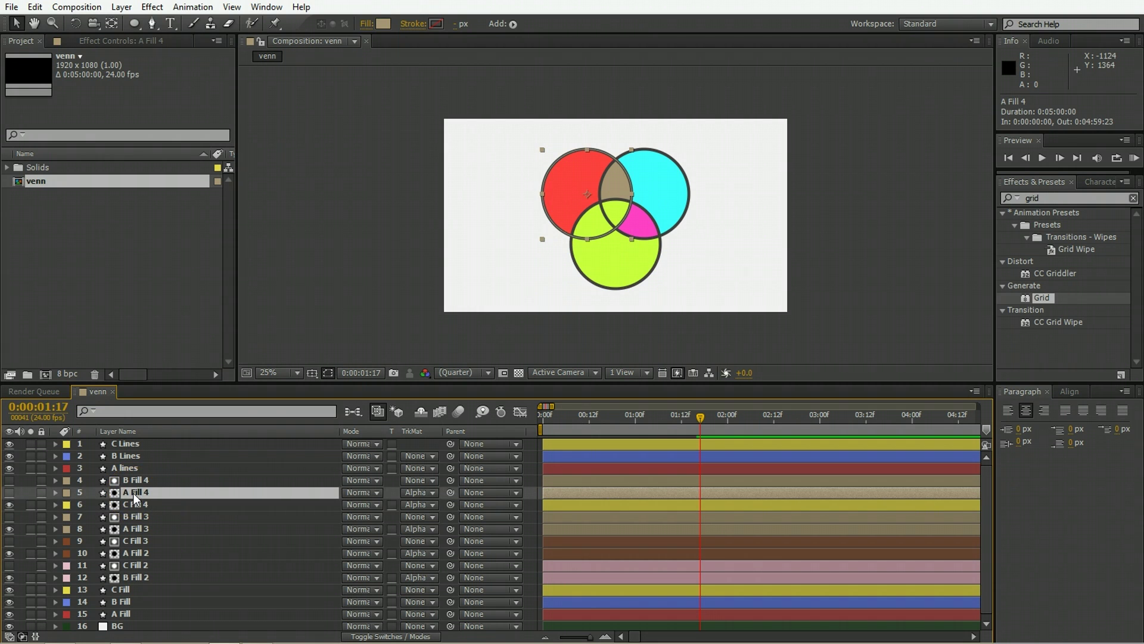
left_click_drag(134, 497, 136, 509)
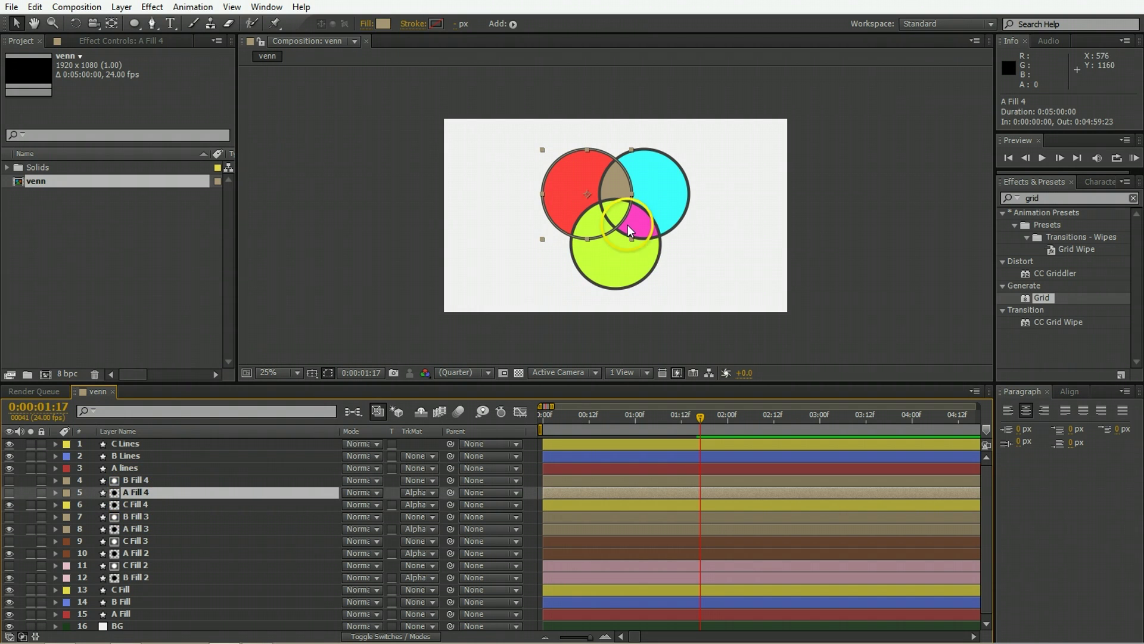
Pre-compose B Fill 4, A Fill 4 and C Fill 4 into a new composition named center
left_click(144, 502)
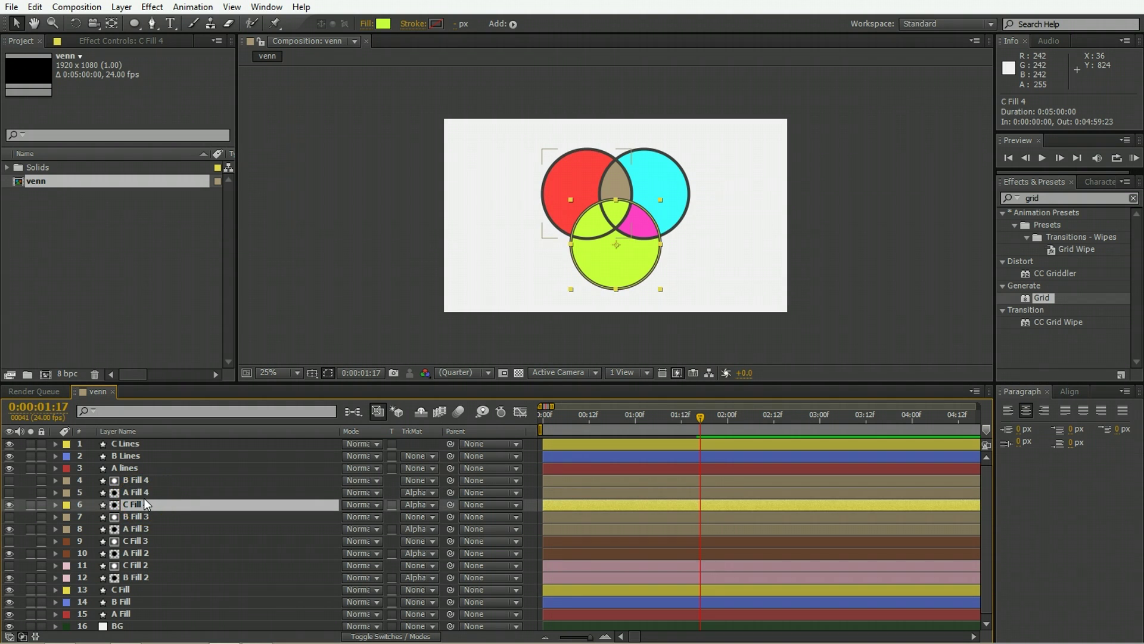
left_click_drag(144, 498, 139, 485)
left_click(135, 481, "shift")
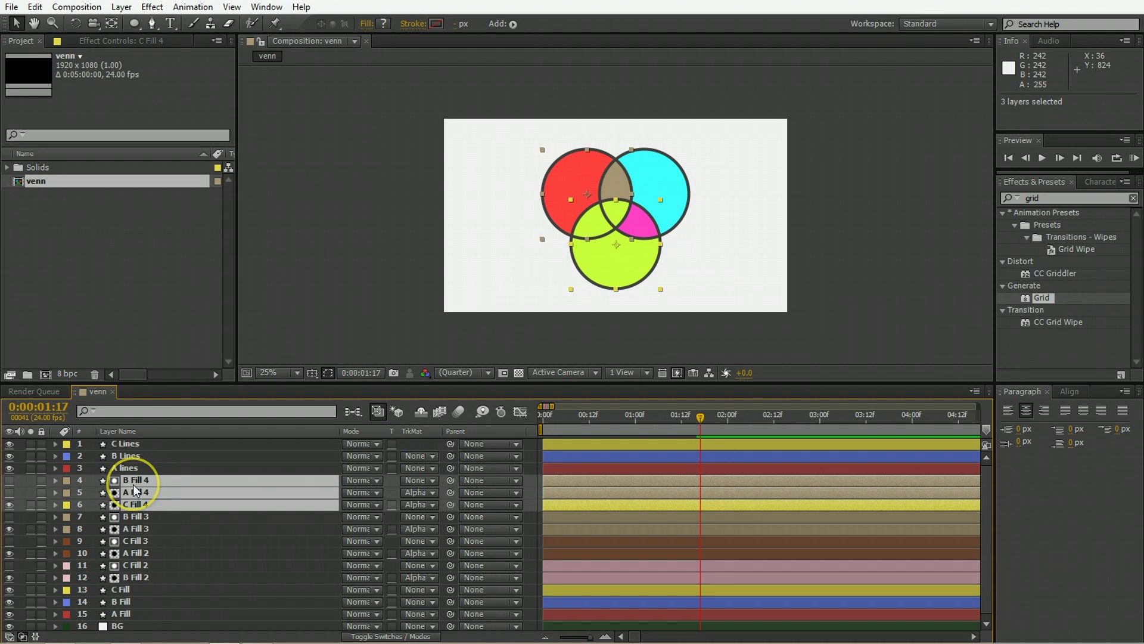
key("ctrl+shift+c")
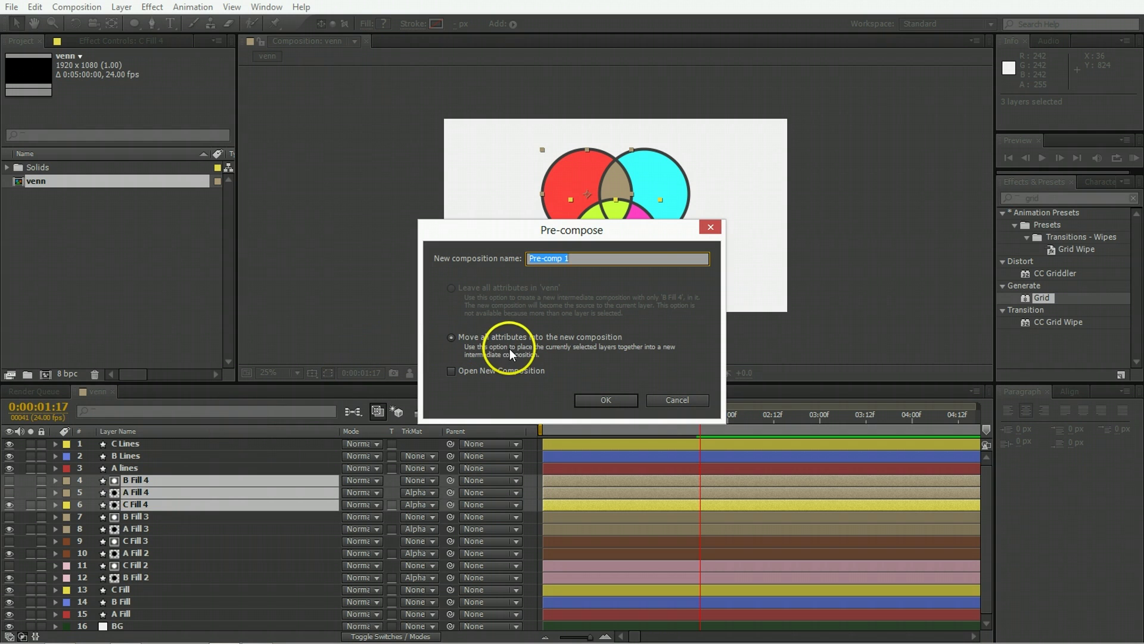
type("center")
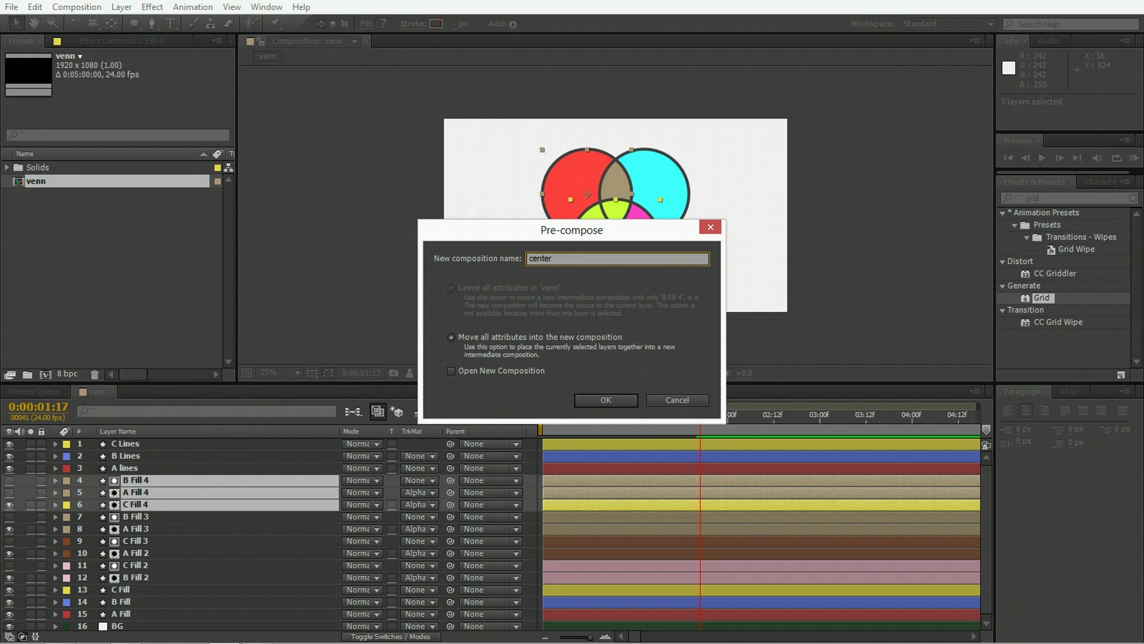
key("Return")
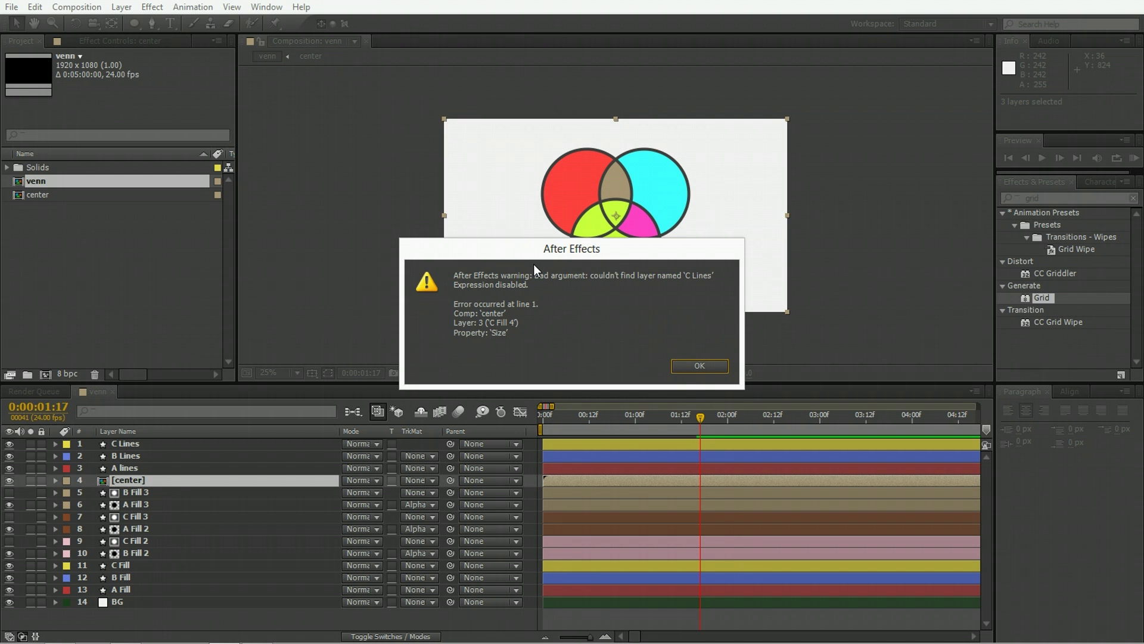
key("Return")
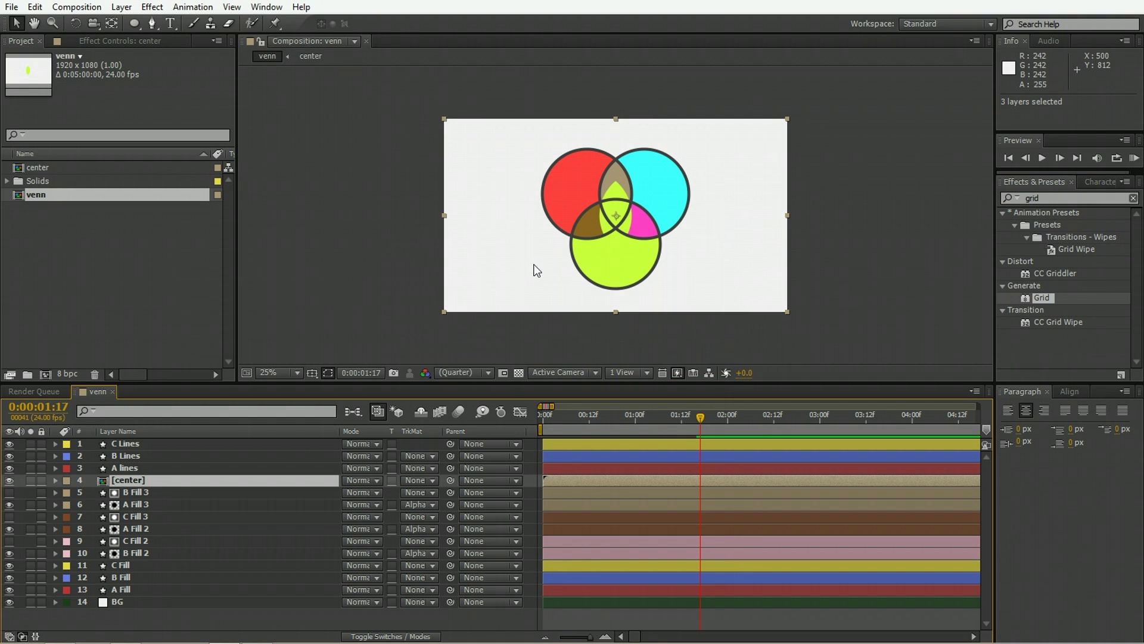
Open the center composition and reveal the expressions on all of its layers
double_click(131, 480)
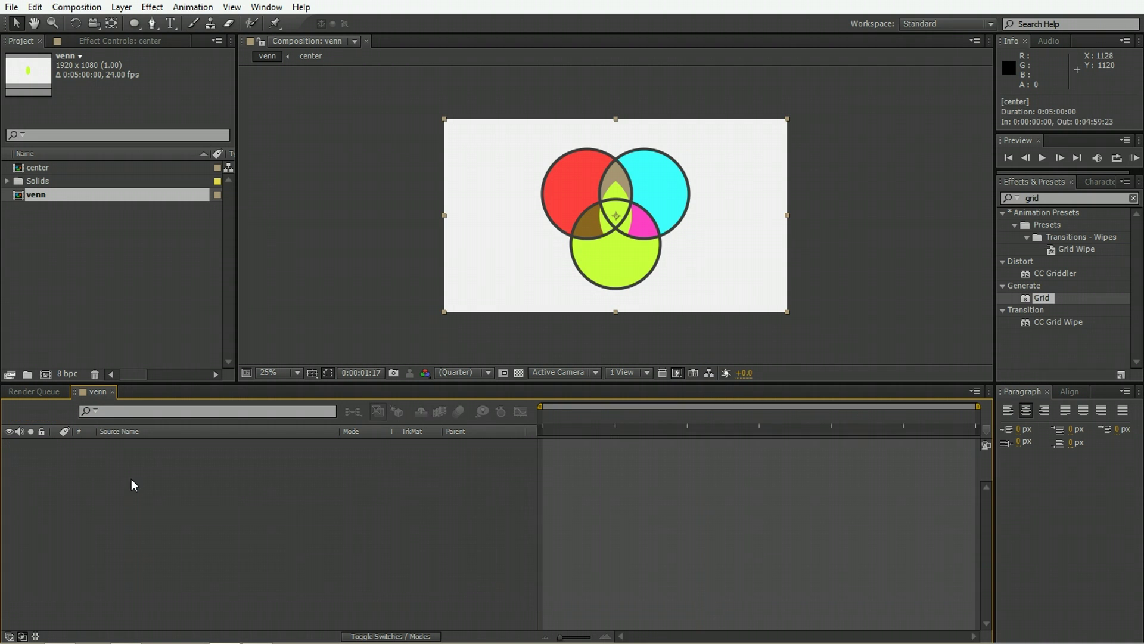
key("ctrl+a")
key("e")
key("e")
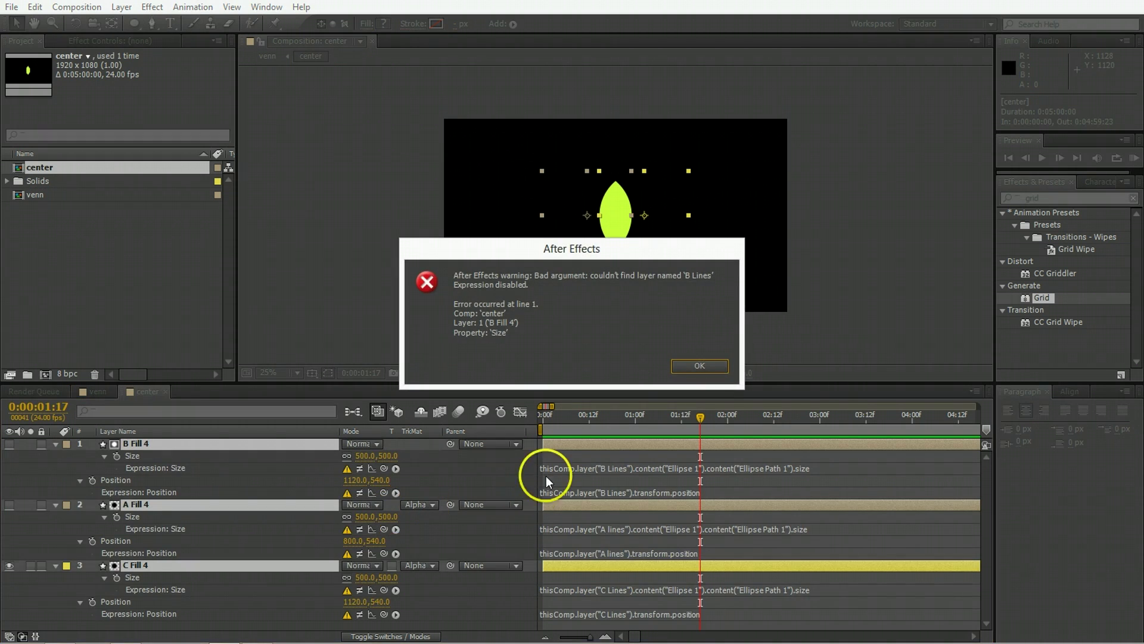
left_click(702, 362)
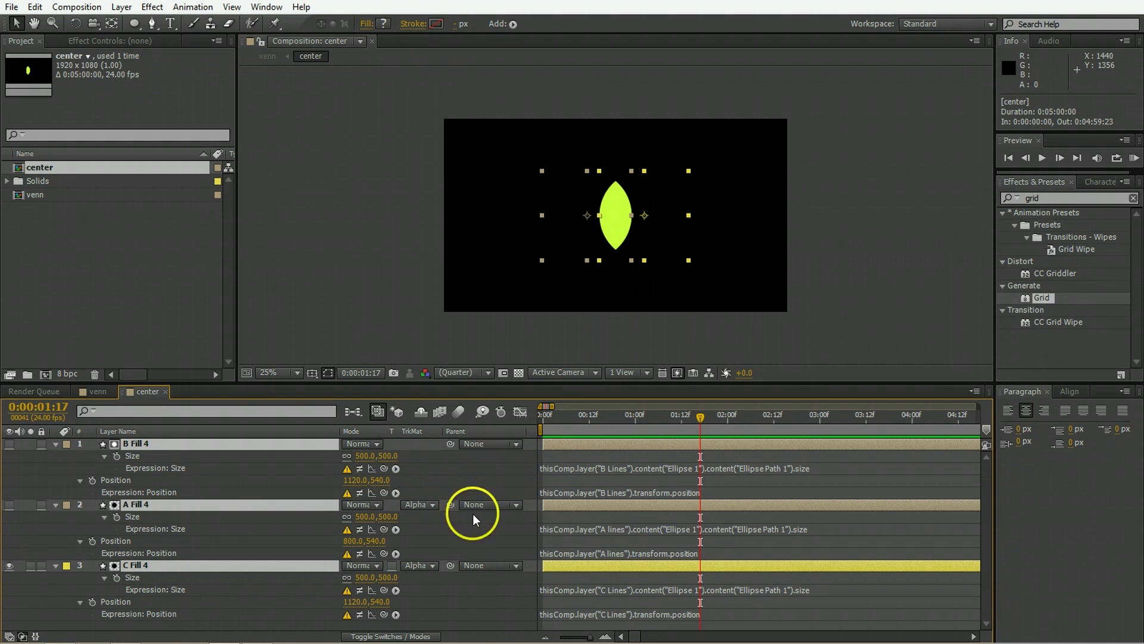
Change B Fill 4's Size expression to start with comp("venn").layer instead of thisComp.layer
left_click(555, 467)
double_click(555, 467)
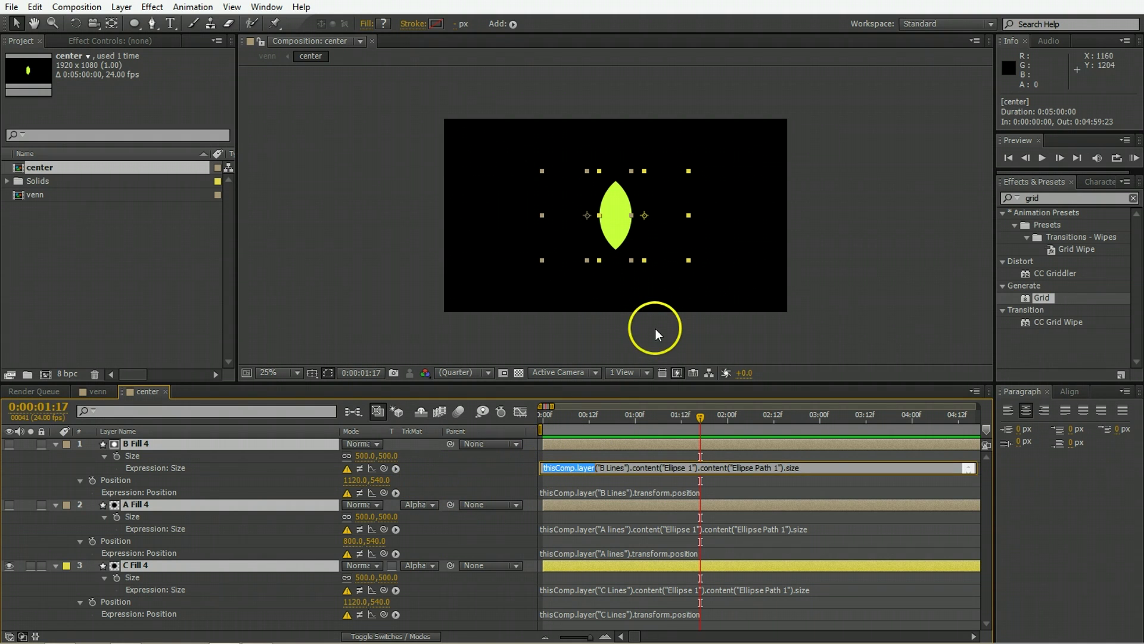
type("comp")
type("()")
type("\"\"")
type("venn")
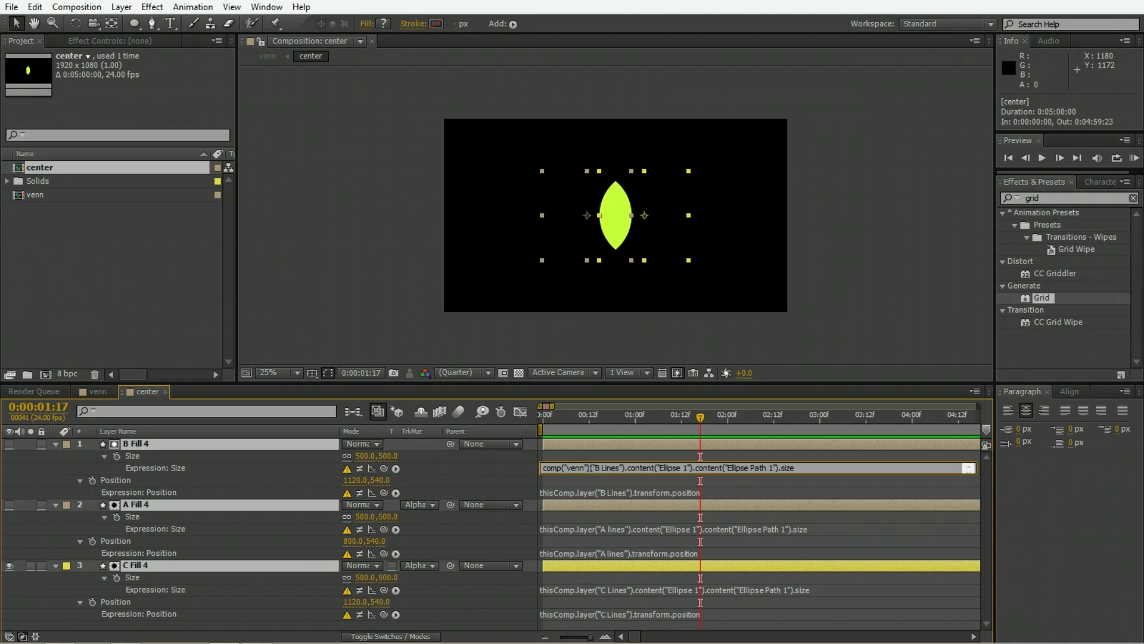
type(".layer")
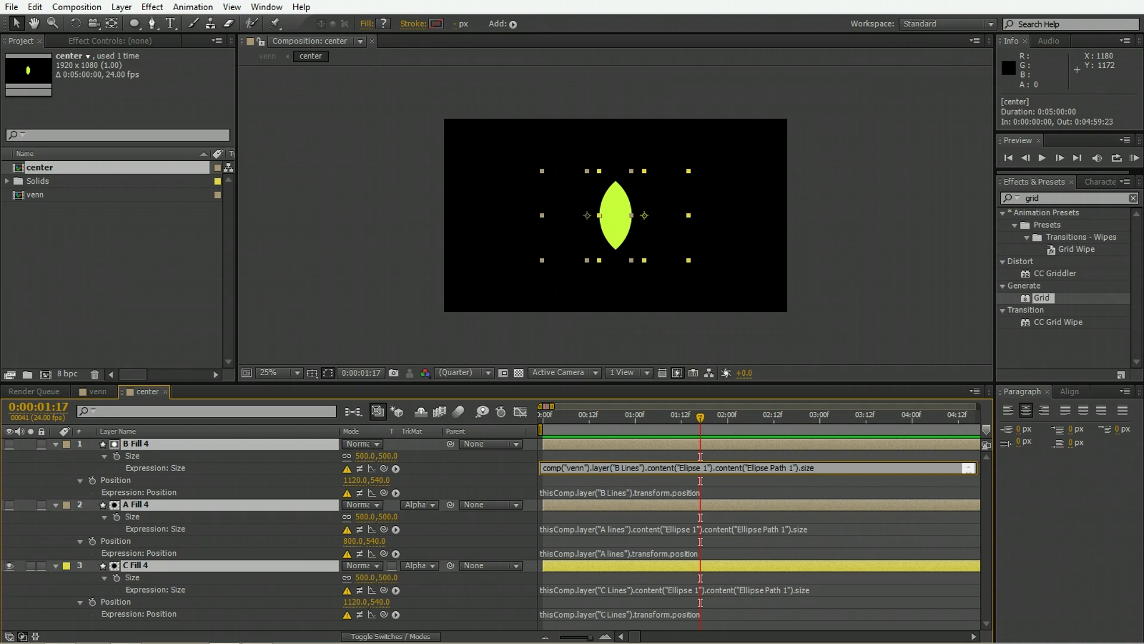
left_click(632, 424)
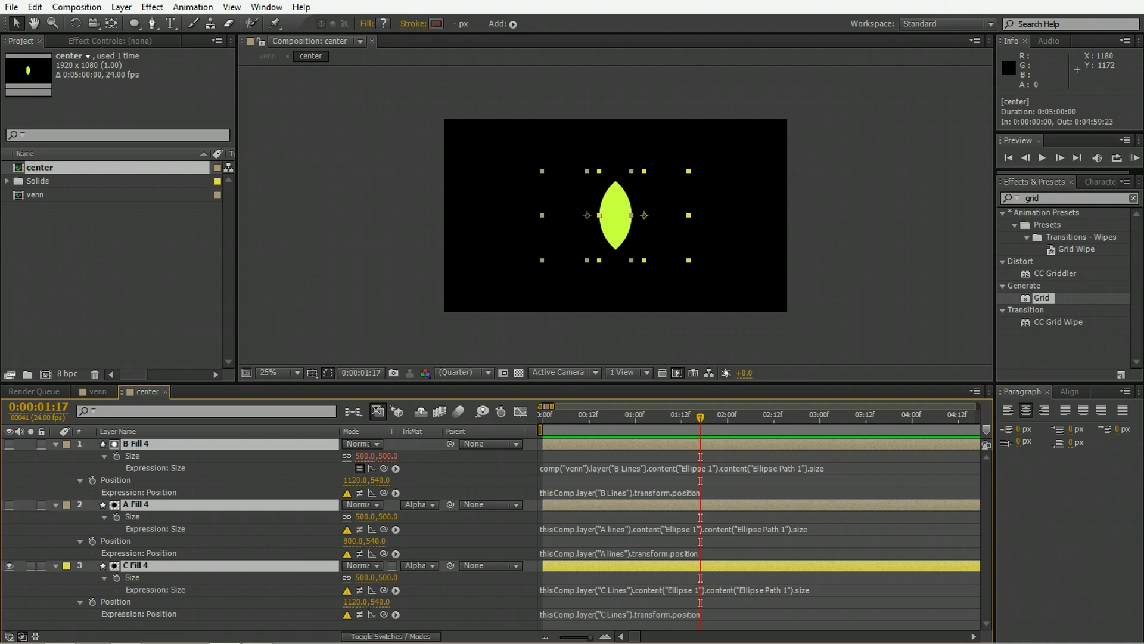
Copy the comp("venn").layer reference into B Fill 4's Position expression in place of thisComp.layer
left_click(564, 469)
left_click_drag(561, 468, 610, 467)
key("ctrl+c")
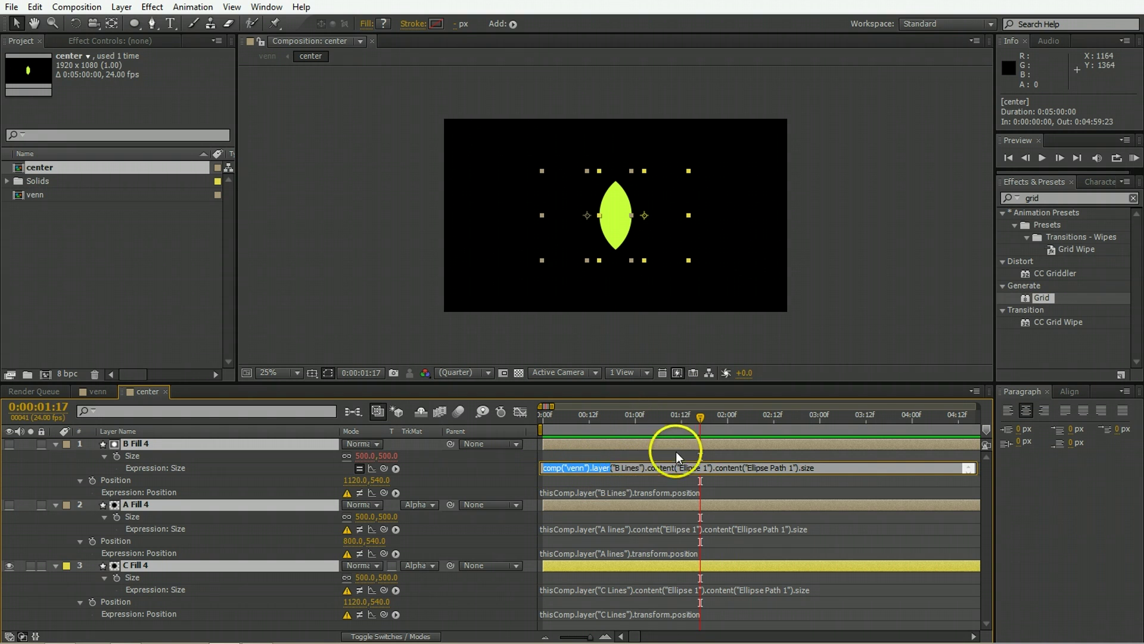
left_click(549, 492)
double_click(550, 491)
key("ctrl+v")
Replace thisComp.layer with comp("venn").layer in A Fill 4's Size and Position expressions
left_click(545, 529)
double_click(545, 529)
key("ctrl+v")
left_click(549, 550)
double_click(549, 550)
key("ctrl+v")
Replace thisComp.layer with comp("venn").layer in C Fill 4's Size and Position expressions
double_click(551, 589)
type("comp(\"venn\")")
double_click(550, 614)
type("comp(\"venn\")")
left_click(241, 456)
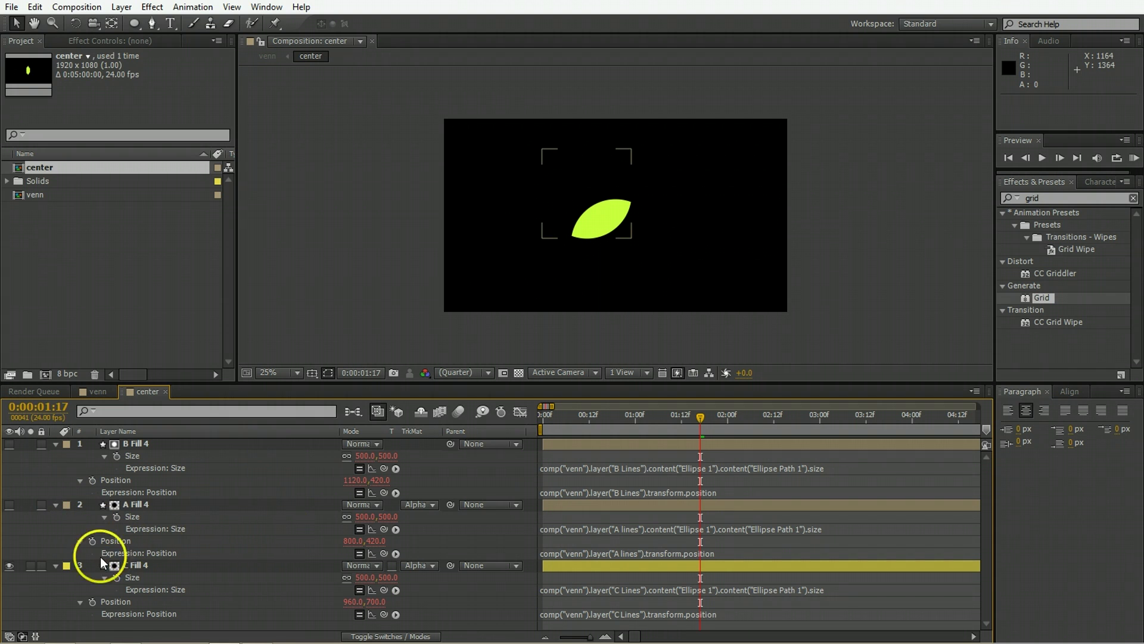
Collapse the properties of all layers and set A Fill 4's blending mode to Stencil Alpha
key("ctrl+a")
key("ctrl+grave")
left_click(180, 473)
left_click(141, 456)
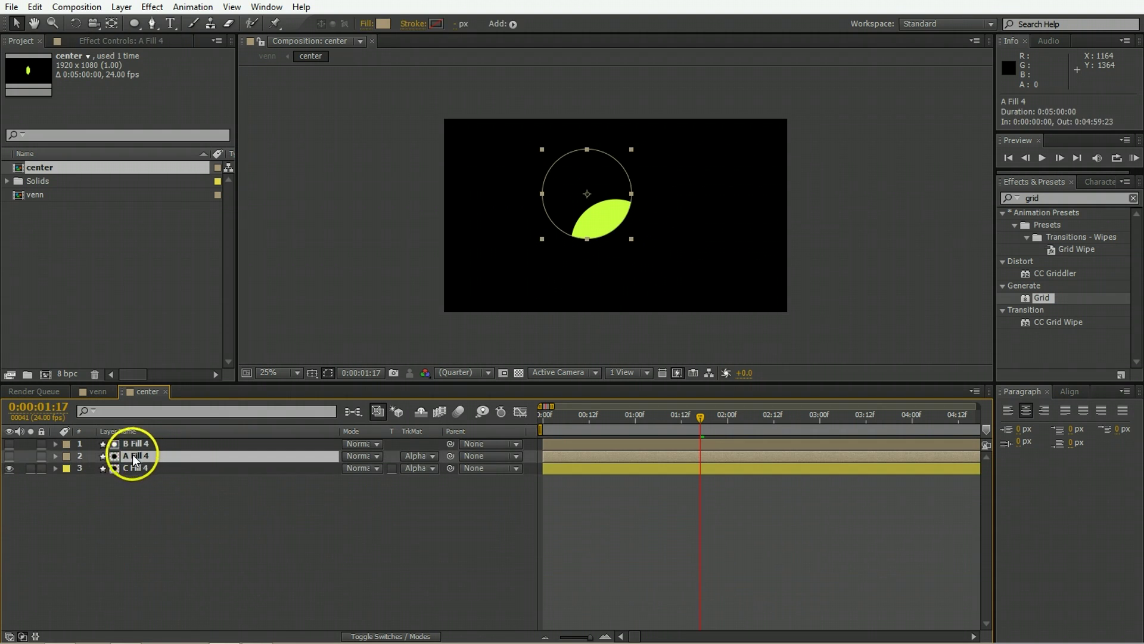
left_click(346, 456)
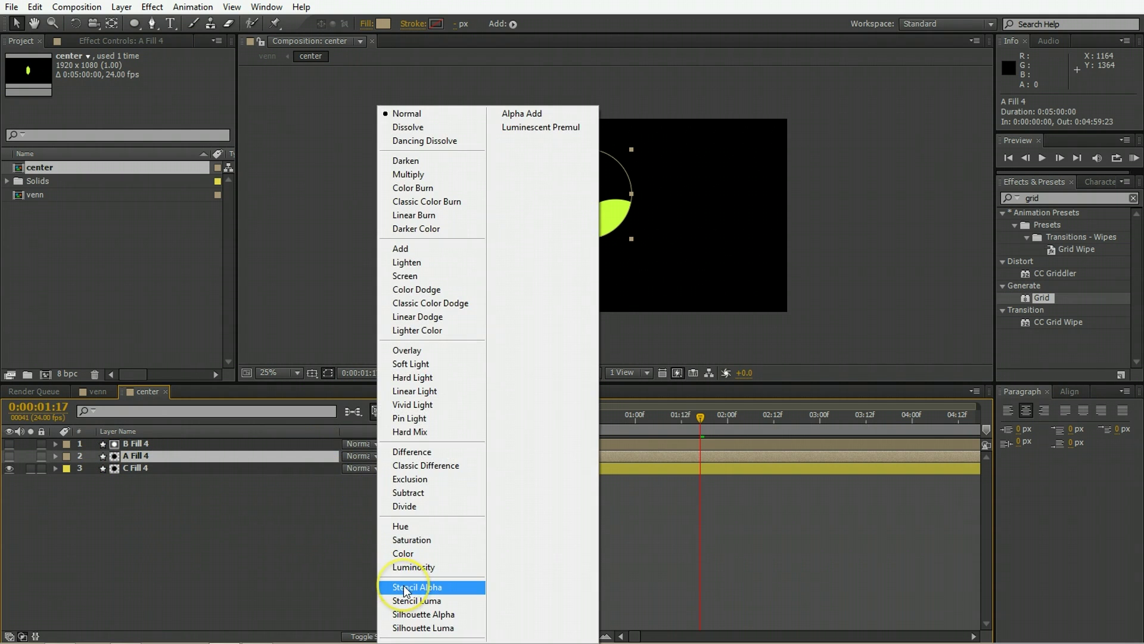
left_click(404, 589)
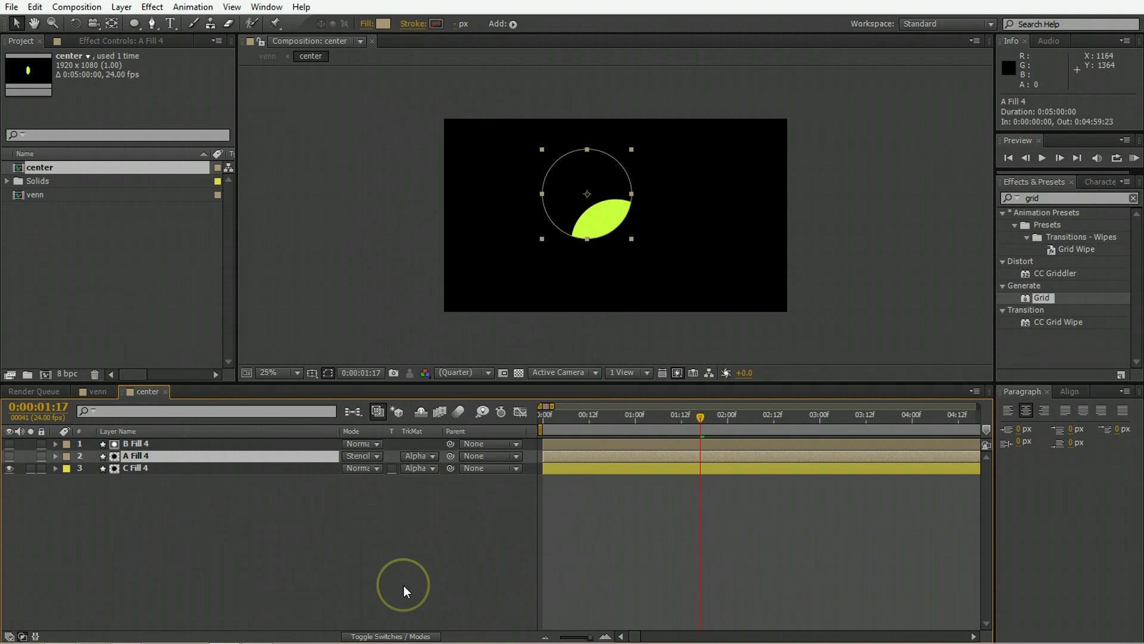
Set C Fill 4's track matte to None and turn on A Fill 4's visibility
left_click(353, 469)
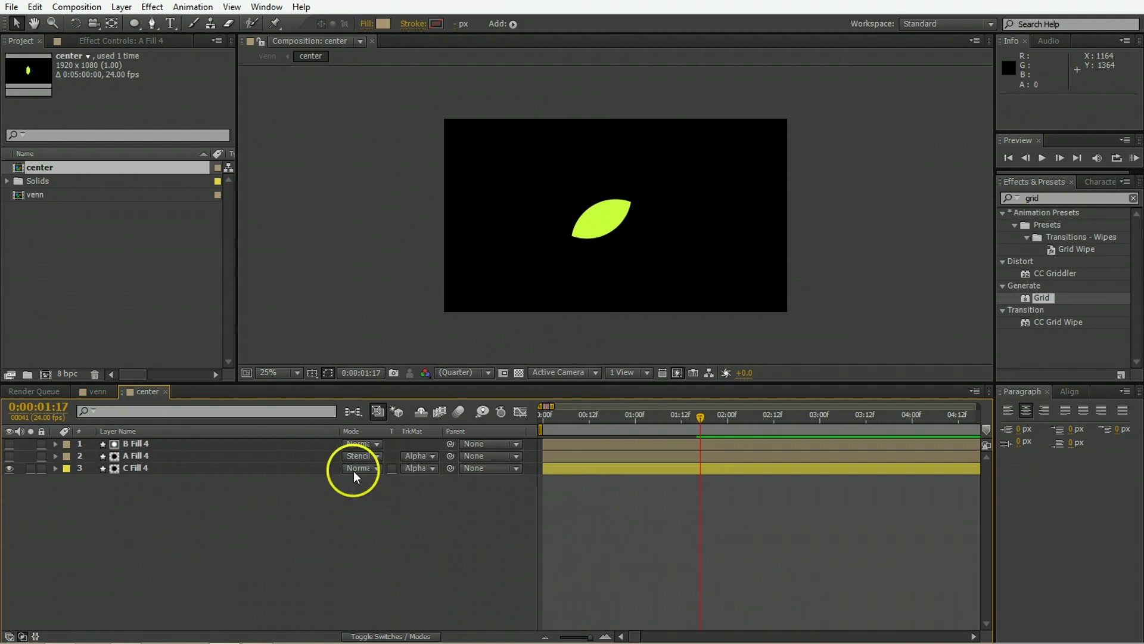
left_click(410, 467)
left_click(430, 484)
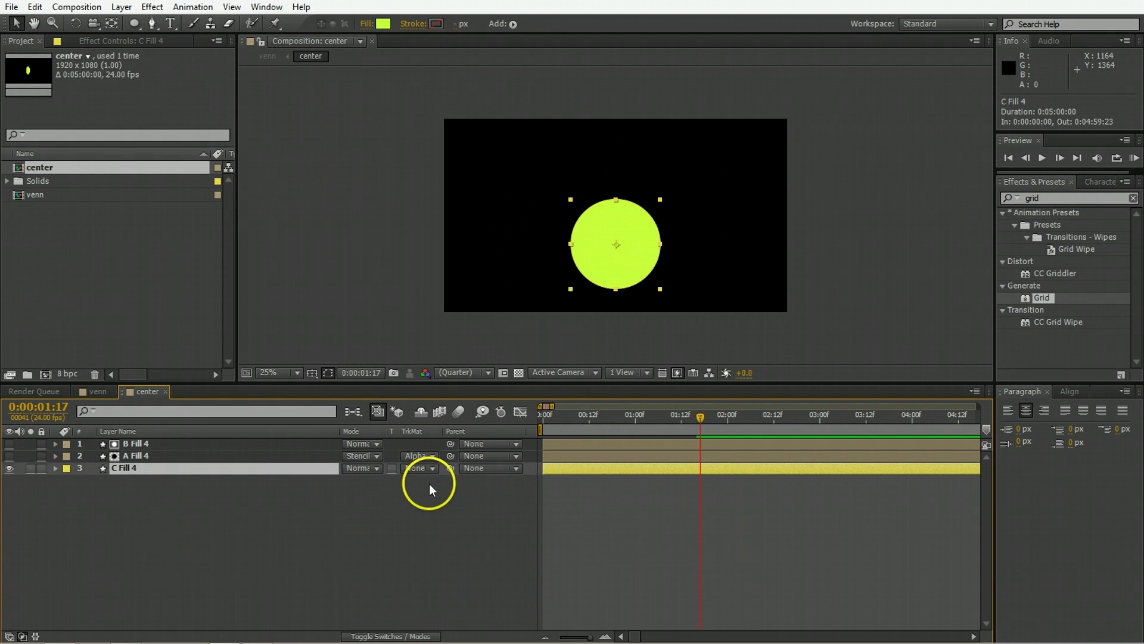
left_click(9, 456)
left_click(148, 457)
left_click(161, 484)
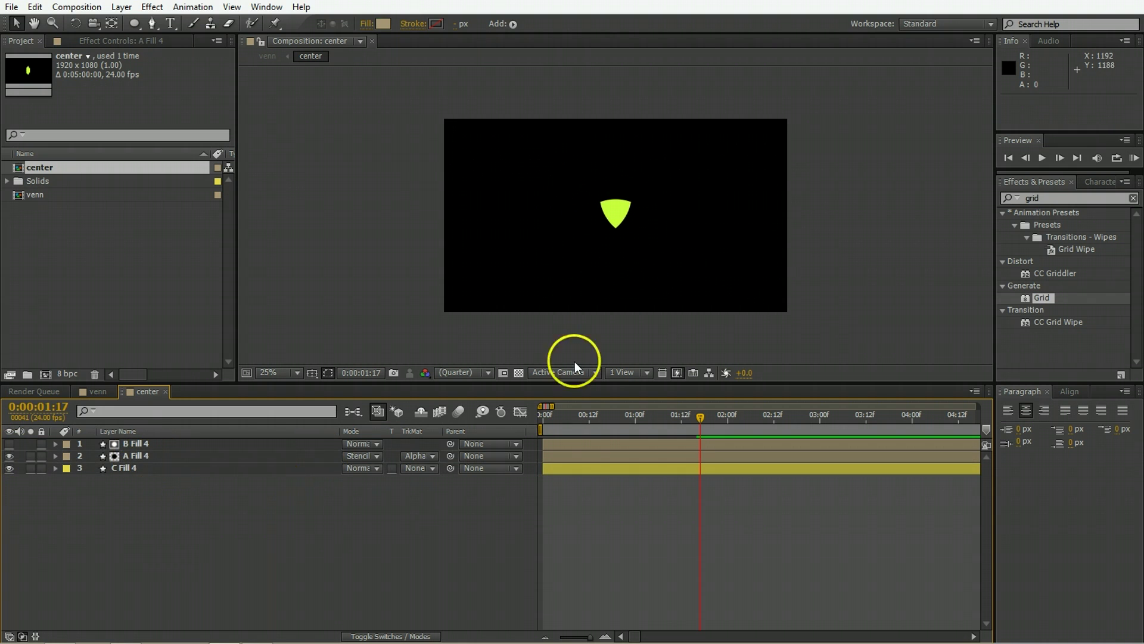
Preview the center composition from the start and examine how the A Fill 4 and B Fill 4 circles bound the shape
key("Home")
key("space")
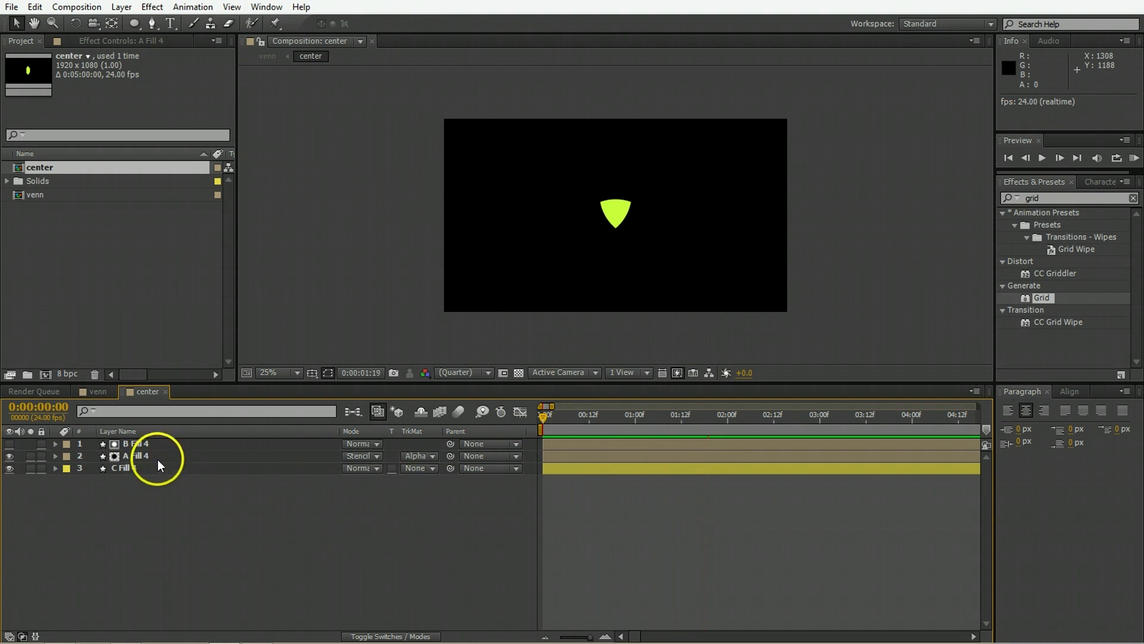
left_click(172, 454)
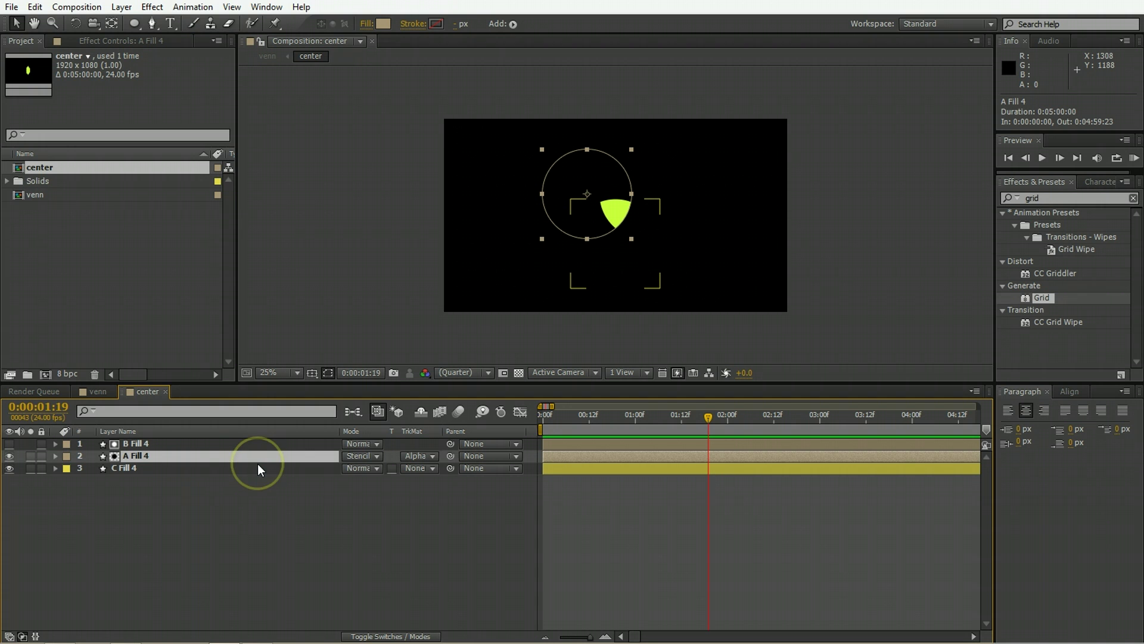
left_click(180, 445)
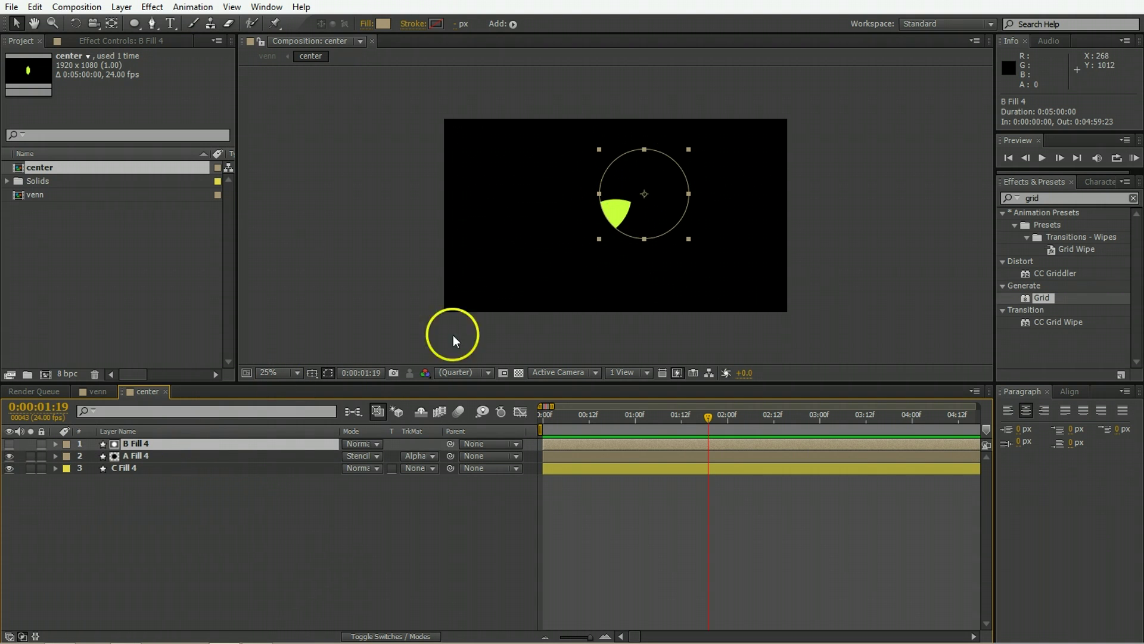
left_click(223, 456)
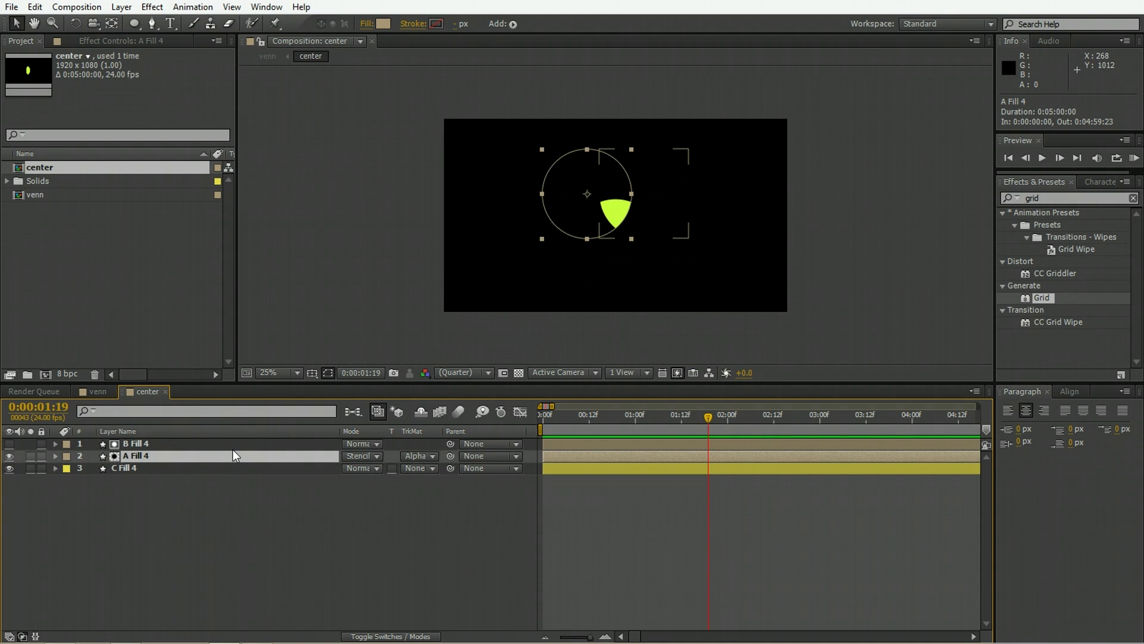
Examine the C Fill 4 and A Fill 4 circles in the center composition and check the overlap shape at several times
left_click(213, 470)
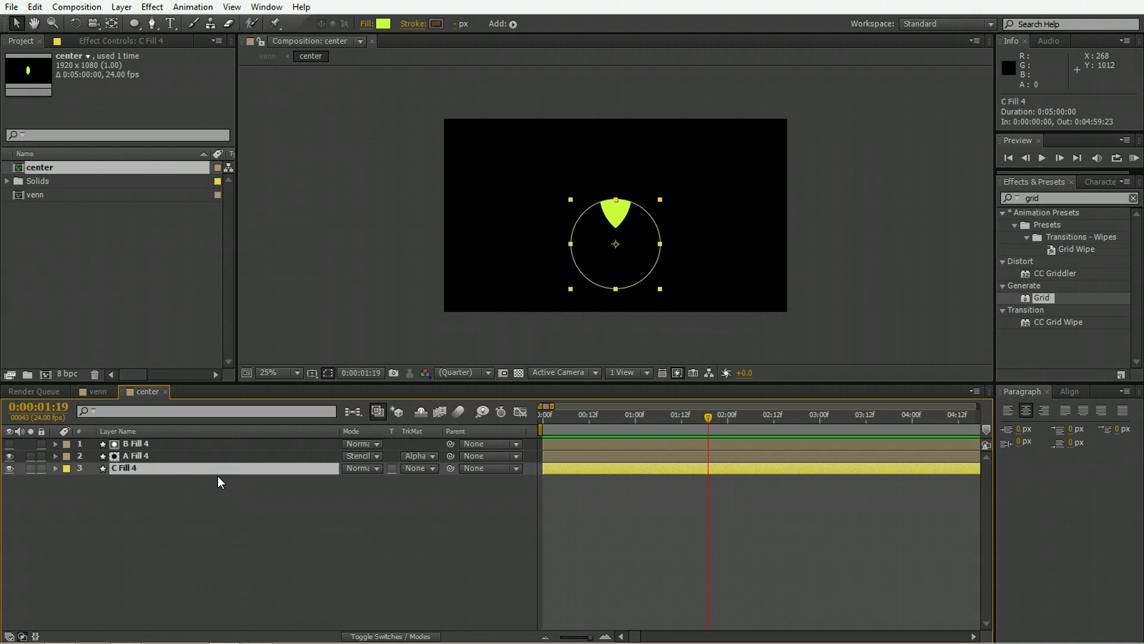
left_click(142, 456)
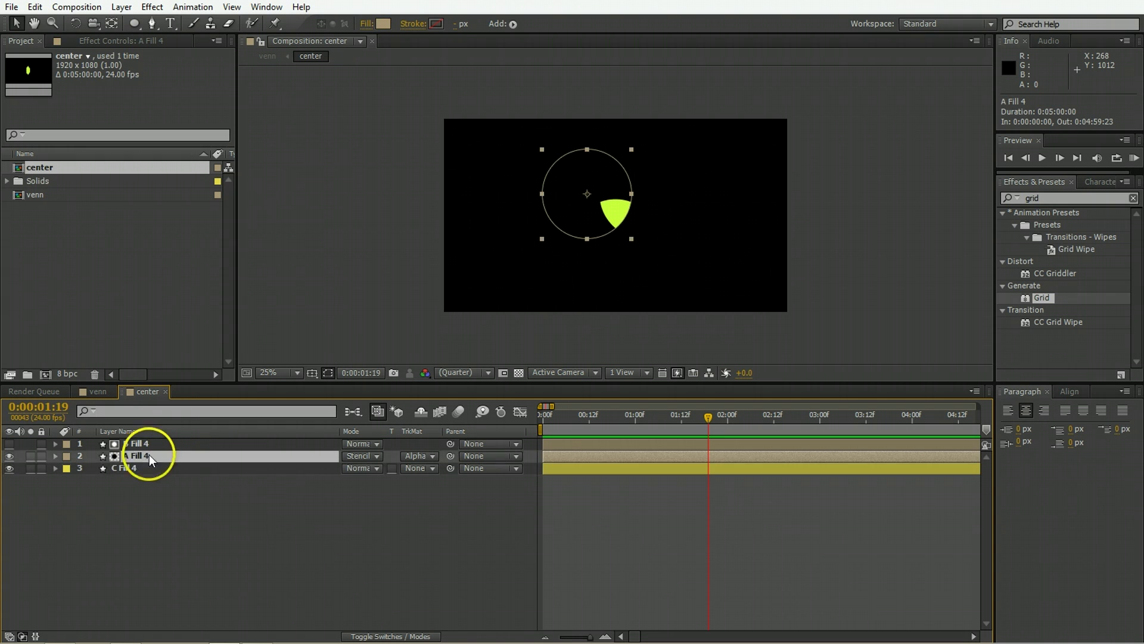
left_click(238, 496)
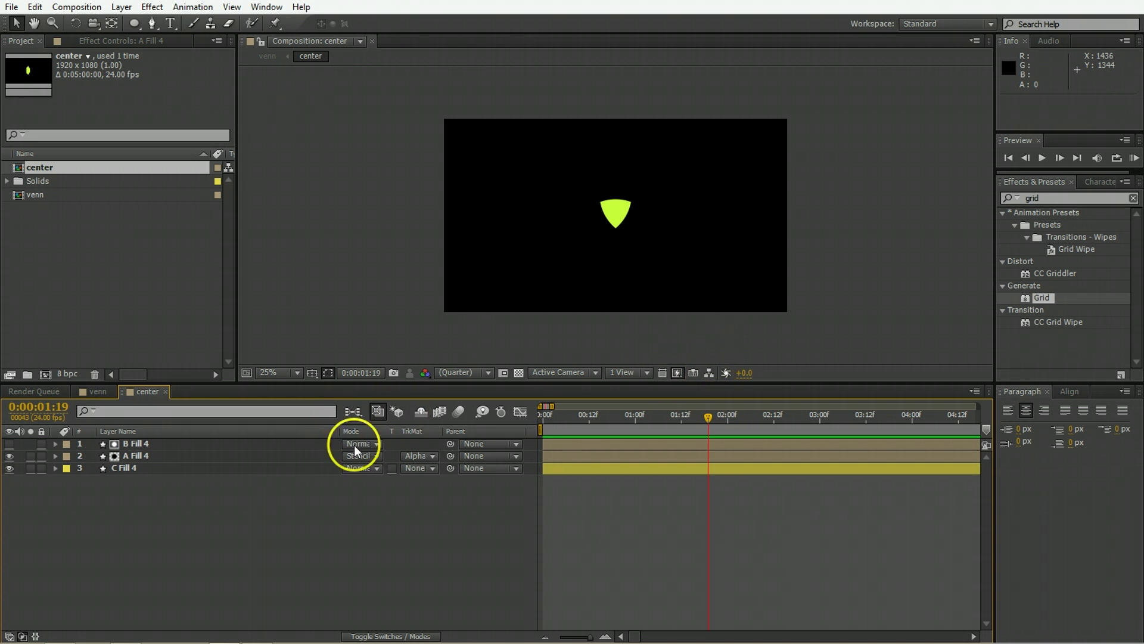
left_click(542, 418)
left_click(627, 417)
left_click(686, 416)
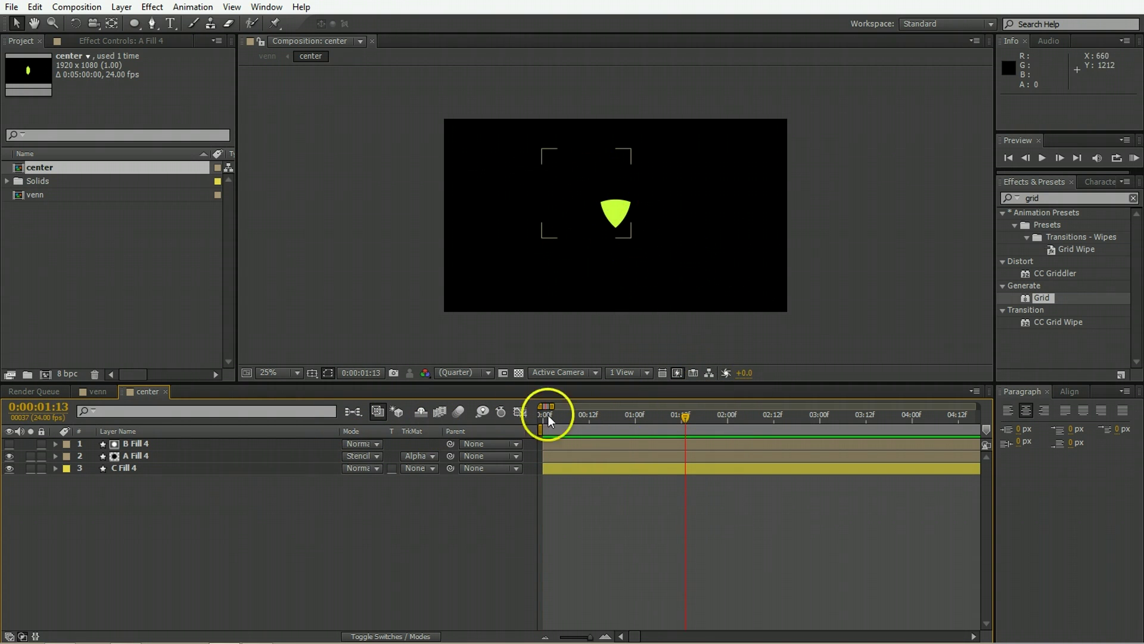
Set the fill colour of all three layers in the center composition to light grey E0E0E0
key("ctrl+a")
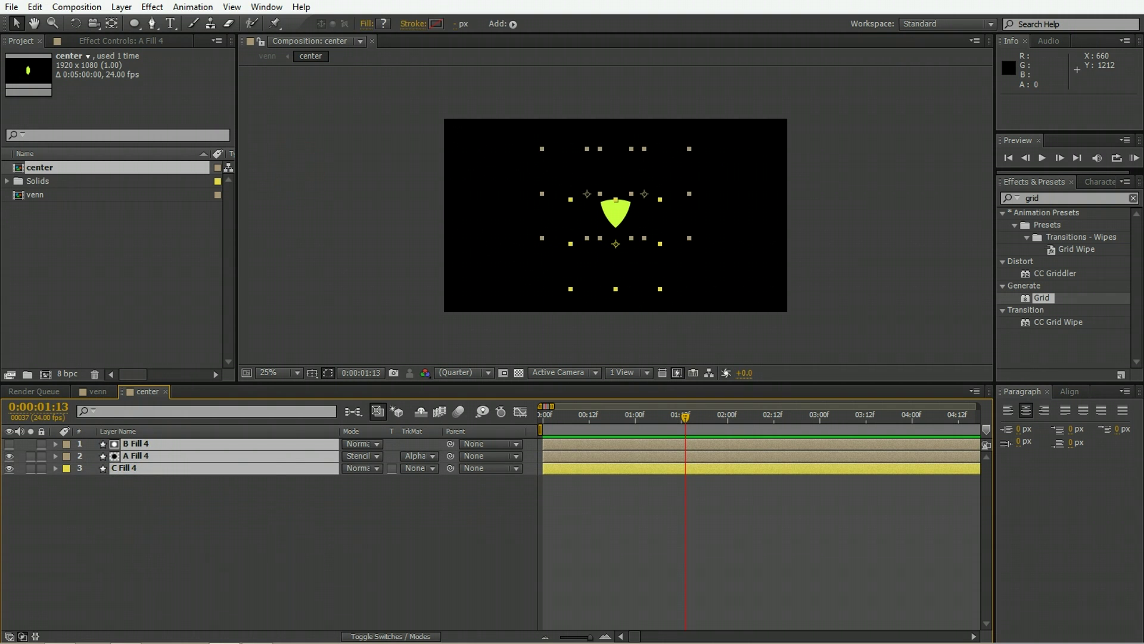
left_click(384, 24)
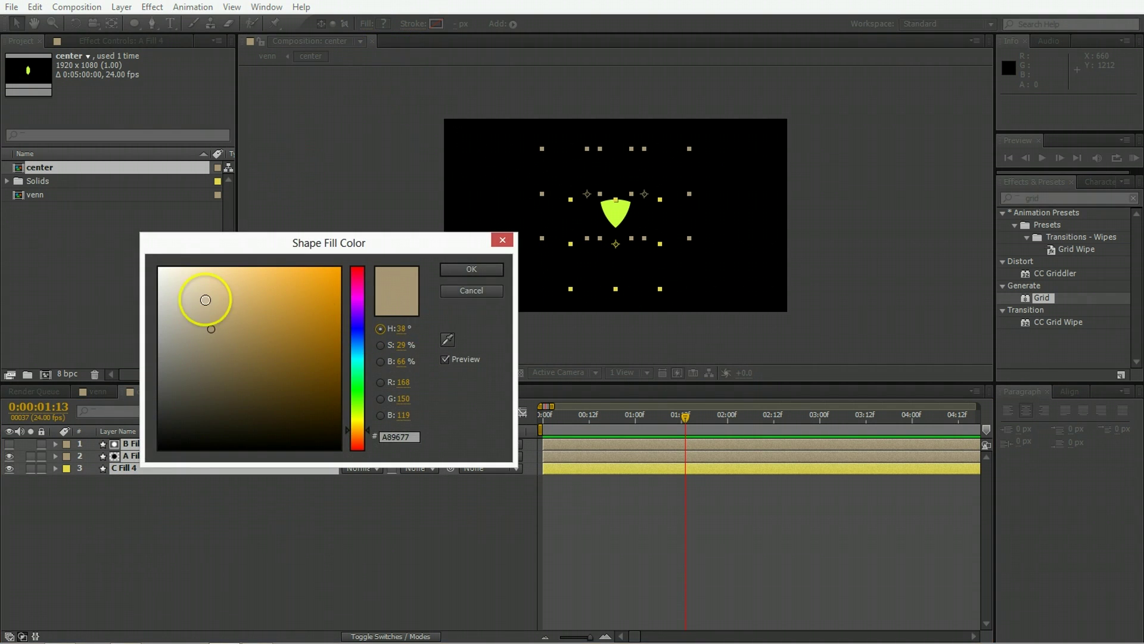
left_click_drag(200, 299, 149, 286)
left_click(471, 269)
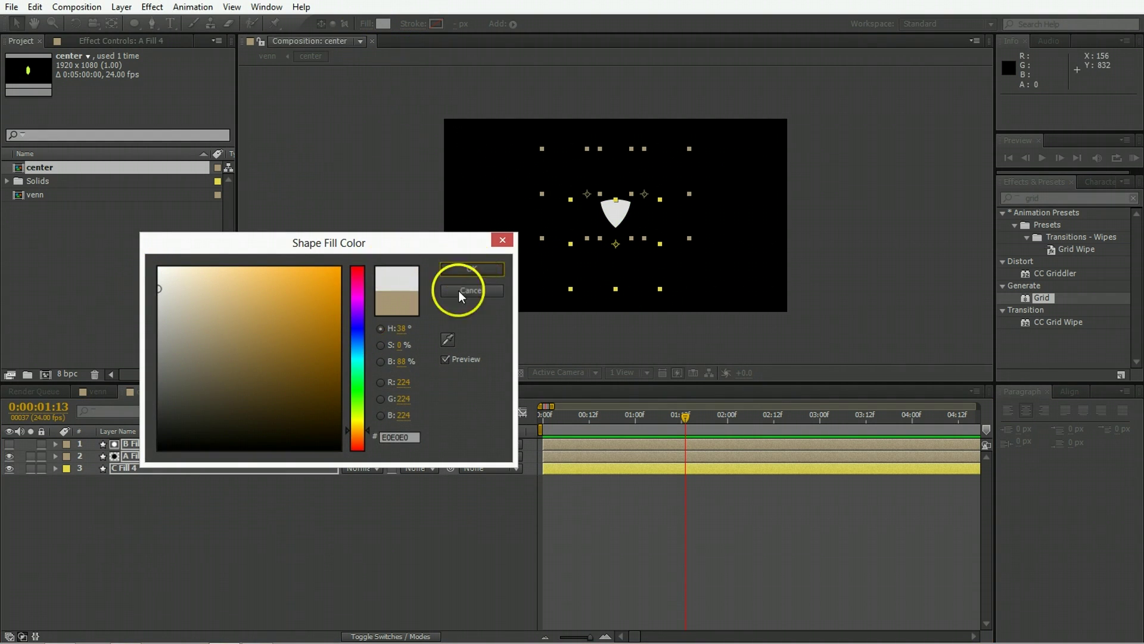
left_click(261, 505)
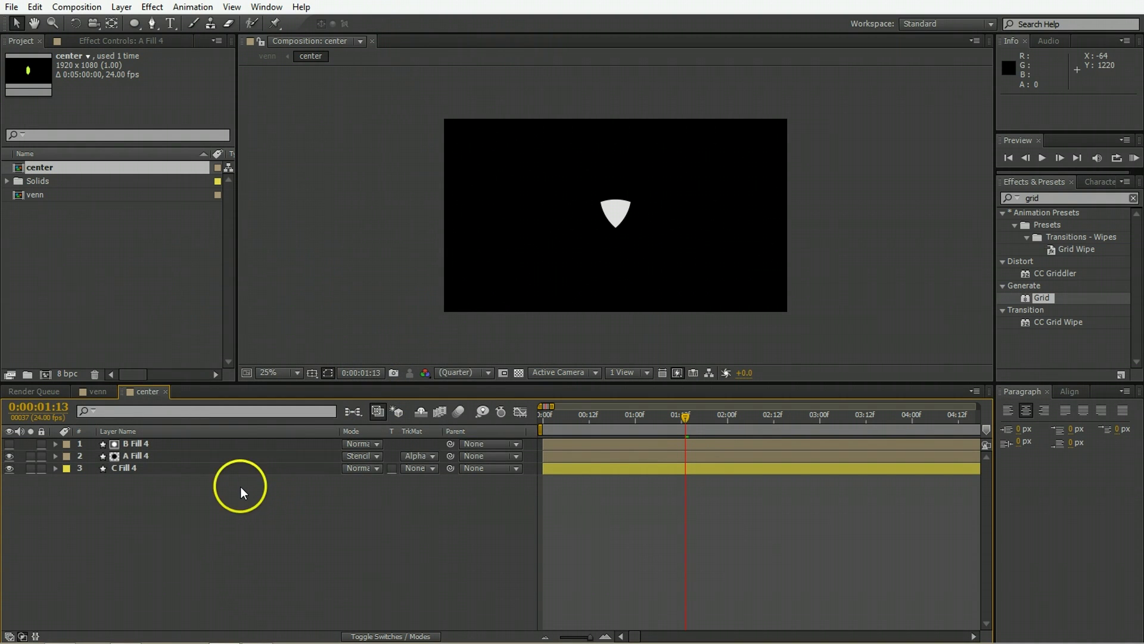
Close the center composition and preview the venn composition from the start, examining the centre overlap
key("ctrl+w")
left_click_drag(564, 417, 531, 419)
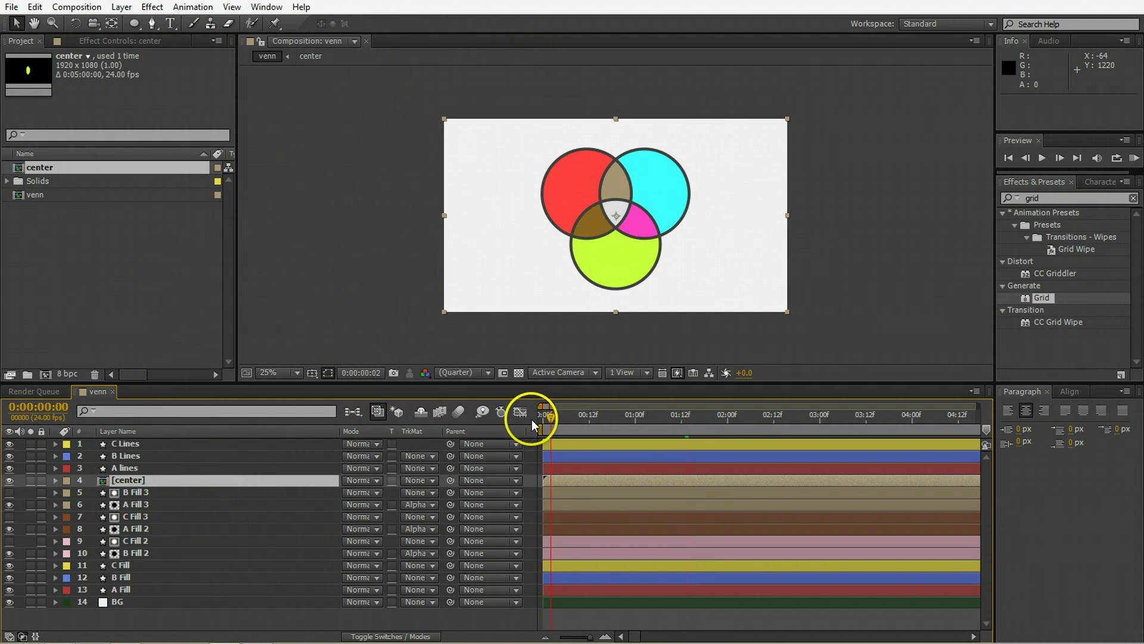
key("KP_0")
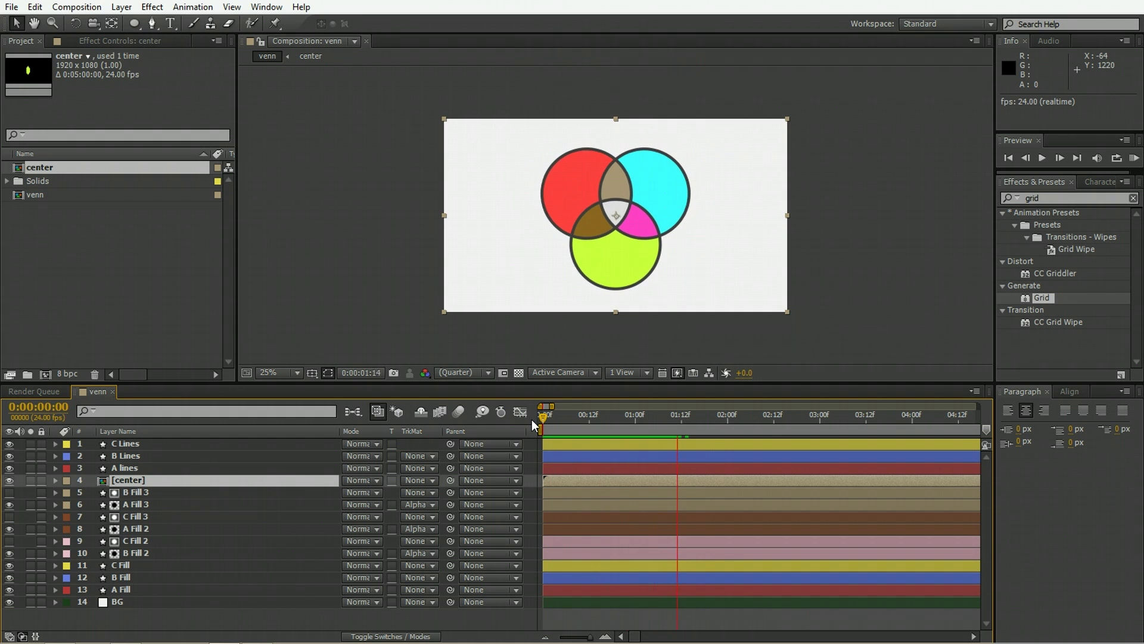
left_click(602, 267)
left_click_drag(602, 267, 613, 215)
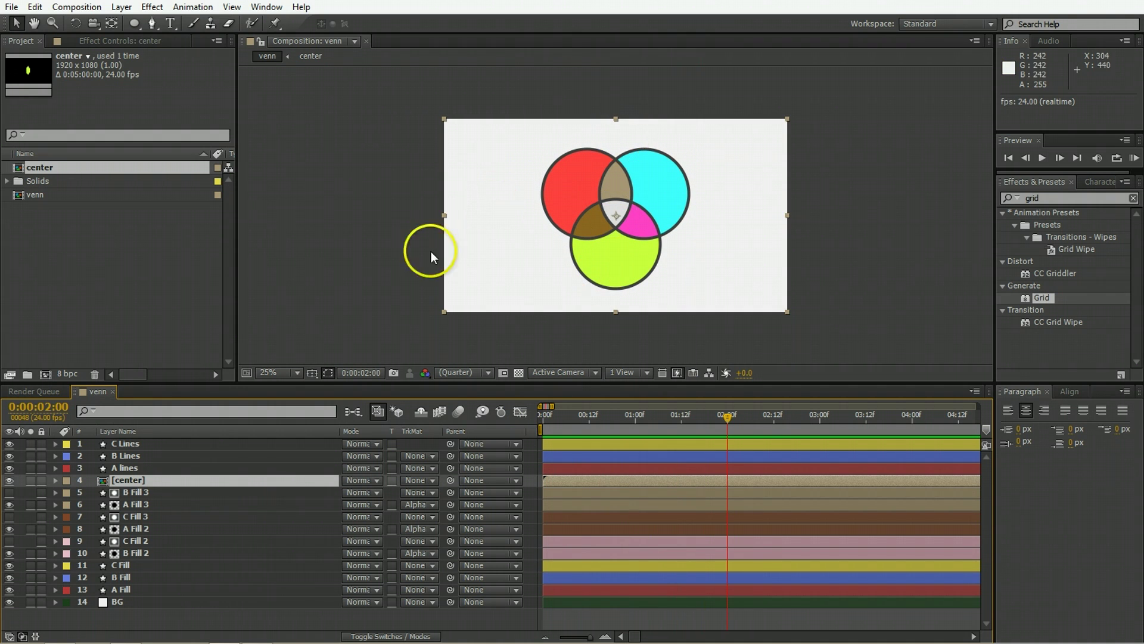
Nudge the A lines circle around at 0:00:02:00 to test the linked fills and overlaps, ending at position 760, 420
left_click(122, 467)
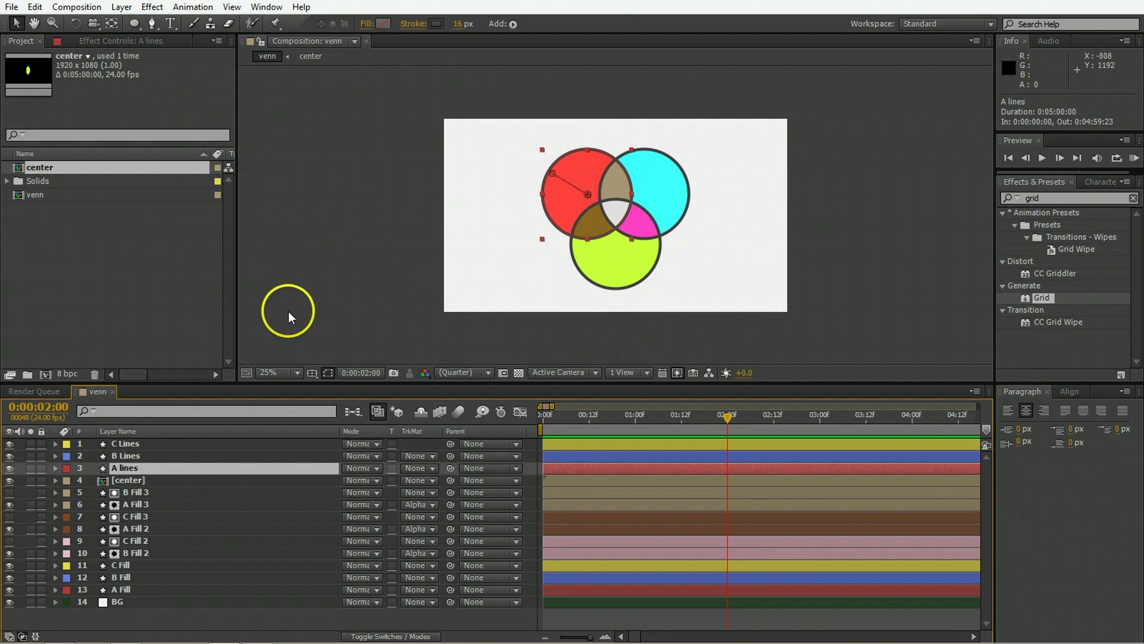
key("shift+Up")
key("shift+Up")
key("shift+Up")
key("shift+Up")
key("shift+Left")
key("shift+Left")
key("shift+Left")
key("shift+Left")
key("shift+Left")
key("shift+Left")
key("shift+Left")
key("shift+Left")
key("shift+Left")
key("shift+Left")
key("shift+Left")
key("shift+Left")
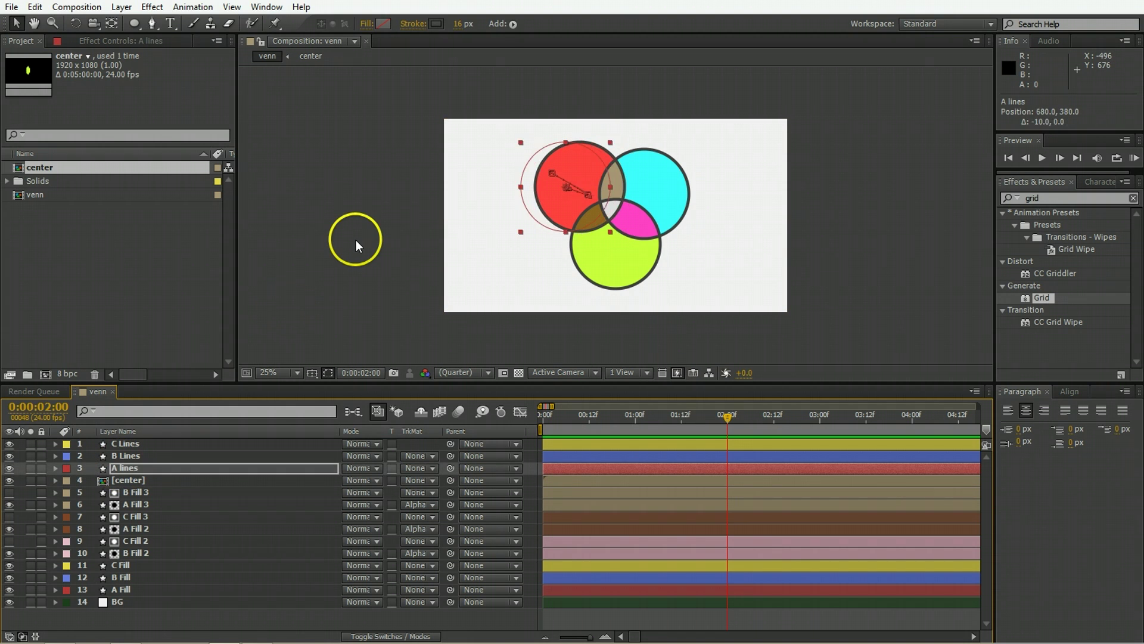
key("shift+Down")
key("shift+Down")
key("shift+Down")
key("shift+Down")
key("shift+Down")
key("shift+Down")
key("shift+Down")
key("shift+Down")
key("shift+Right")
key("shift+Right")
key("shift+Right")
key("shift+Right")
key("shift+Right")
key("shift+Right")
key("shift+Right")
key("shift+Right")
key("shift+Right")
key("shift+Right")
key("shift+Right")
key("shift+Right")
key("shift+Right")
key("shift+Right")
key("shift+Right")
key("shift+Right")
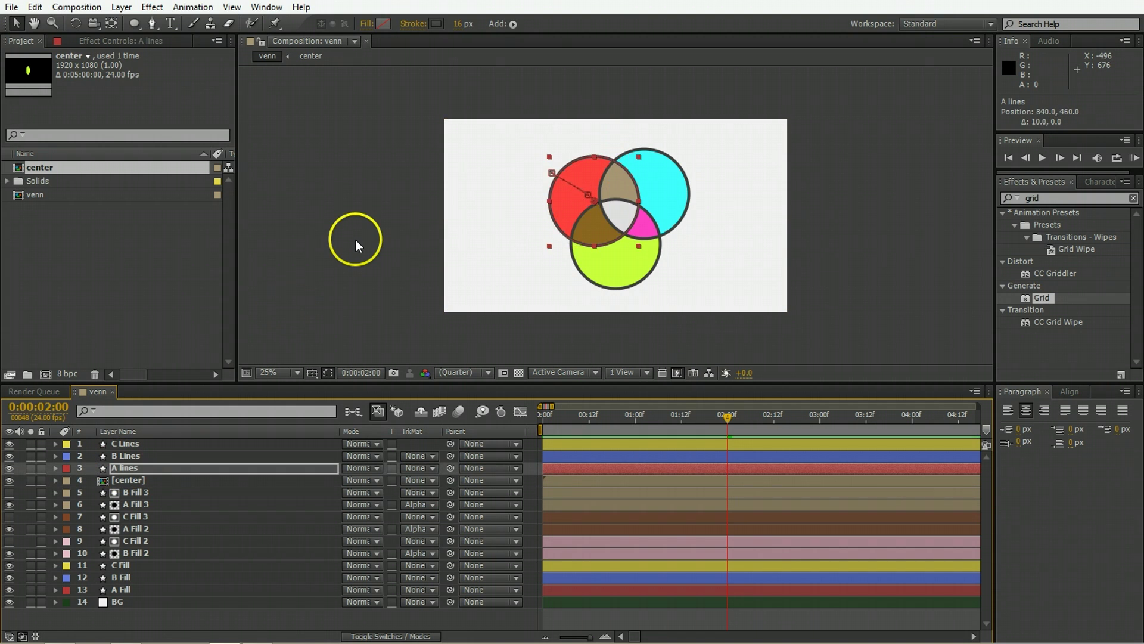
key("shift+Left")
key("shift+Left")
key("shift+Left")
key("shift+Left")
key("shift+Left")
key("shift+Left")
key("shift+Left")
key("shift+Left")
key("shift+Up")
key("shift+Up")
key("shift+Up")
key("shift+Up")
key("shift+Up")
key("shift+Up")
key("shift+Up")
key("shift+Up")
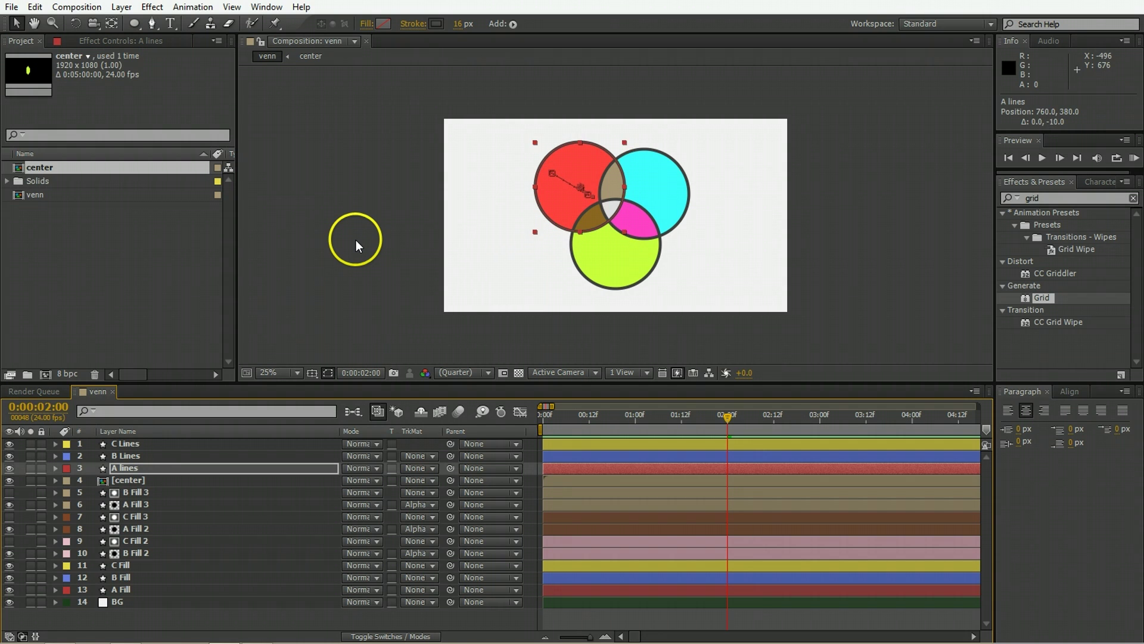
key("shift+Down")
key("shift+Down")
key("shift+Down")
key("shift+Down")
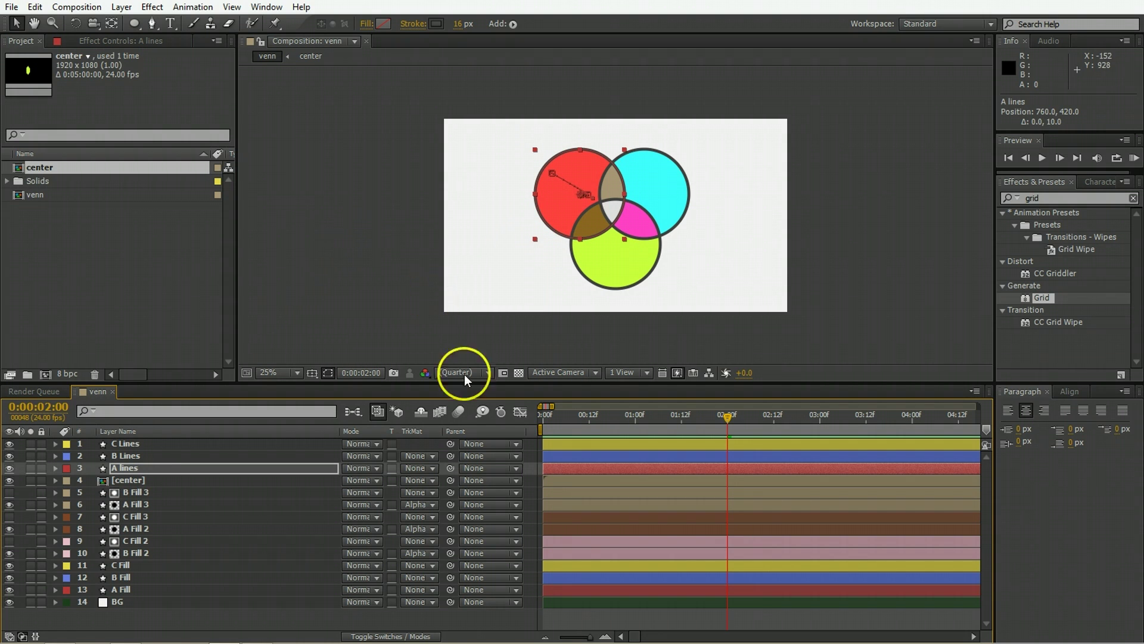
left_click(906, 291)
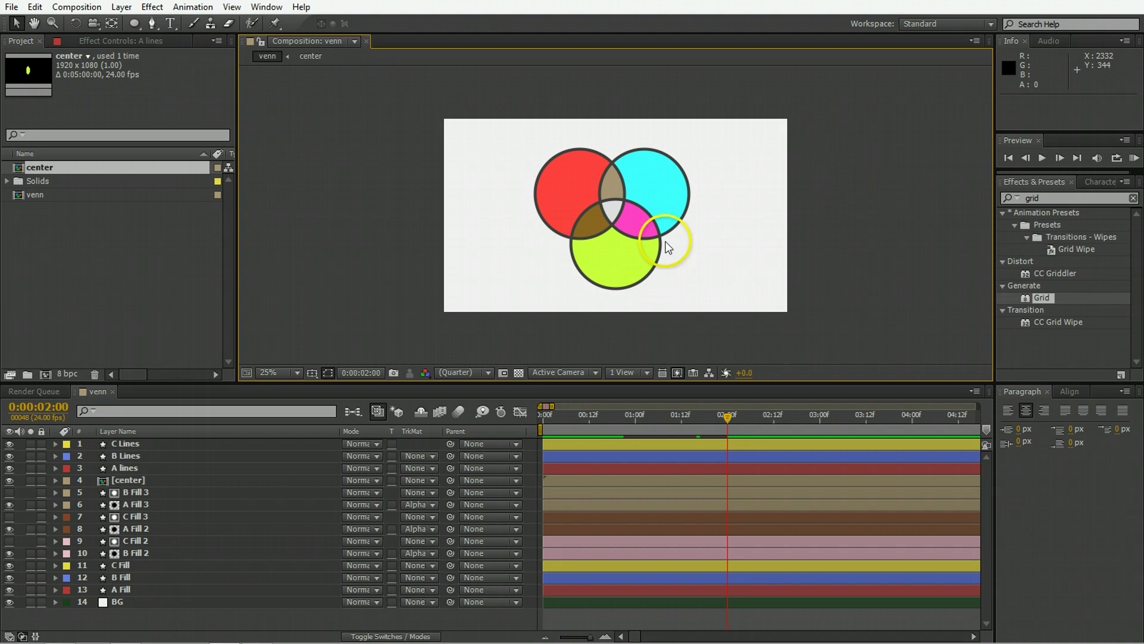
left_click(663, 194)
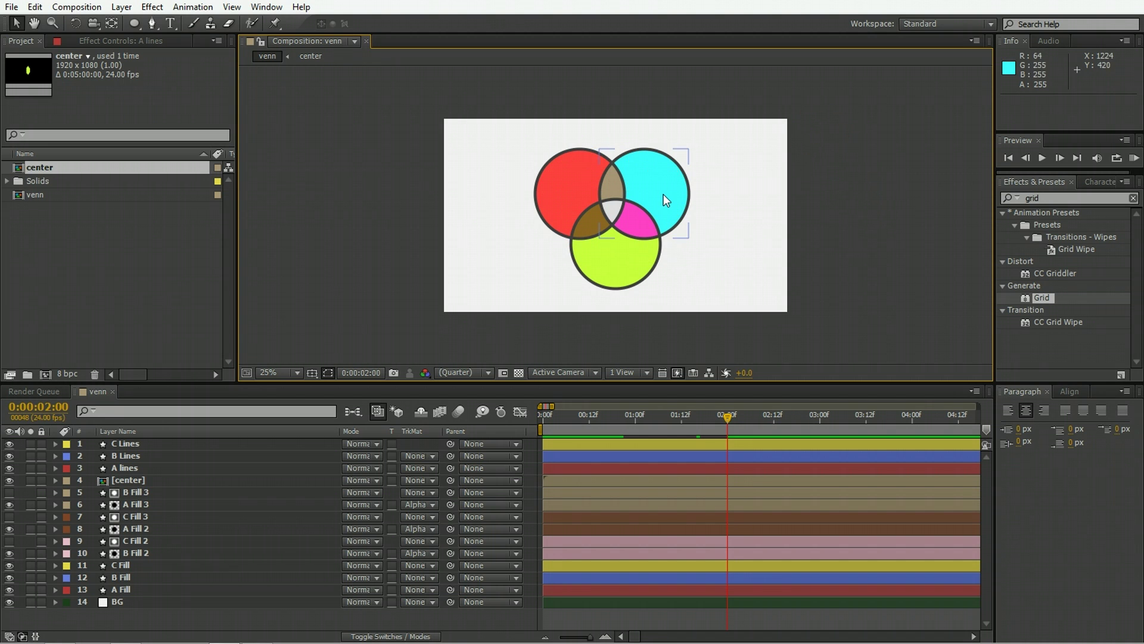
left_click(587, 467)
left_click(177, 575)
left_click(149, 565)
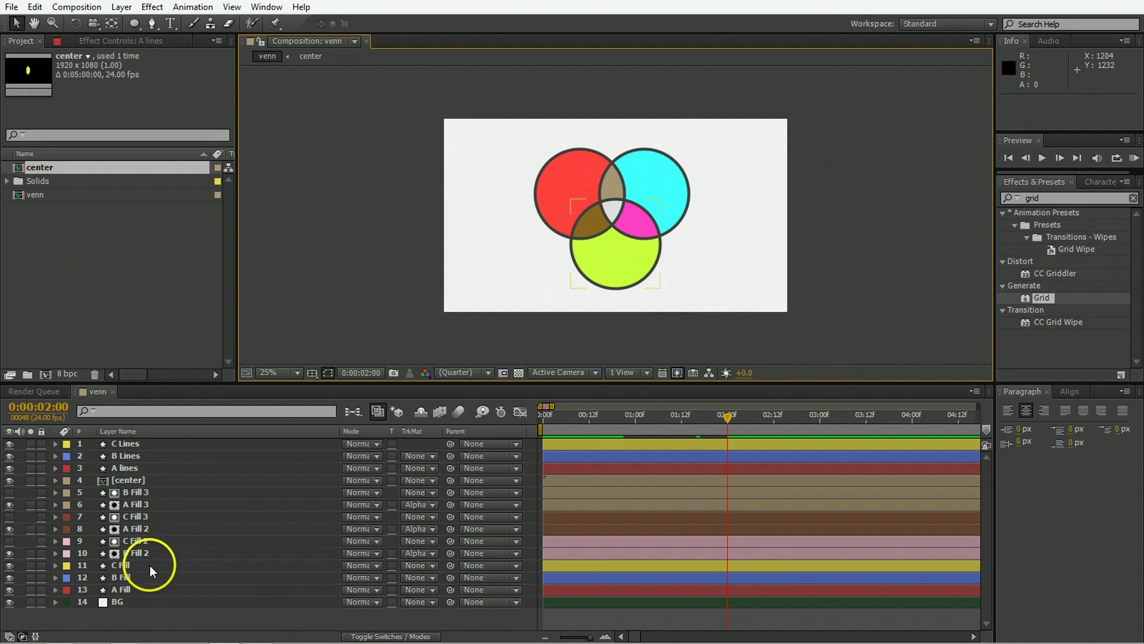
left_click(131, 589)
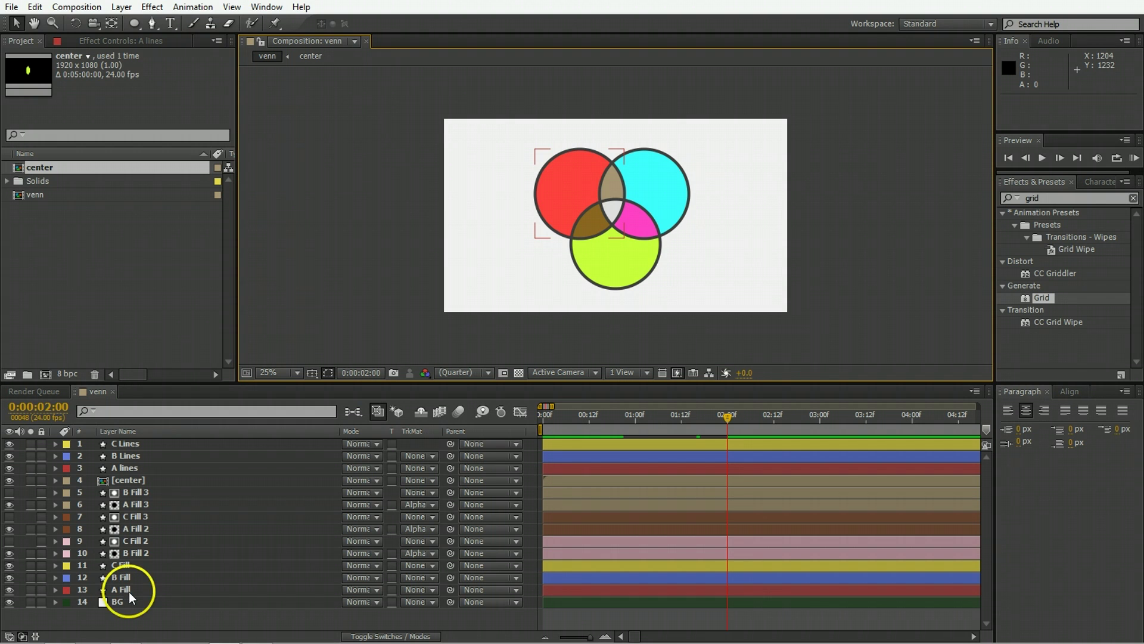
Pre-compose the A Fill layer with the default name, moving all attributes into the new composition
left_click(131, 589)
key("ctrl+shift+c")
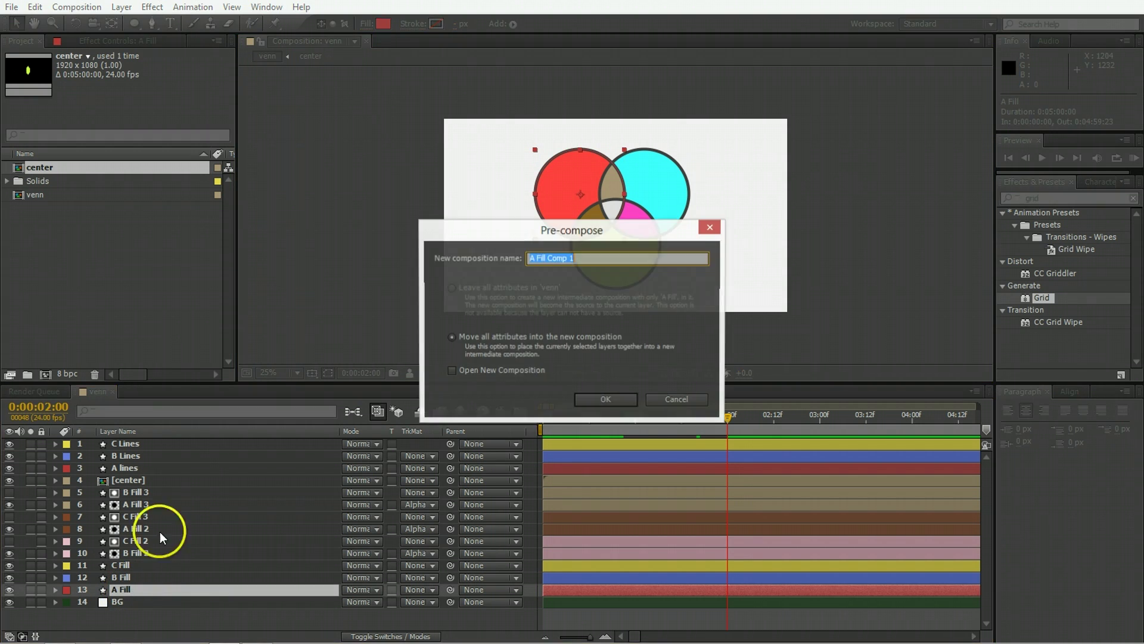
key("Return")
key("Return")
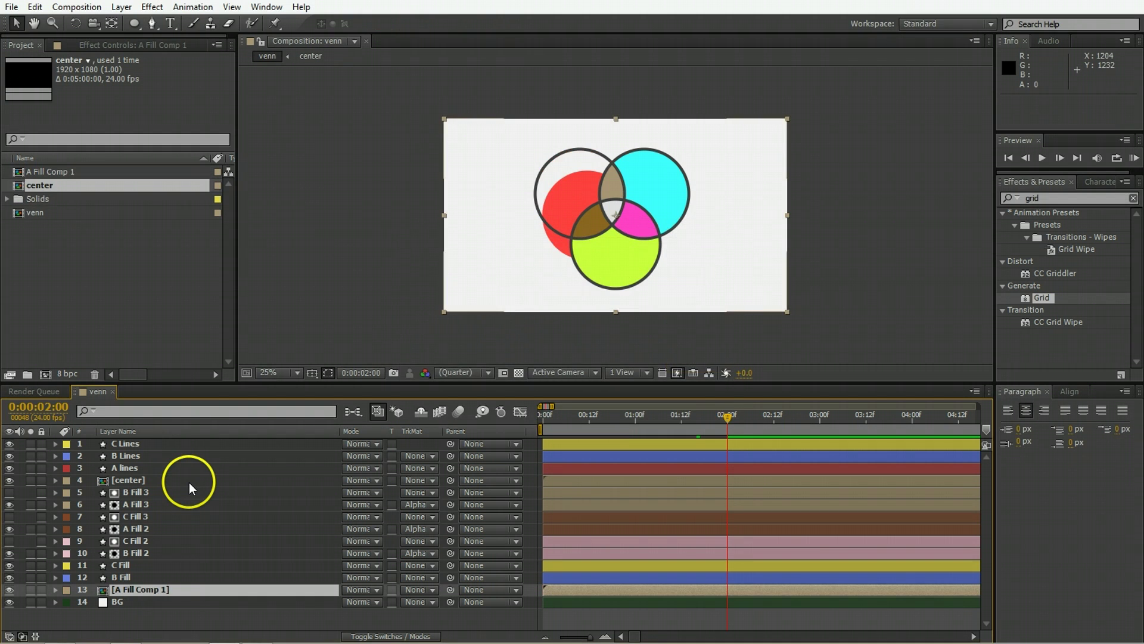
Pre-compose the B Fill and C Fill layers into separate compositions with default names, dismissing the expression warnings
left_click(158, 574)
key("ctrl+shift+c")
key("Return")
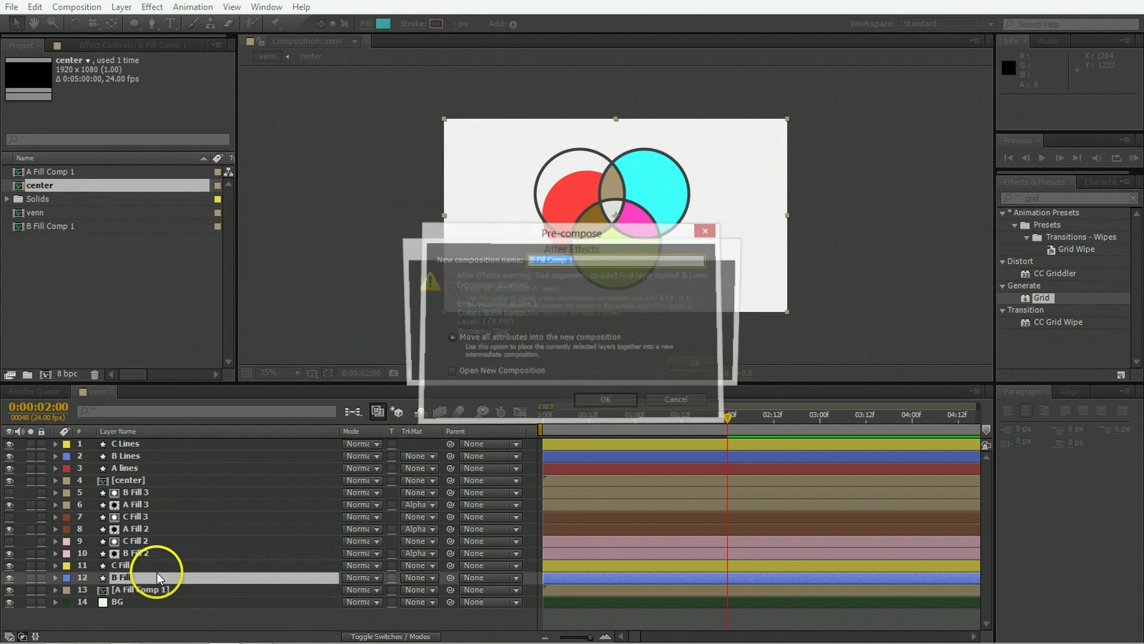
key("Return")
left_click(137, 567)
key("ctrl+shift+c")
key("Return")
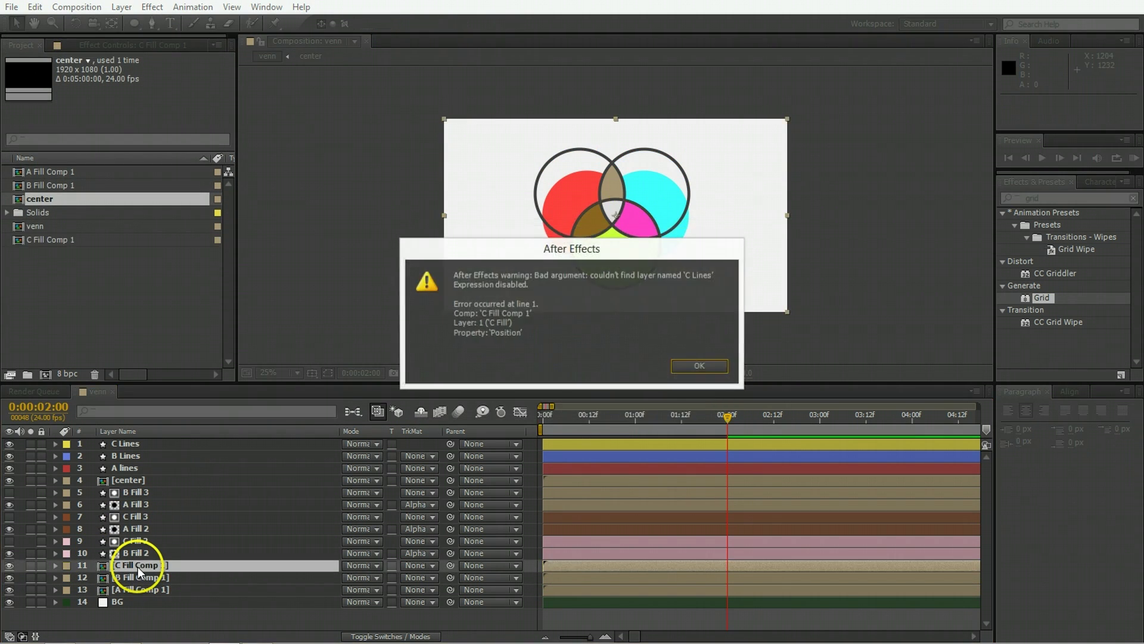
key("Return")
Pre-compose C Fill 2 and B Fill 2 together as CB fill, moving all attributes into the new composition
left_click(124, 555)
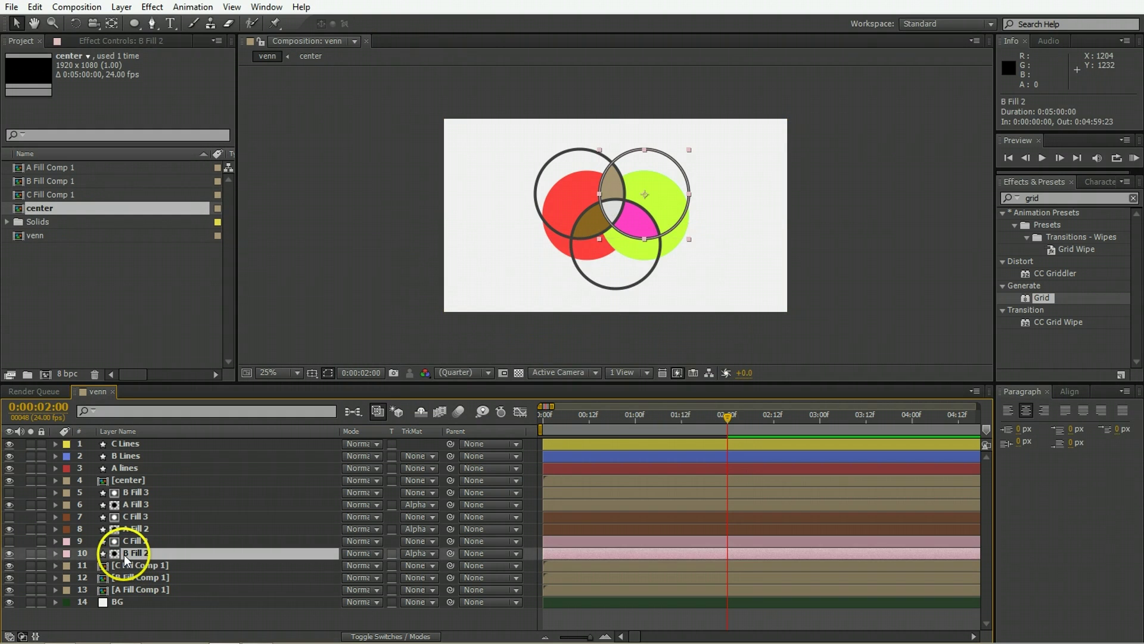
key("ctrl+shift+c")
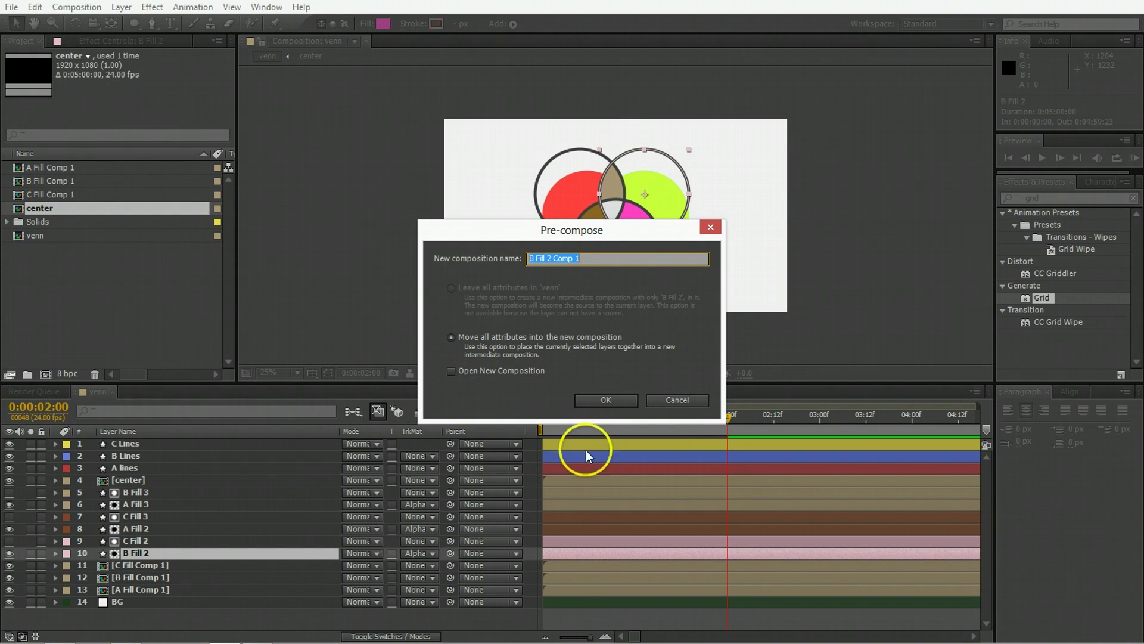
left_click(671, 402)
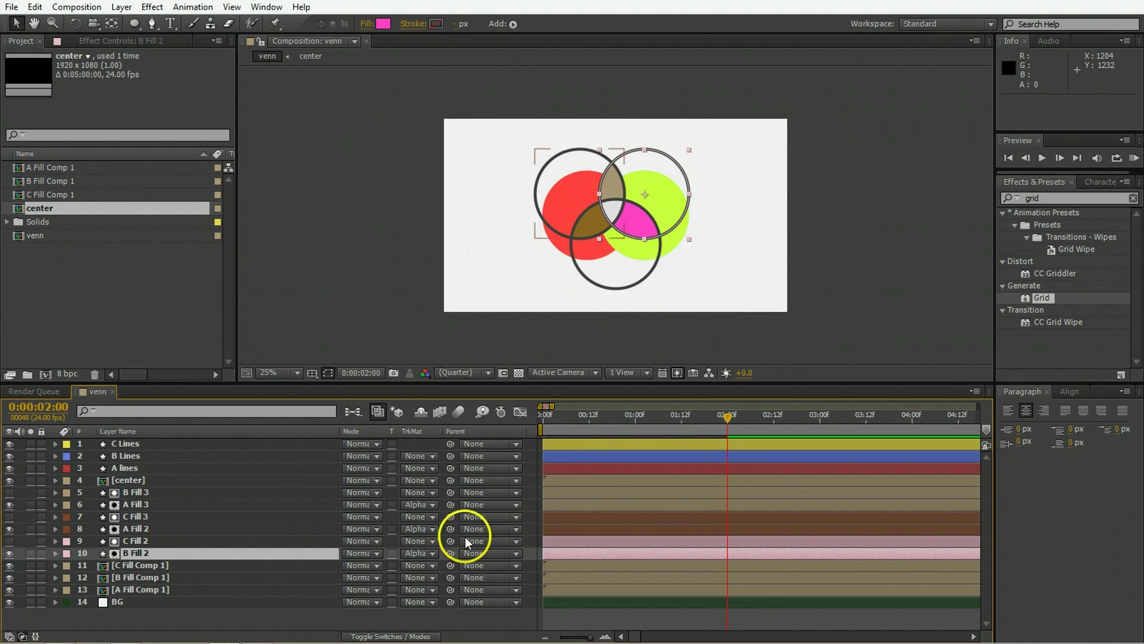
left_click(149, 540, "ctrl")
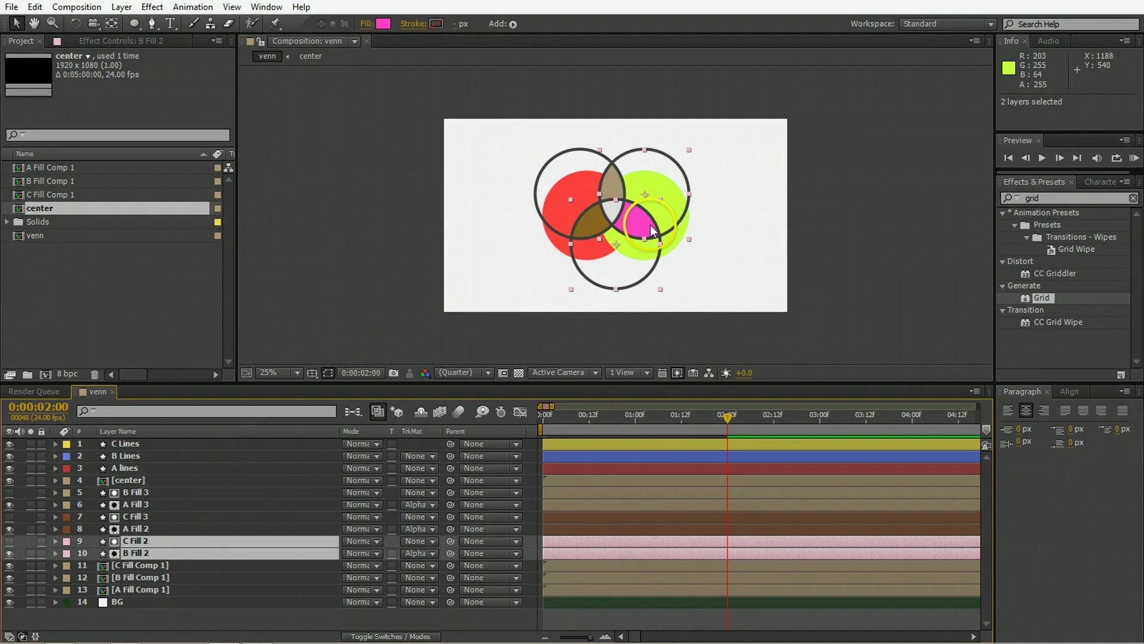
key("ctrl+shift+c")
type("CB fill")
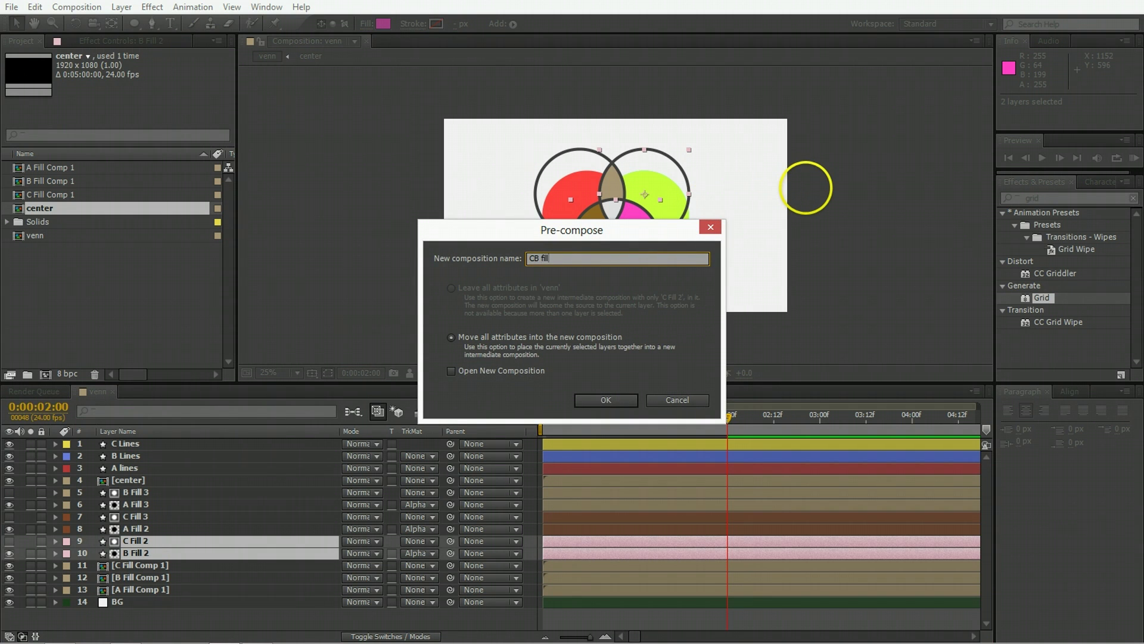
key("Return")
key("Return")
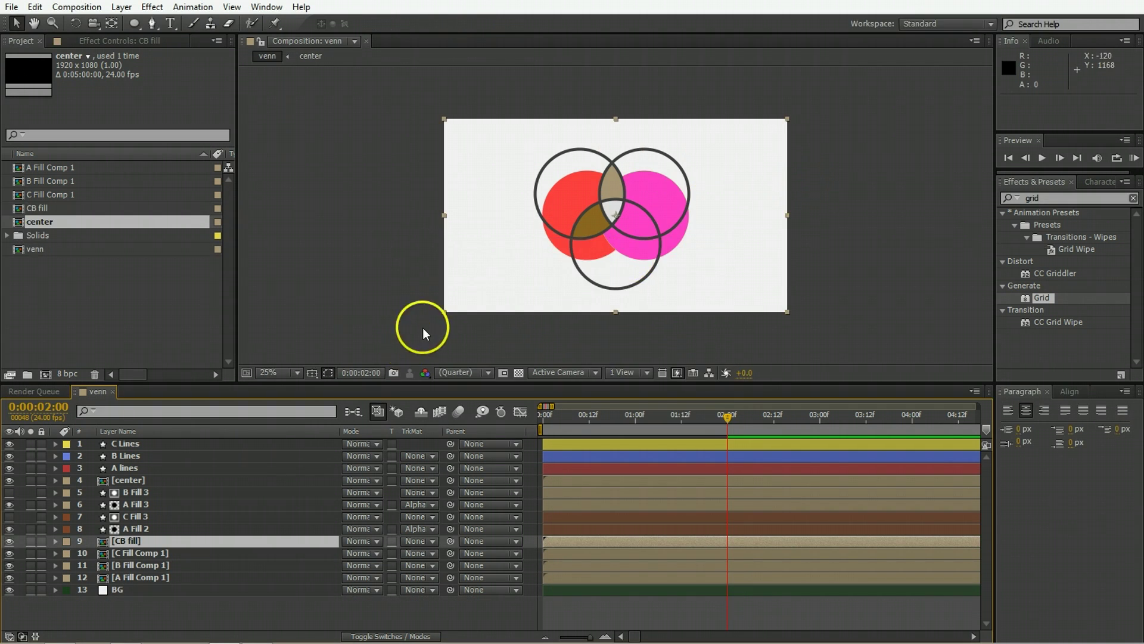
Pre-compose C Fill 3 and A Fill 2 together as CA Fill, moving all attributes into the new composition
left_click(163, 516)
left_click(163, 528, "shift")
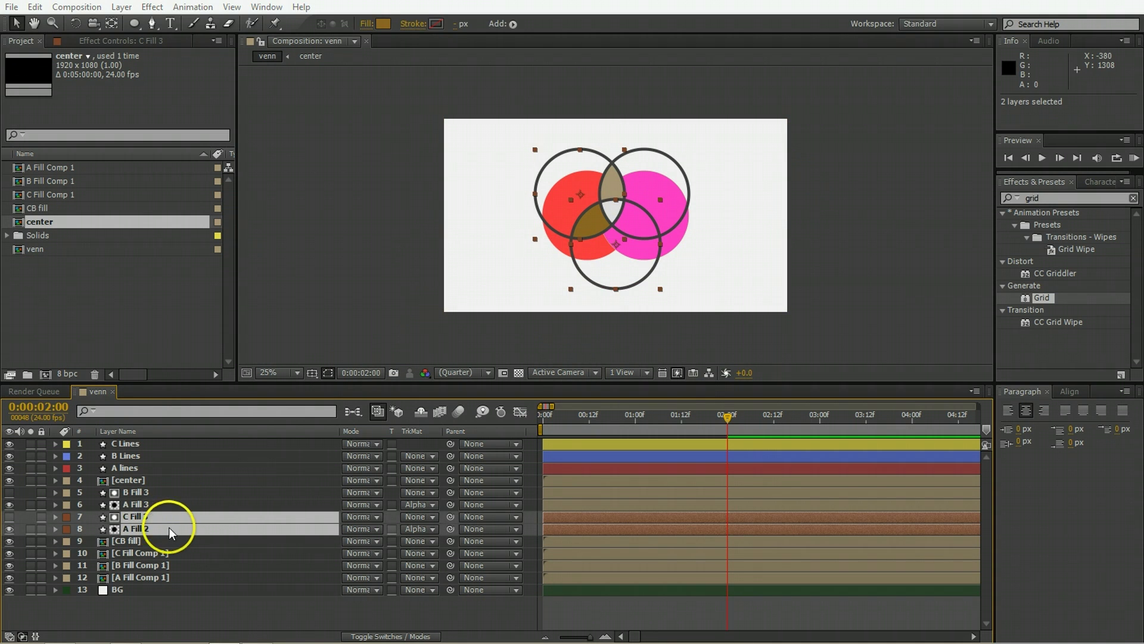
key("ctrl+shift+c")
type("CA Fill")
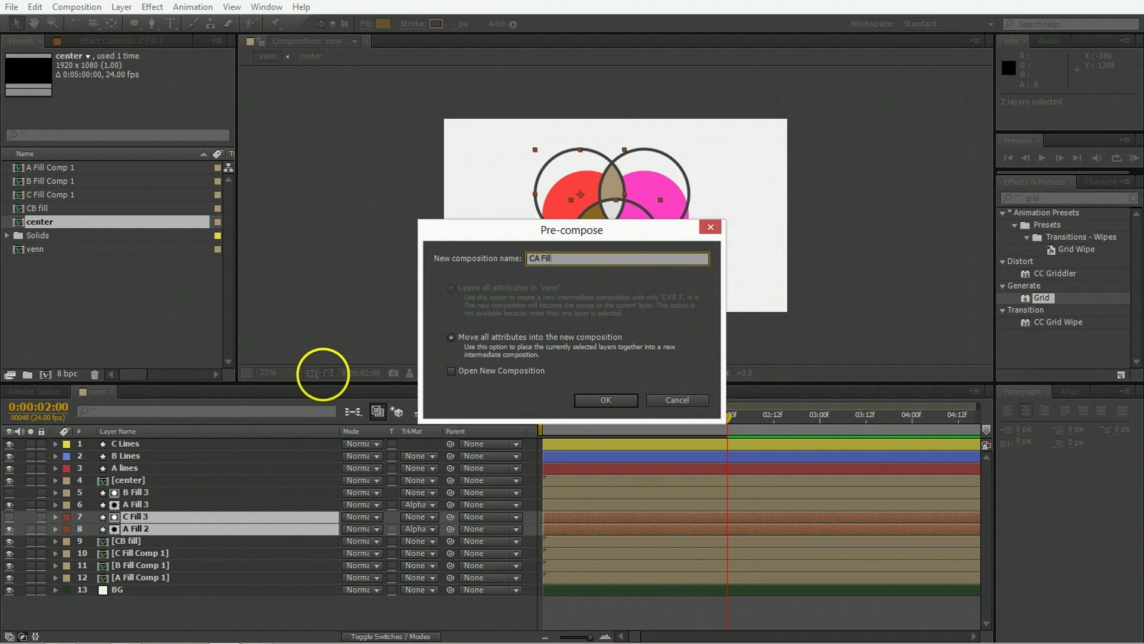
key("Return")
key("Return")
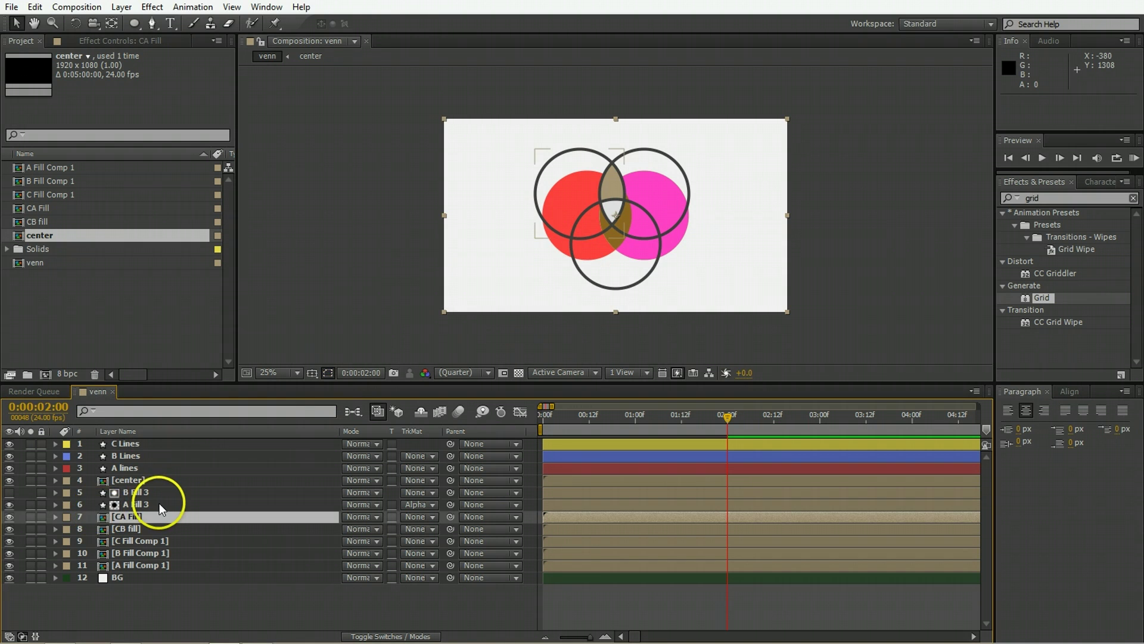
Pre-compose B Fill 3 and A Fill 3 together as BA Fill, moving all attributes into the new composition
left_click(154, 502)
left_click(142, 492, "shift")
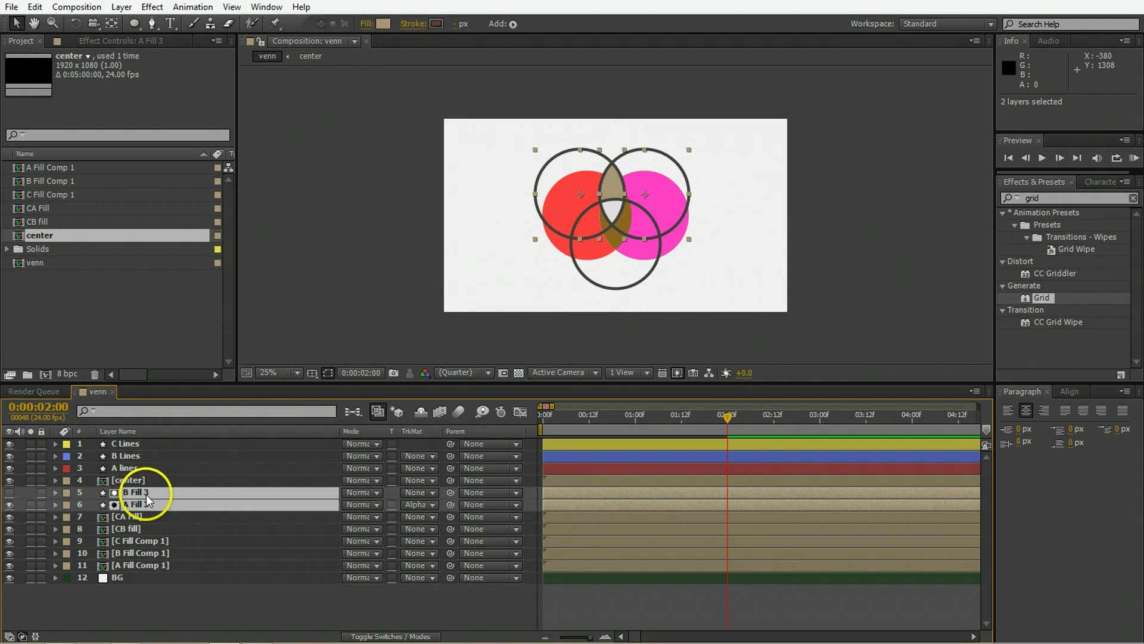
key("ctrl+shift+c")
type("BA ")
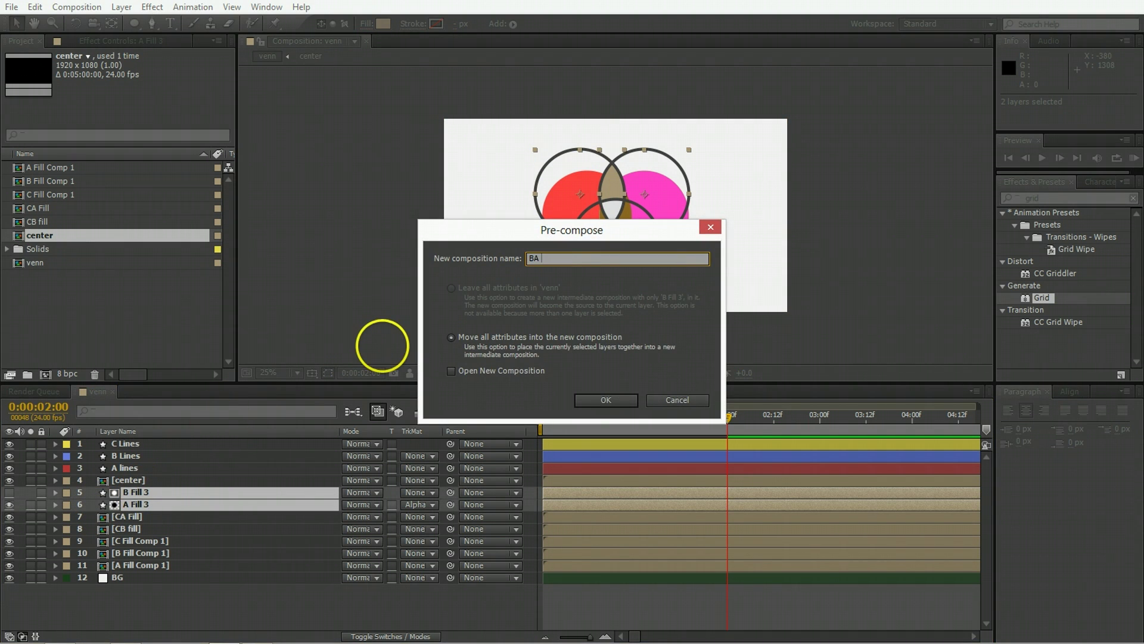
type("Fill")
key("Return")
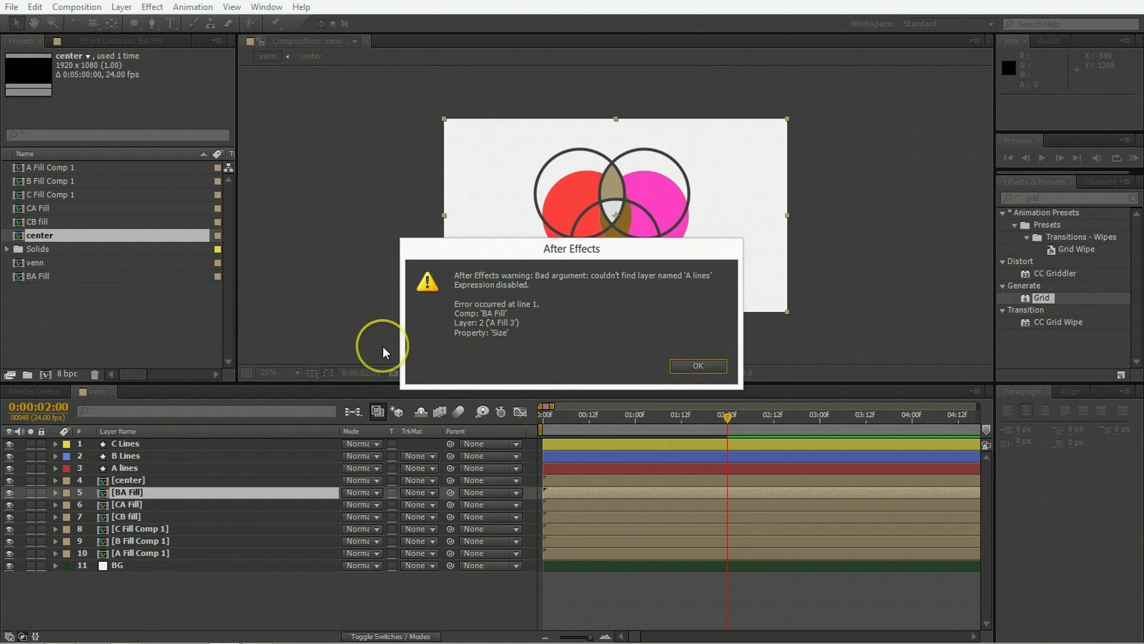
key("Return")
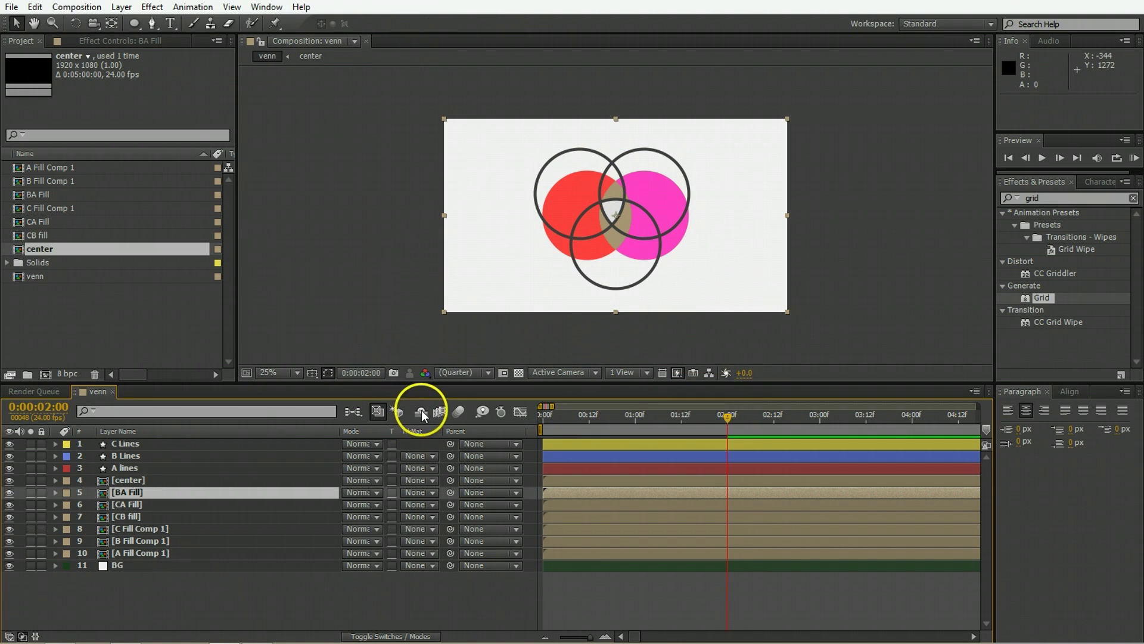
Open all seven region pre-comps from the venn composition and reveal the A Fill layer's expressions in A Fill Comp 1
left_click(118, 481)
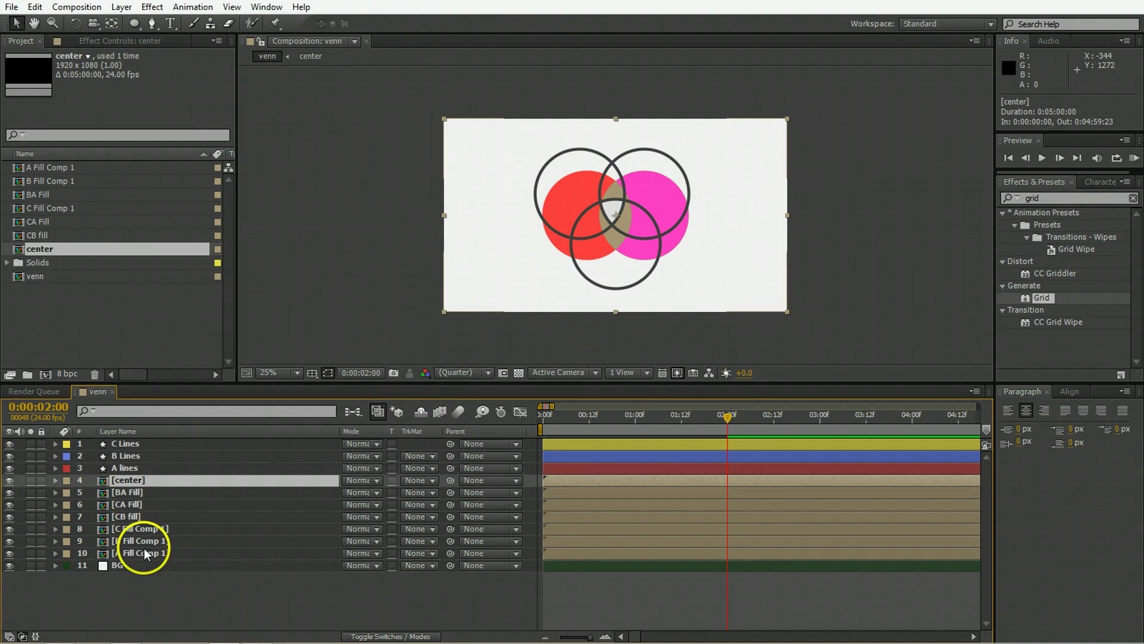
left_click(144, 549, "shift")
double_click(128, 556)
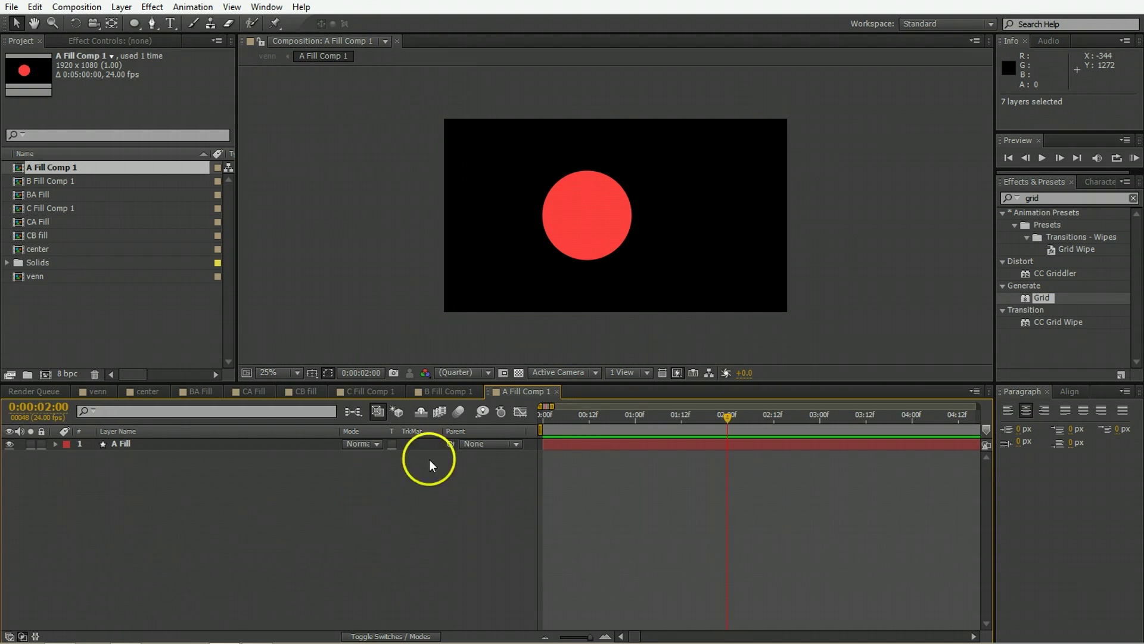
left_click(565, 441)
key("e")
key("e")
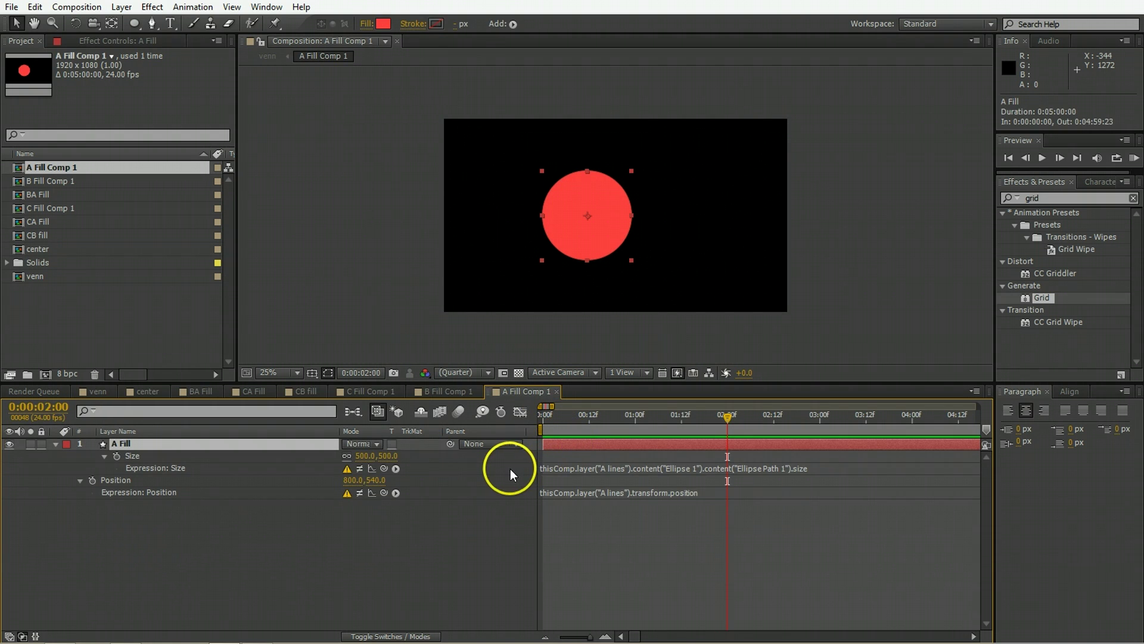
Replace thisComp with comp("venn") in A Fill's Size and Position expressions
left_click(546, 470)
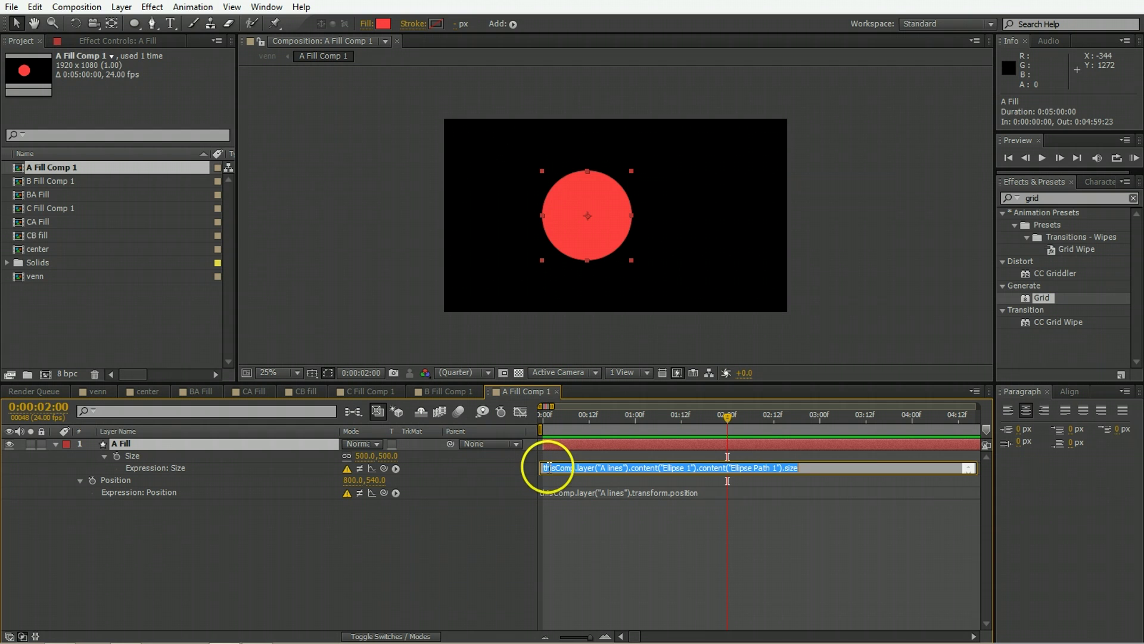
double_click(546, 468)
type("comp(\"venn\").layer")
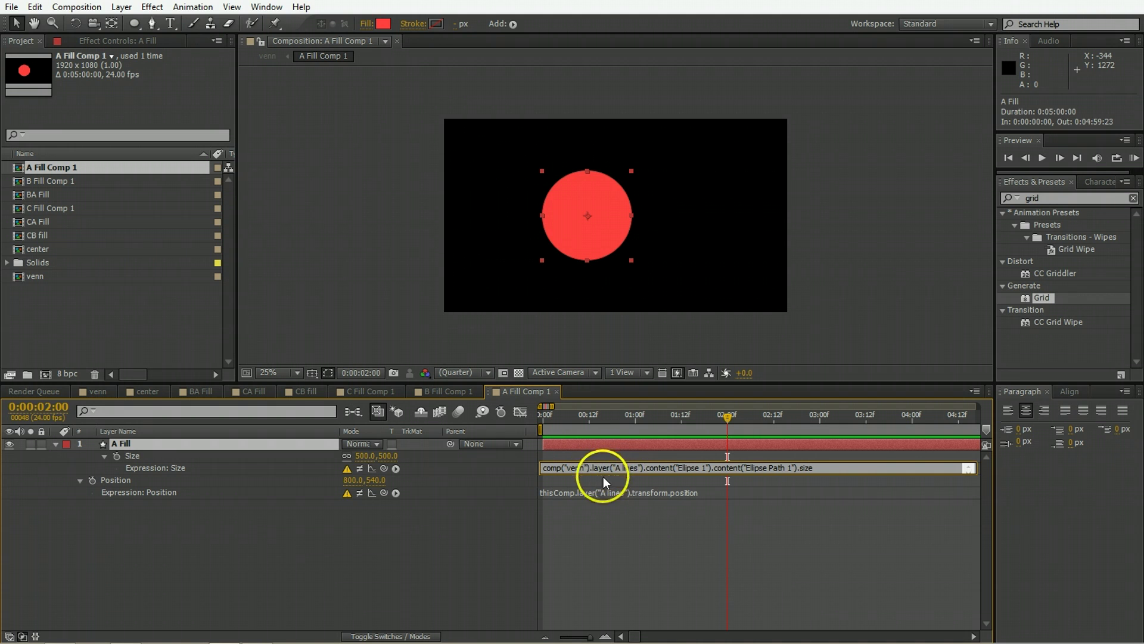
left_click(553, 493)
left_click(550, 493)
double_click(549, 492)
type("comp(\"venn\")")
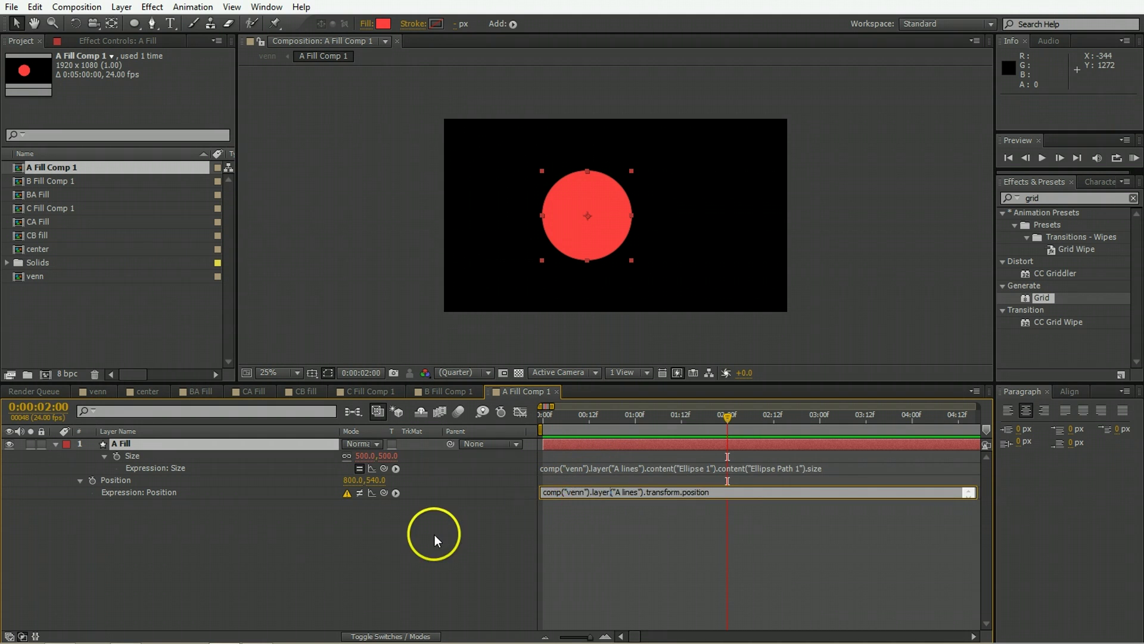
left_click(449, 509)
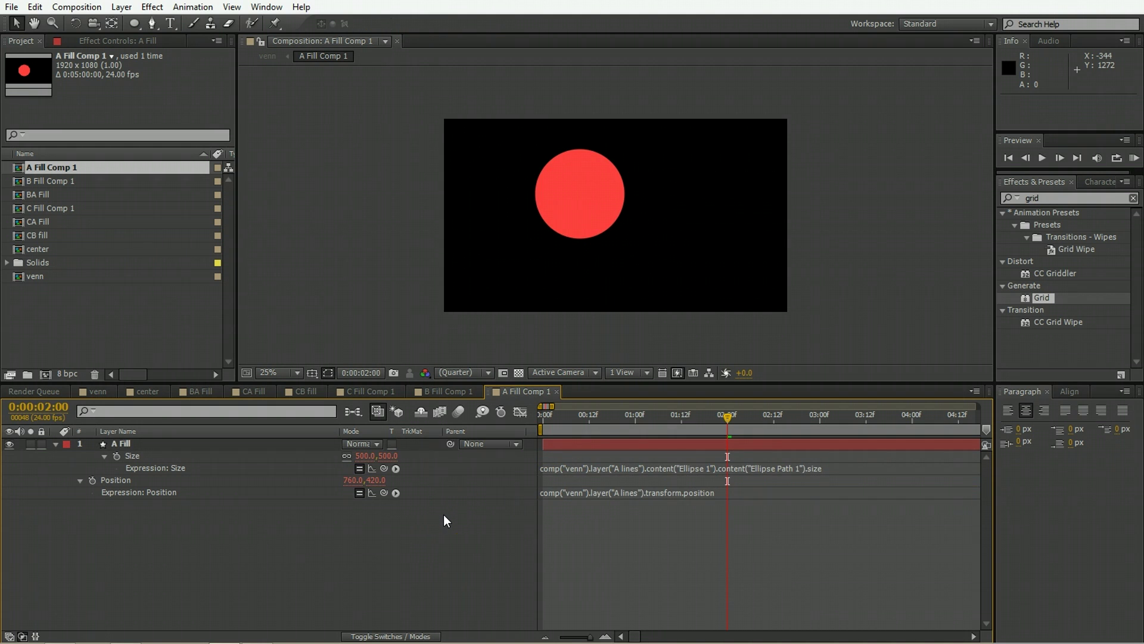
Reveal the fill layers' expressions in B Fill Comp 1 and C Fill Comp 1, and return to the venn composition
left_click(451, 391)
left_click(559, 441)
key("e")
key("e")
left_click(367, 391)
key("e")
key("e")
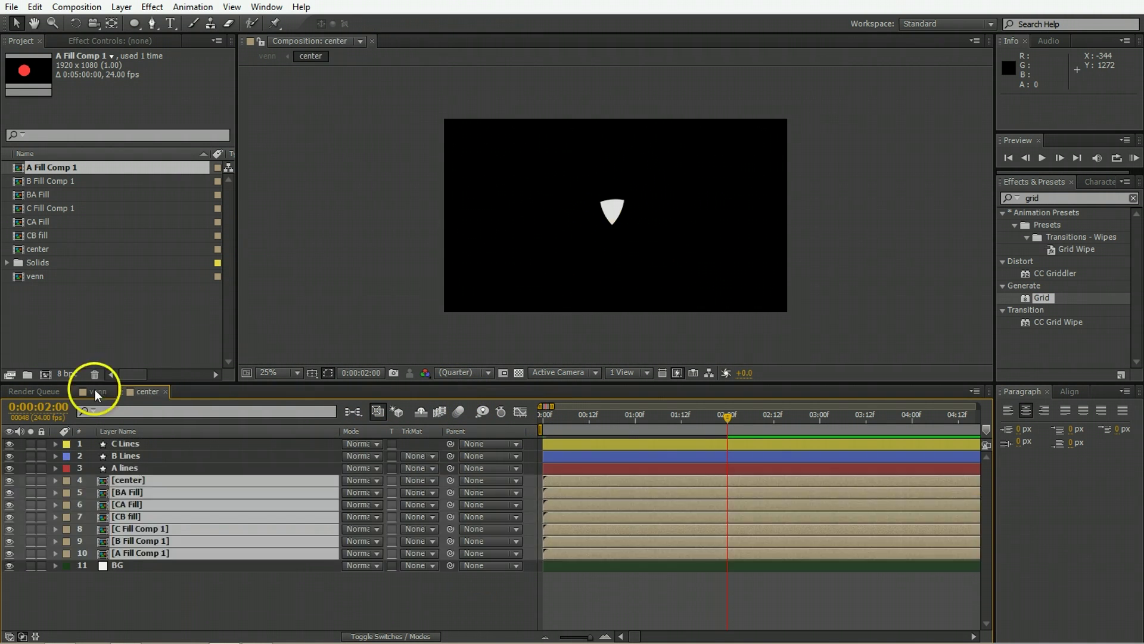
left_click(96, 392)
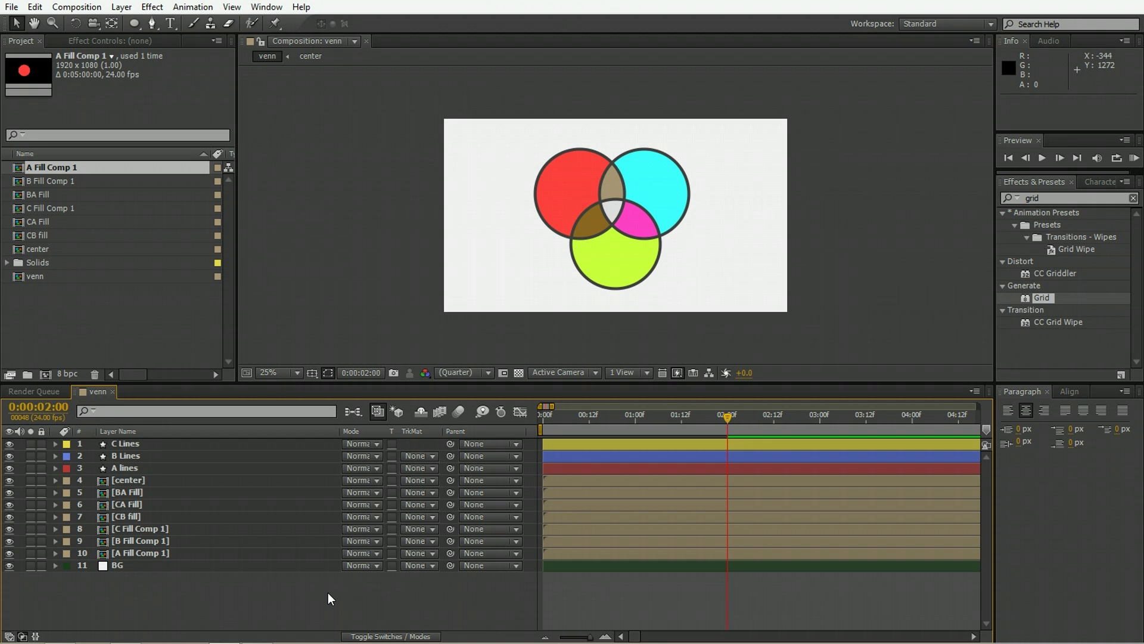
Open the seven region compositions from venn and set the A Fill layer's blending mode to Stencil Alpha
left_click(555, 480)
left_click(554, 553, "shift")
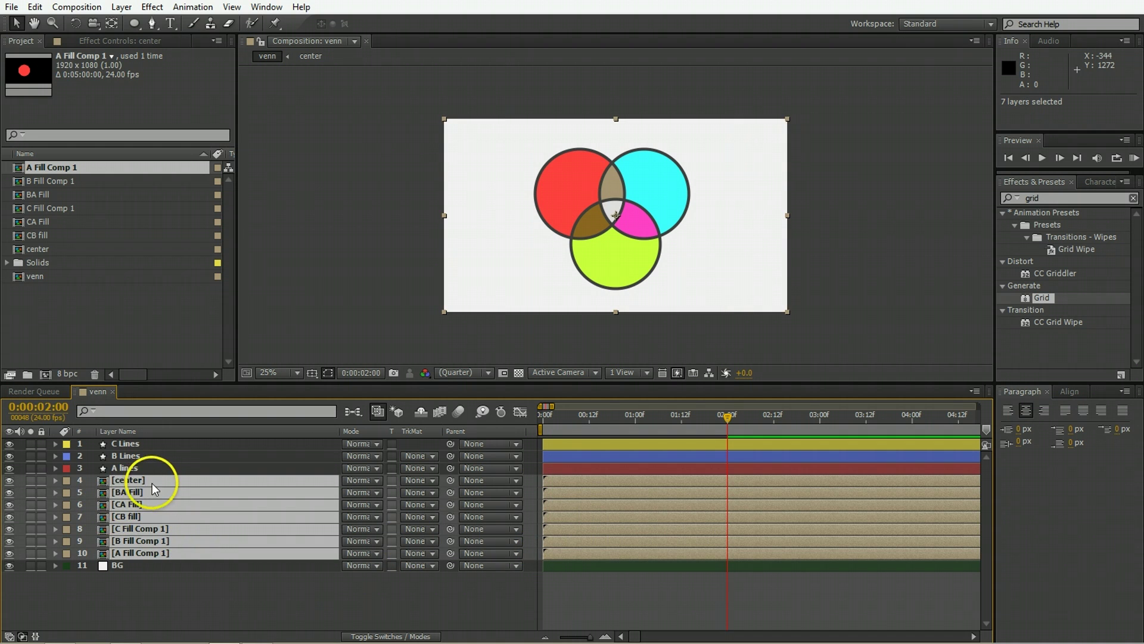
double_click(135, 480)
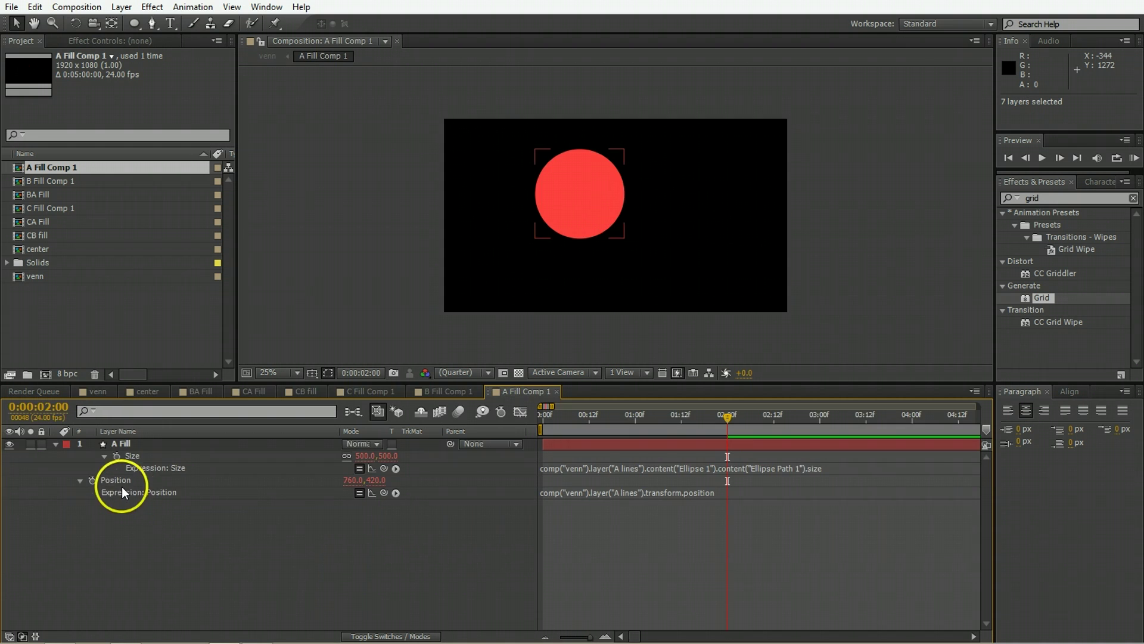
left_click(139, 444)
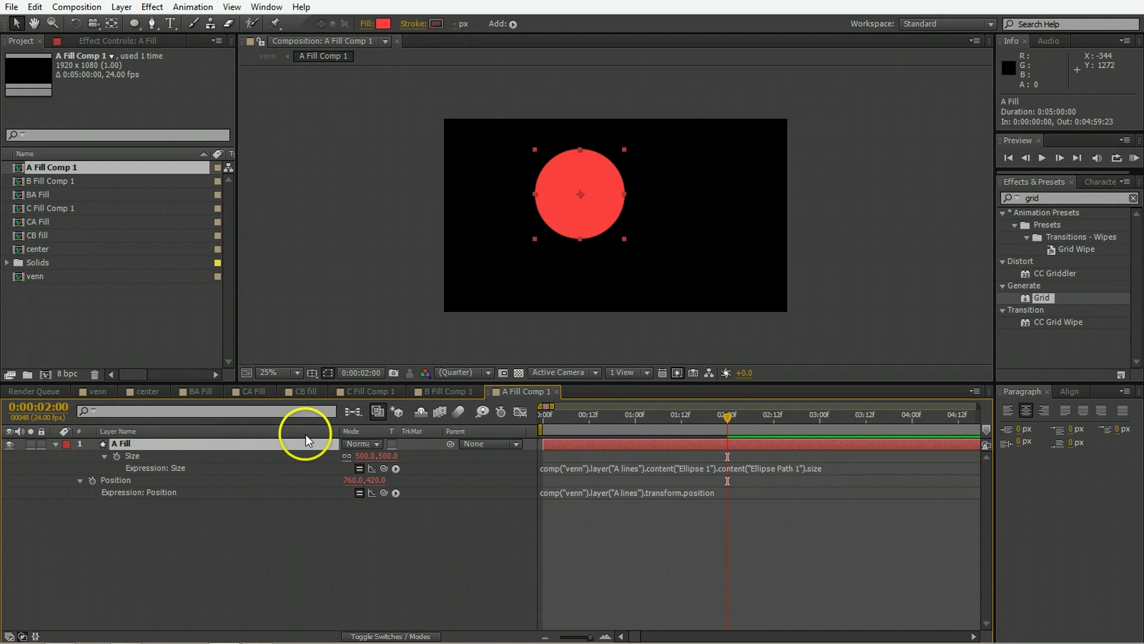
left_click(370, 447)
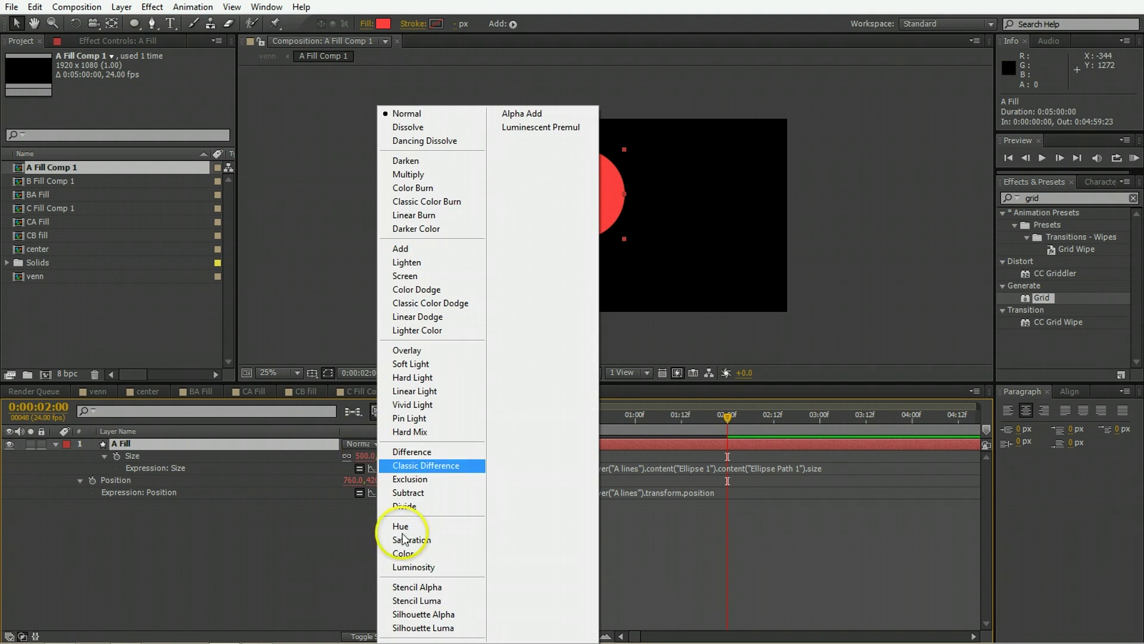
left_click(424, 588)
left_click(403, 579)
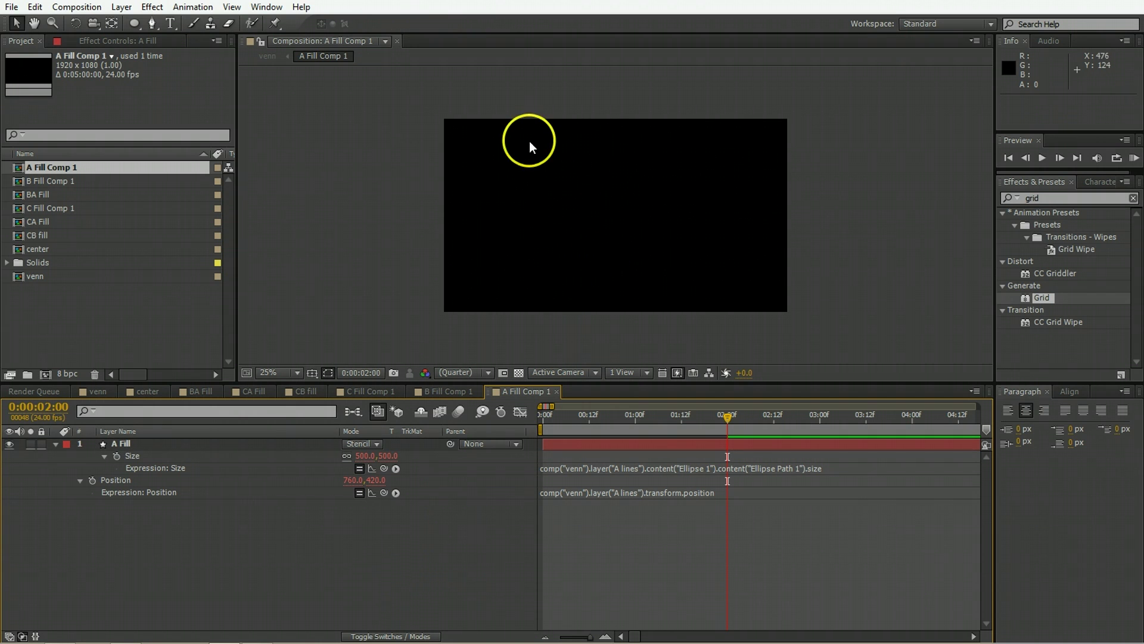
Add White Solid 1 from the Solids folder to A Fill Comp 1 beneath the A Fill layer
left_click(9, 263)
left_click_drag(55, 277, 135, 566)
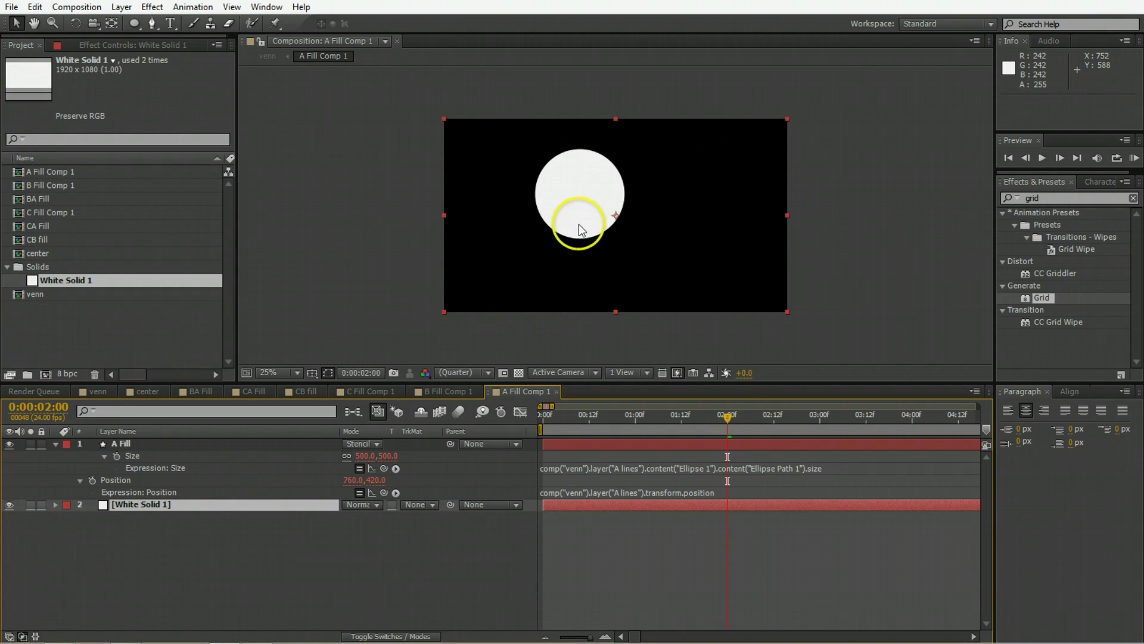
left_click(582, 206)
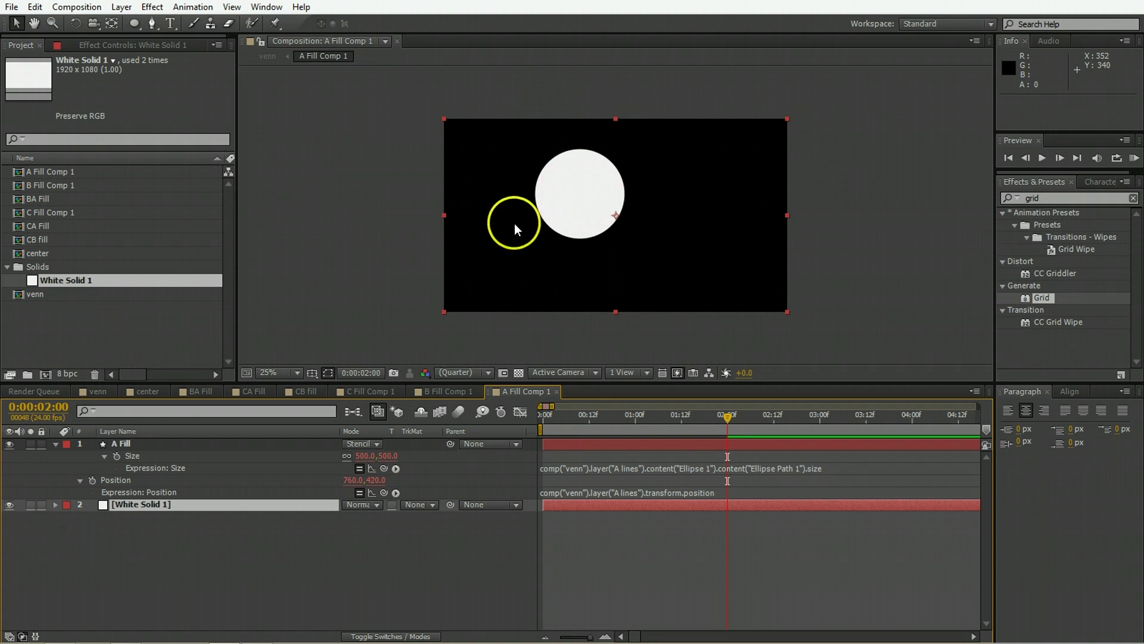
Create a dark gray solid with colour 151515 and place it between A Fill and White Solid 1
right_click(188, 571)
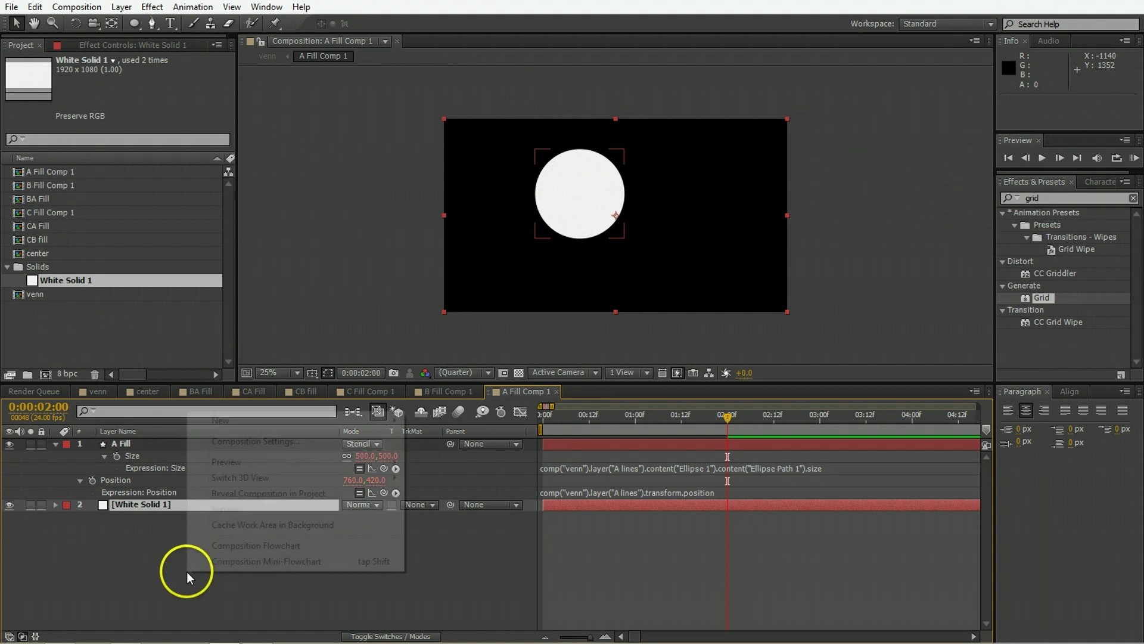
mouse_move(253, 420)
left_click(438, 457)
left_click(564, 414)
left_click_drag(237, 408, 128, 435)
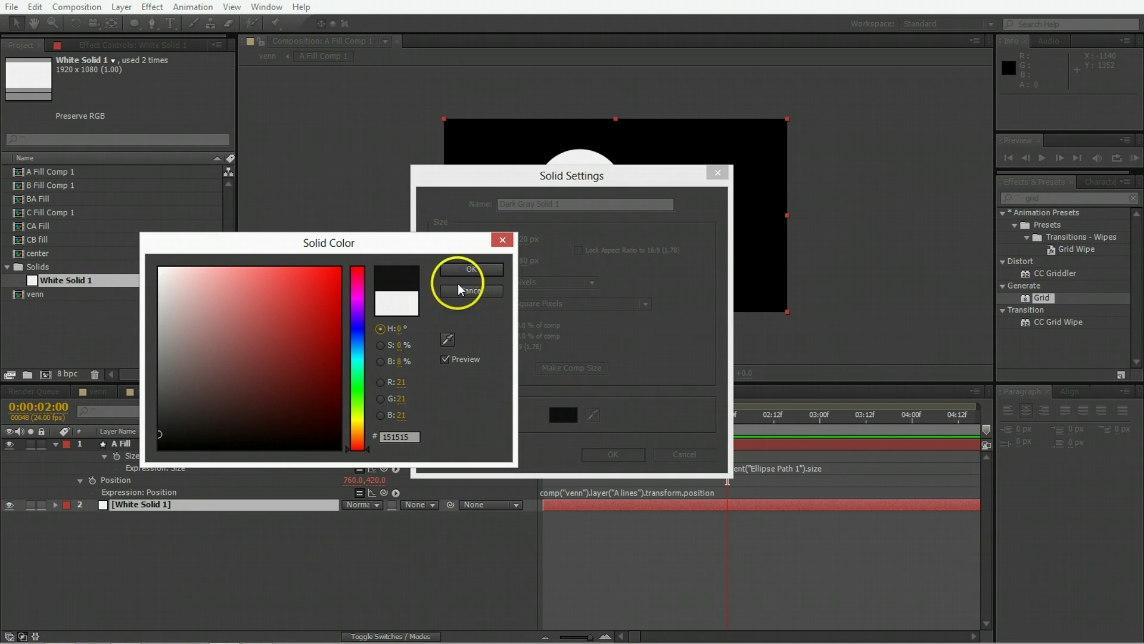
left_click(471, 269)
left_click(618, 455)
left_click_drag(194, 447, 171, 490)
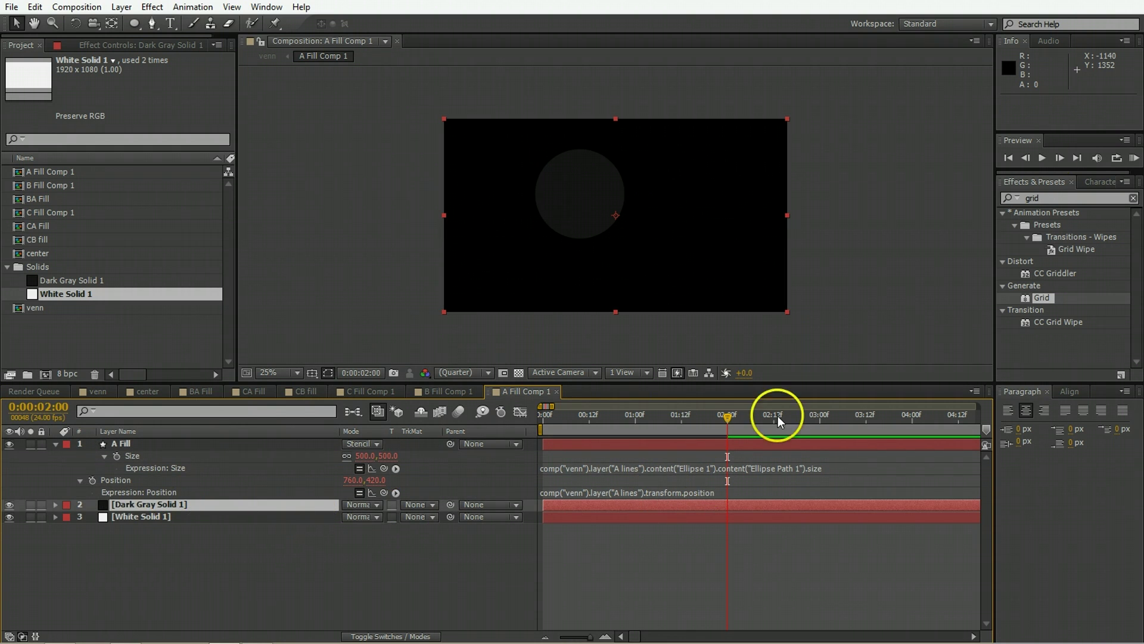
Apply the Venetian Blinds effect to the dark gray solid and set its Transition Completion to 25%
left_click(1048, 199)
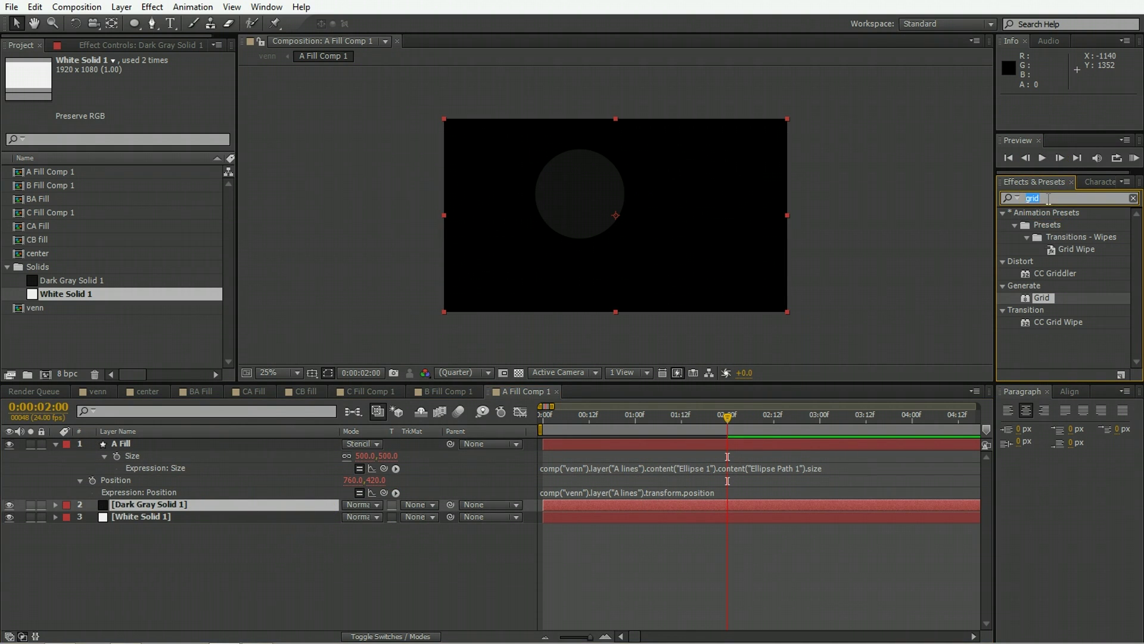
type("ven")
left_click(1046, 274)
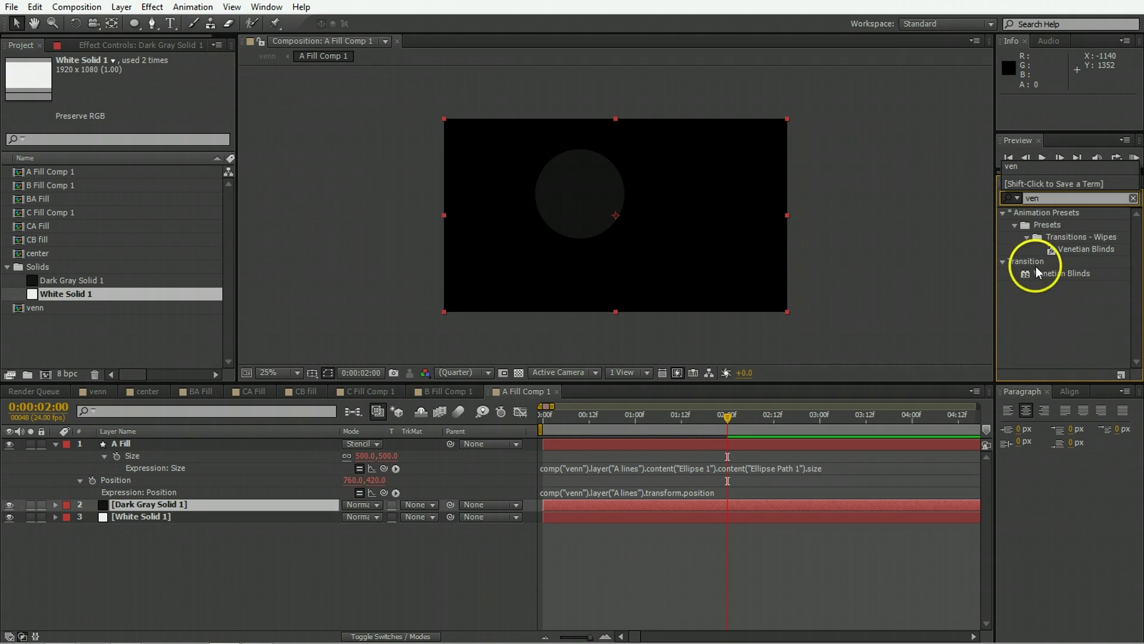
double_click(1046, 275)
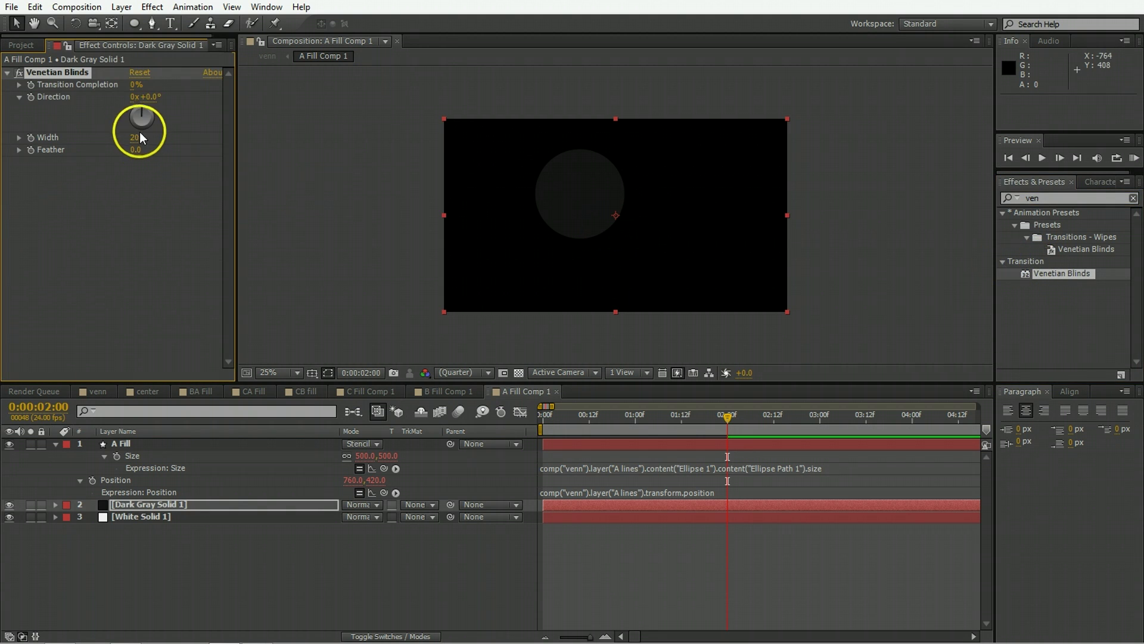
left_click(136, 84)
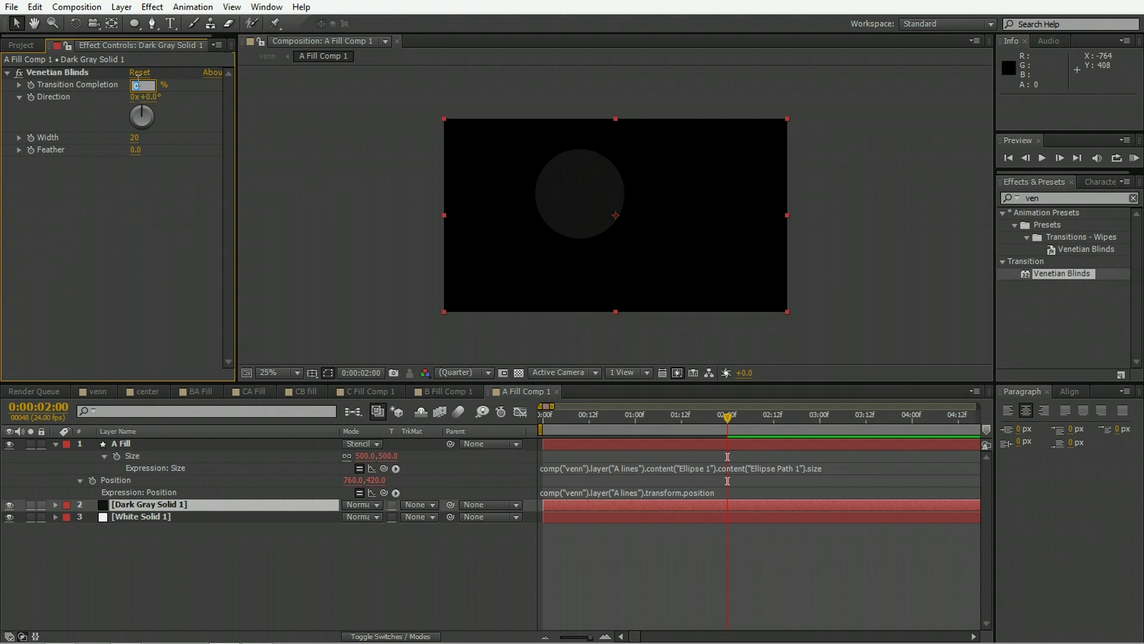
type("25")
key("Return")
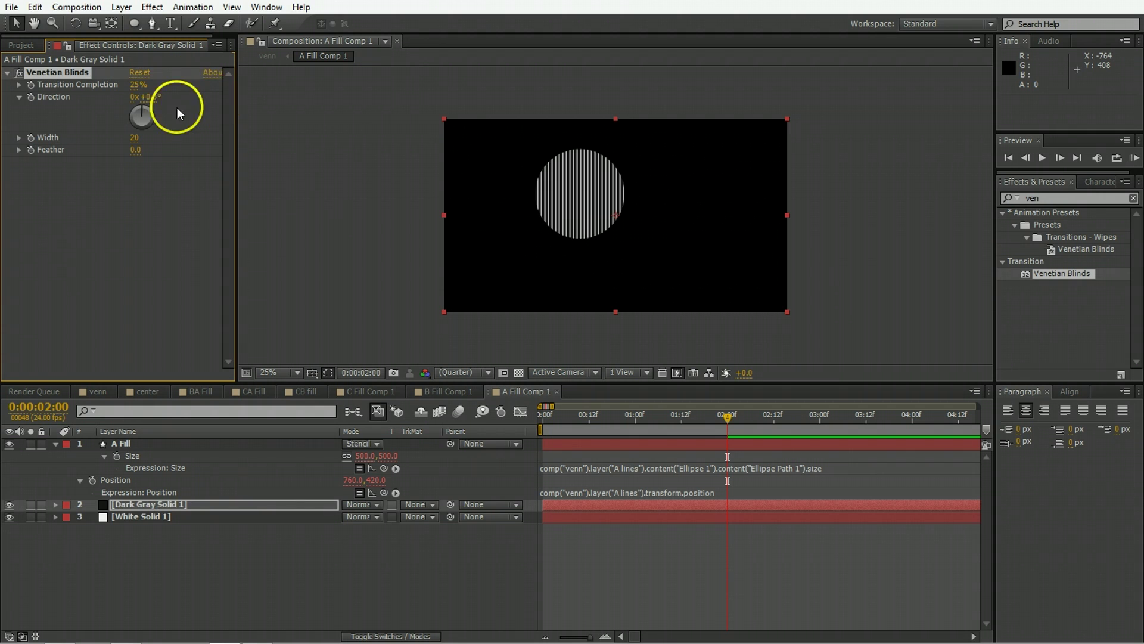
Copy the dark gray and white solids from A Fill Comp 1 and paste them beneath B Fill in B Fill Comp 1
left_click(158, 547)
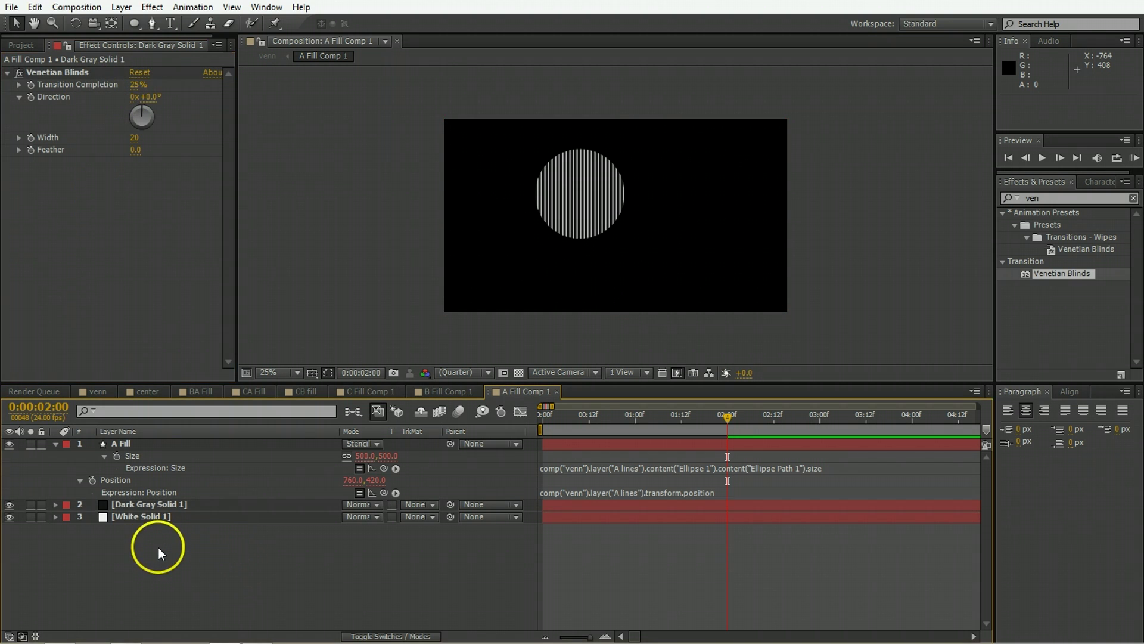
left_click_drag(160, 544, 135, 505)
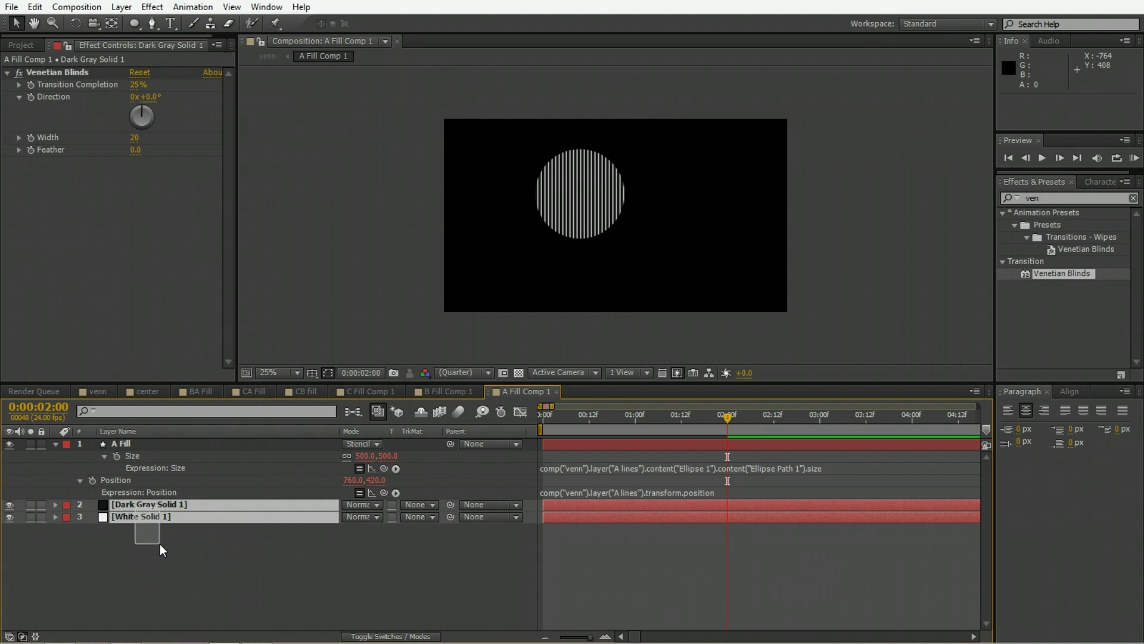
left_click_drag(160, 544, 147, 511)
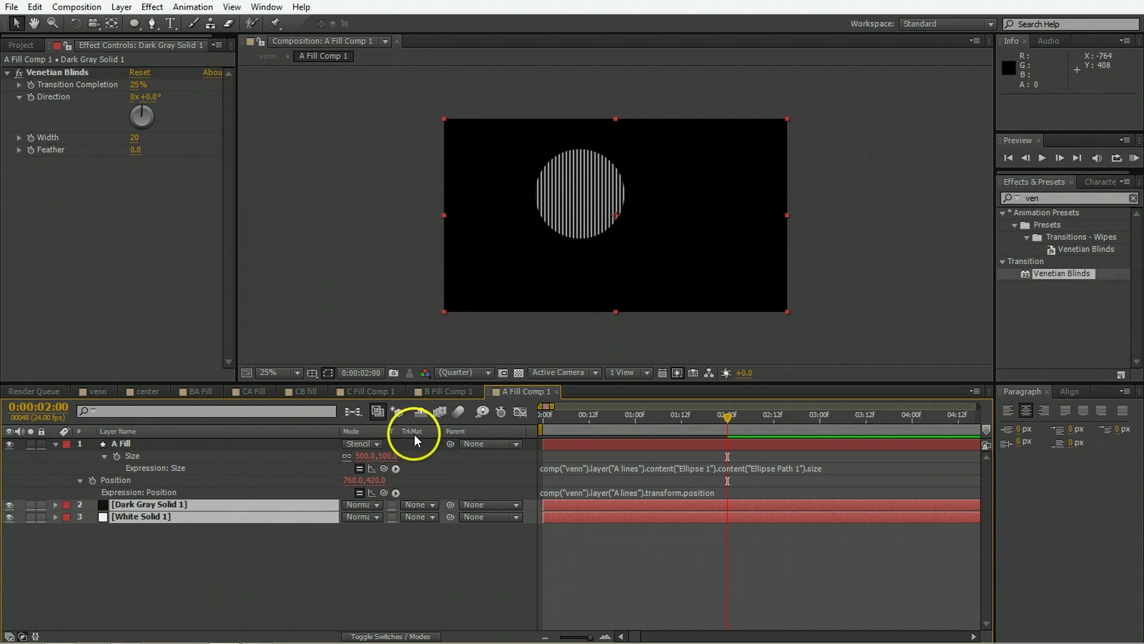
key("ctrl+c")
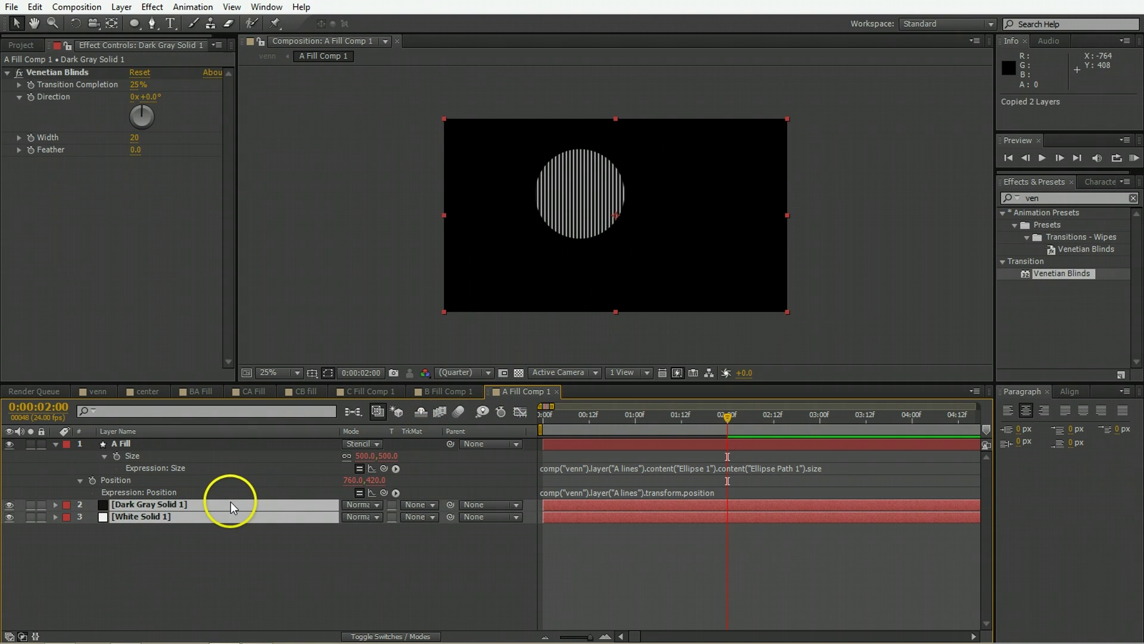
left_click(437, 391)
left_click(138, 444)
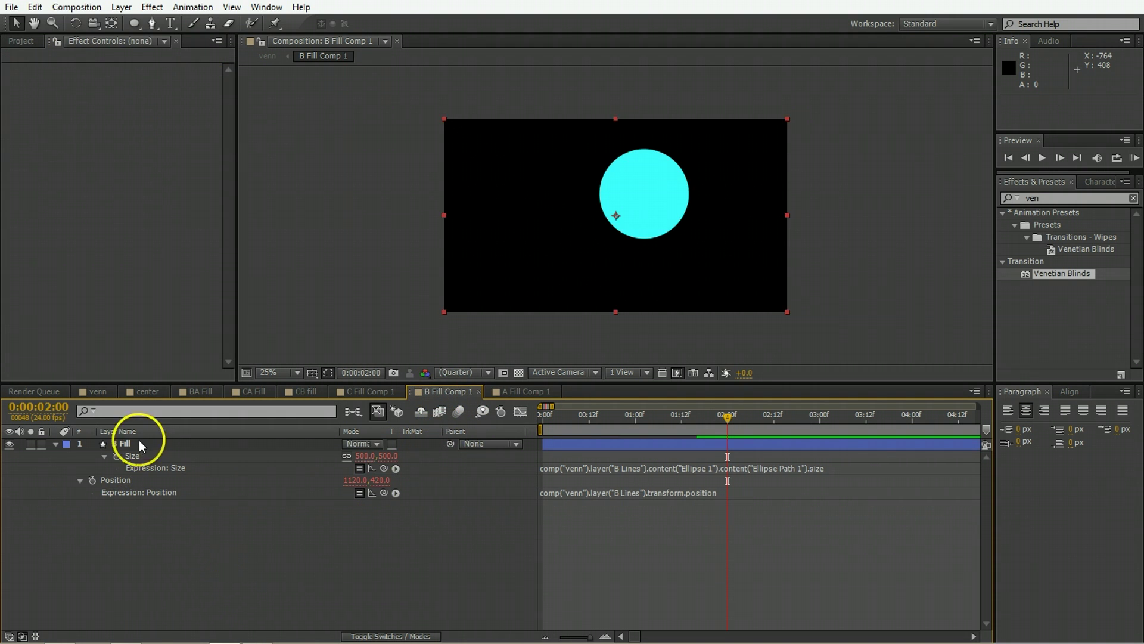
key("ctrl+v")
left_click_drag(90, 531, 190, 551)
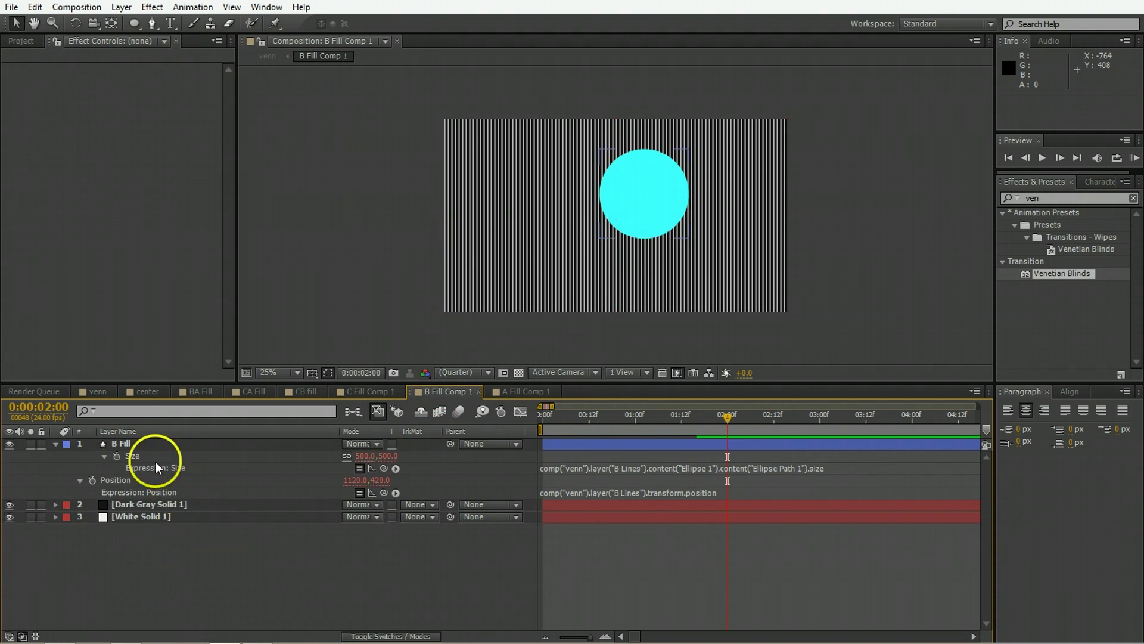
Set the blending mode of the B Fill layer in B Fill Comp 1 to Stencil Alpha
left_click(133, 443)
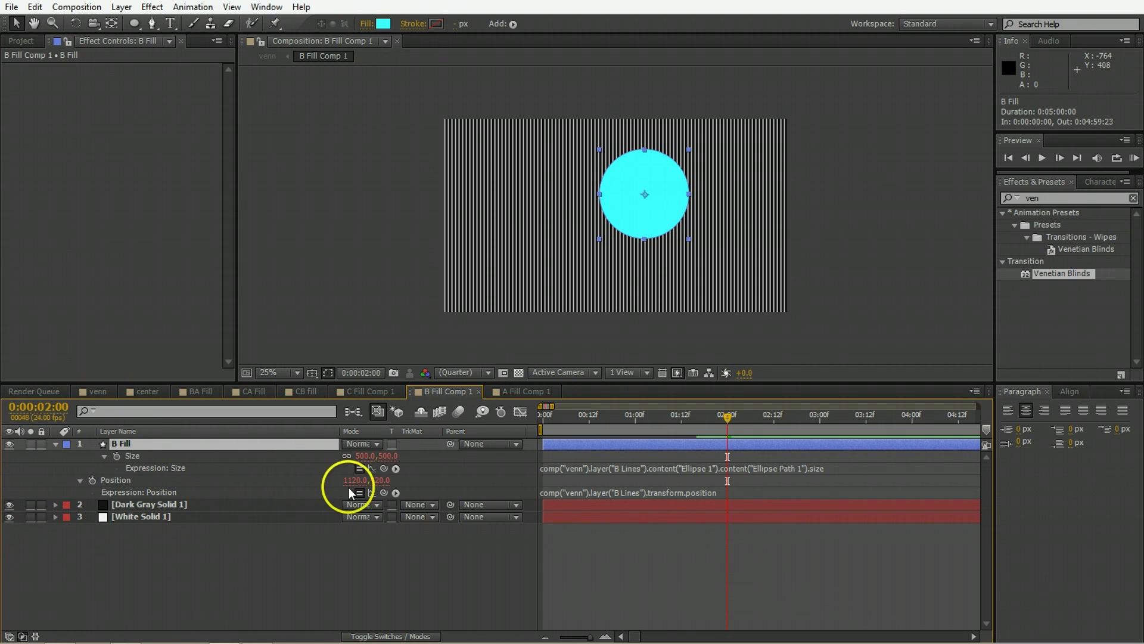
left_click(376, 444)
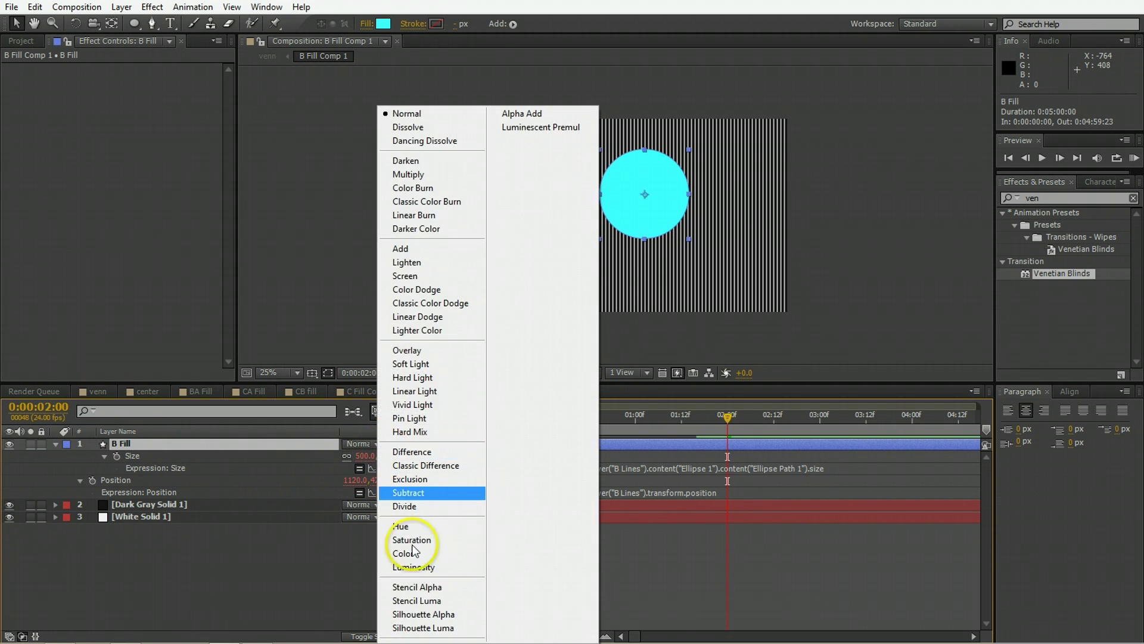
left_click(416, 588)
On B Fill Comp 1's dark gray solid, set the Venetian Blinds Direction to 90° and Transition Completion to 50%
left_click(164, 506)
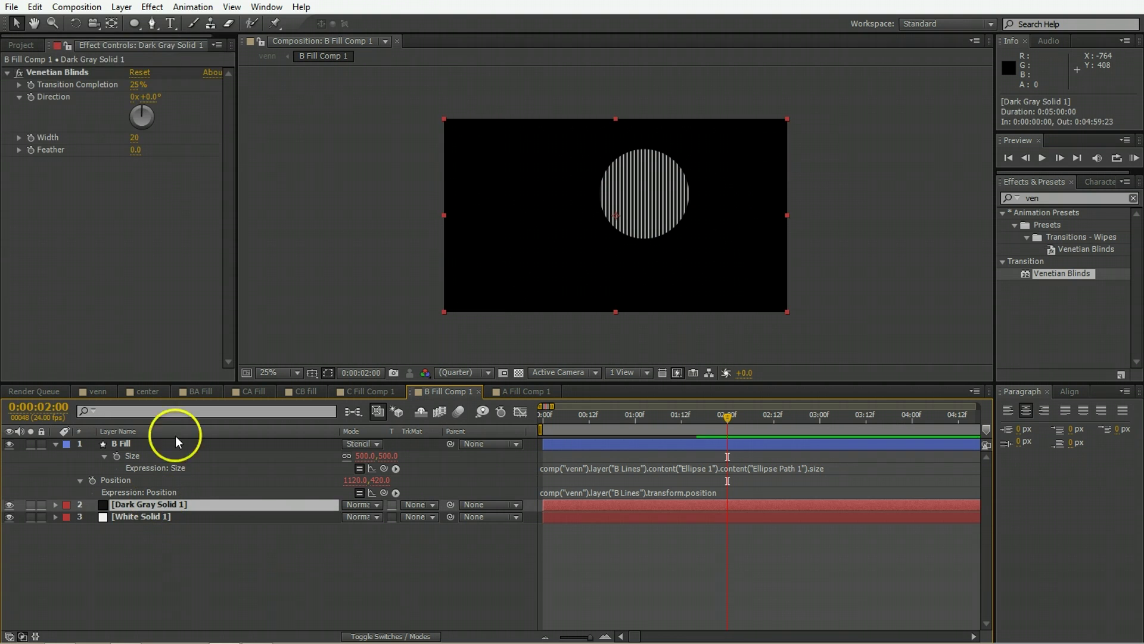
left_click_drag(143, 116, 153, 116)
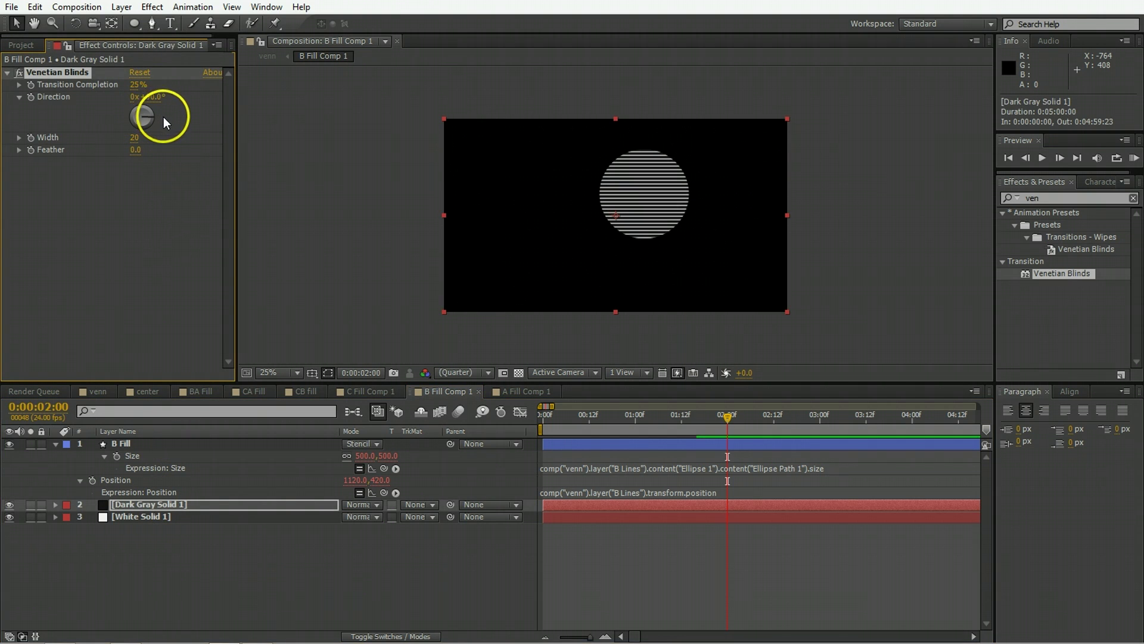
left_click(139, 86)
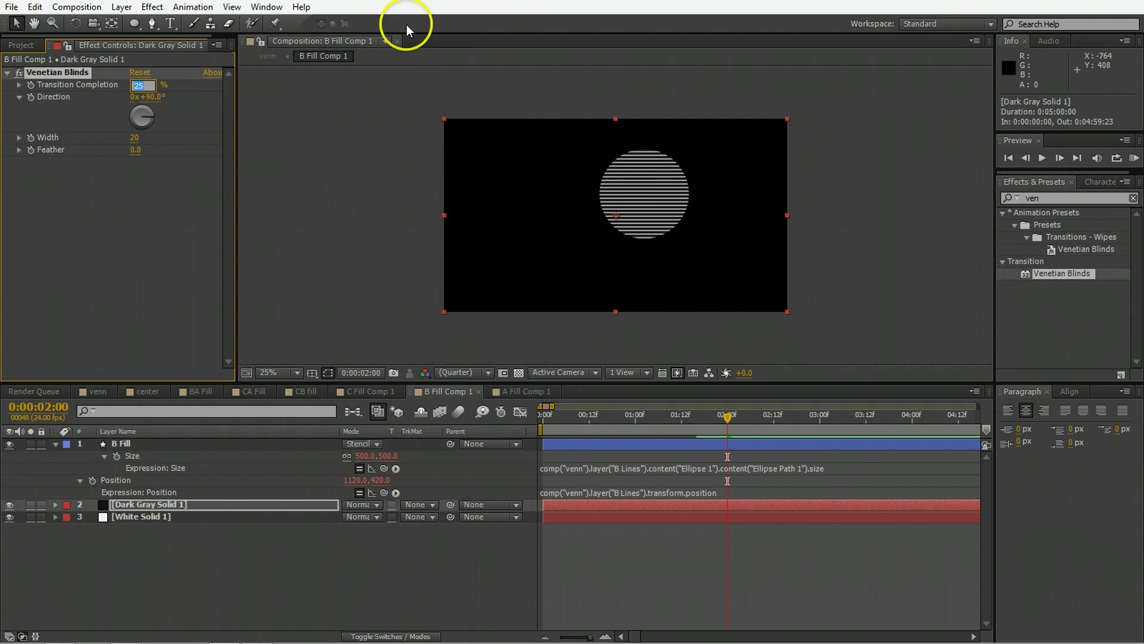
type("50")
key("Return")
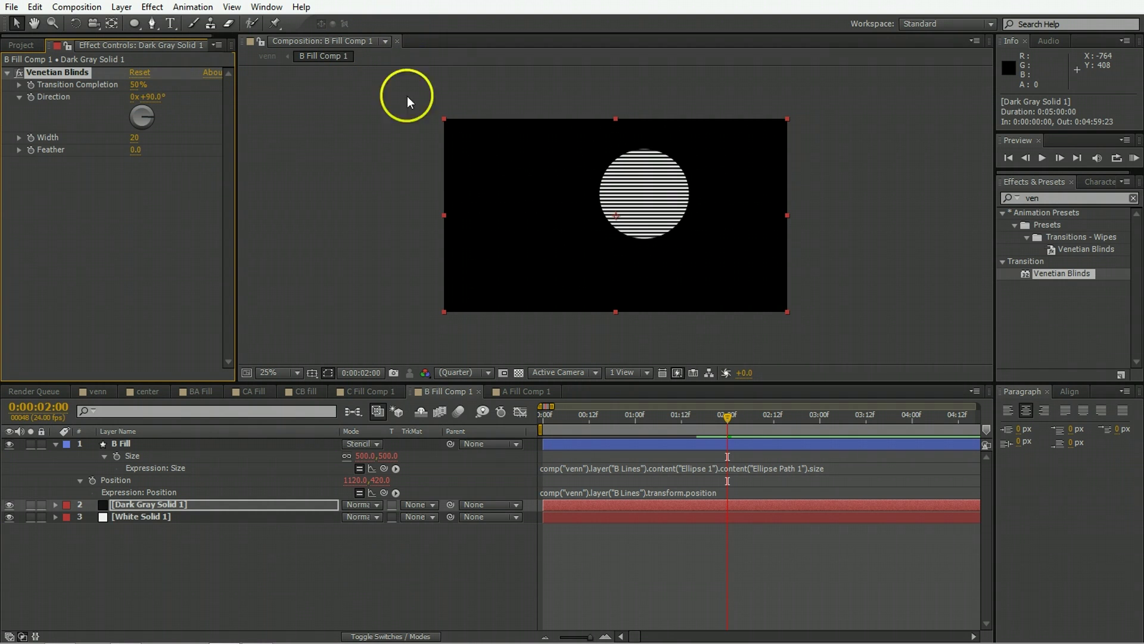
left_click(281, 597)
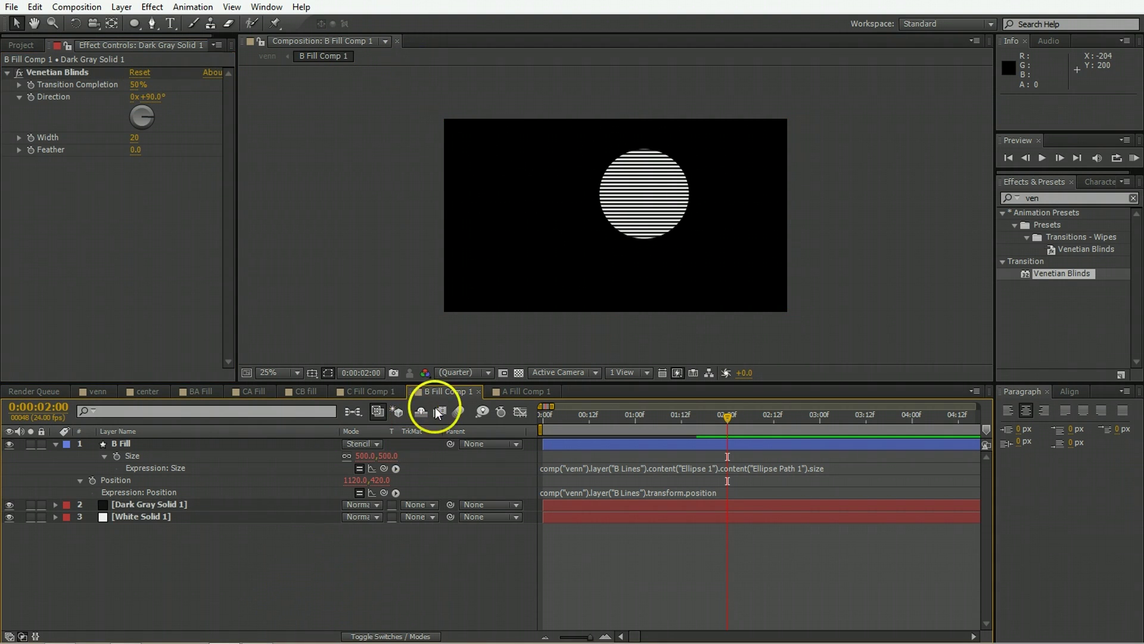
Paste the copied dark gray and white solids into C Fill Comp 1 beneath the C Fill layer
left_click(375, 391)
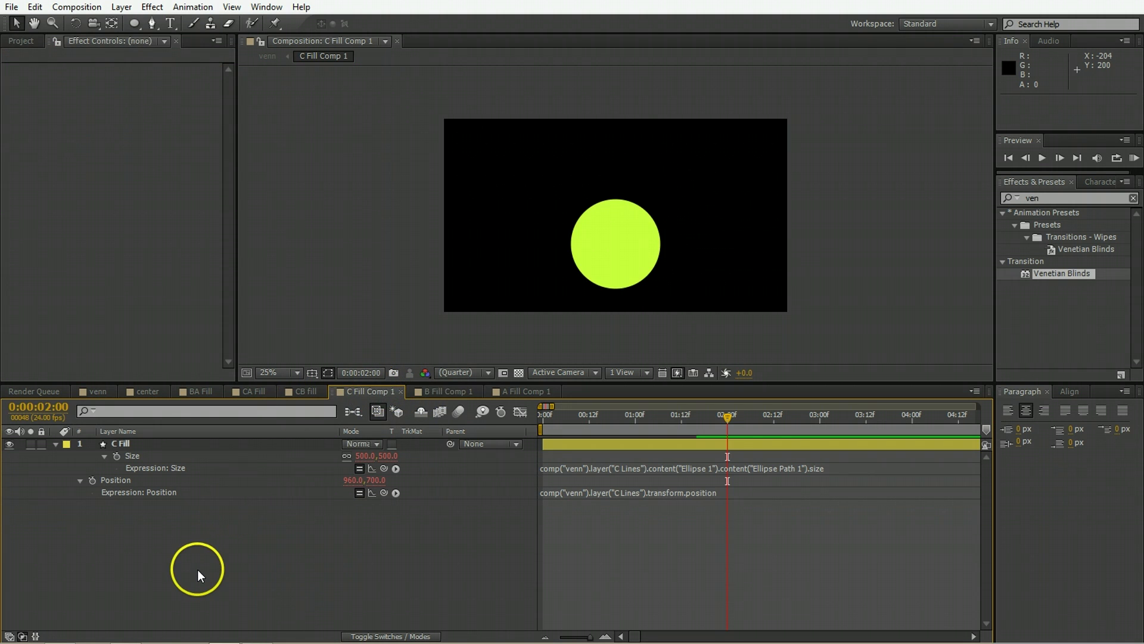
key("ctrl+v")
key("ctrl+shift+[")
On C Fill Comp 1's dark gray solid, set the Venetian Blinds Direction to 135° and Transition Completion to 75%
left_click(142, 110)
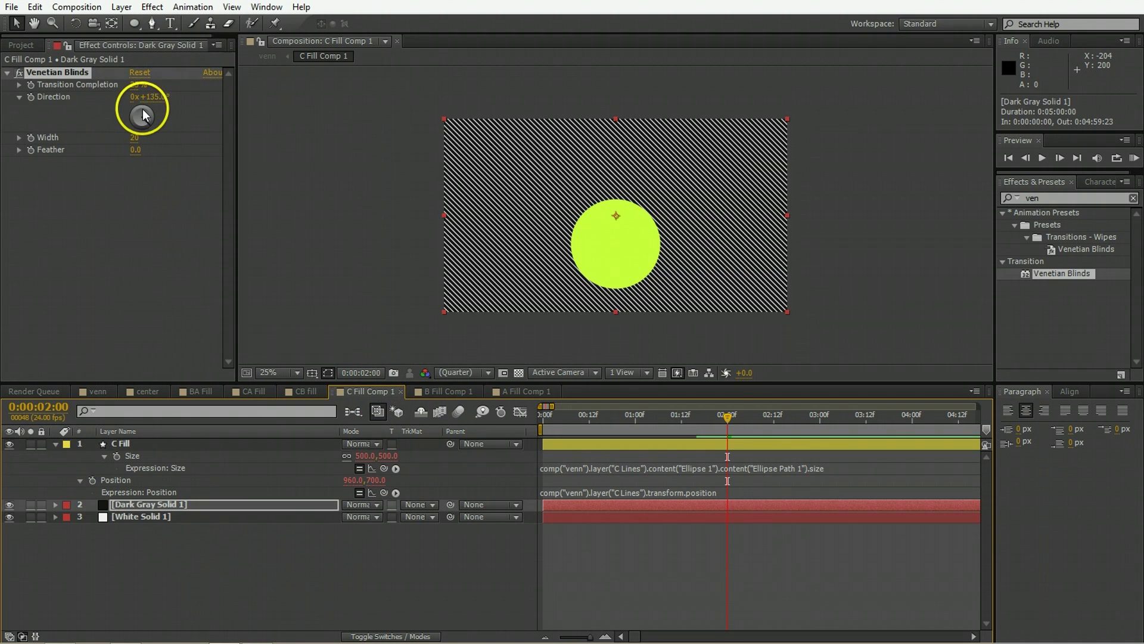
left_click(139, 85)
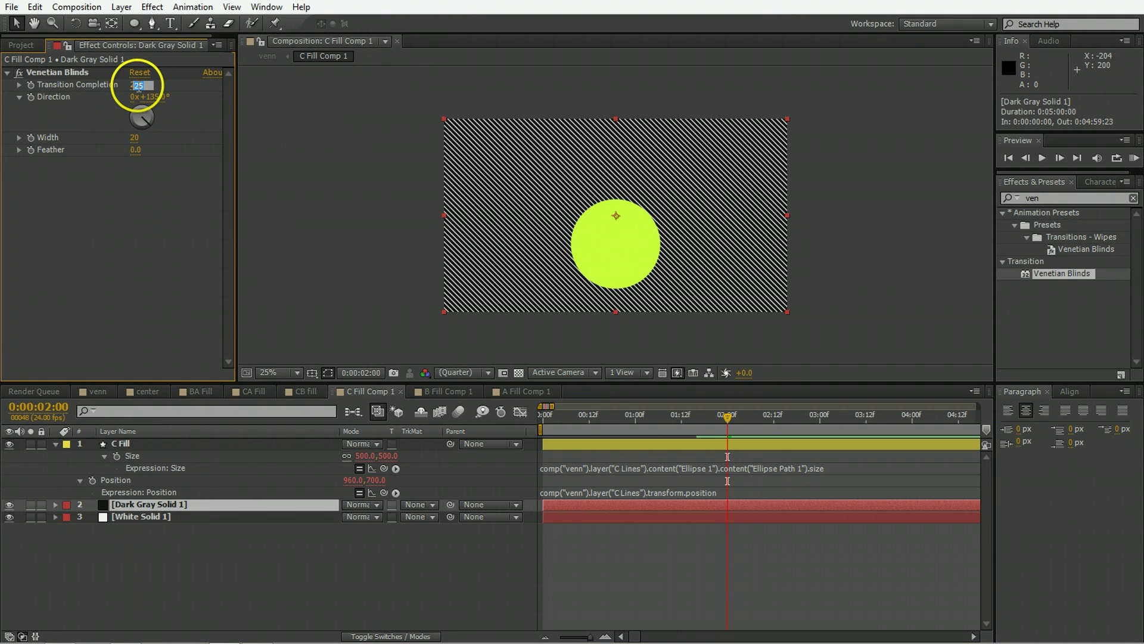
type("75")
key("Return")
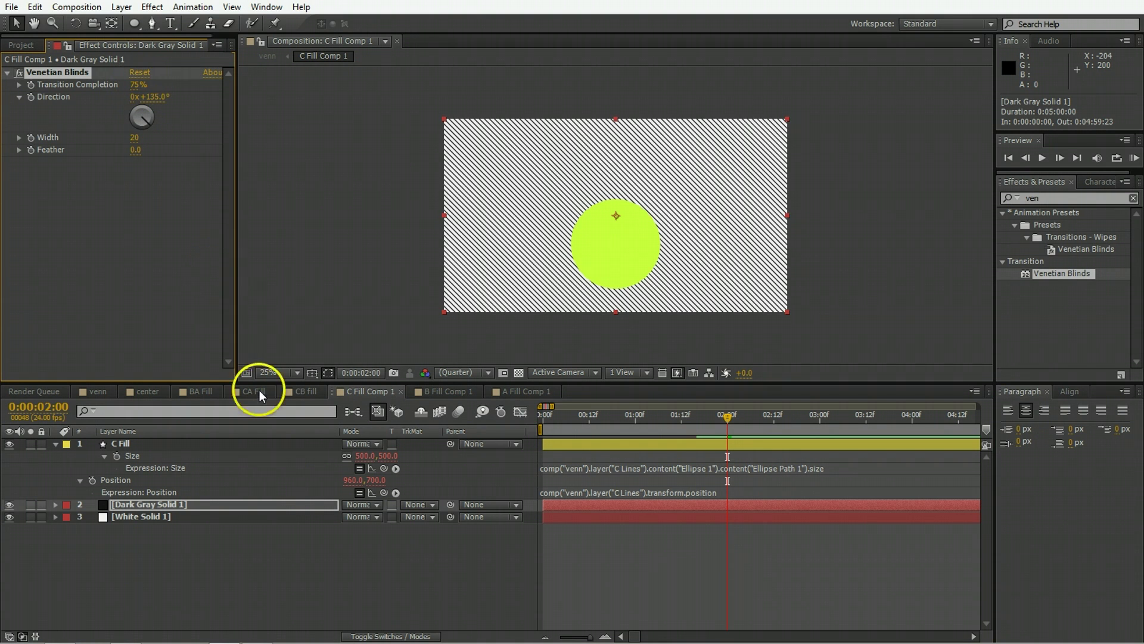
Set the blending mode of the C Fill layer to Stencil Alpha
left_click(126, 444)
left_click(352, 444)
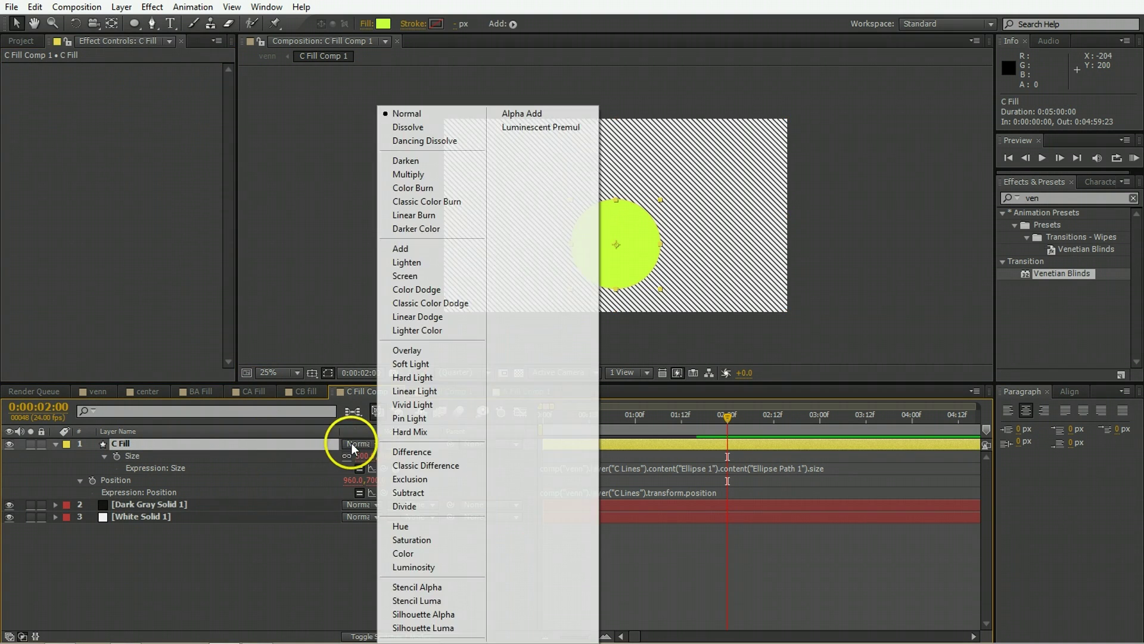
left_click(440, 590)
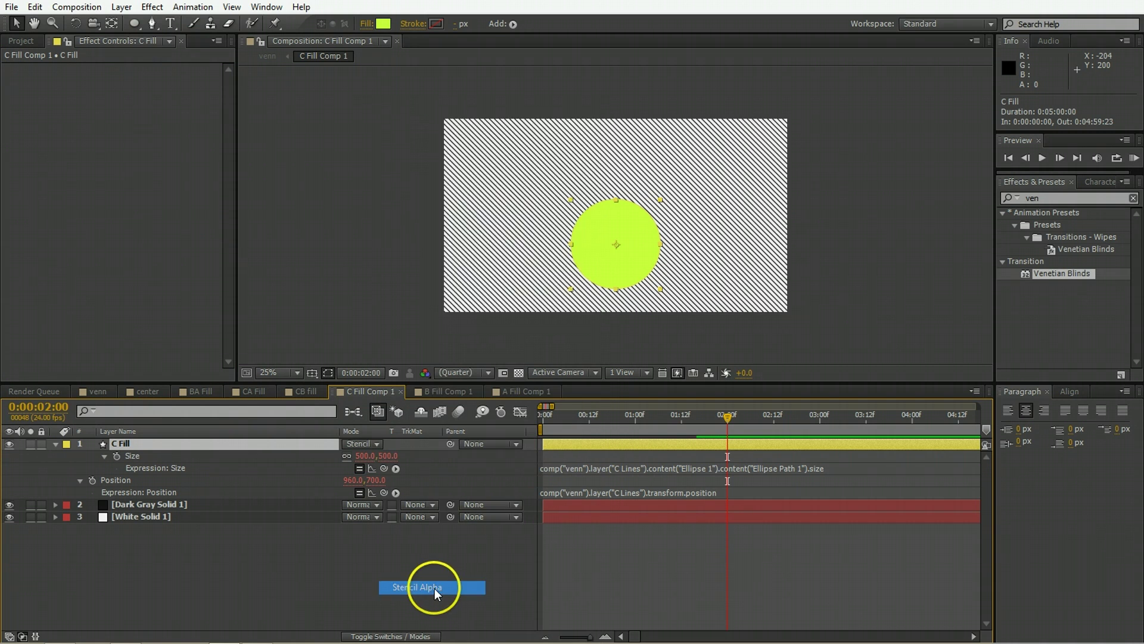
left_click(416, 590)
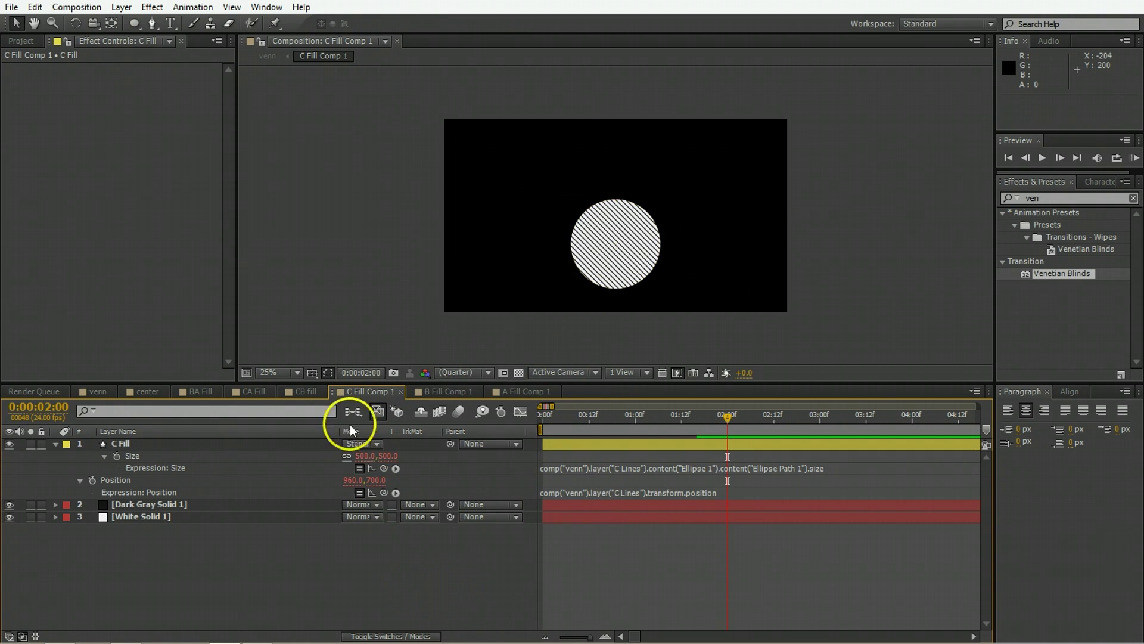
Play back the venn comp's animation from the start and delete the A lines layer's extra final position keyframes
left_click(99, 392)
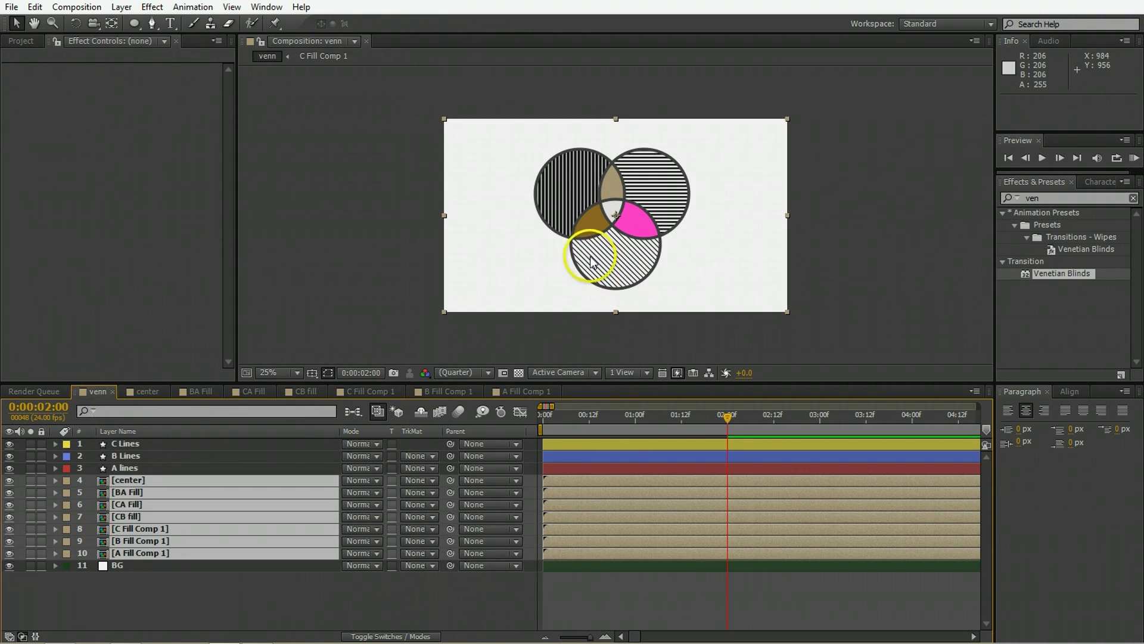
left_click(545, 423)
left_click_drag(544, 423, 541, 424)
key("space")
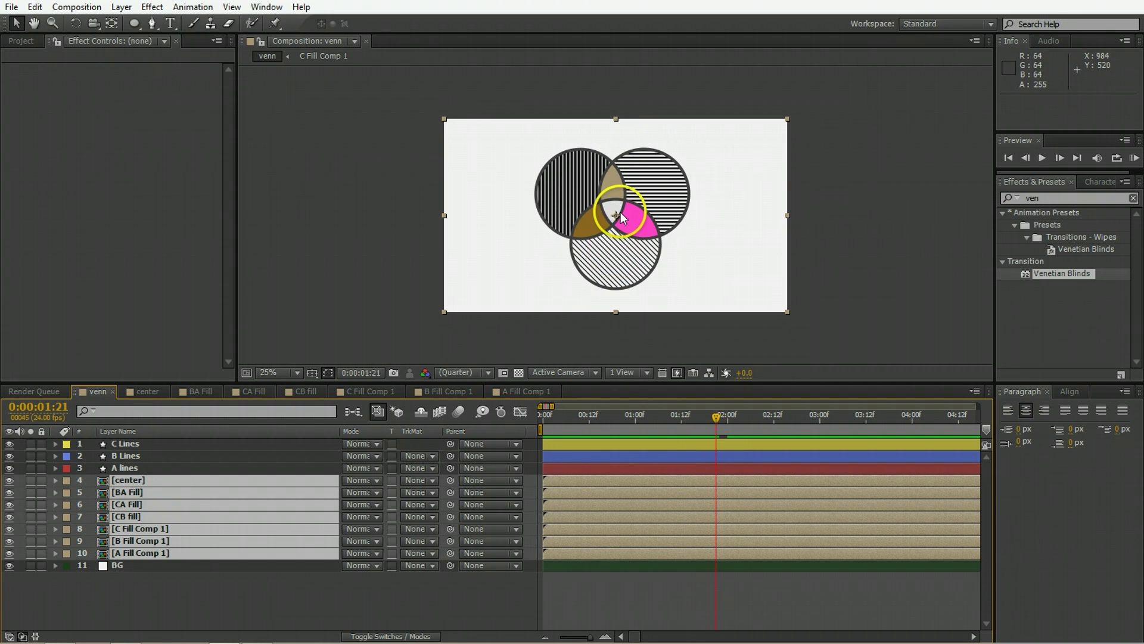
left_click(644, 472)
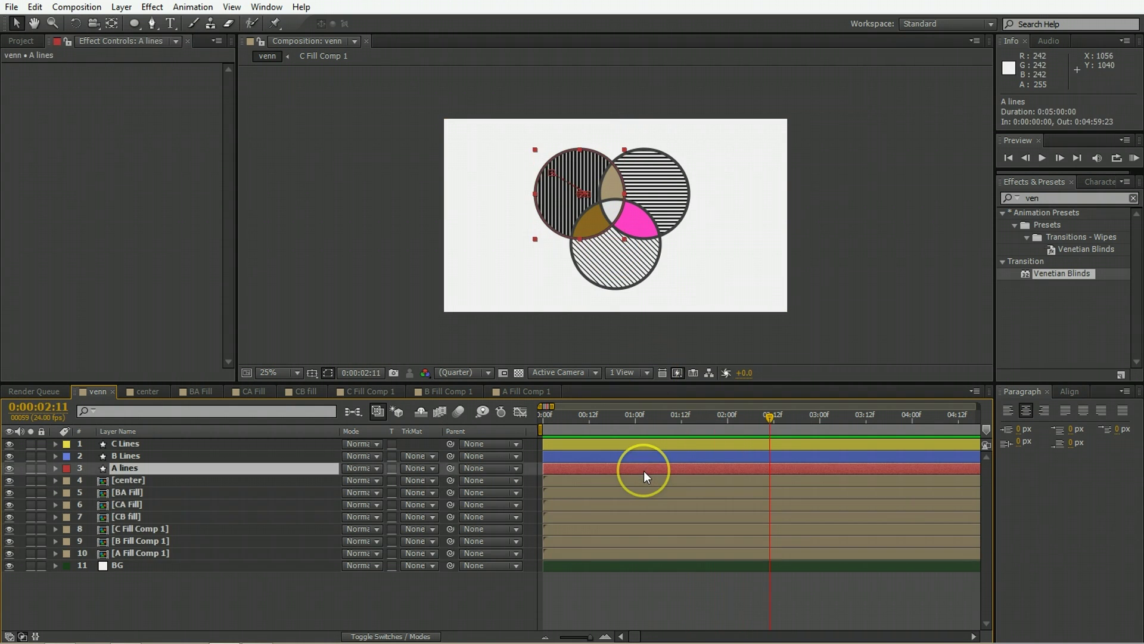
key("u")
left_click_drag(665, 505, 739, 483)
key("Delete")
key("ctrl+z")
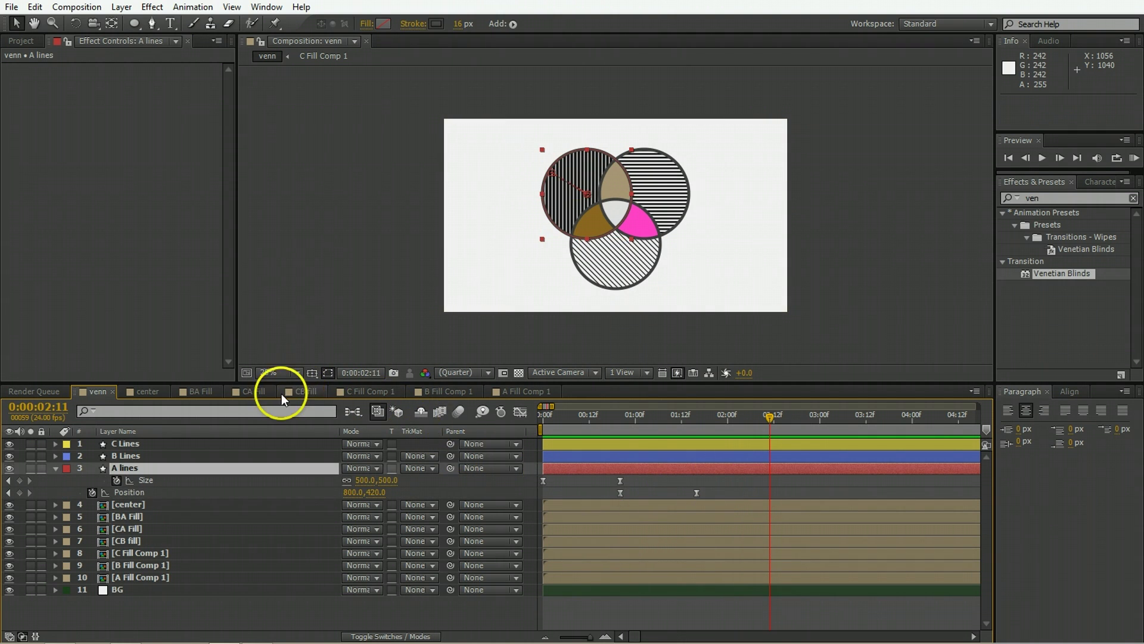
Paste the copied dark gray and white solids into the CB fill comp beneath the B Fill 2 layer
left_click(302, 391)
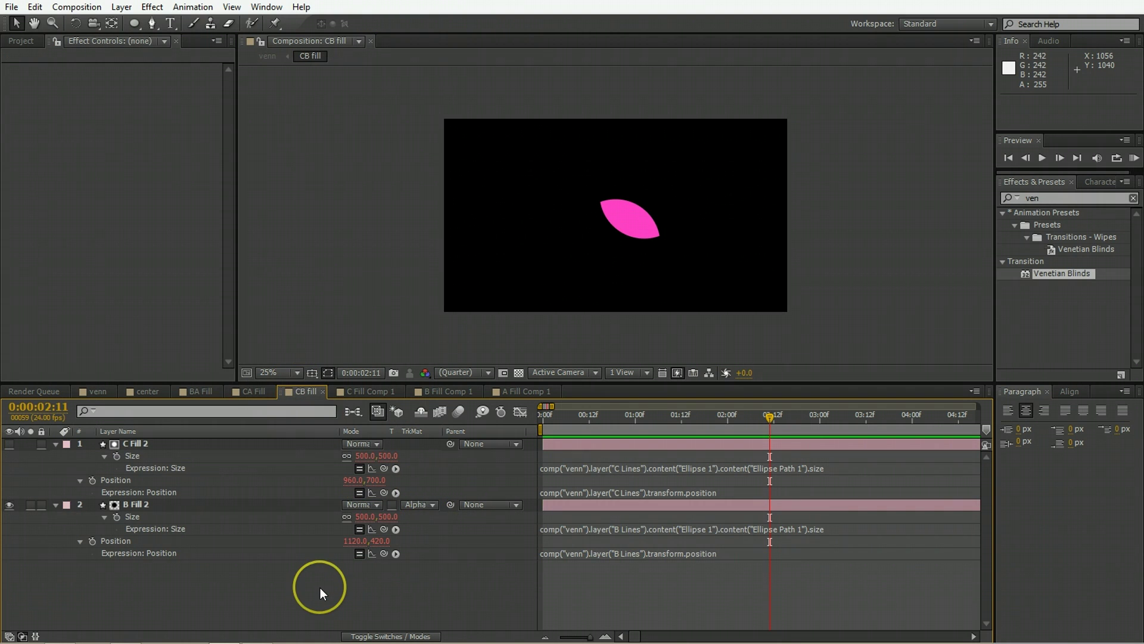
key("ctrl+v")
left_click_drag(250, 457, 217, 590)
left_click(227, 594)
Duplicate the Venetian Blinds effect on CB fill's dark gray solid and set the duplicate's Direction to 90°
left_click(154, 566)
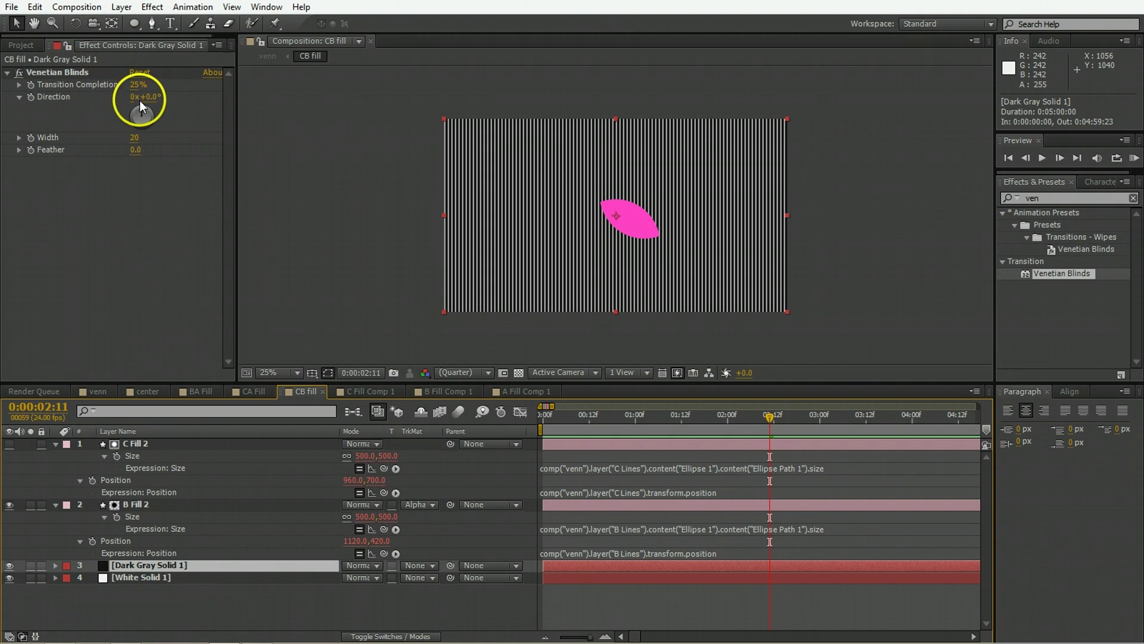
left_click(87, 71)
key("ctrl+d")
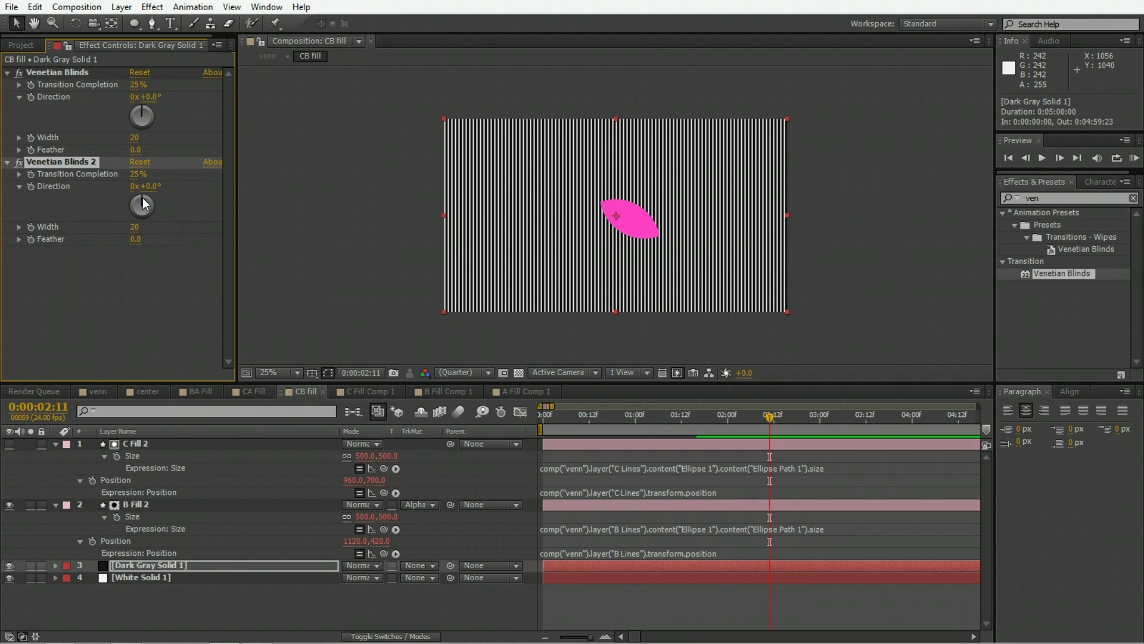
left_click_drag(142, 198, 149, 201)
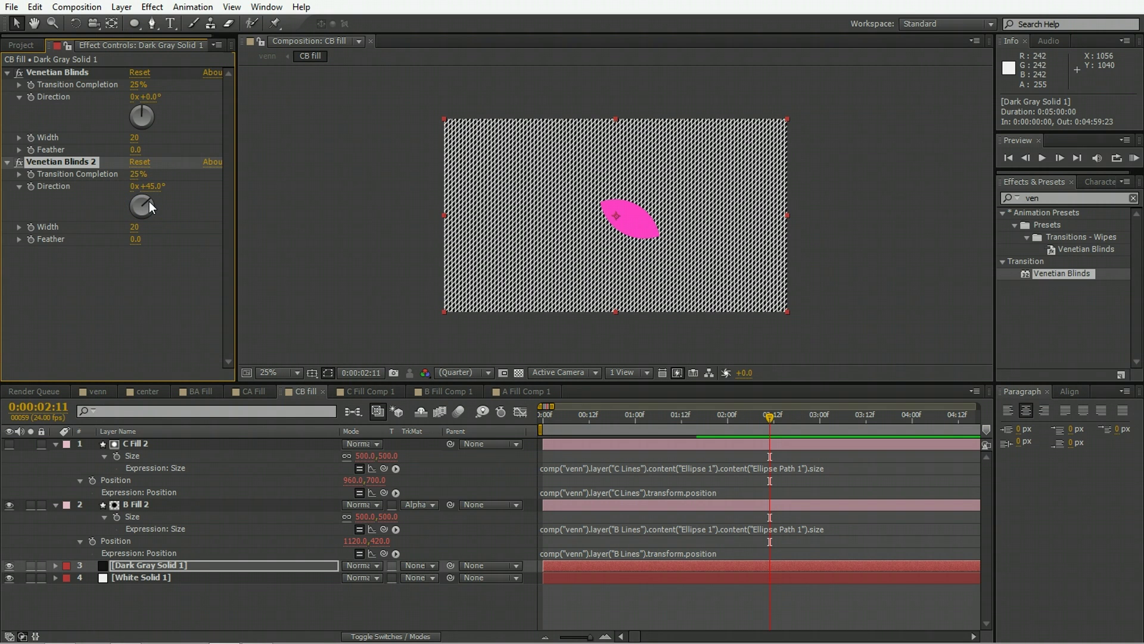
key("period")
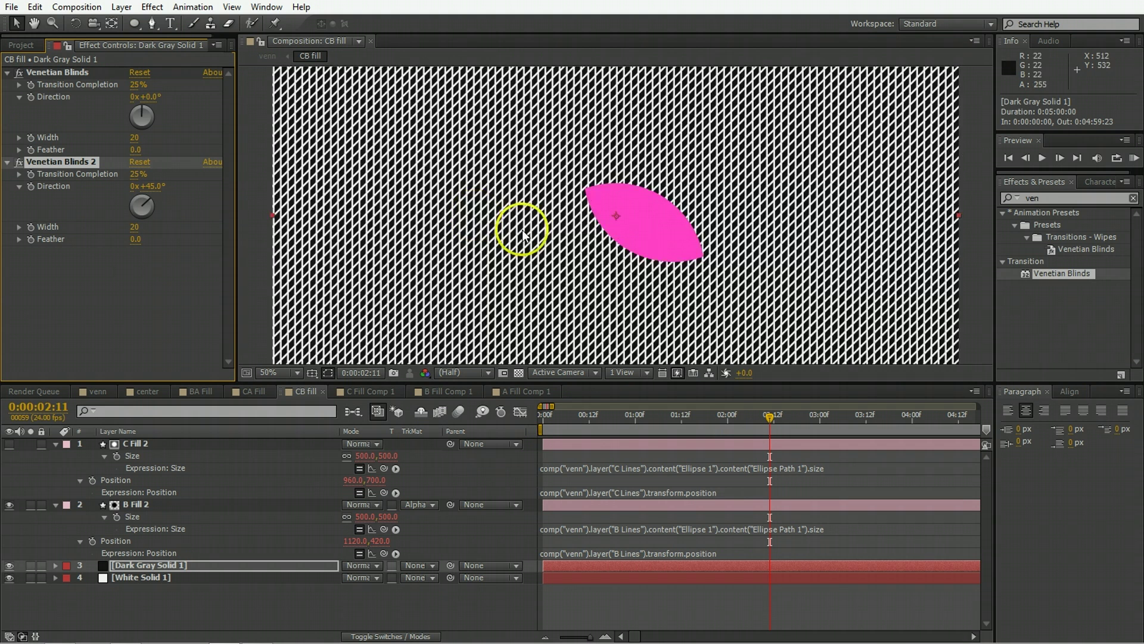
left_click_drag(148, 196, 164, 203)
key("comma")
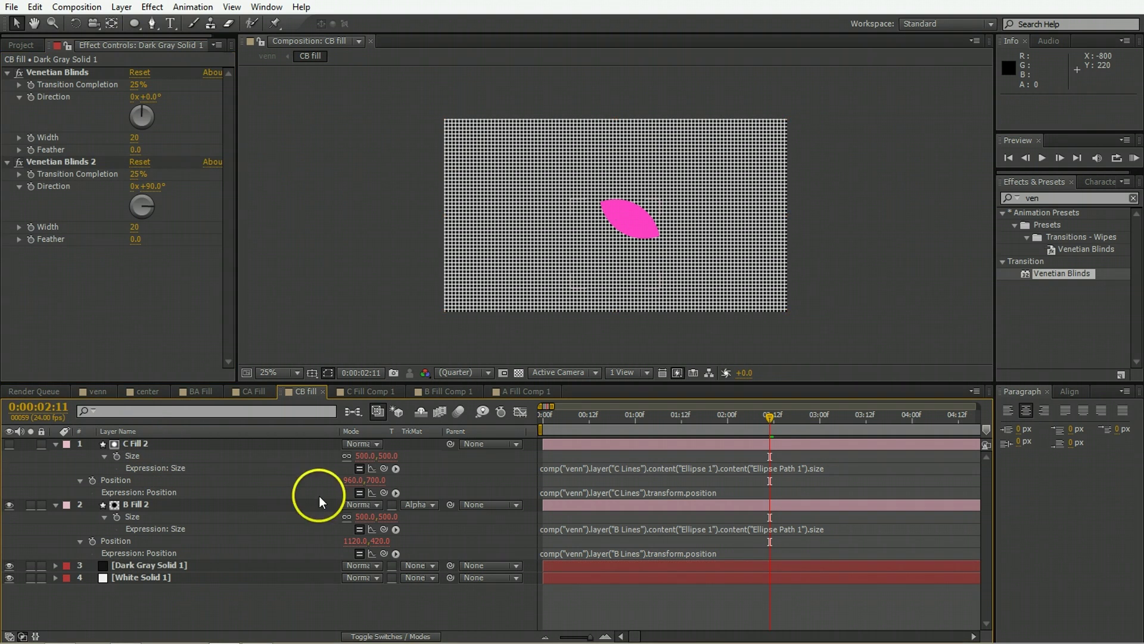
Set the blending mode of the B Fill 2 layer in the CB fill comp to Stencil Alpha
left_click(239, 505)
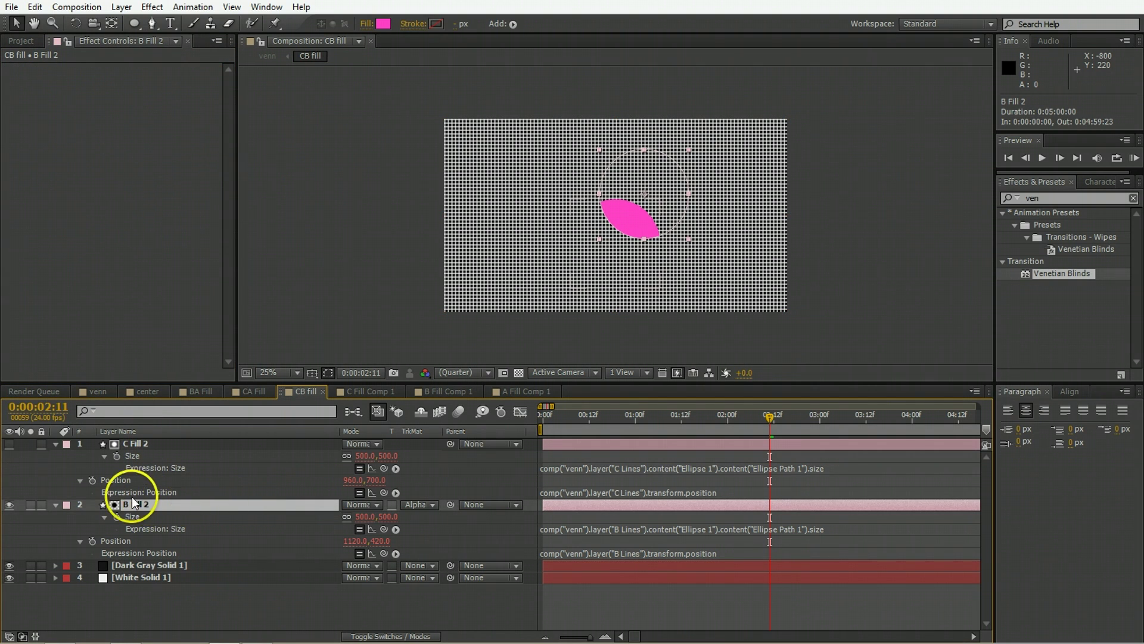
left_click(355, 505)
left_click(425, 587)
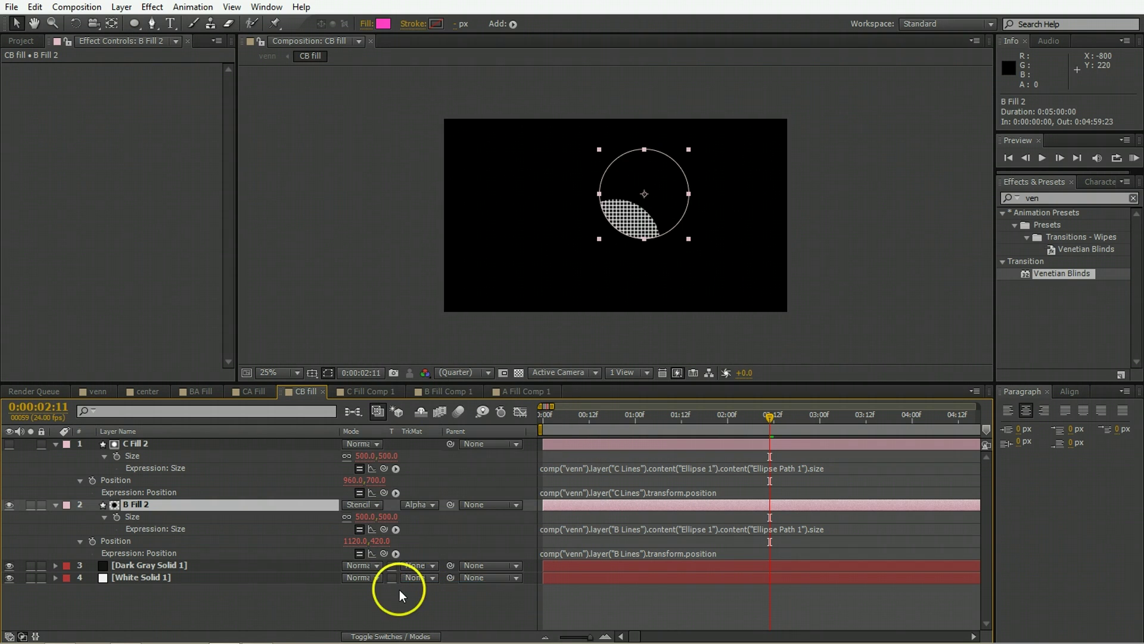
left_click(398, 589)
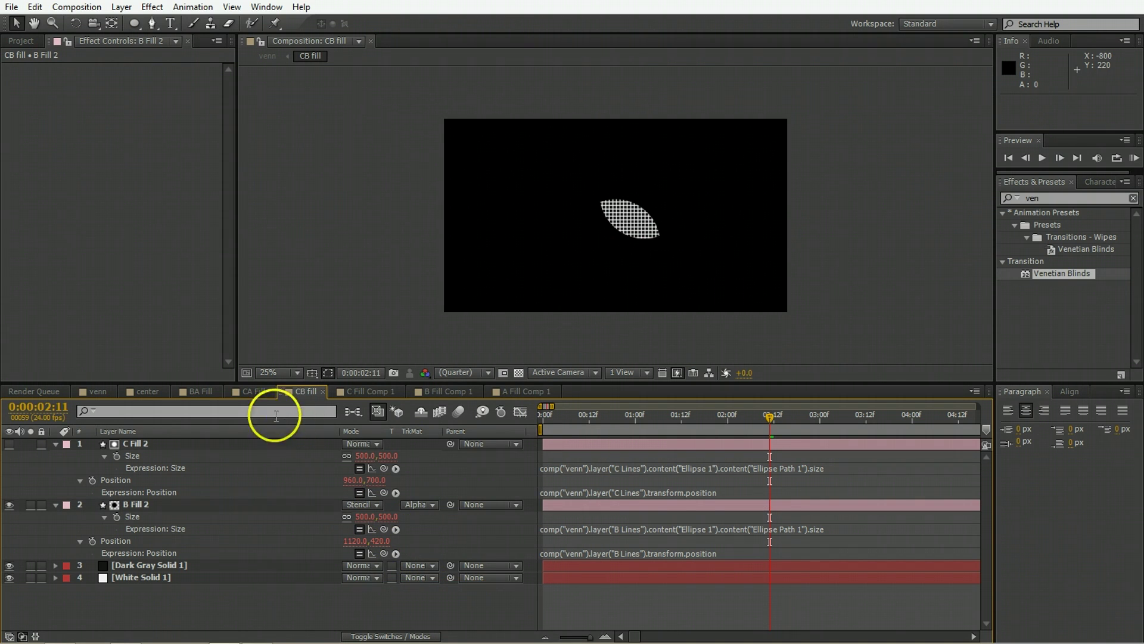
Paste the copied dark gray and white solids into the CA Fill comp and move both beneath the A Fill 2 layer
left_click(255, 391)
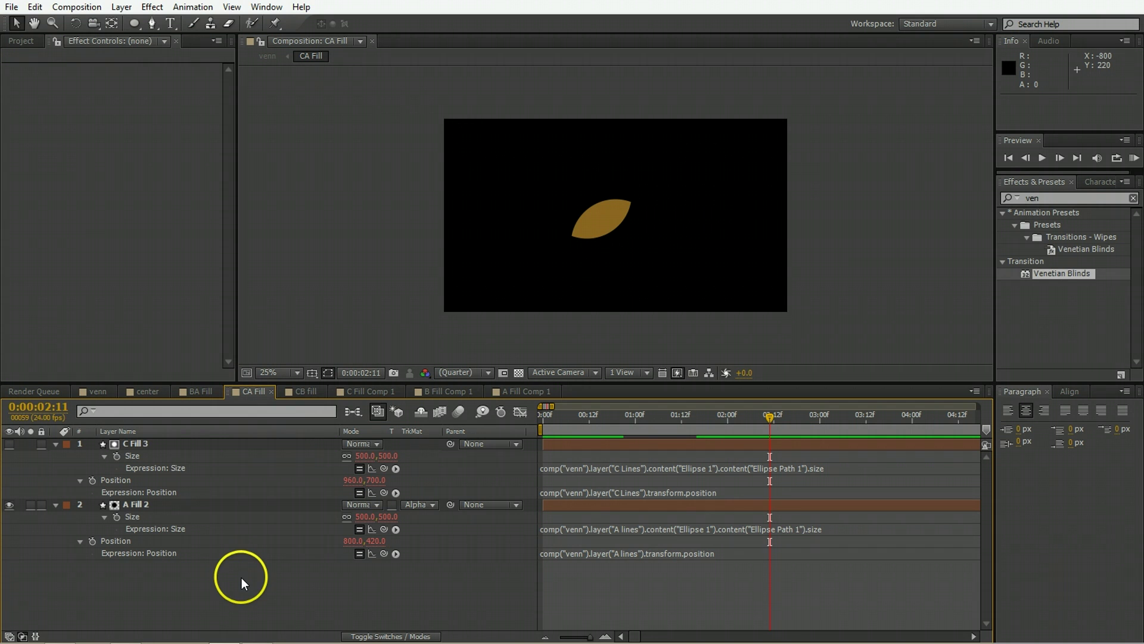
key("ctrl+v")
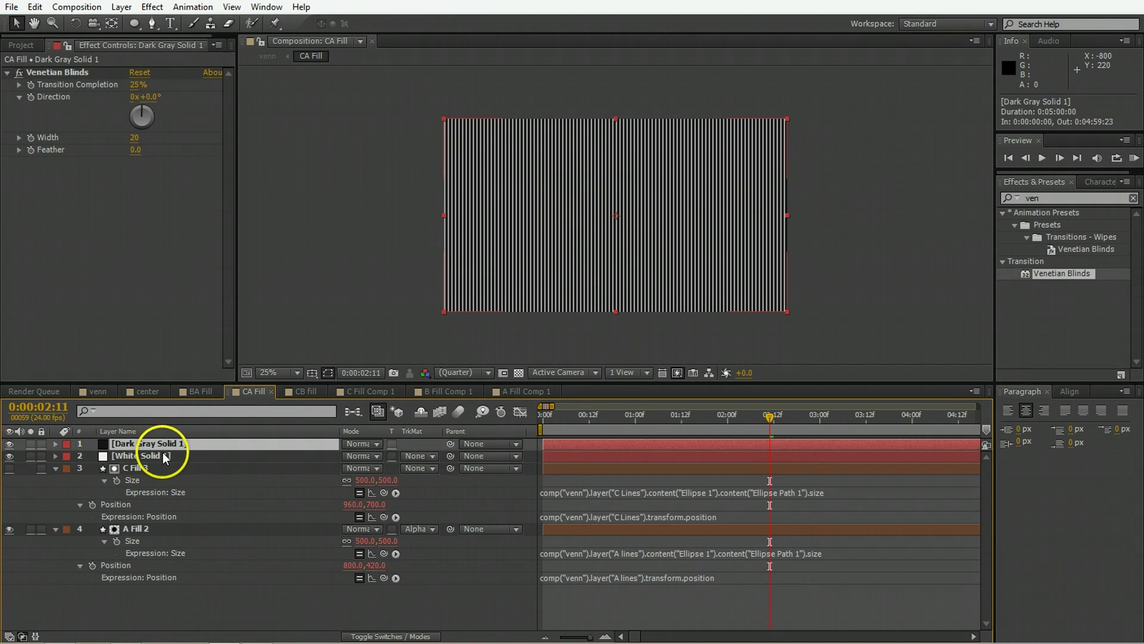
left_click(162, 453, "shift")
left_click_drag(162, 453, 164, 591)
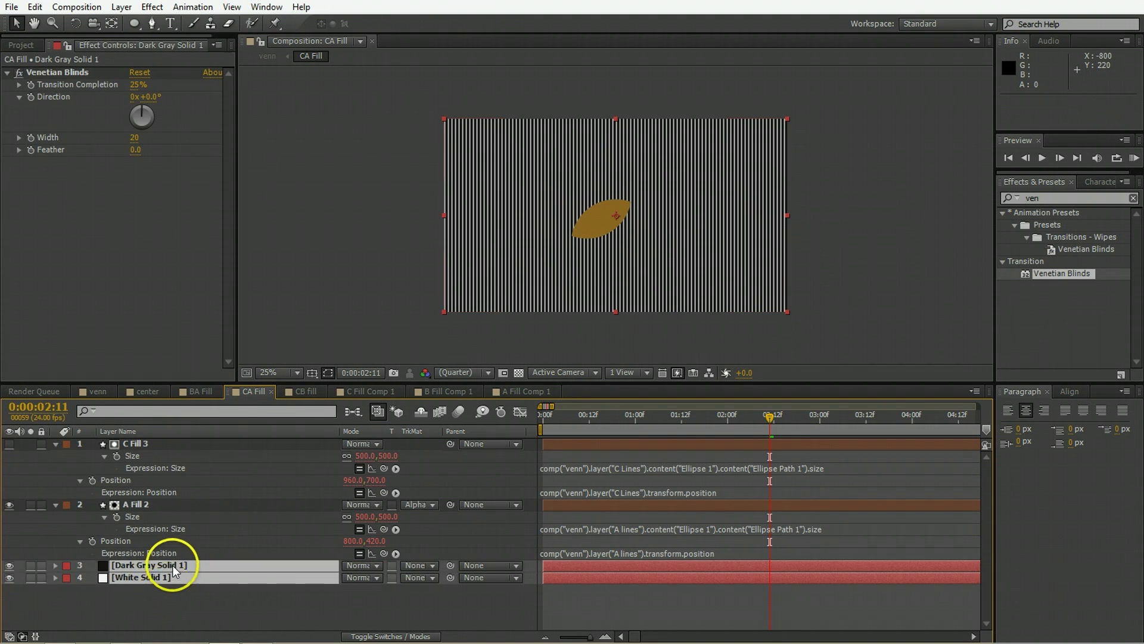
key("F2")
Duplicate the Venetian Blinds effect on CA Fill's dark gray solid and set the first effect's Transition Completion to 50%
left_click(171, 565)
left_click(56, 73)
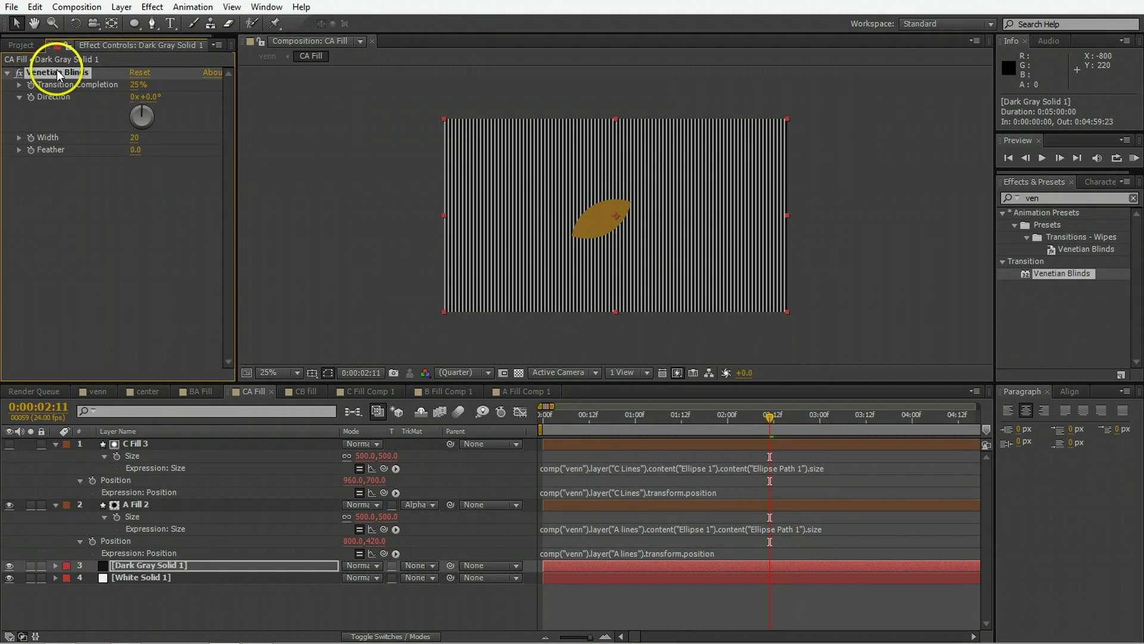
key("ctrl+d")
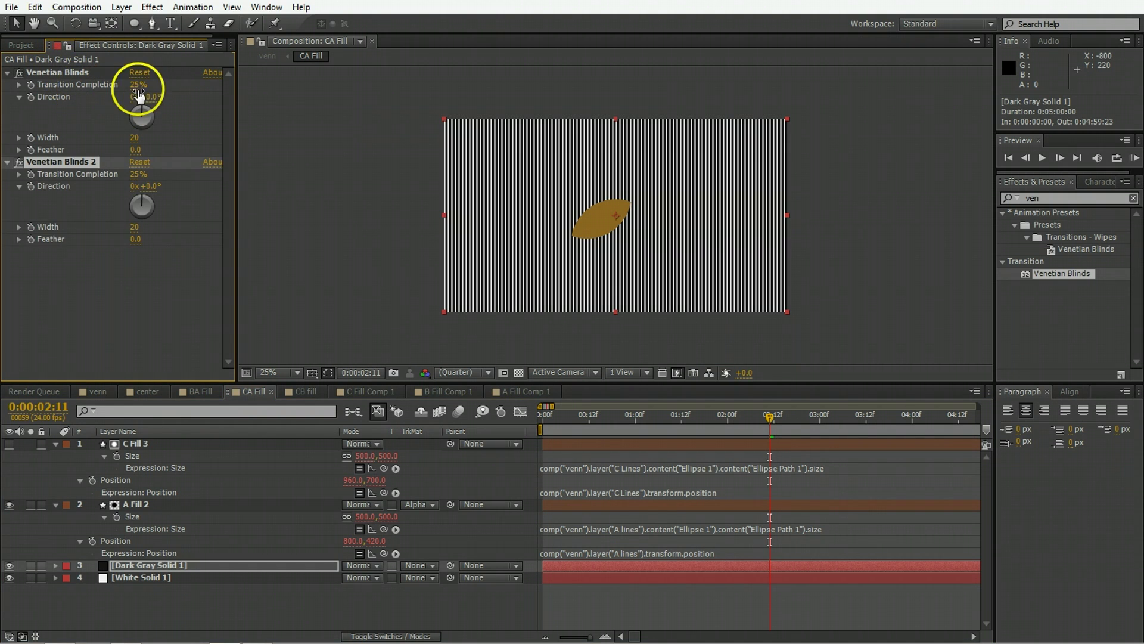
left_click(140, 85)
type("50")
key("Tab")
key("Tab")
key("Tab")
key("Tab")
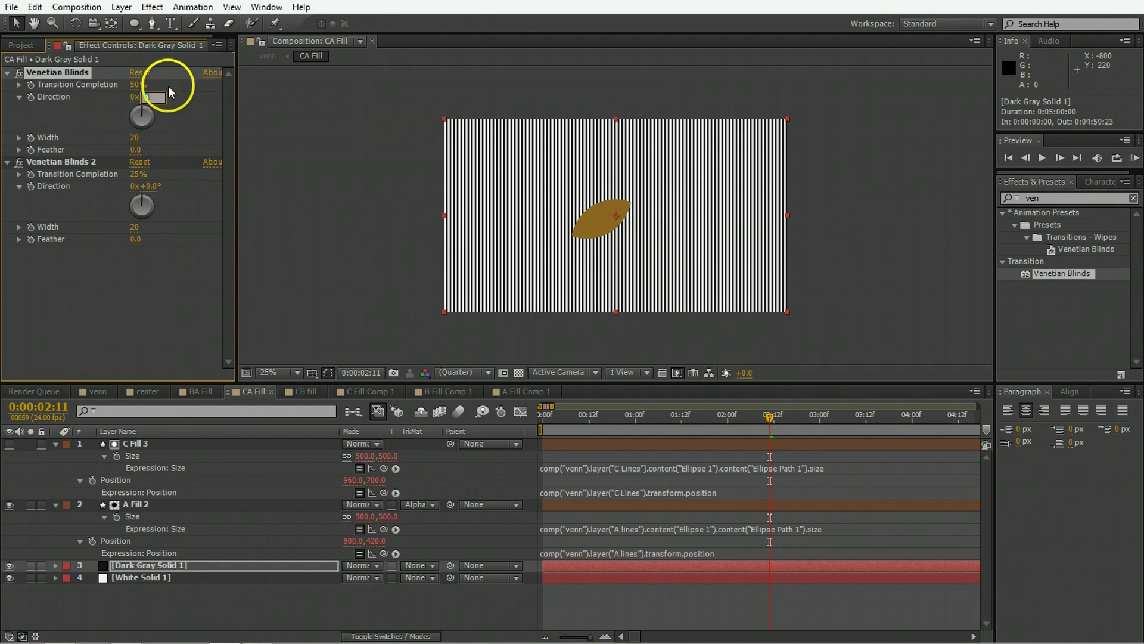
On CA Fill's dark gray solid, set the second Venetian Blinds effect's Direction to 45° and the first effect's Direction to -45°
left_click(143, 204)
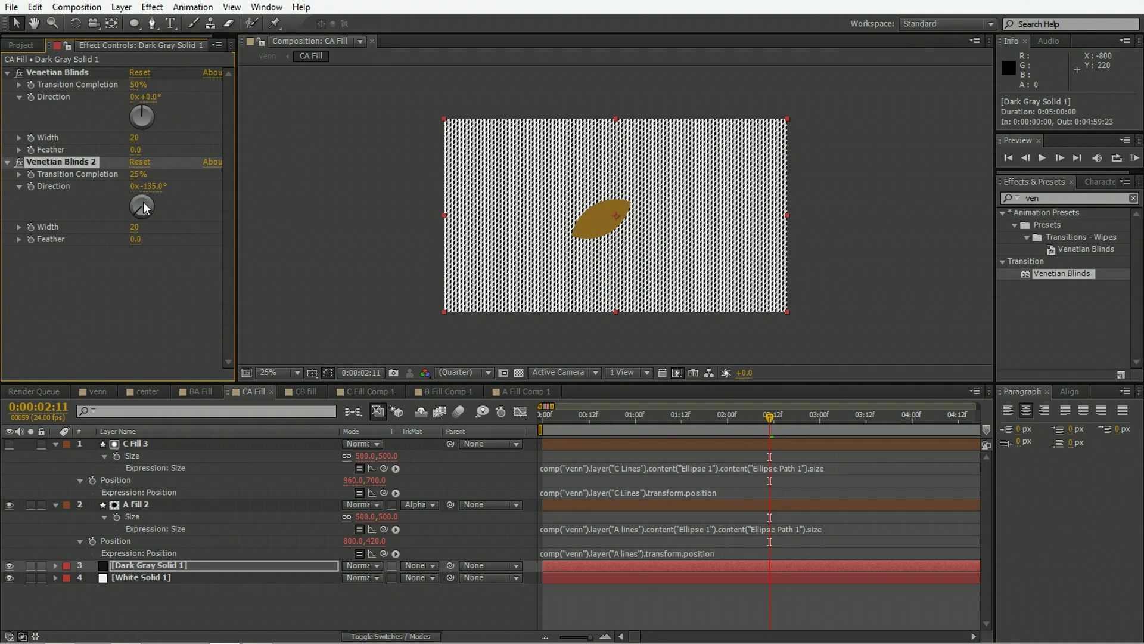
left_click(152, 196)
left_click(146, 102)
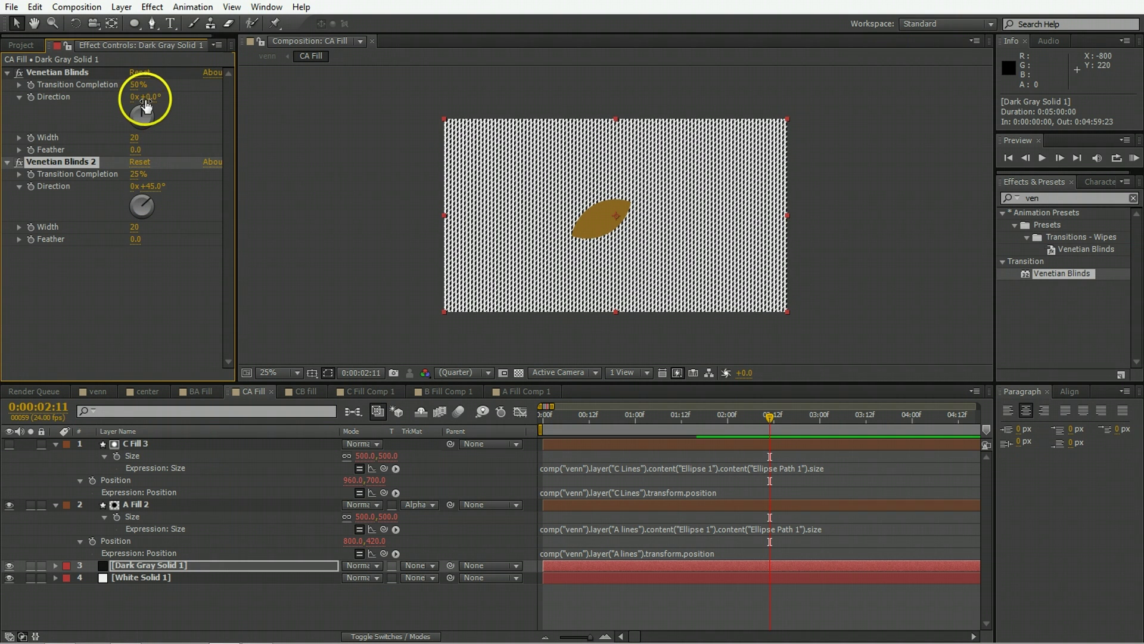
type("-45")
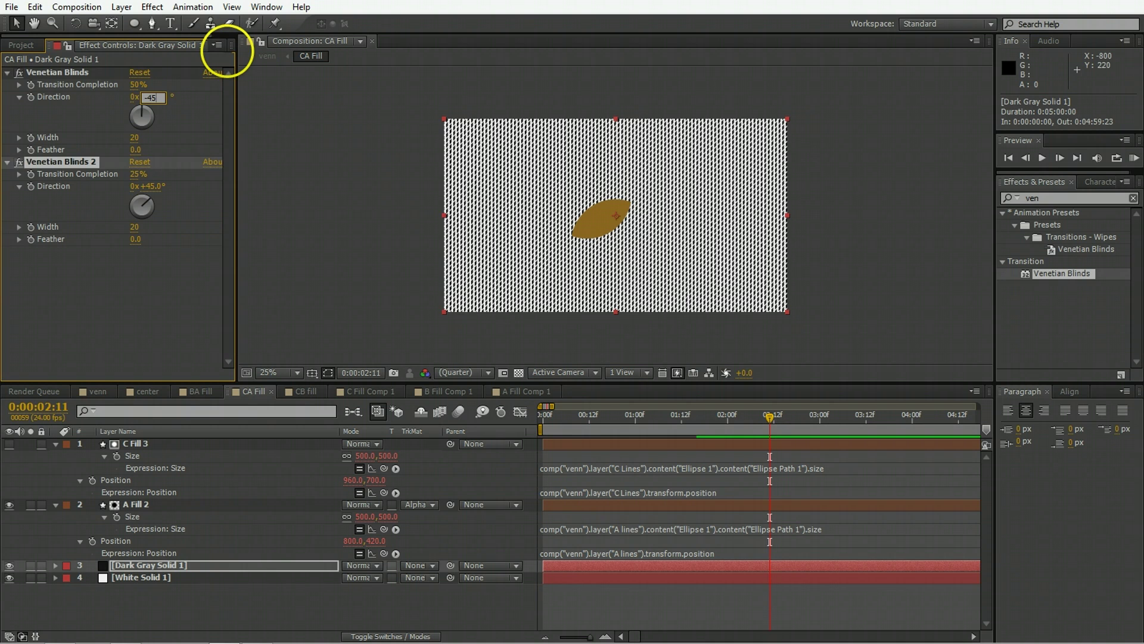
key("Return")
scroll(659, 224, "up", 1)
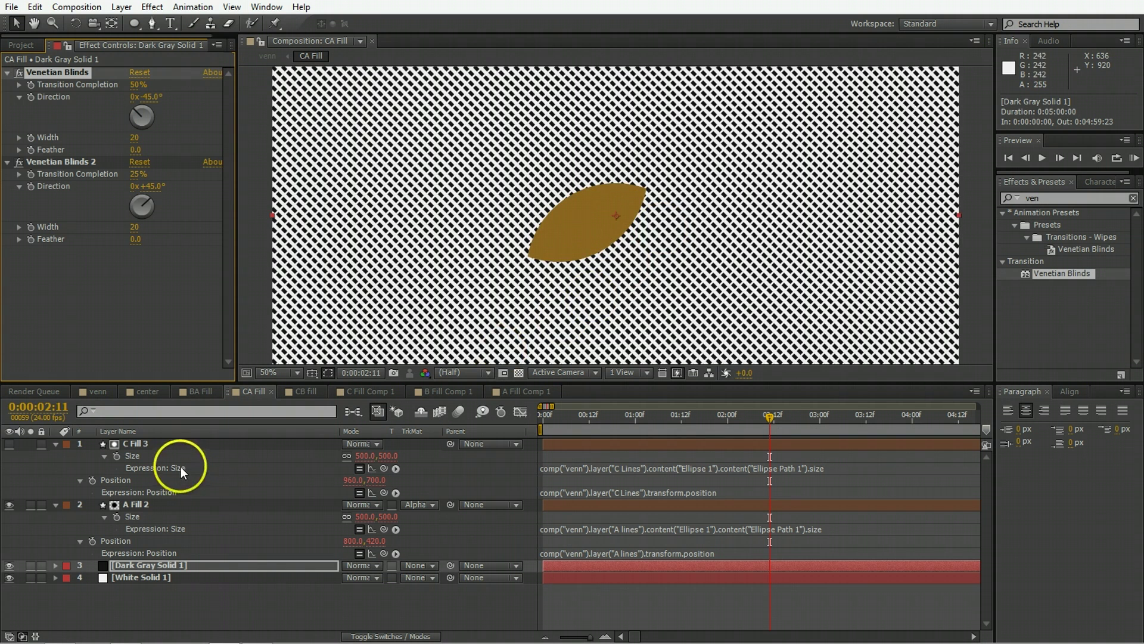
Set the blending mode of the A Fill 2 layer in the CA Fill comp to Stencil Alpha
left_click(167, 504)
left_click(359, 504)
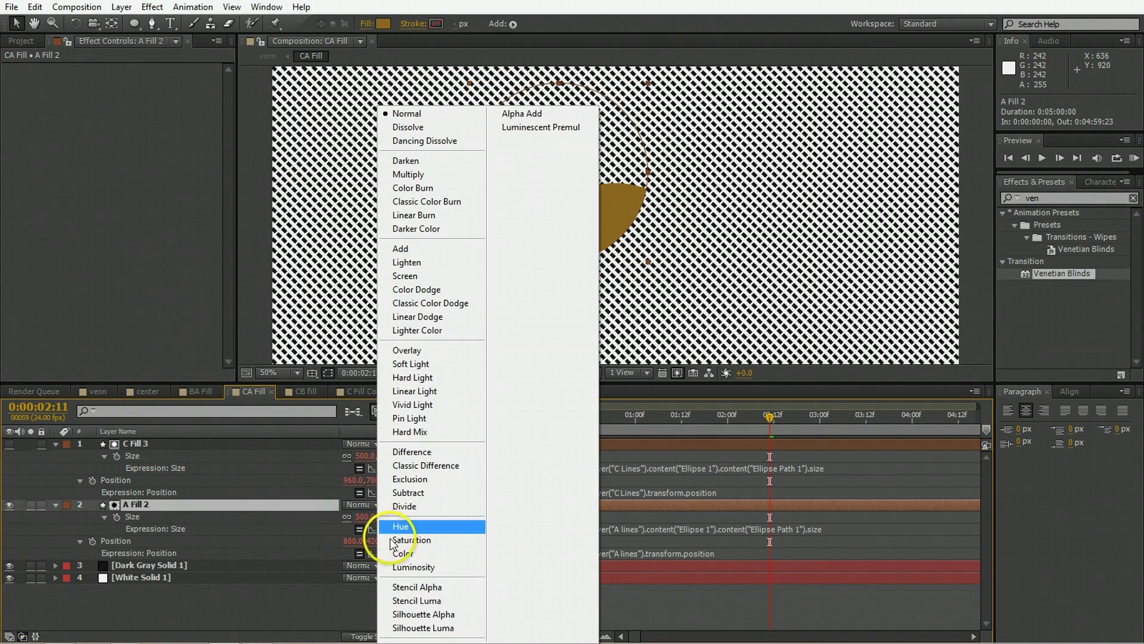
left_click(417, 590)
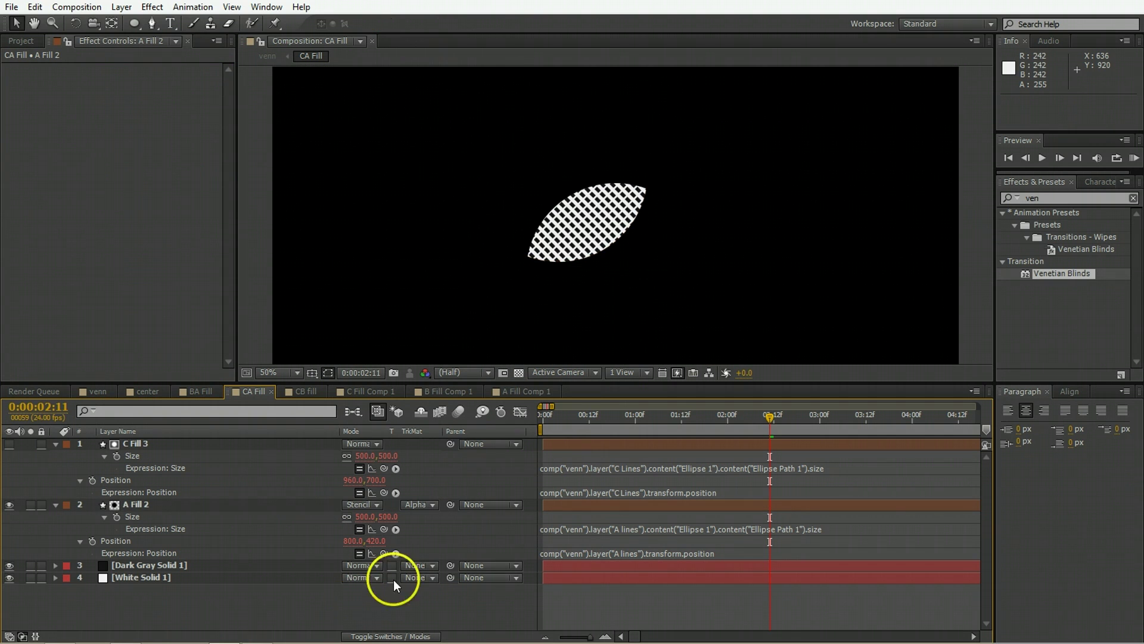
Paste the copied solids into the BA Fill comp beneath A Fill 3 and set A Fill 3's blending mode to Stencil Alpha
left_click(203, 391)
key("ctrl+v")
left_click_drag(146, 465, 117, 605)
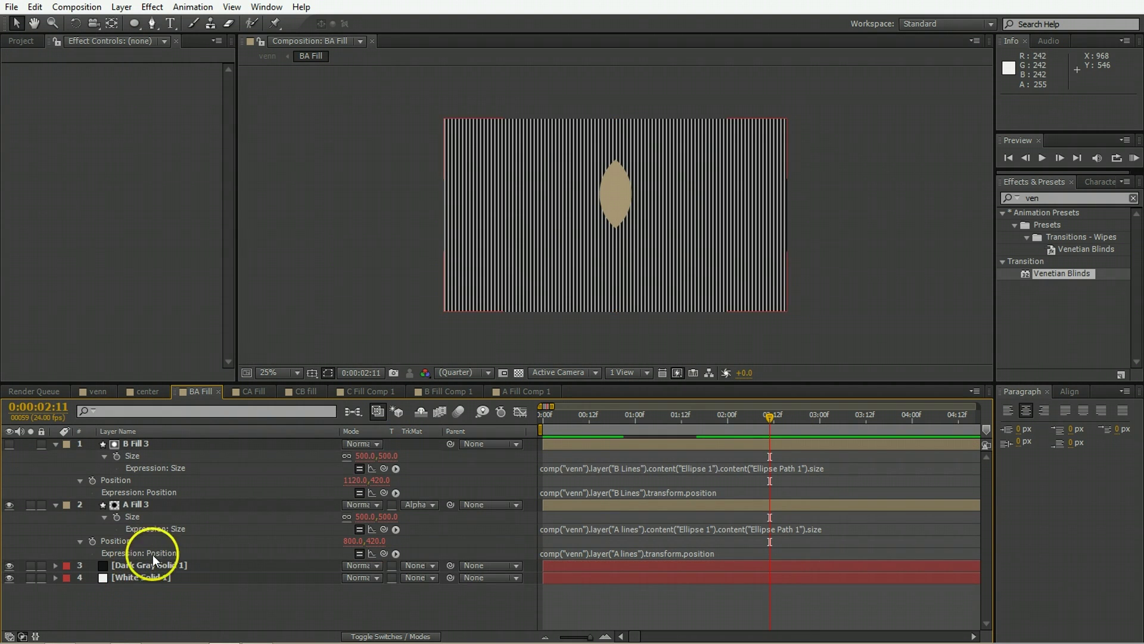
left_click(376, 504)
left_click(409, 580)
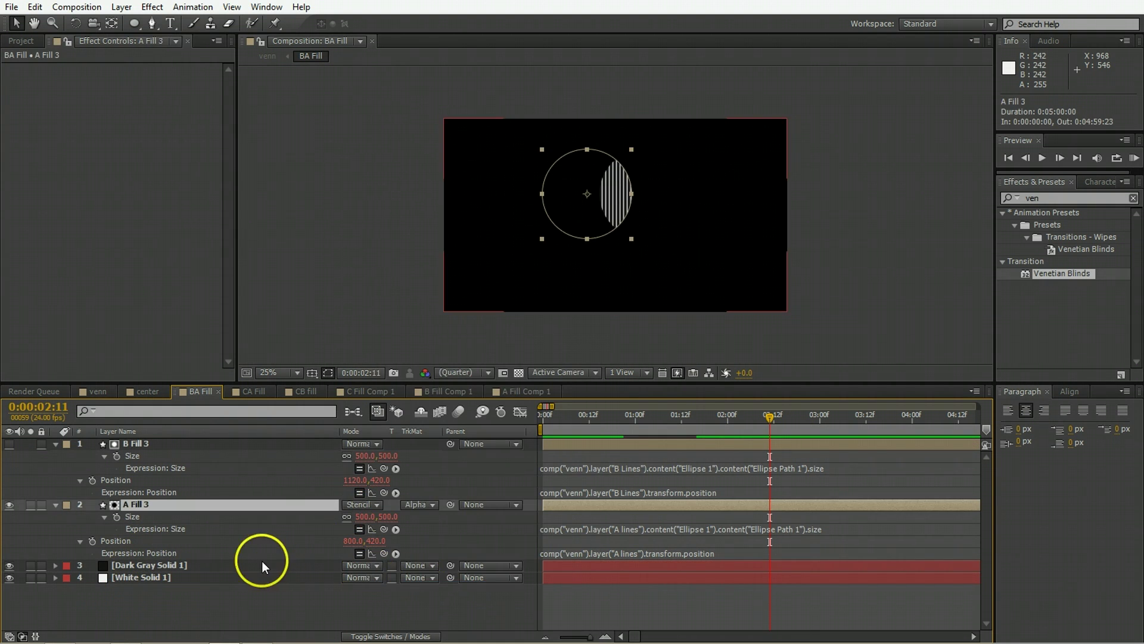
Set BA Fill's Venetian Blinds Direction to 45°, then duplicate the effect with Direction 90° and Transition Completion 75%
left_click(234, 564)
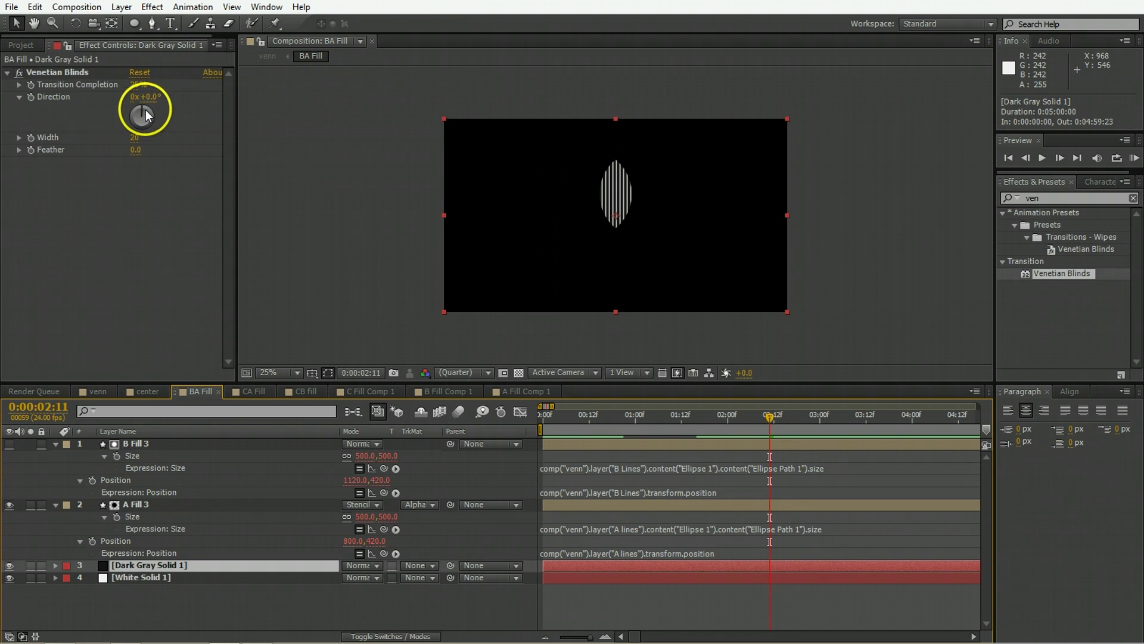
left_click_drag(146, 116, 153, 114)
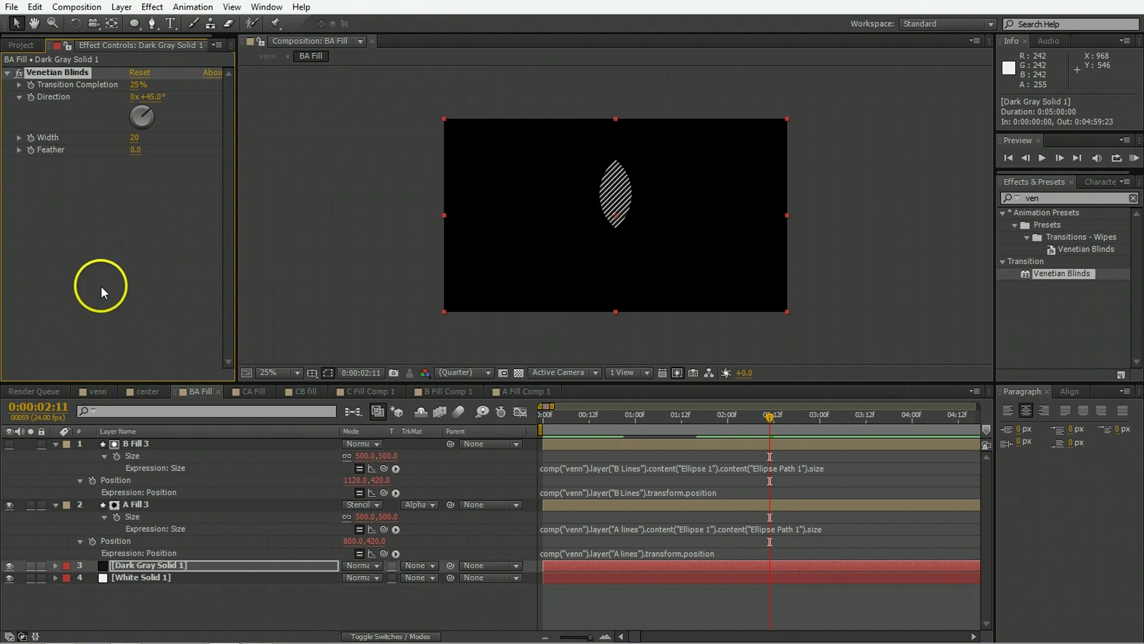
key("ctrl+d")
left_click(152, 212)
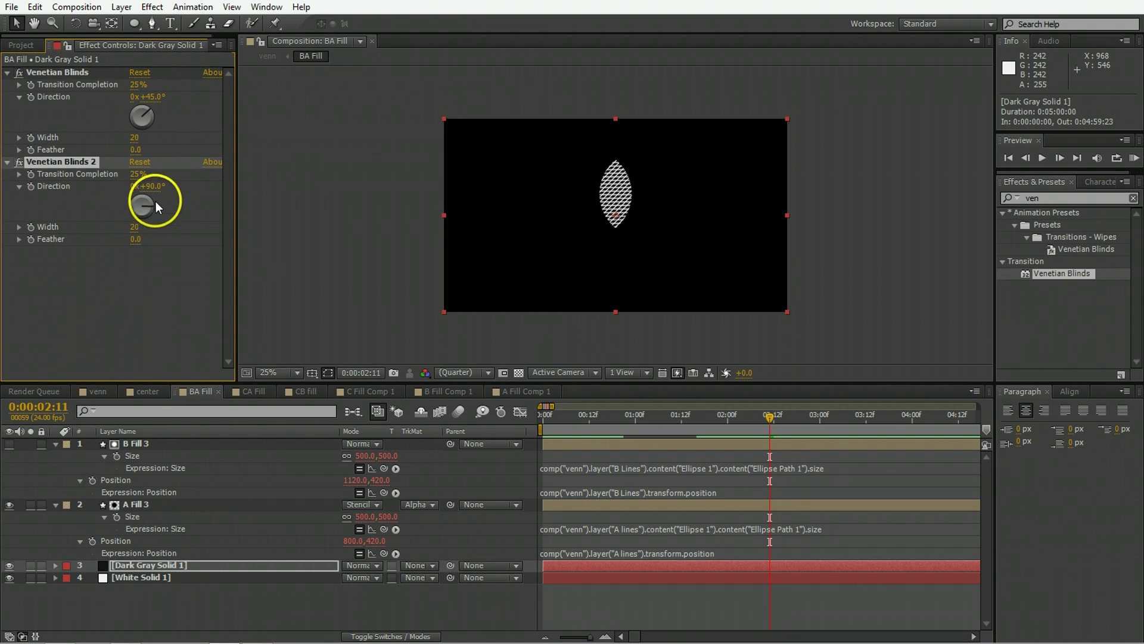
left_click(136, 176)
type("75")
key("Return")
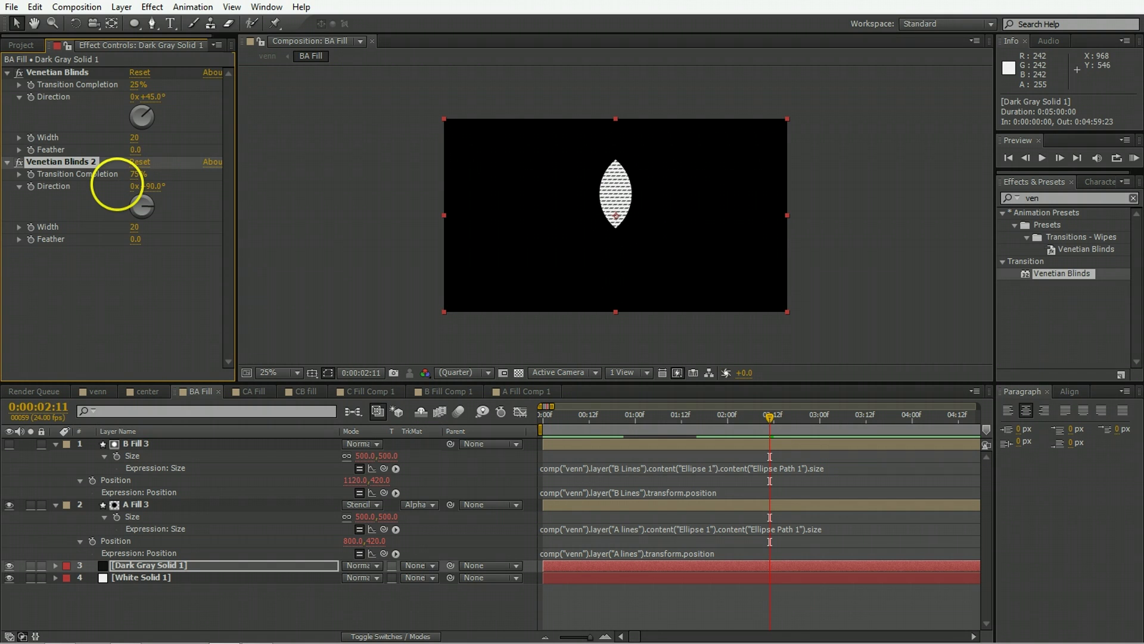
Paste the copied solids into the center comp beneath C Fill 4 and set C Fill 4's blending mode to Stencil Alpha
left_click(152, 389)
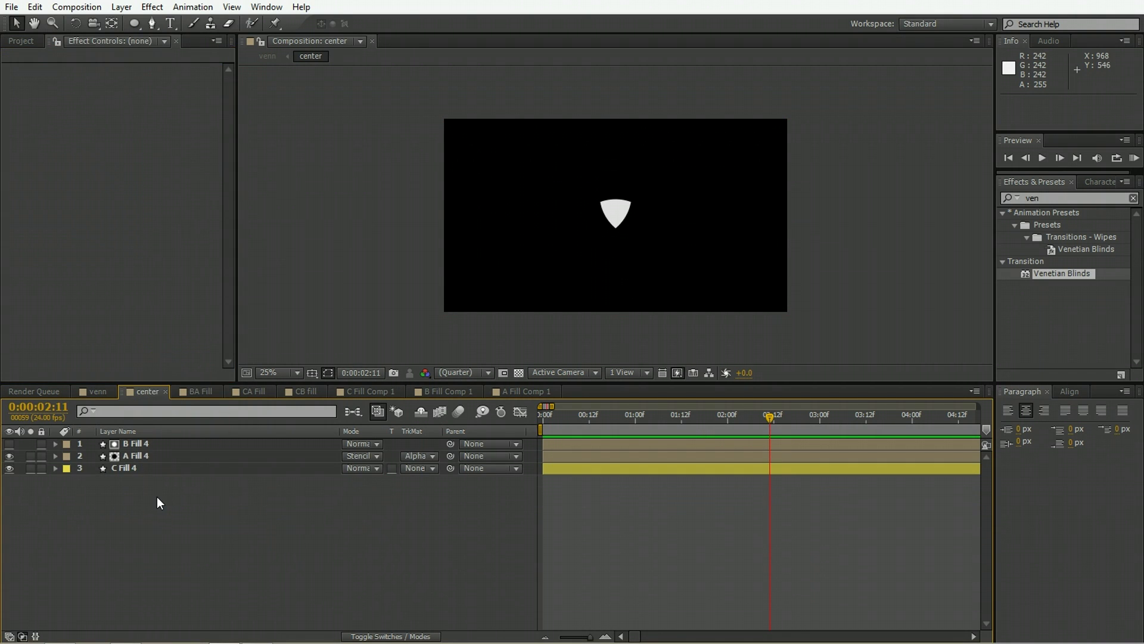
left_click(157, 496)
key("ctrl+v")
left_click(285, 468)
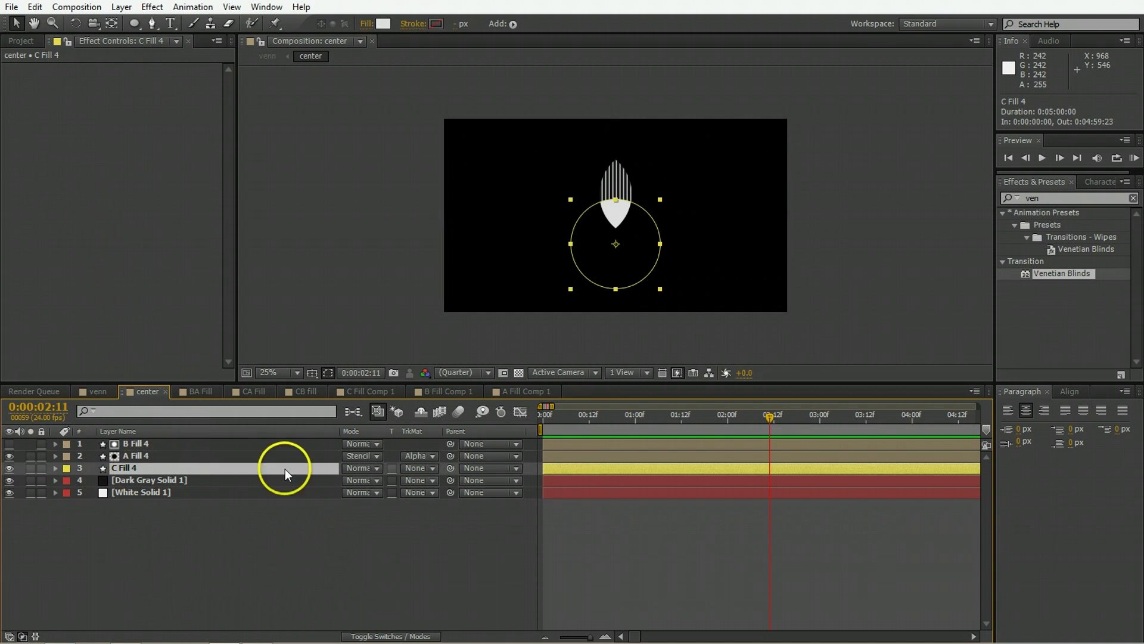
left_click(367, 468)
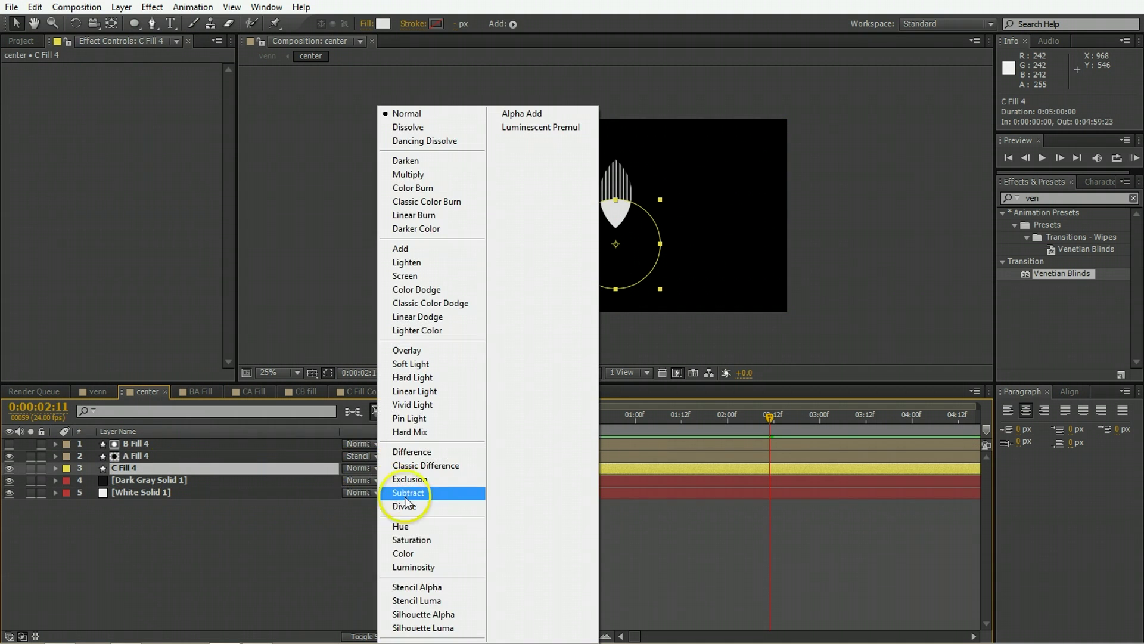
left_click(433, 584)
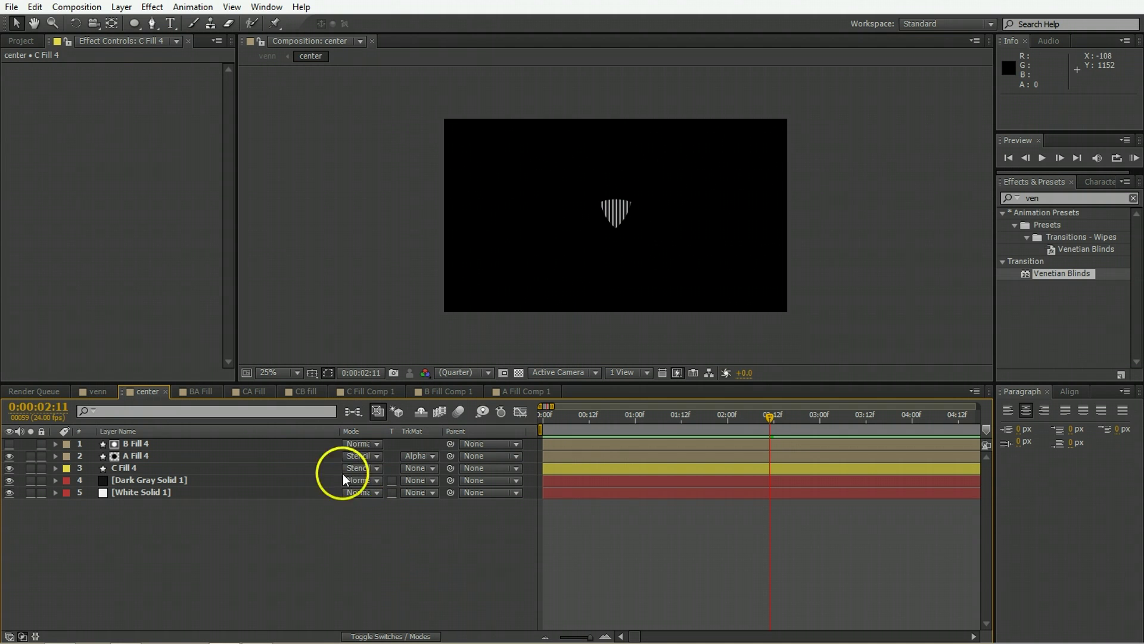
Duplicate Venetian Blinds on center's dark gray solid, setting the first effect's Transition Completion to 75% and the duplicate's Direction to 90°
left_click(131, 448)
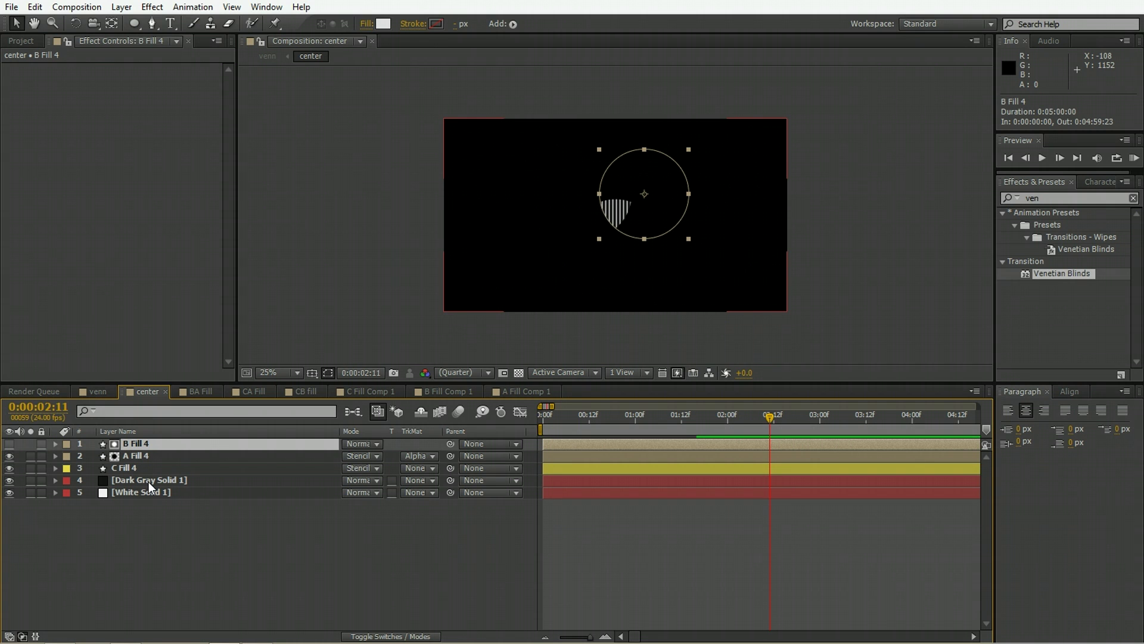
left_click(151, 479)
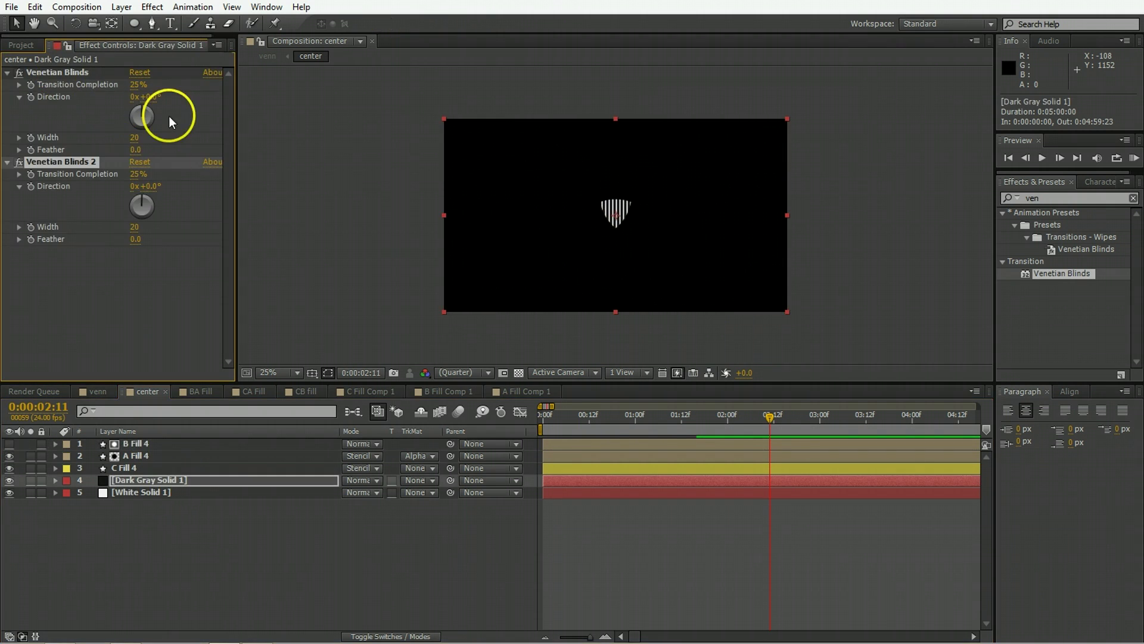
left_click(148, 199)
left_click_drag(148, 200, 153, 189)
left_click(138, 85)
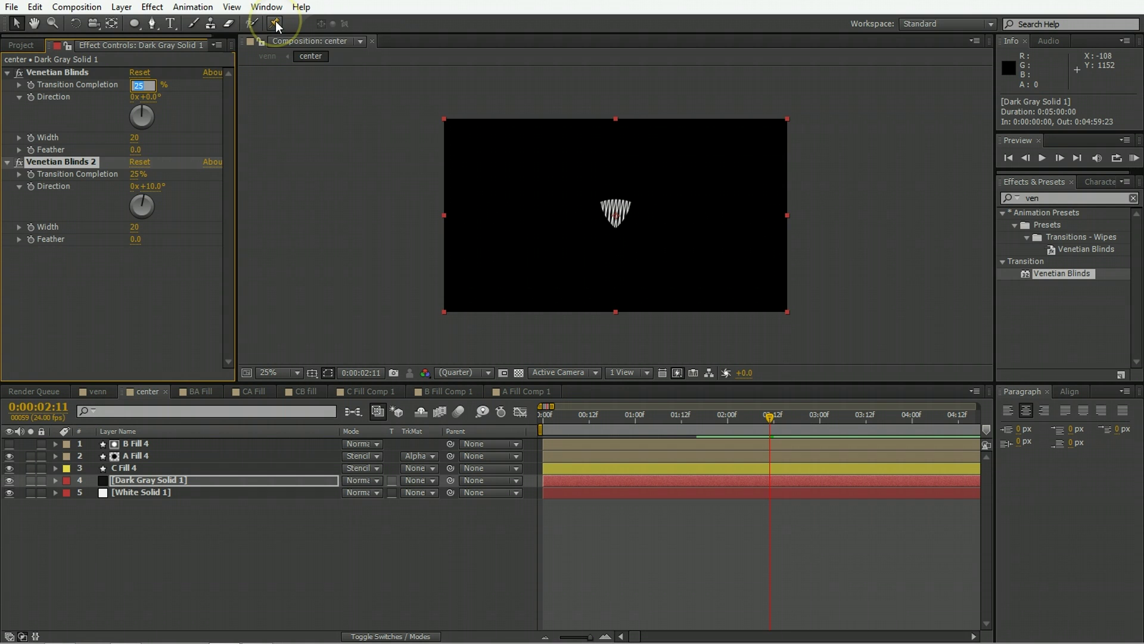
type("75")
mouse_move(143, 200)
left_mouse_down()
mouse_move(153, 210)
mouse_move(153, 94)
mouse_move(153, 189)
left_mouse_up()
left_click(139, 174)
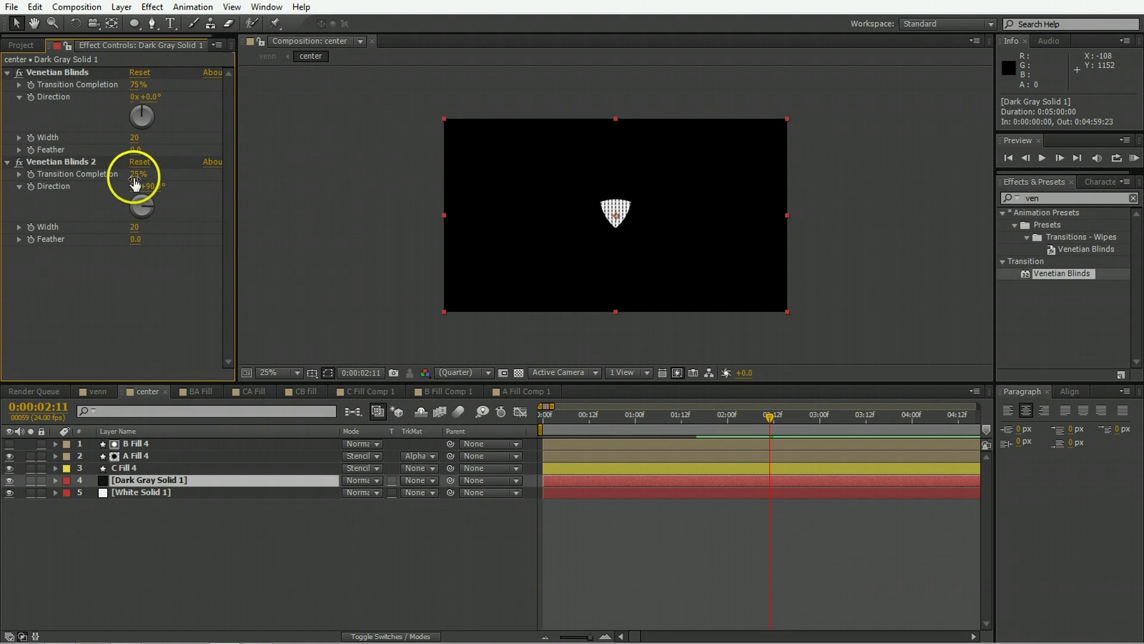
Preview the venn comp's animation from near the start and check the stripe patterns as the circles overlap
left_click(89, 391)
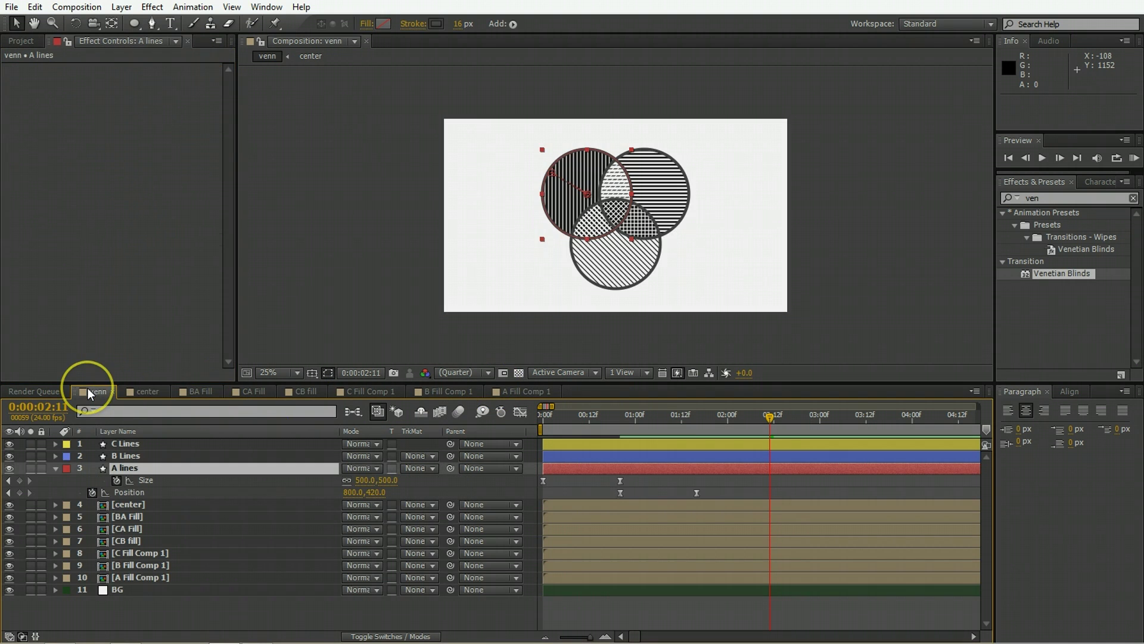
left_click(563, 430)
key("space")
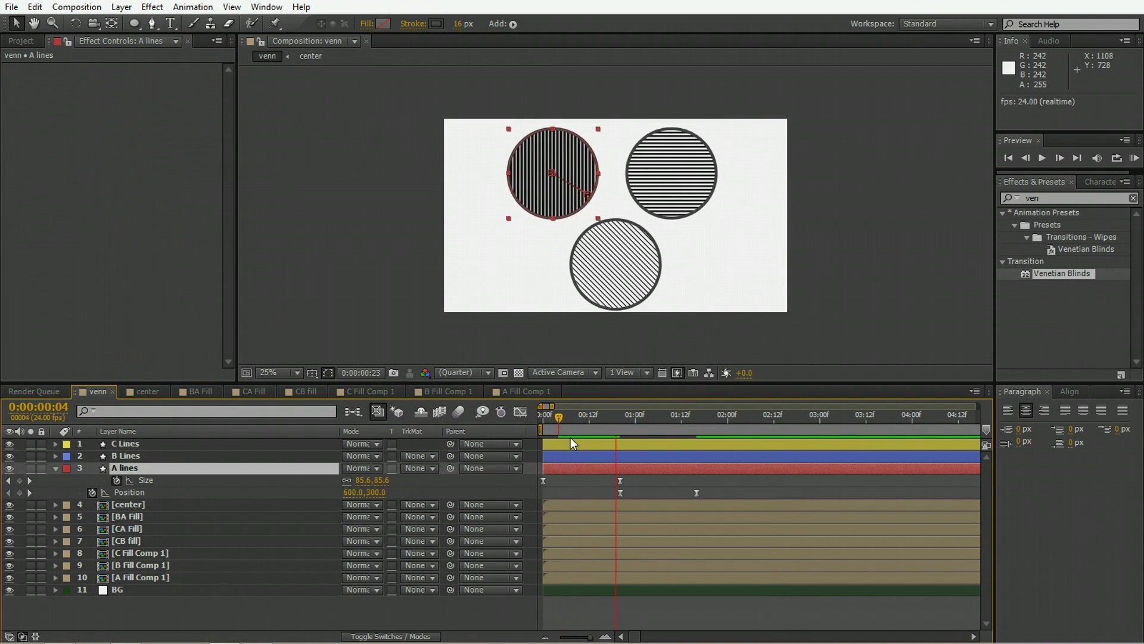
left_click(444, 602)
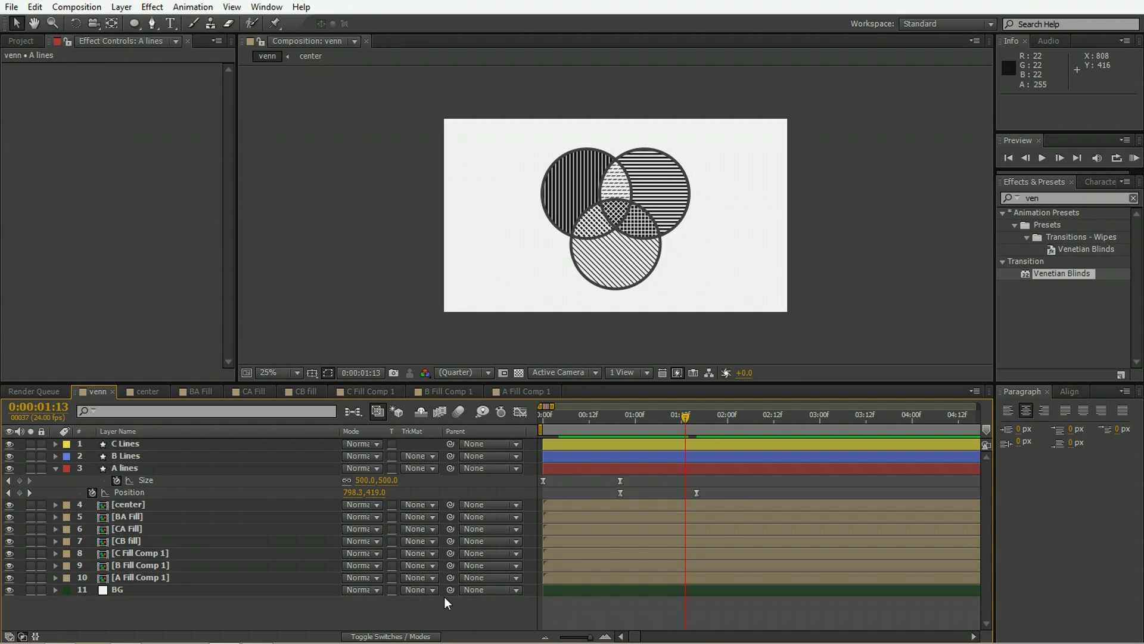
left_click(719, 419)
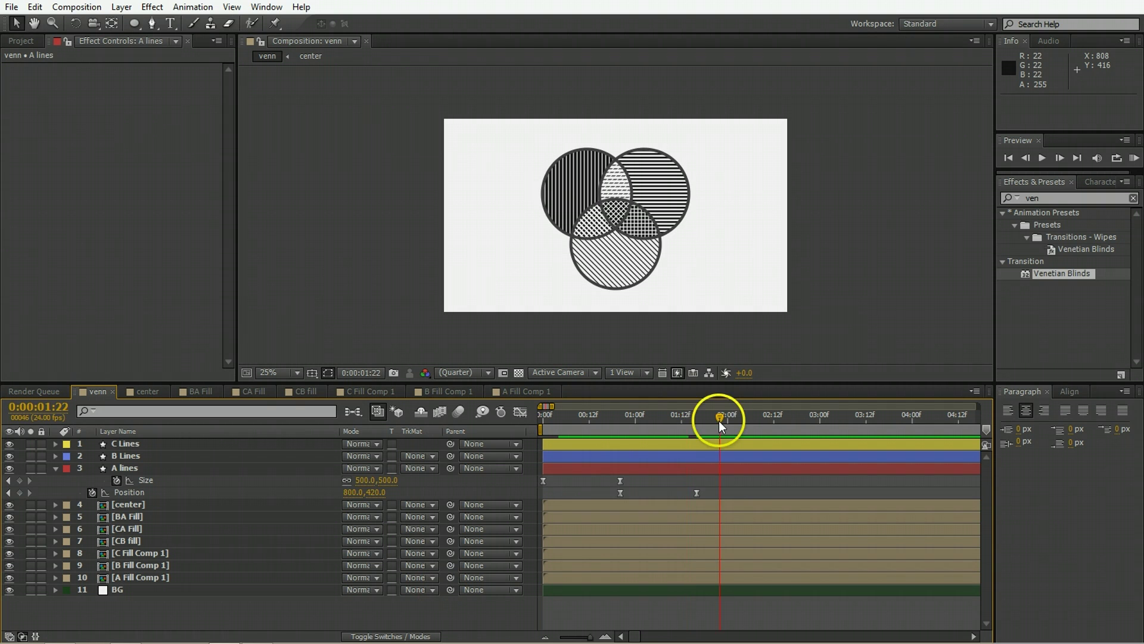
left_click(602, 429)
key("space")
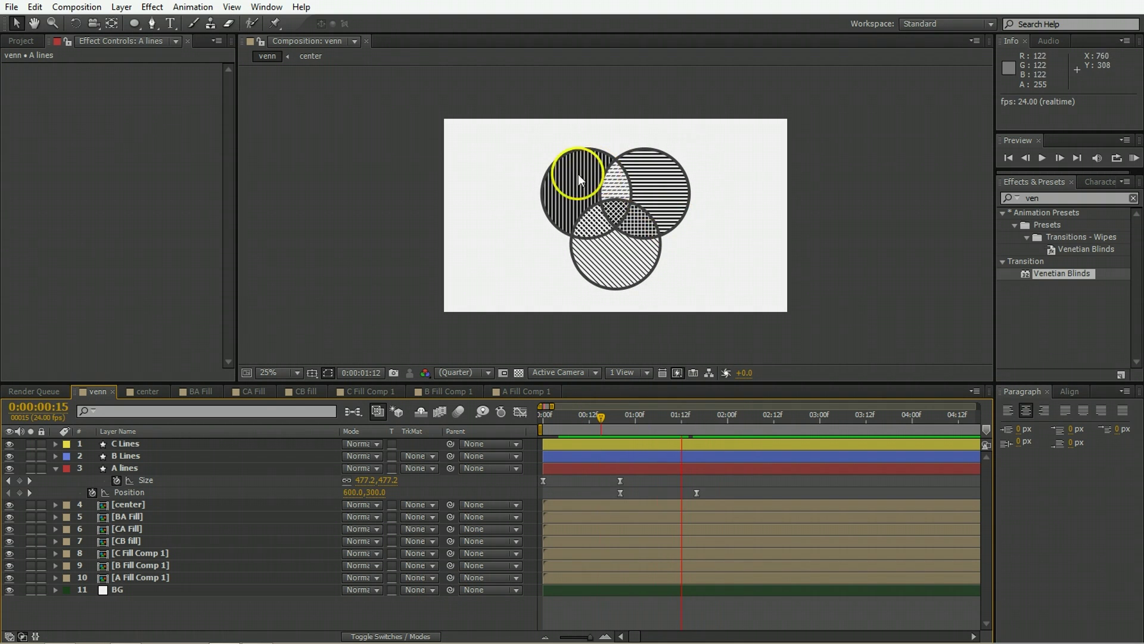
Pre-compose the dark gray and white solids in A Fill Comp 1 under the default name
left_click(521, 392)
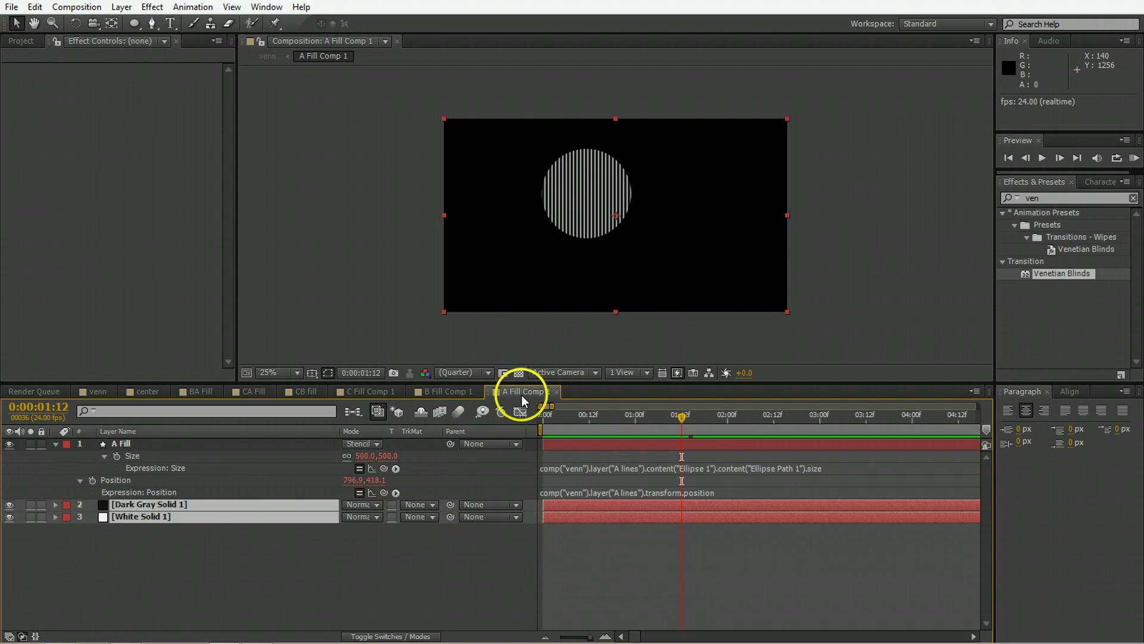
left_click(259, 544)
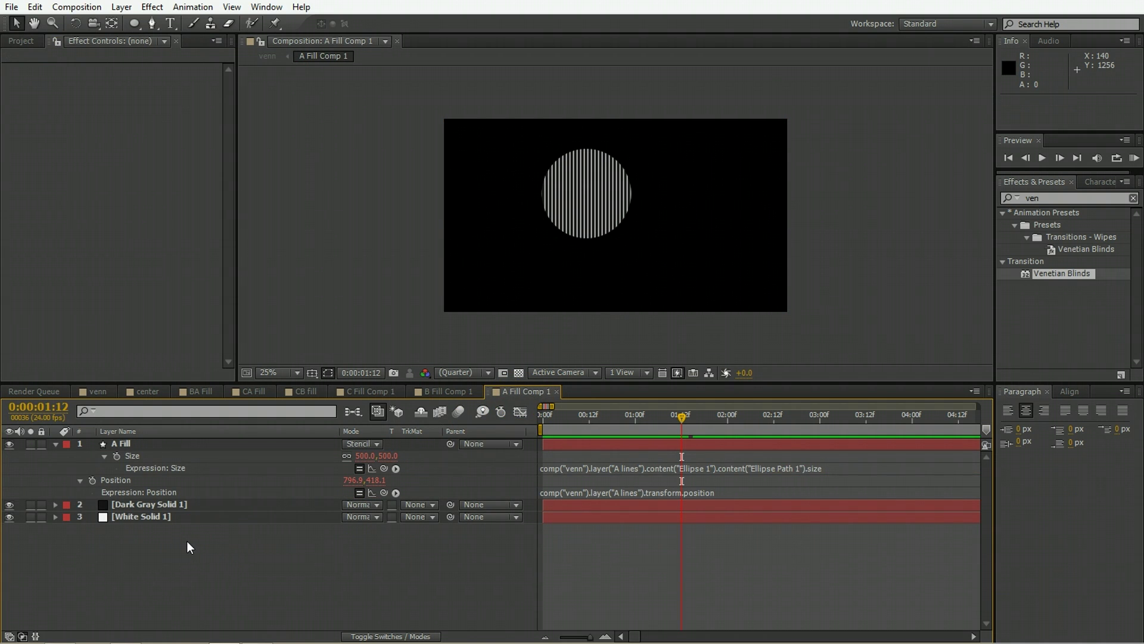
left_click_drag(178, 536, 136, 512)
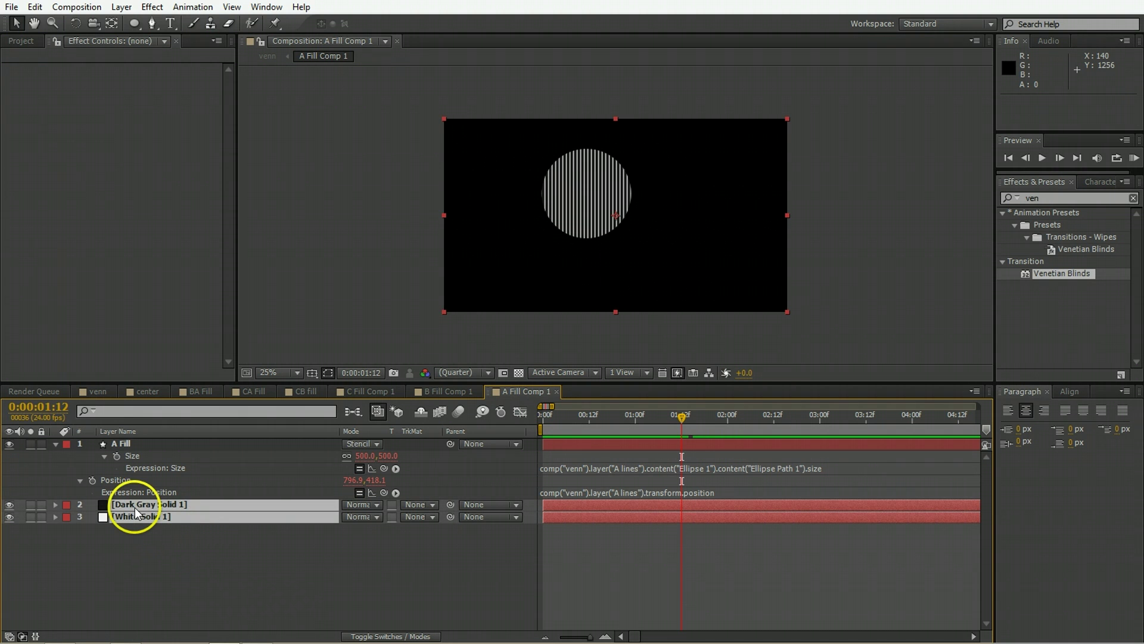
key("ctrl+shift+c")
key("Return")
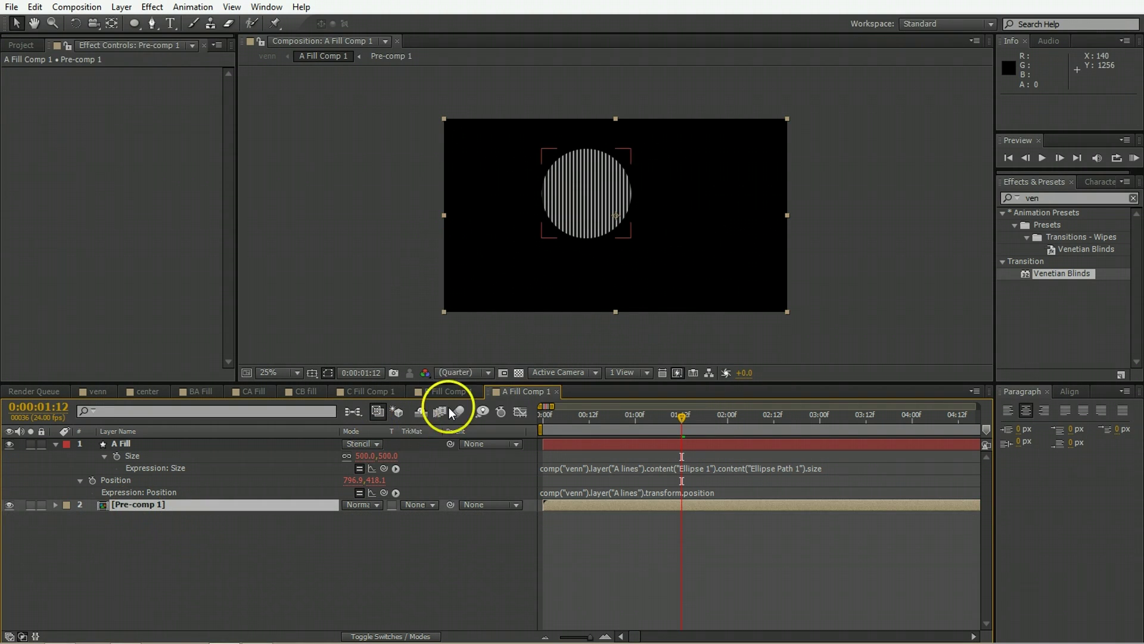
Pre-compose the dark gray and white solids in B Fill Comp 1, and do the same in C Fill Comp 1
left_click(444, 395)
left_click_drag(222, 565, 244, 546)
key("ctrl+shift+c")
key("Return")
left_click(371, 391)
key("ctrl+shift+c")
key("Return")
Pre-compose the dark gray and white solids in the CB fill comp under the default name
left_click(295, 391)
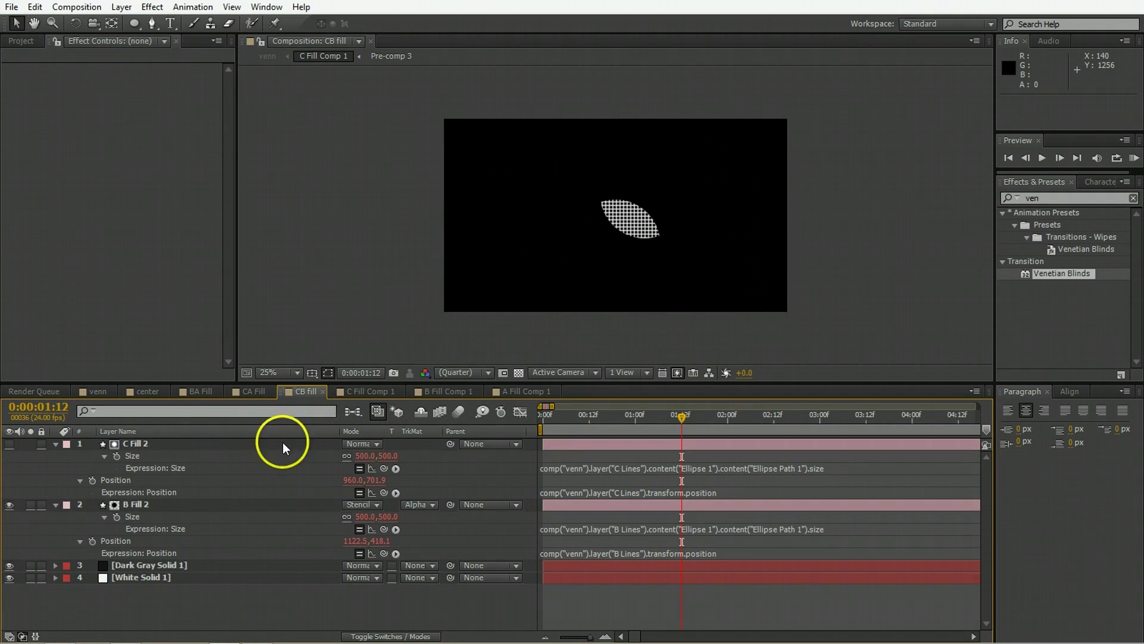
left_click(204, 578)
left_click(153, 568, "shift")
key("ctrl+shift+c")
key("Return")
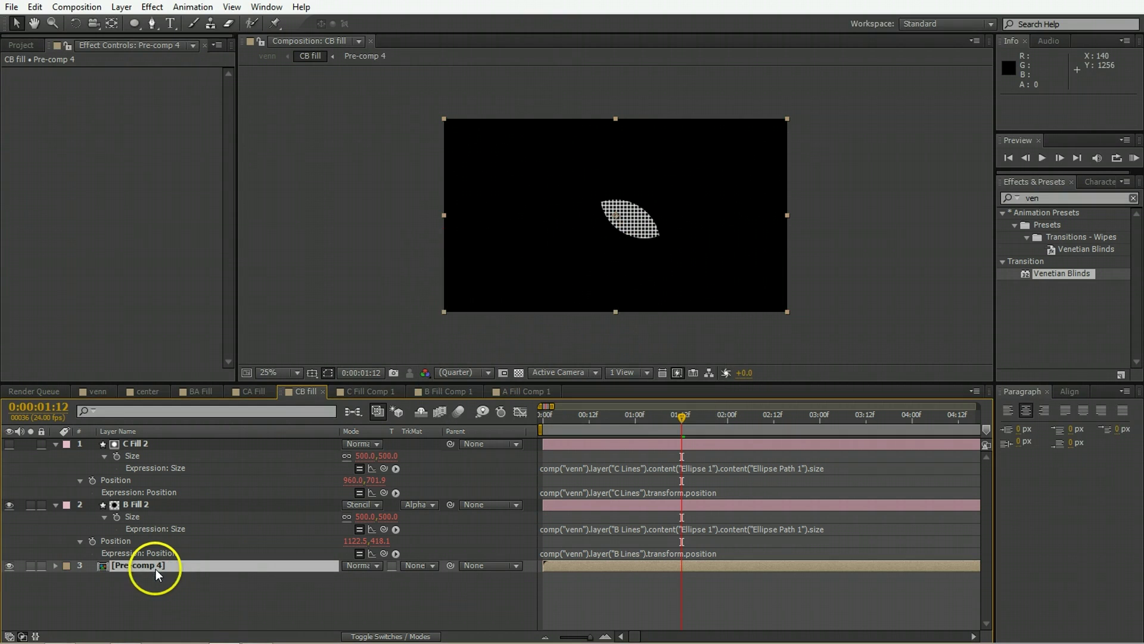
Pre-compose the dark gray and white solids in the CA Fill comp under the default name
left_click(244, 391)
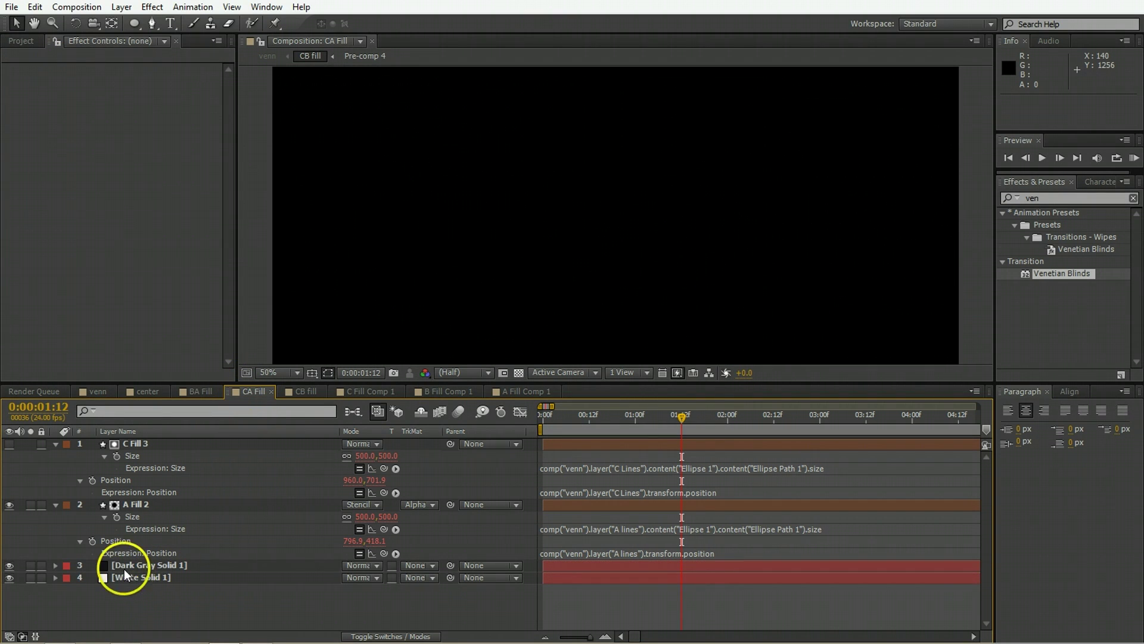
left_click(128, 578)
left_click(119, 566, "shift")
key("ctrl+shift+c")
key("Return")
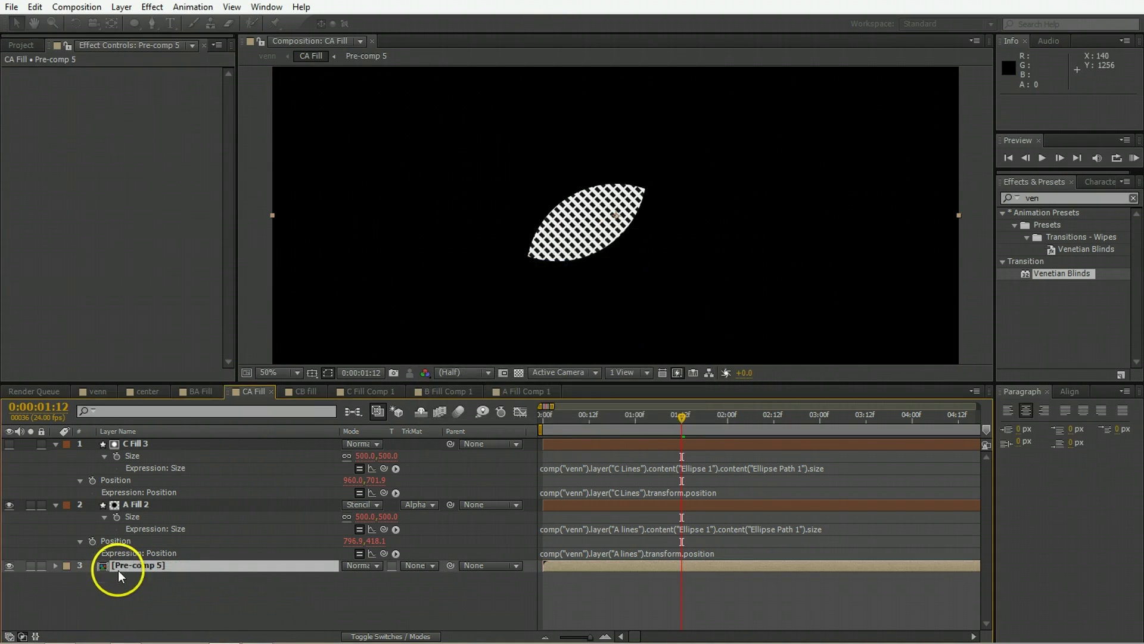
Pre-compose the dark gray and white solids in the BA Fill comp under the default name
left_click(203, 392)
left_click(167, 617)
left_click(128, 579)
left_click(135, 568, "shift")
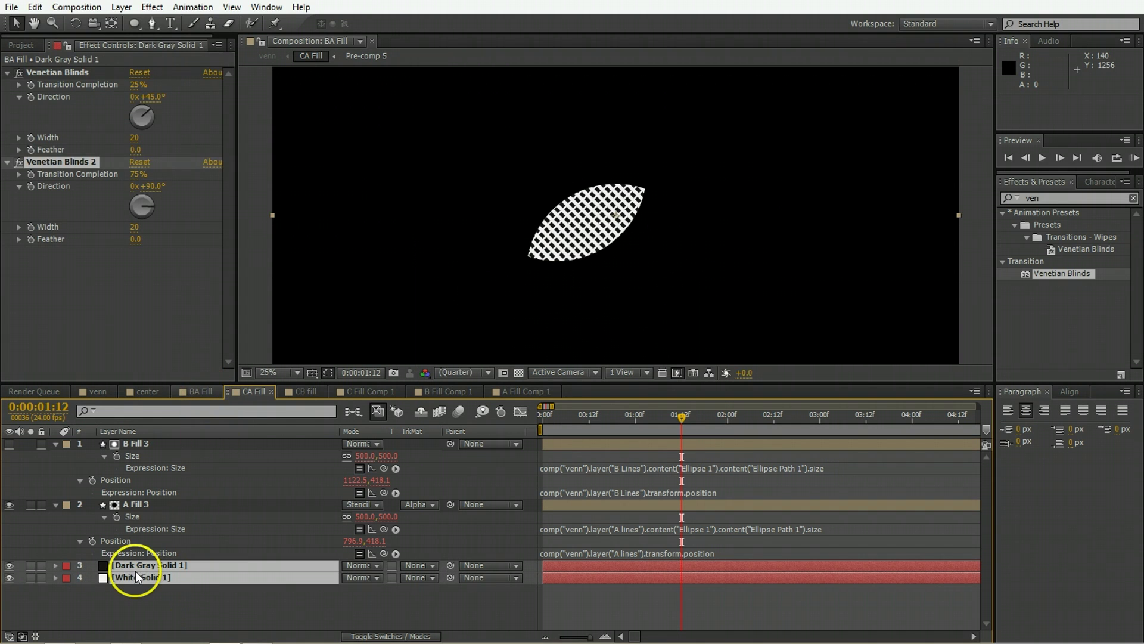
key("ctrl+shift+c")
key("Return")
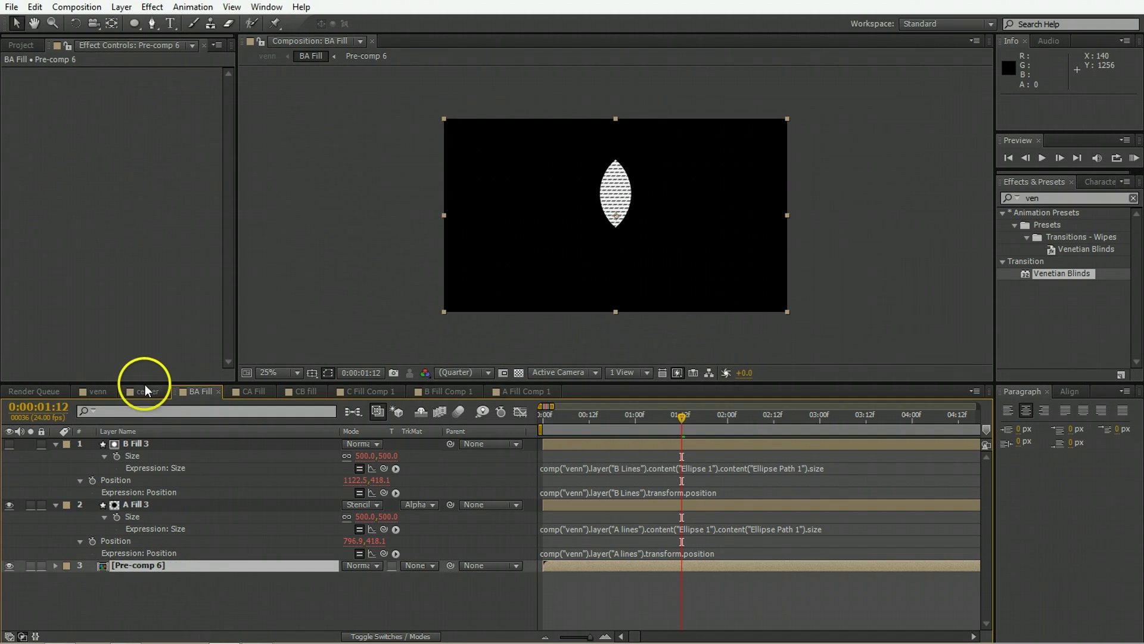
Pre-compose the solid layers beneath the three fill shapes in the center comp under the default name
left_click(145, 387)
left_click_drag(163, 558, 118, 486)
key("ctrl+shift+c")
key("Return")
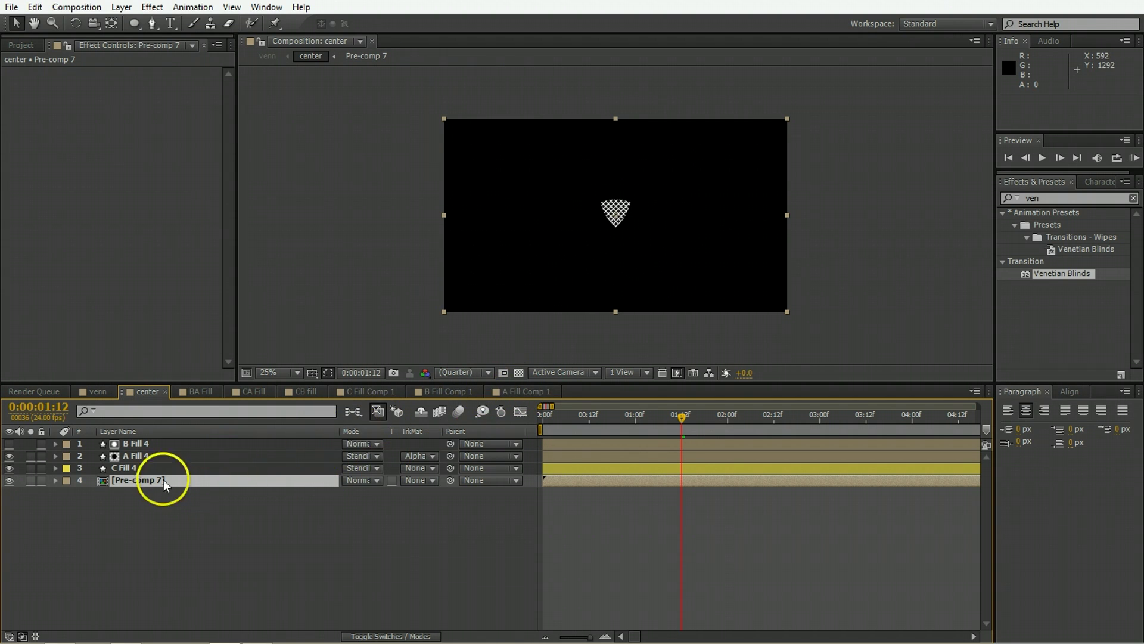
Parent the pre-composed solids to one of the stencil fill layers in the center comp, and to A Fill 3 in the BA Fill comp
left_click_drag(450, 478, 208, 464)
left_click(196, 391)
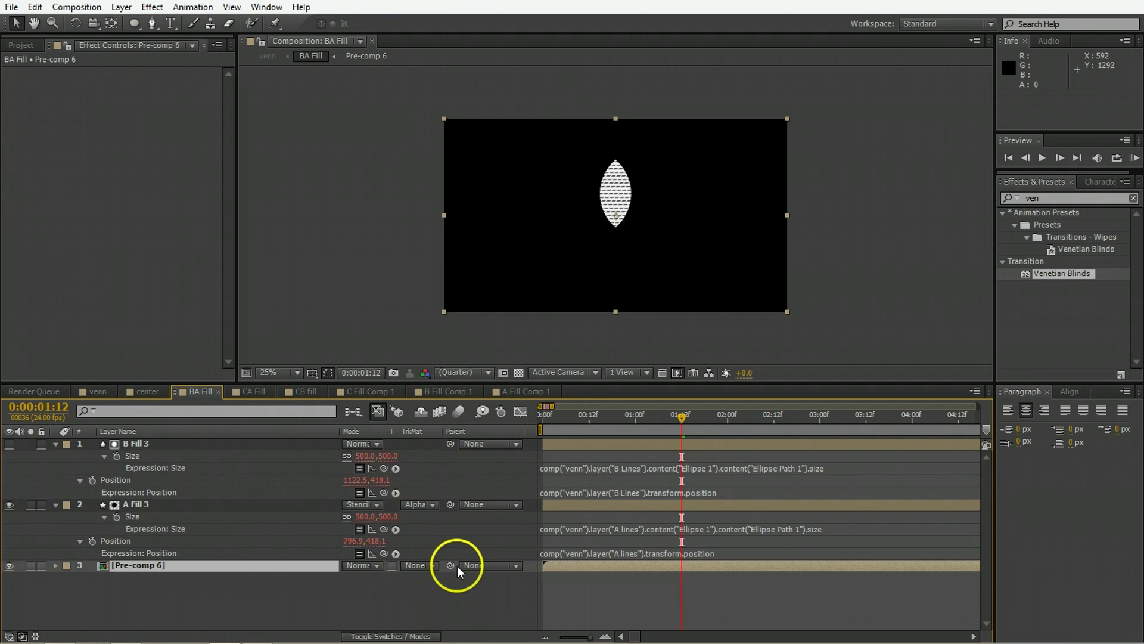
left_click_drag(451, 565, 136, 504)
Parent the pre-composed solids to A Fill 2 in the CA Fill comp and to B Fill 2 in the CB fill comp
left_click(255, 391)
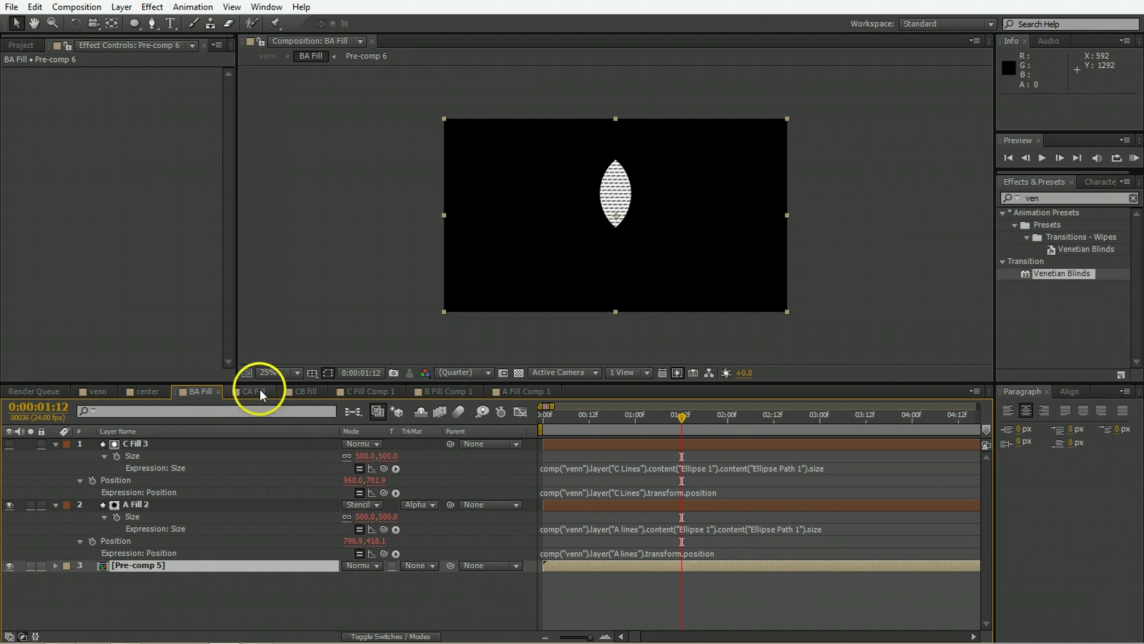
left_click_drag(450, 565, 214, 506)
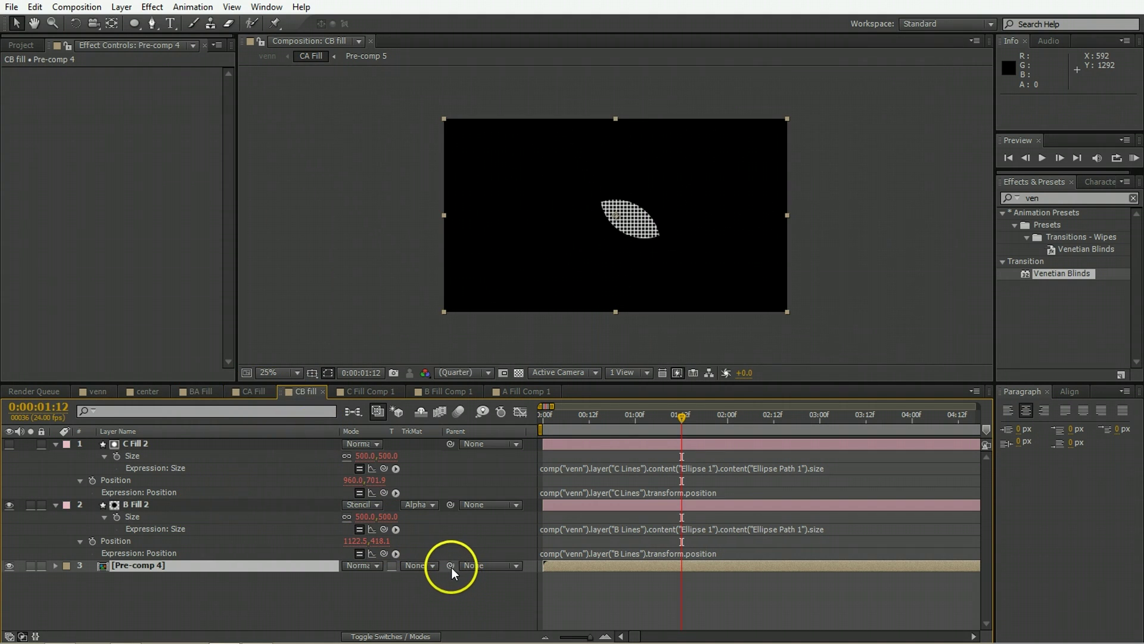
left_click_drag(451, 568, 246, 507)
Parent the pre-composed solids to the circle fill layer in each of C Fill Comp 1, B Fill Comp 1 and A Fill Comp 1
left_click(356, 388)
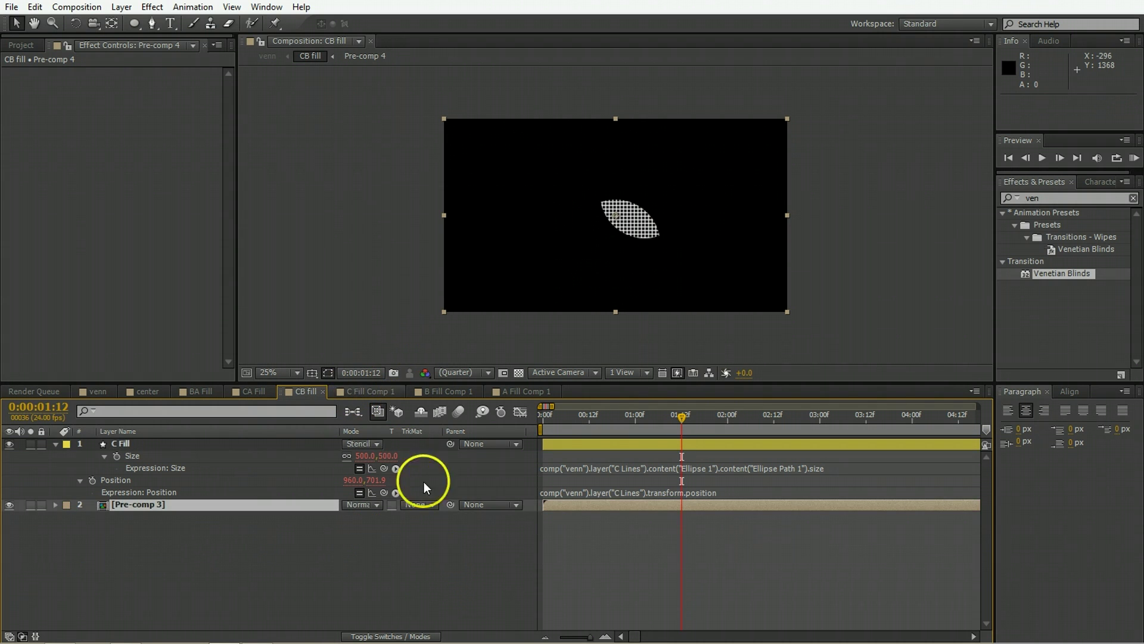
left_click_drag(450, 504, 187, 448)
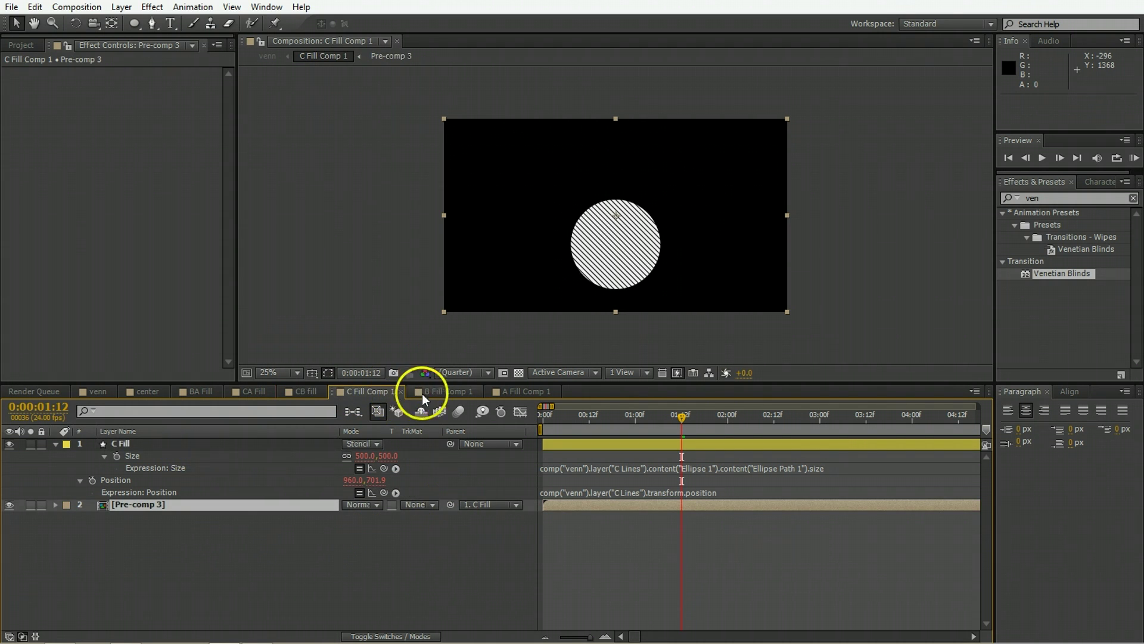
left_click(423, 391)
left_click_drag(451, 504, 202, 457)
left_click(519, 391)
left_click_drag(449, 502, 163, 442)
Return to the venn comp and preview the circle animation from 0:00:00:11 to check how the stripe patterns move
left_click(103, 390)
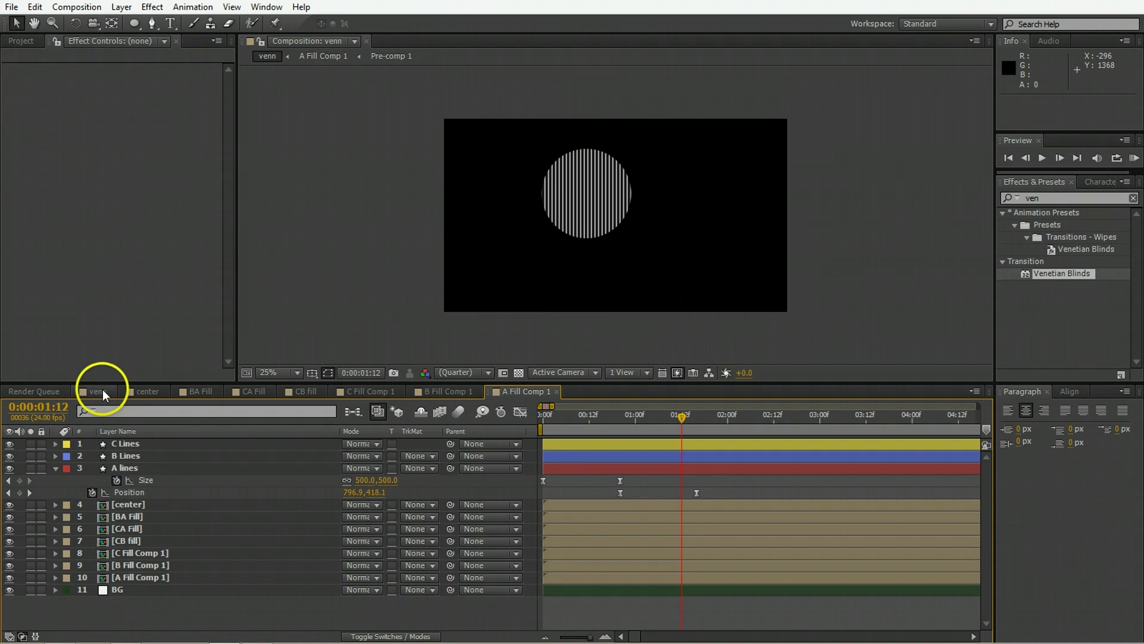
key("KP_0")
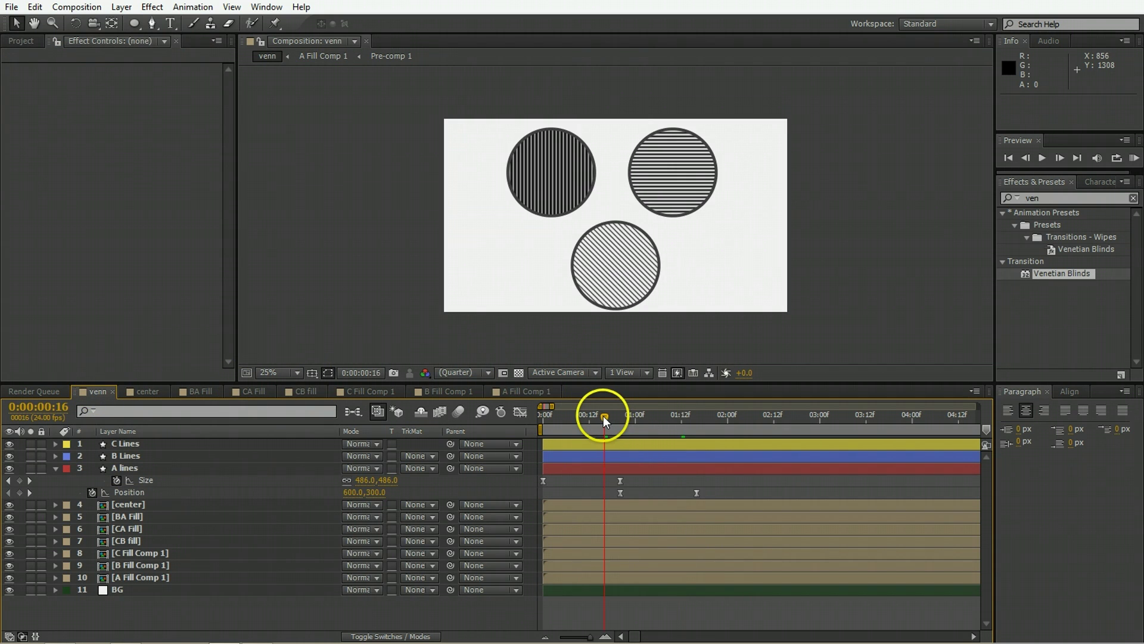
left_click_drag(592, 416, 585, 417)
key("KP_0")
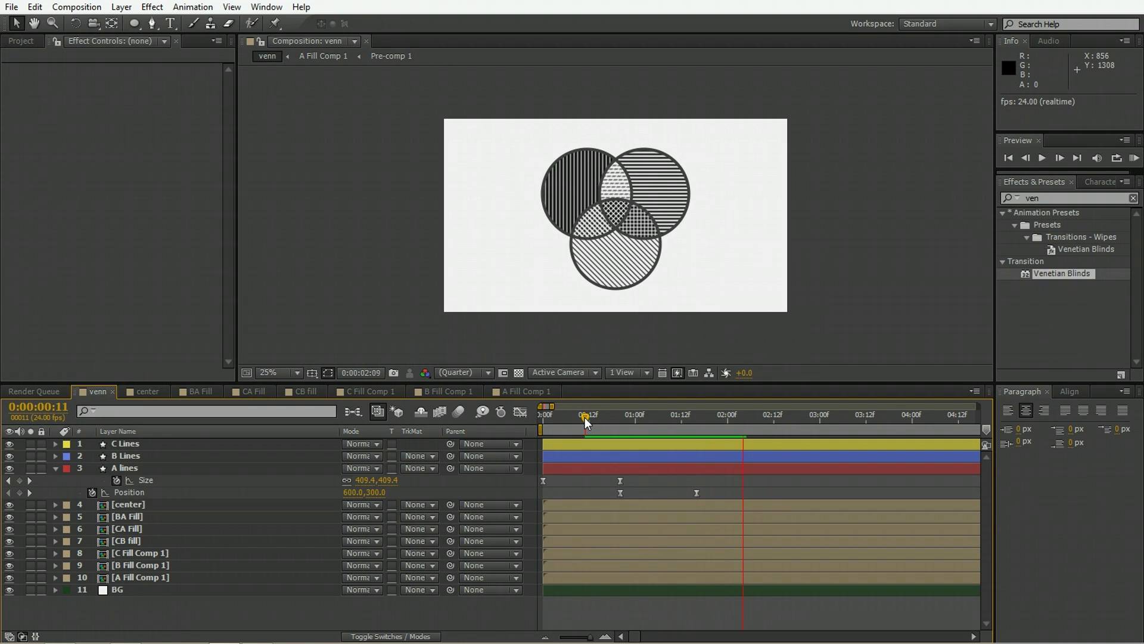